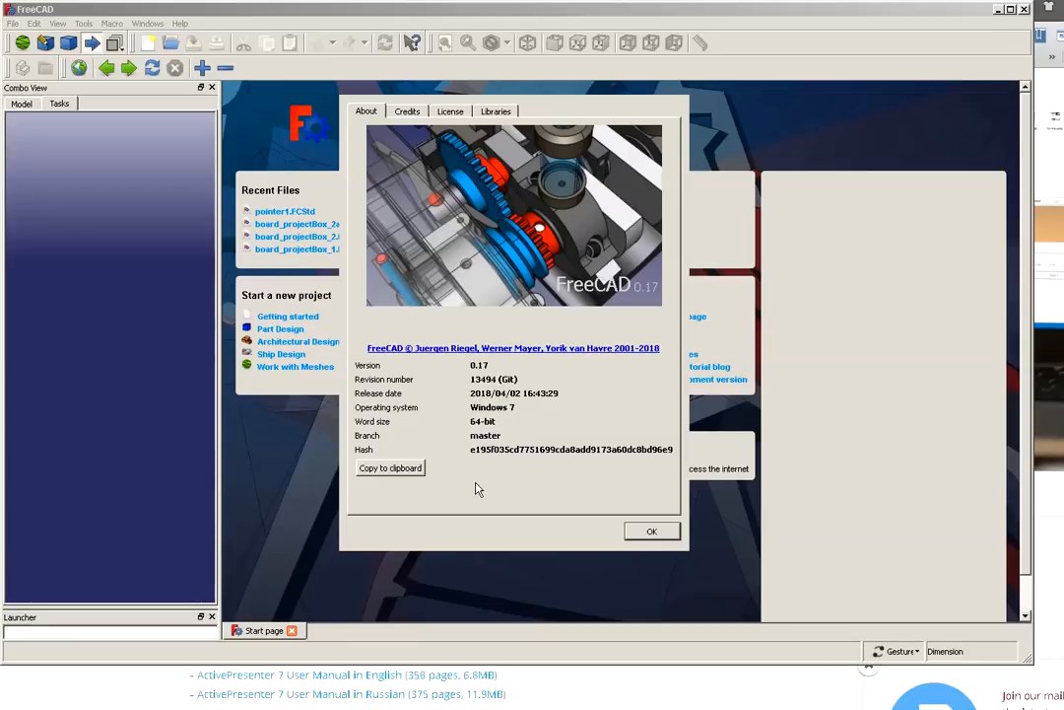
Step: Dismiss the program version information and switch to the Part Design workbench
left_click(653, 532)
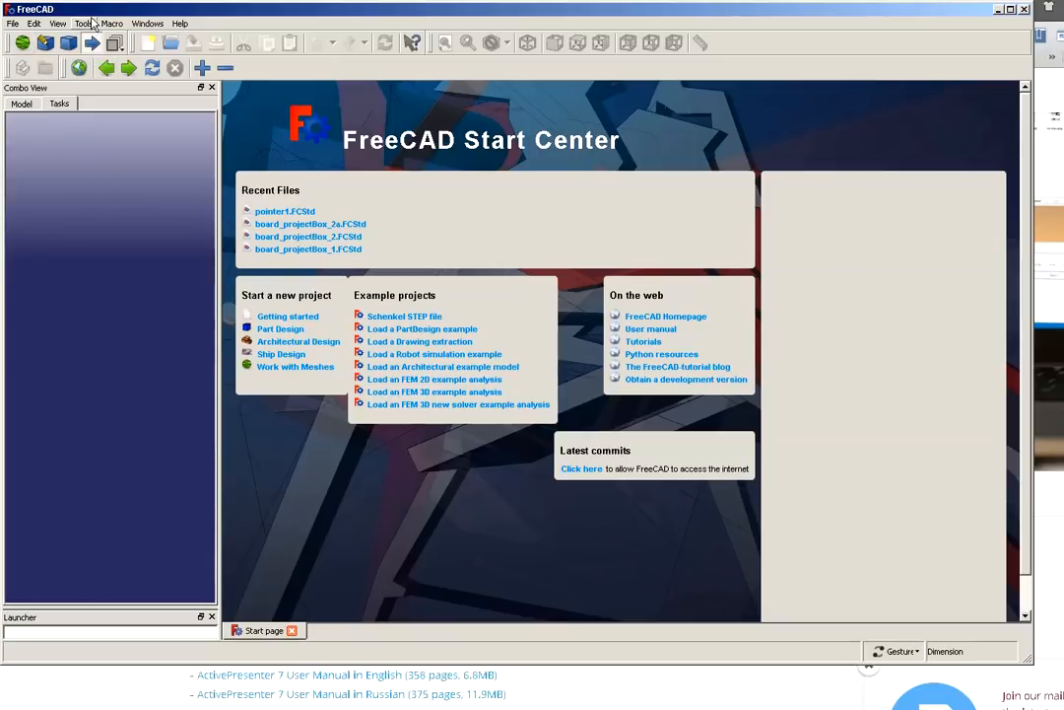
left_click(57, 22)
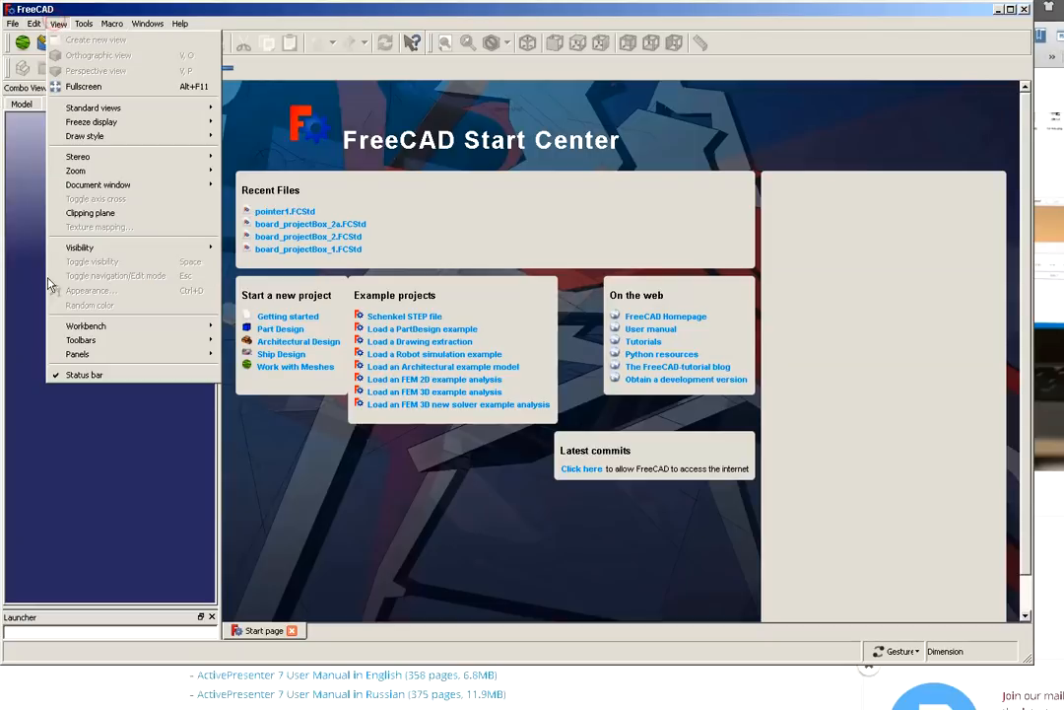
mouse_move(108, 326)
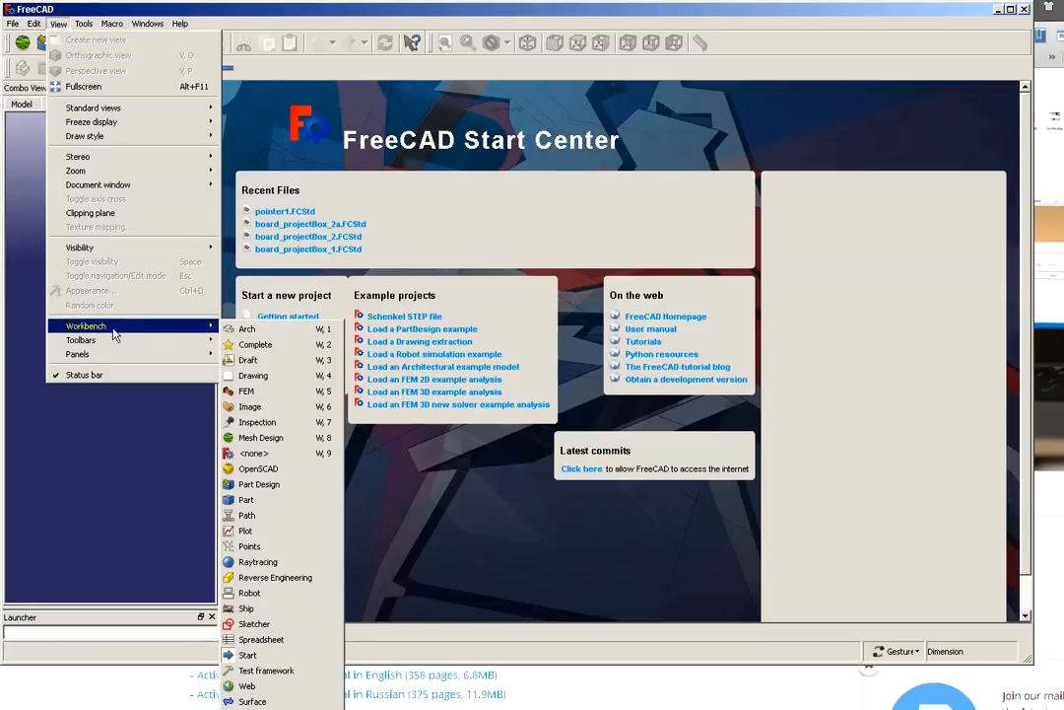
left_click(258, 484)
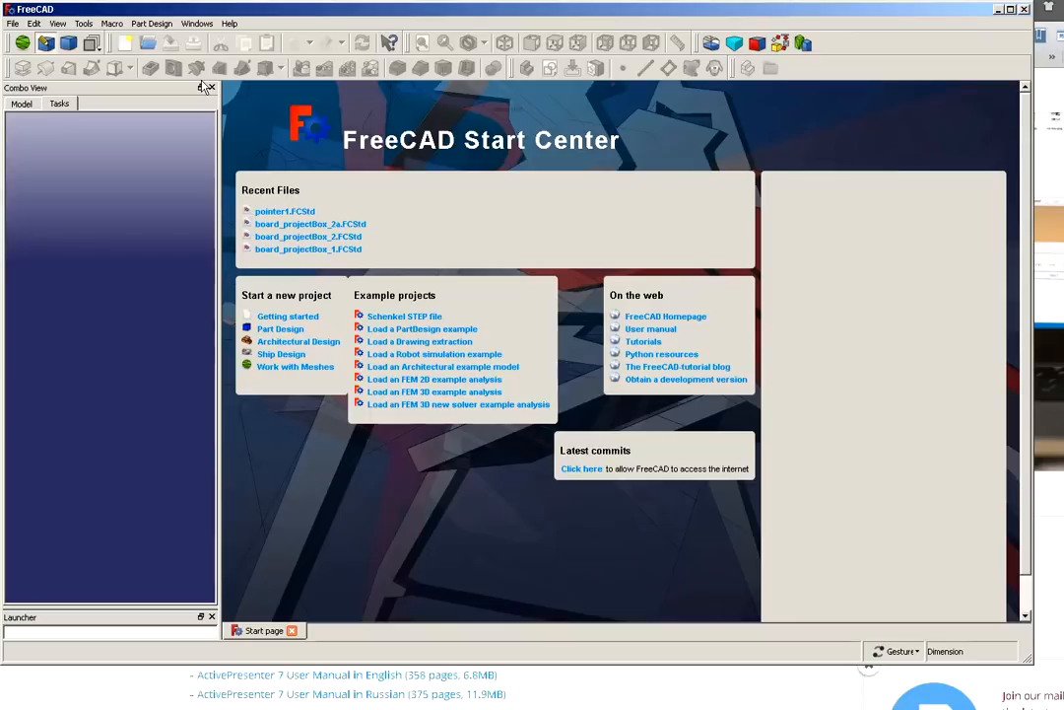
Step: Show the model tree and create a new empty document
left_click(18, 105)
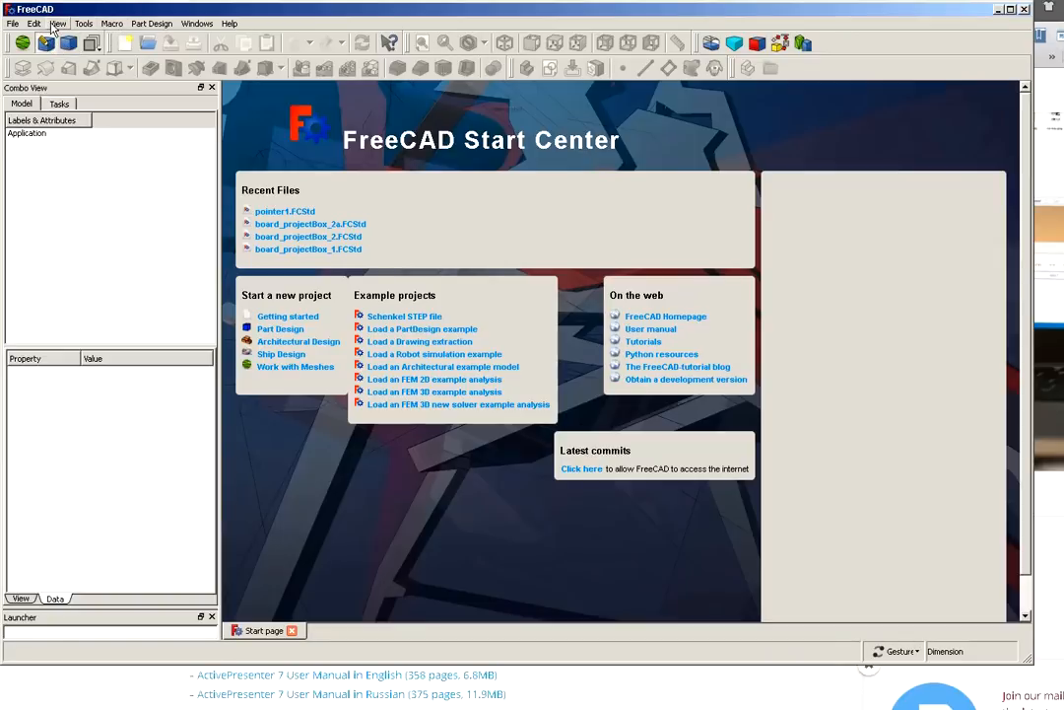
left_click(13, 24)
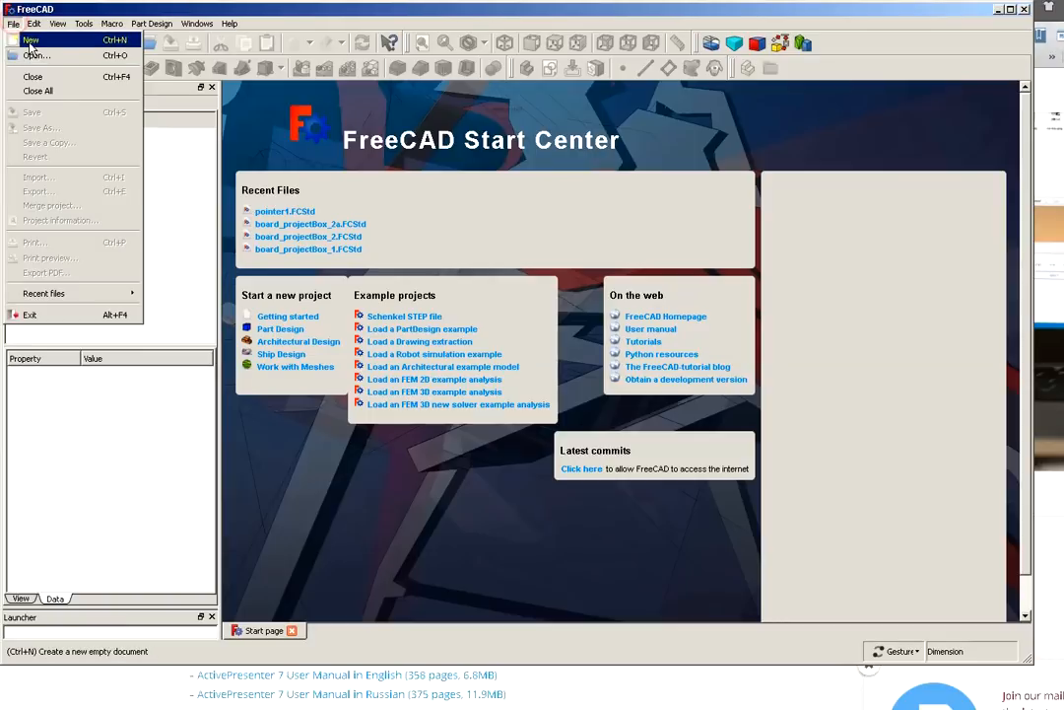
left_click(30, 40)
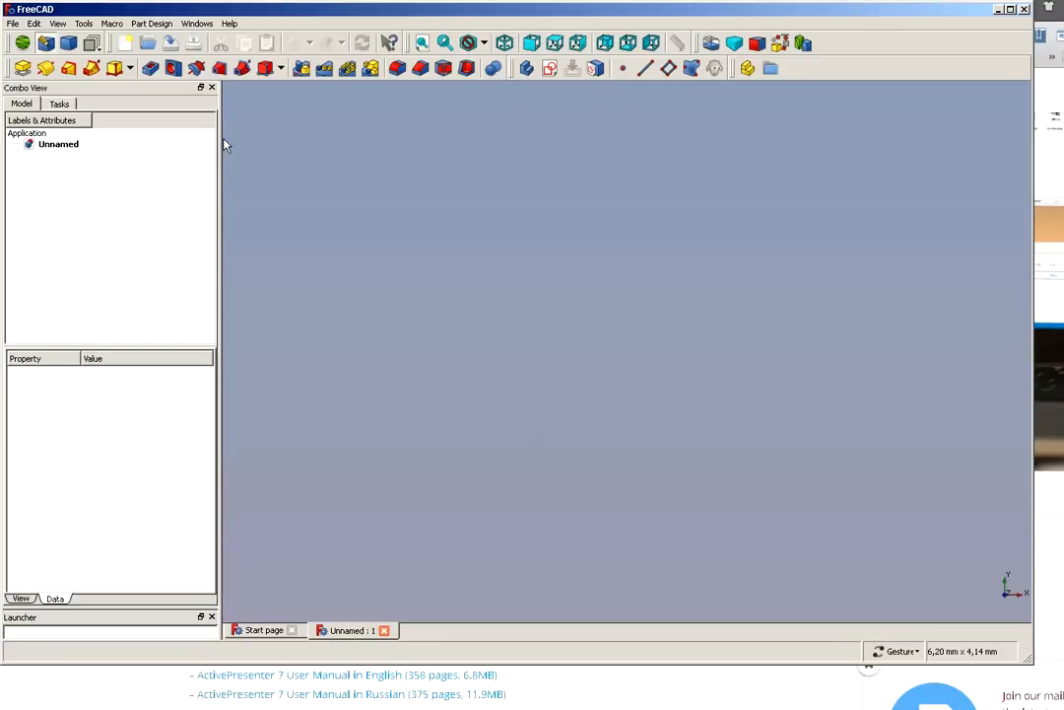
Step: Create a new body in the document and rename it Knob
left_click(526, 68)
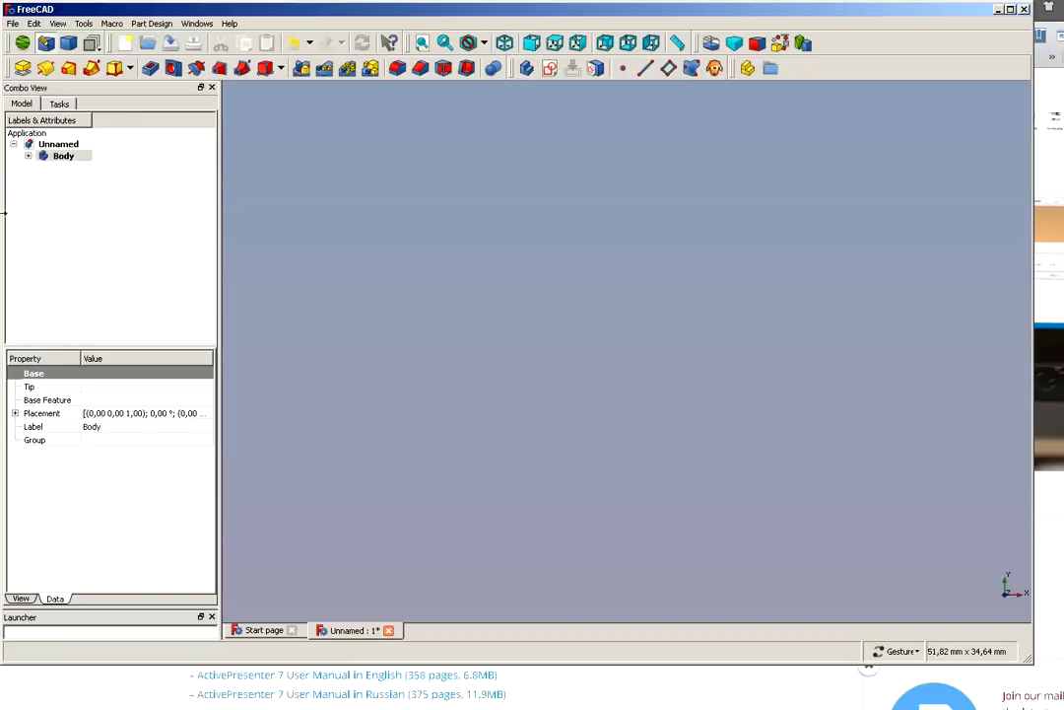
left_click(81, 161)
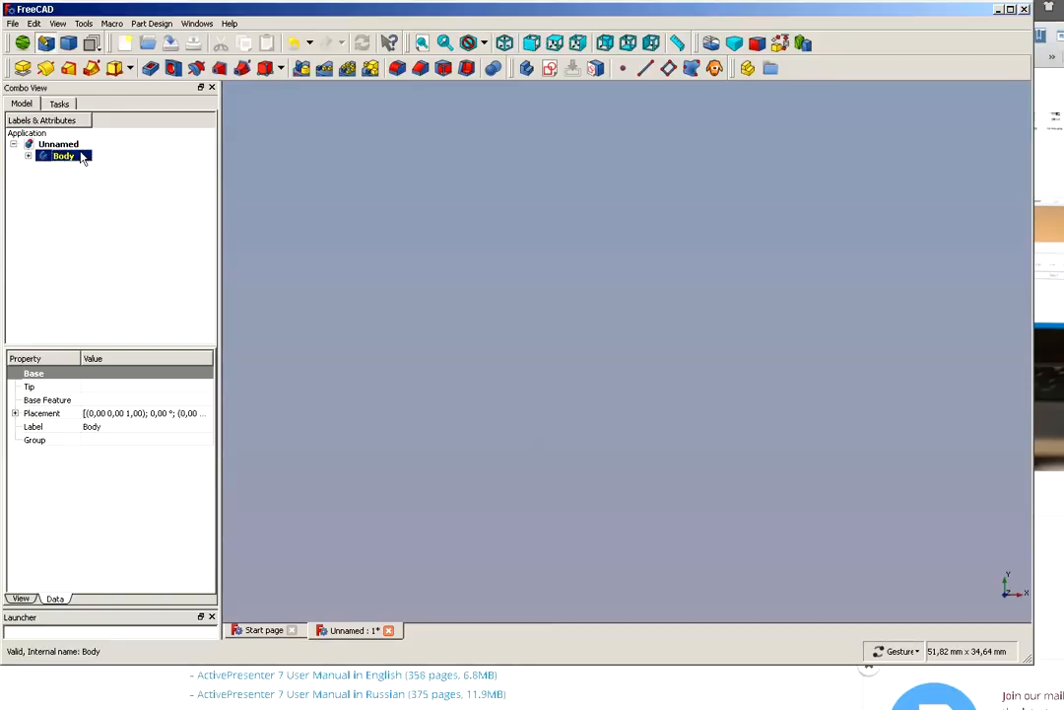
left_click(82, 158)
type("Knob")
left_click(74, 194)
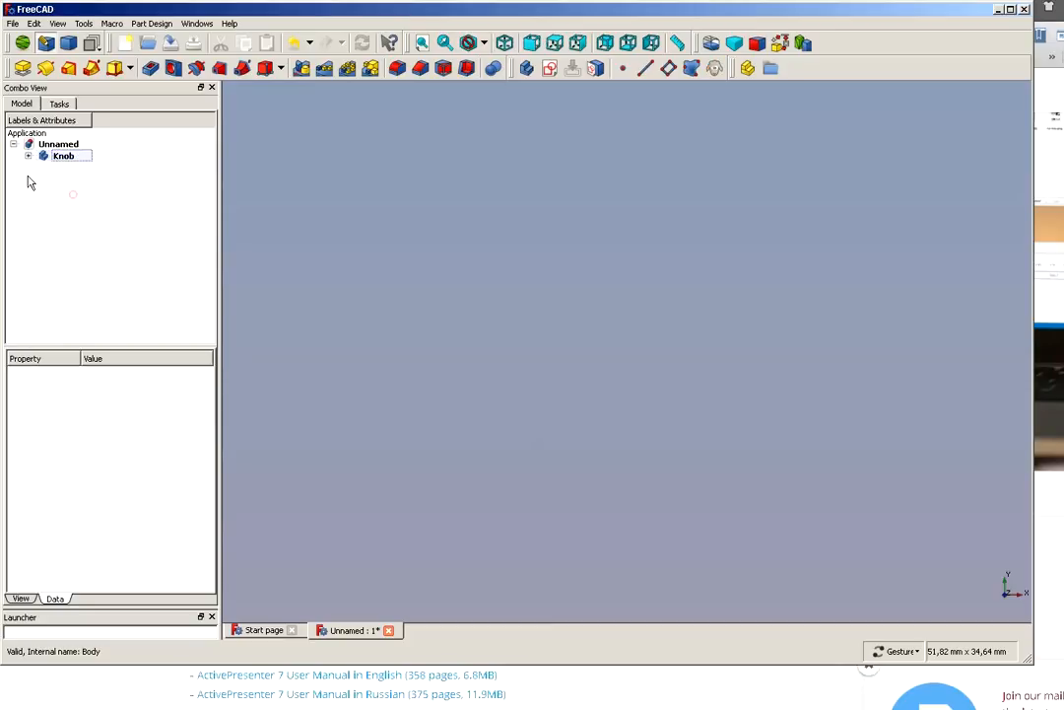
Step: Create a new sketch on the XY plane of the Knob body
left_click(27, 156)
left_click(550, 68)
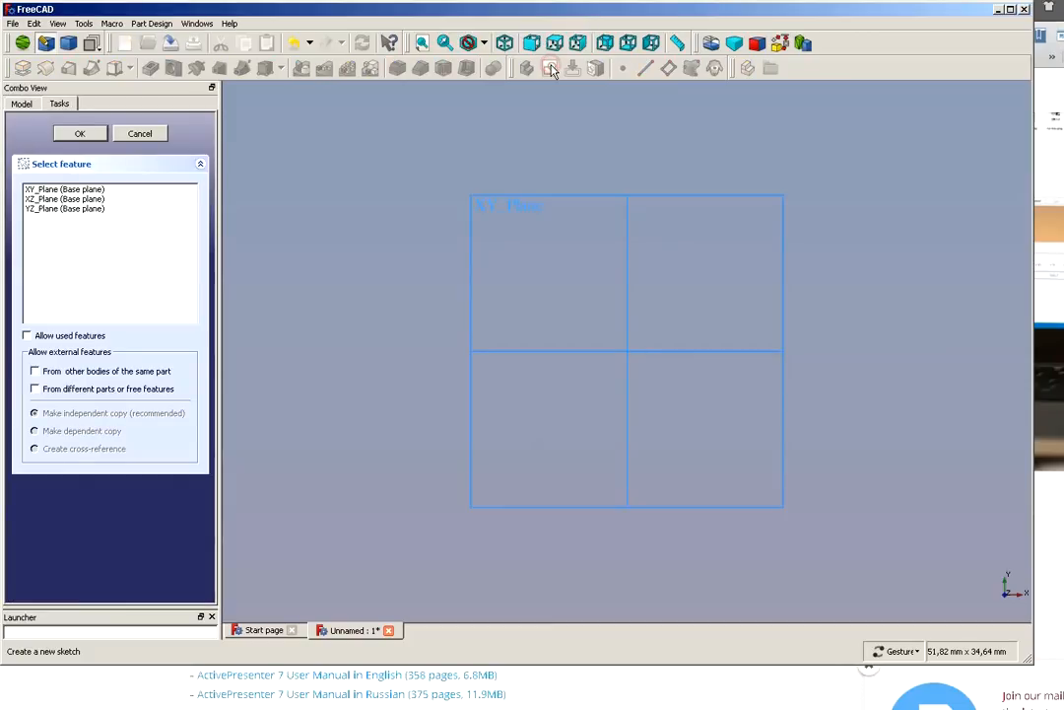
left_click(46, 189)
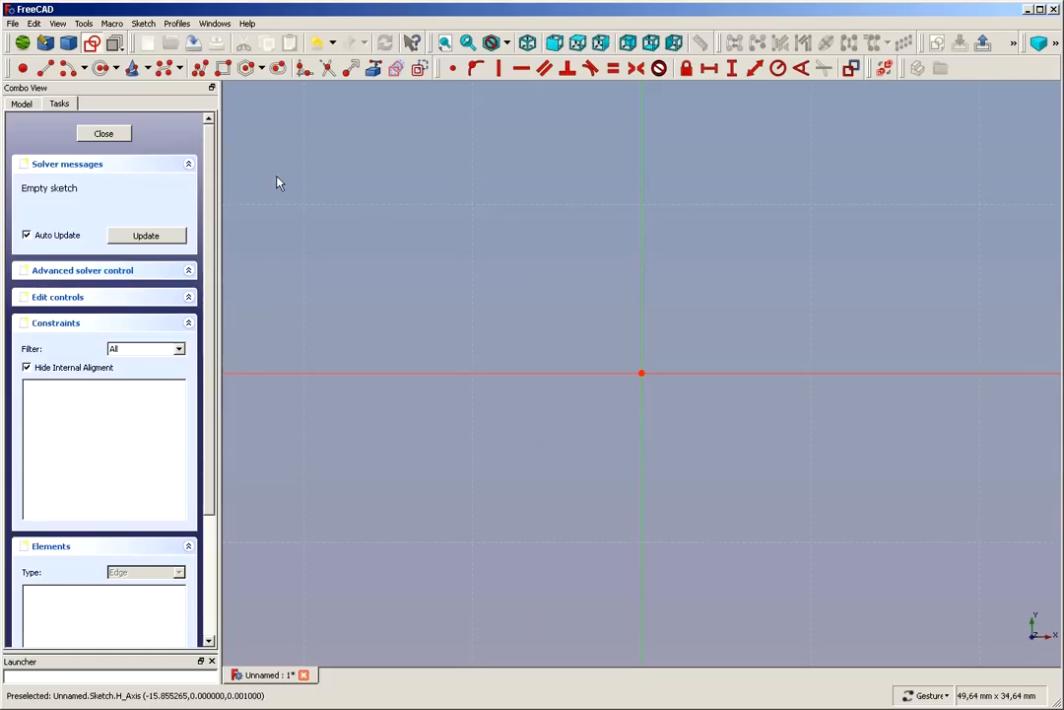
Step: Draw a circle centred on the sketch origin and constrain its radius to 30 mm
left_click(100, 69)
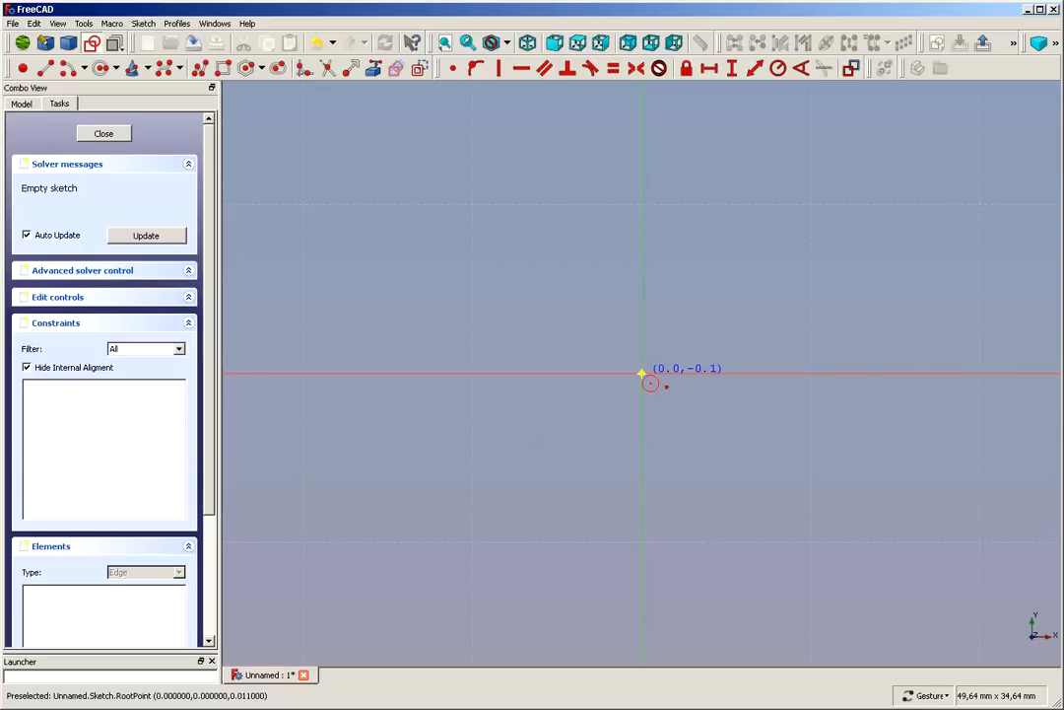
left_click(642, 374)
left_click(798, 460)
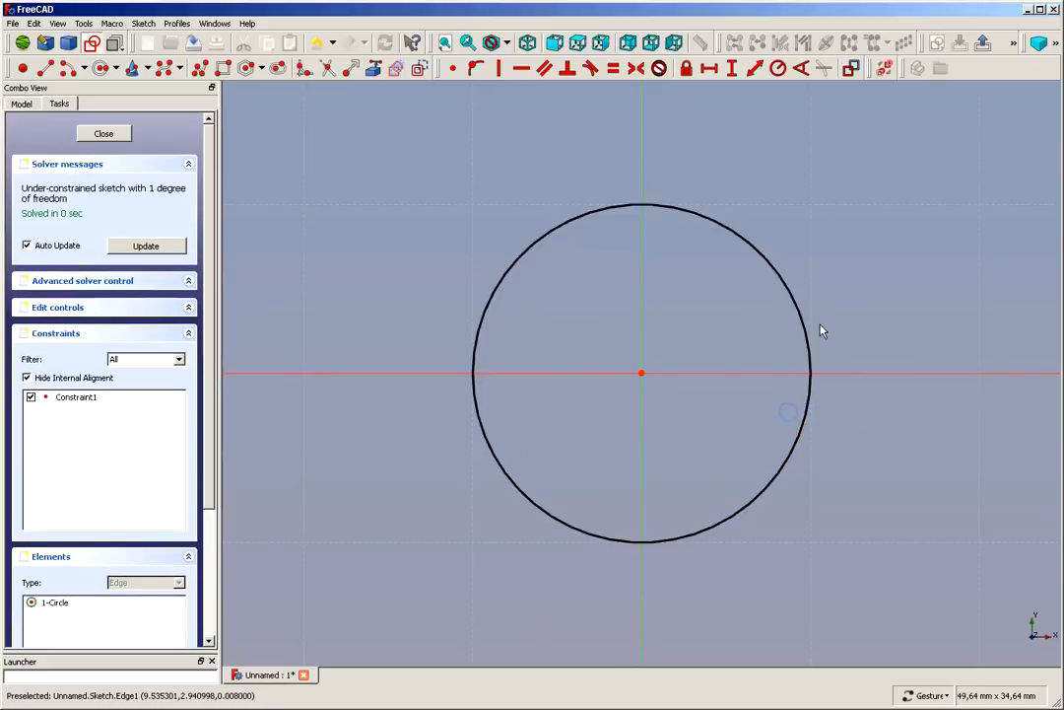
left_click(778, 68)
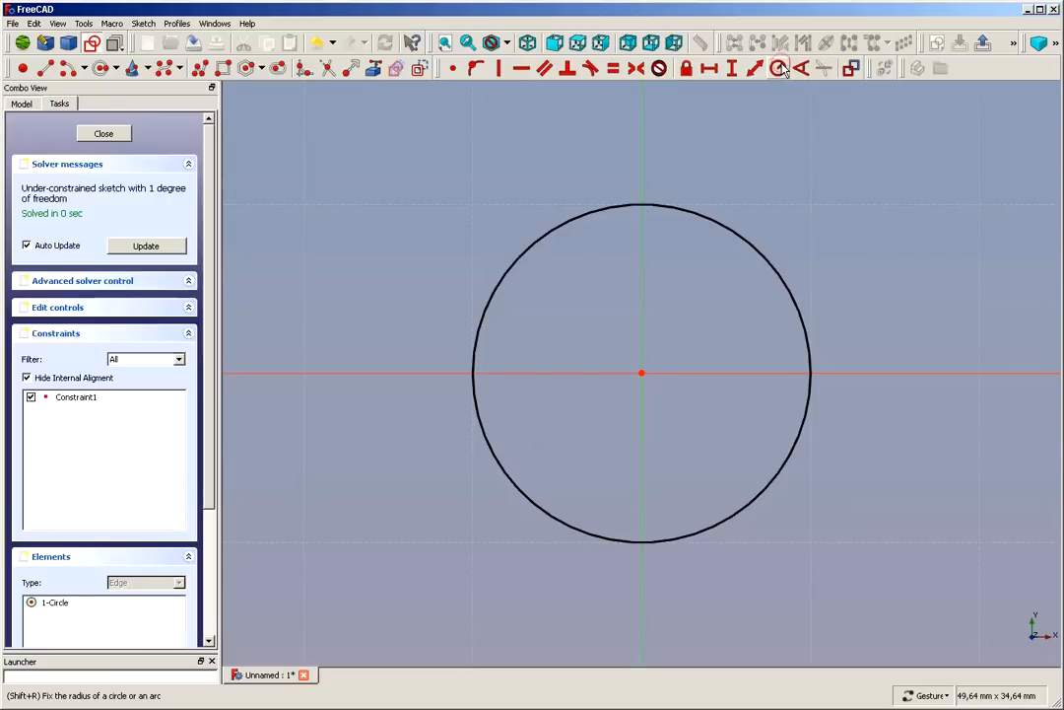
left_click(730, 229)
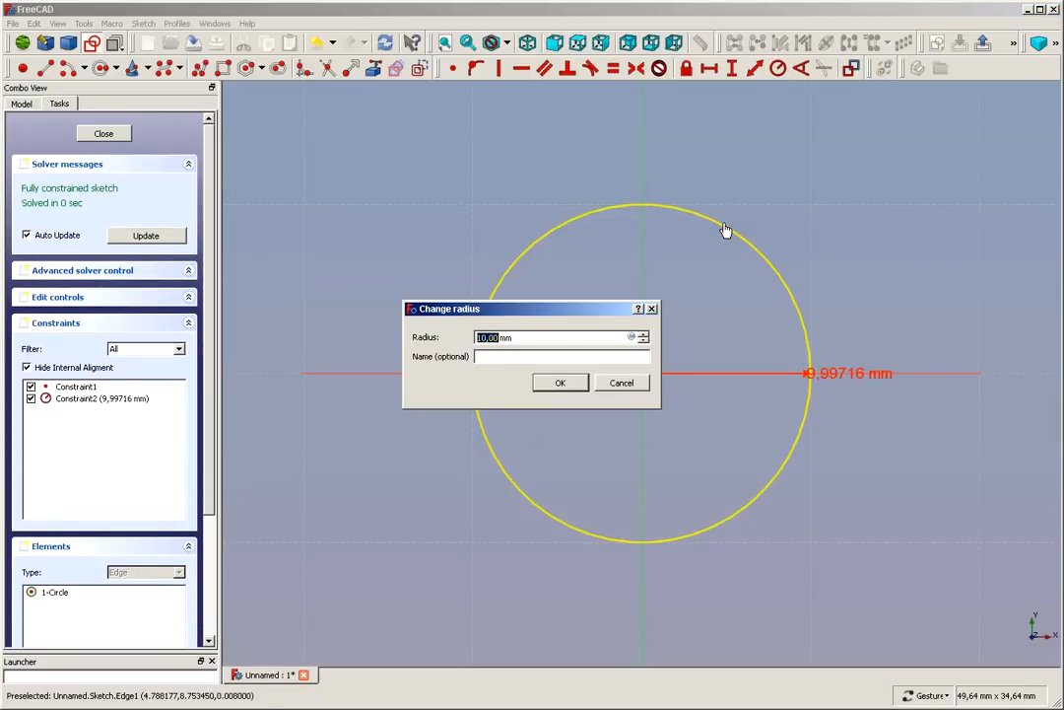
type("30")
key("Return")
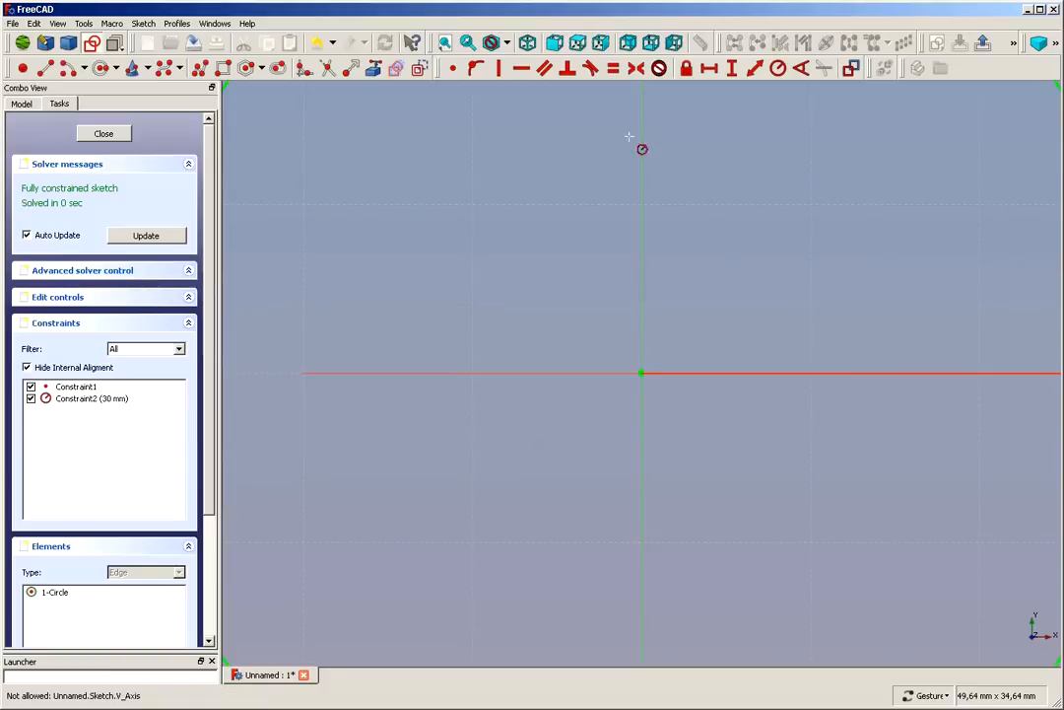
scroll(536, 158, "down", 5)
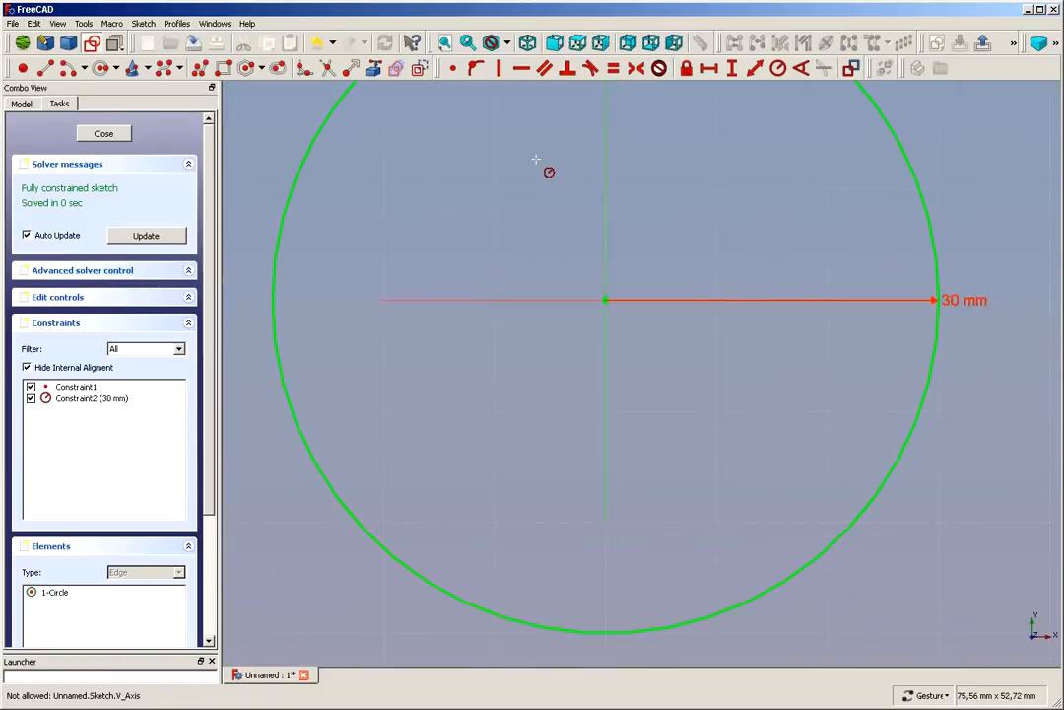
scroll(549, 183, "down", 2)
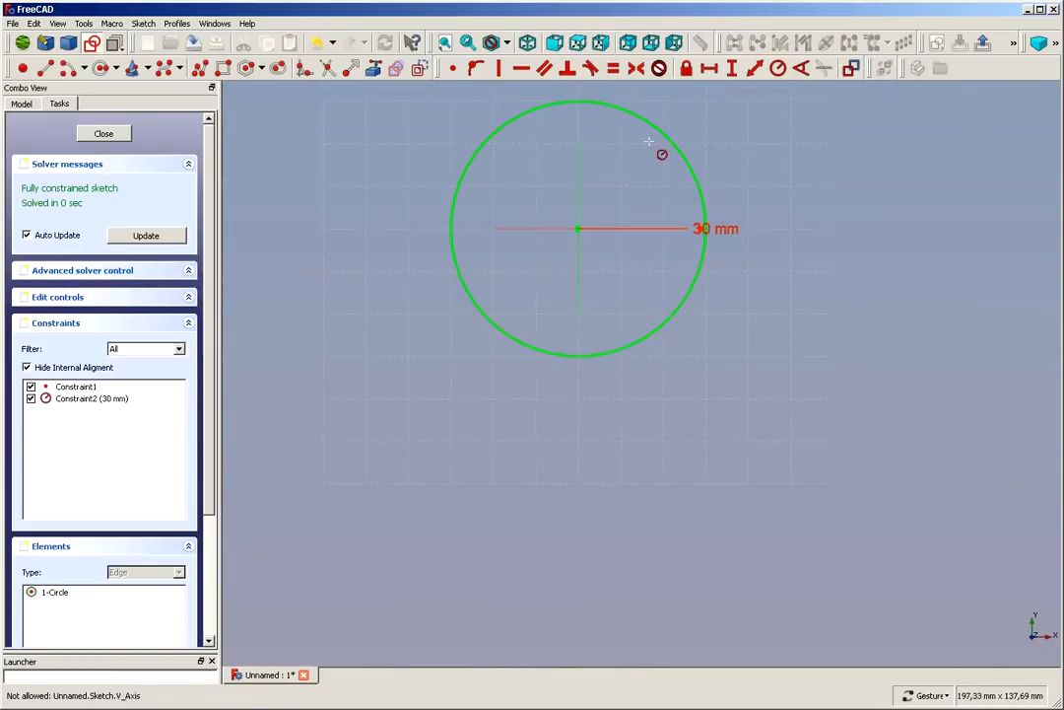
scroll(670, 107, "up", 3)
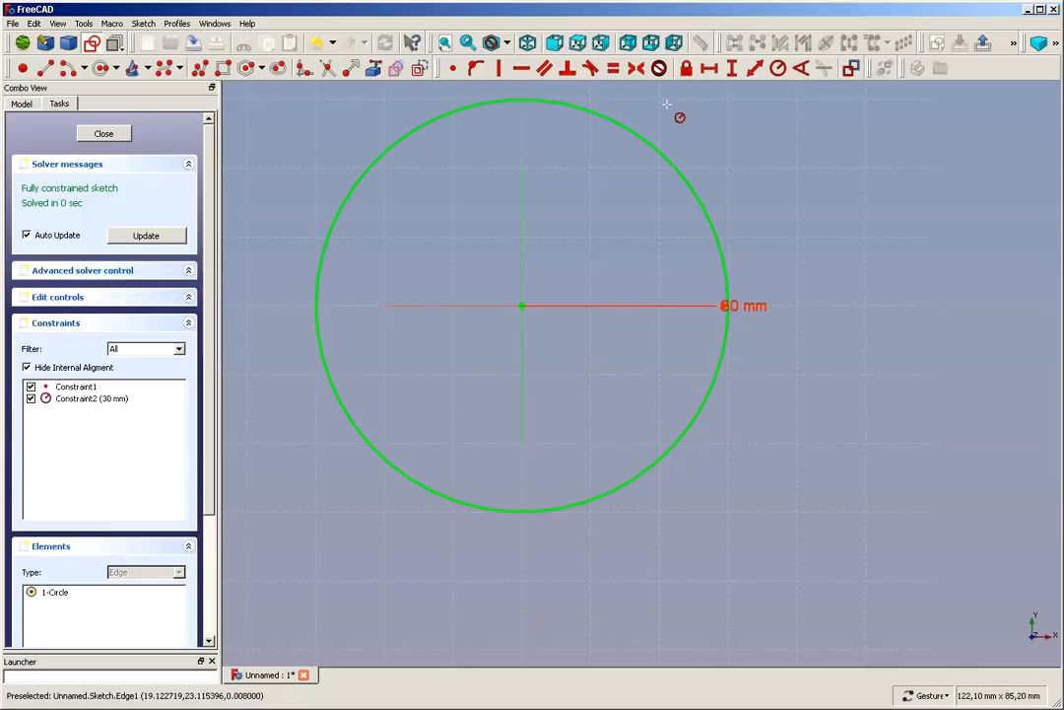
right_click(739, 241)
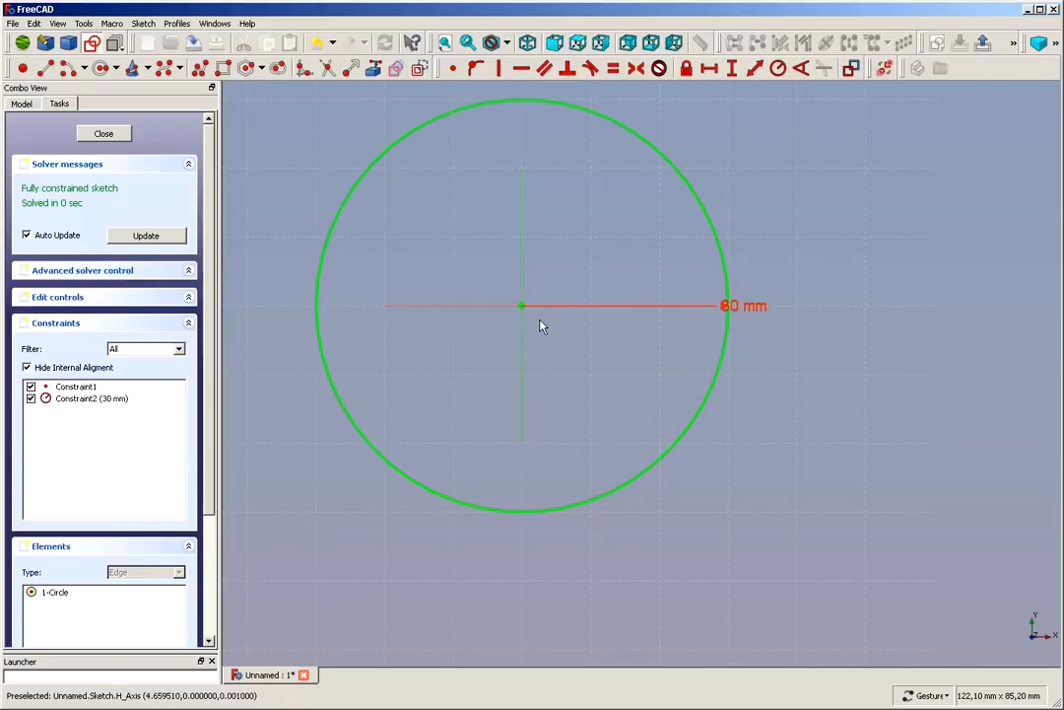
Step: Draw a smaller circle centred on the origin inside the first one and constrain its radius to 10 mm
left_click(100, 69)
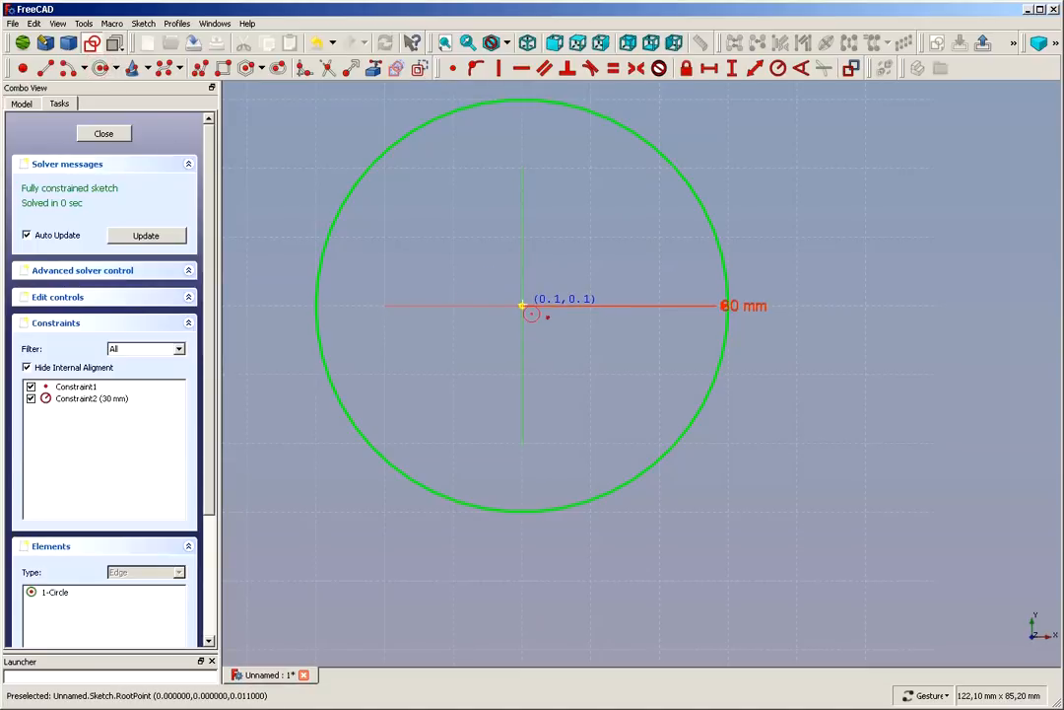
left_click(521, 306)
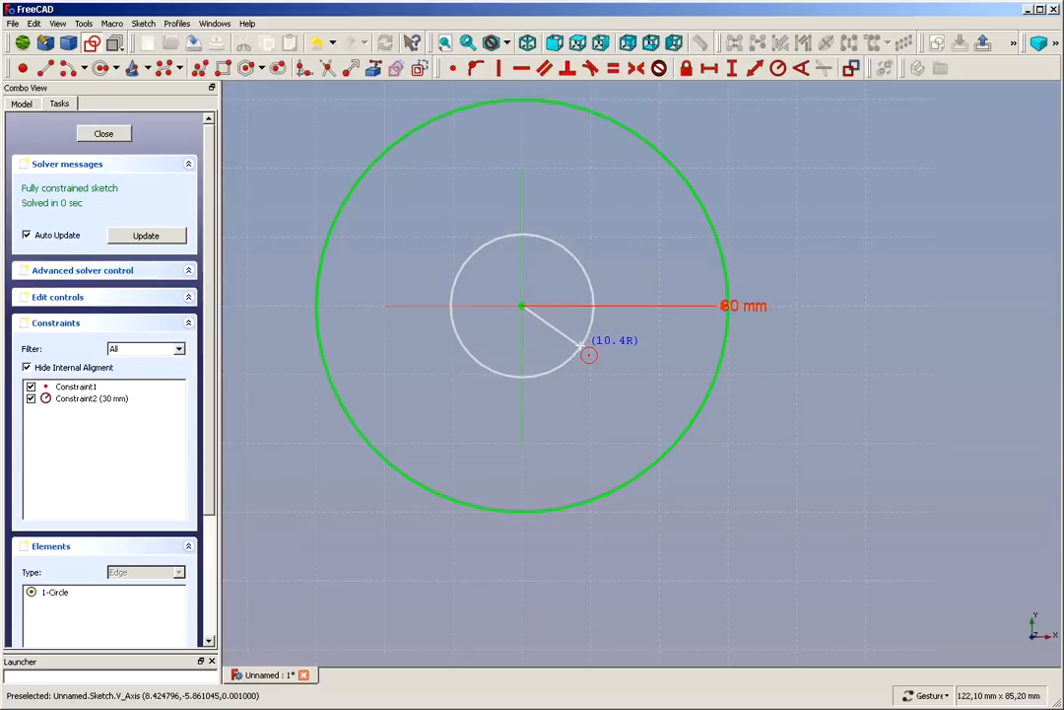
left_click(587, 354)
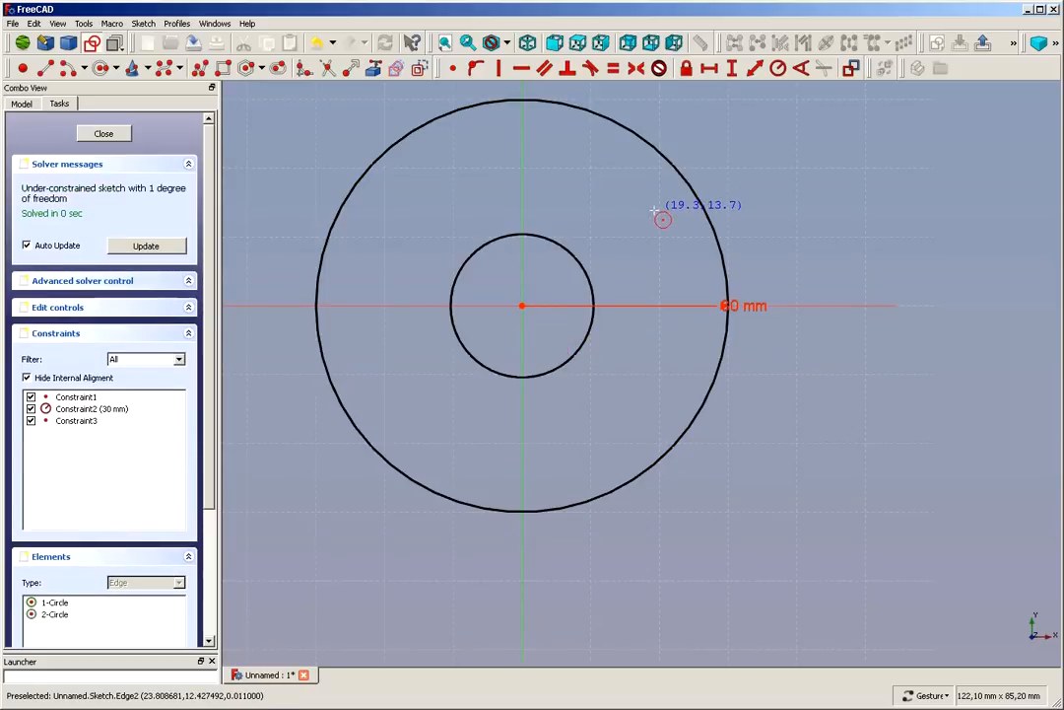
key("Escape")
left_click(582, 267)
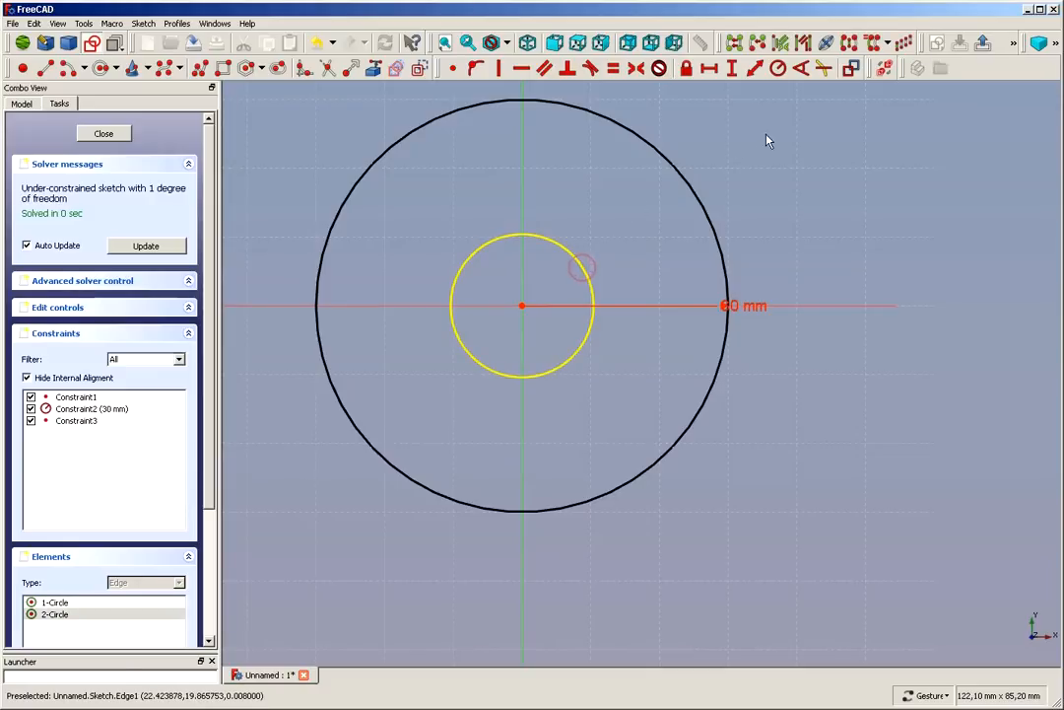
left_click(778, 69)
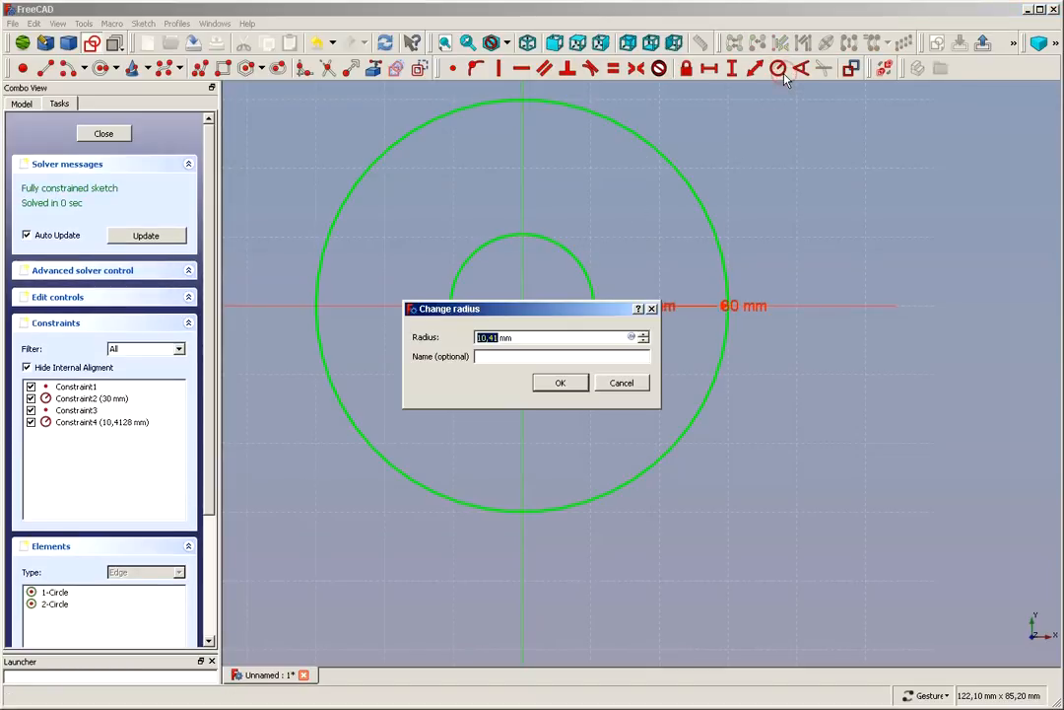
type("10")
key("Return")
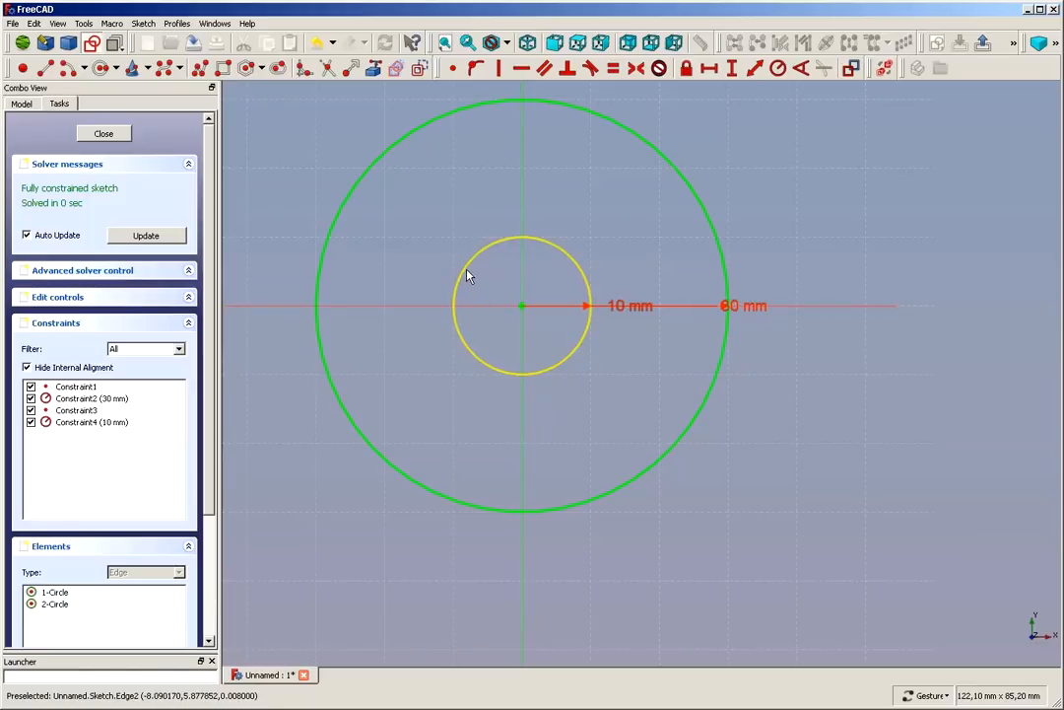
Step: Draw a third circle on the origin just outside the 10 mm one and constrain its radius to 12 mm
left_click(99, 67)
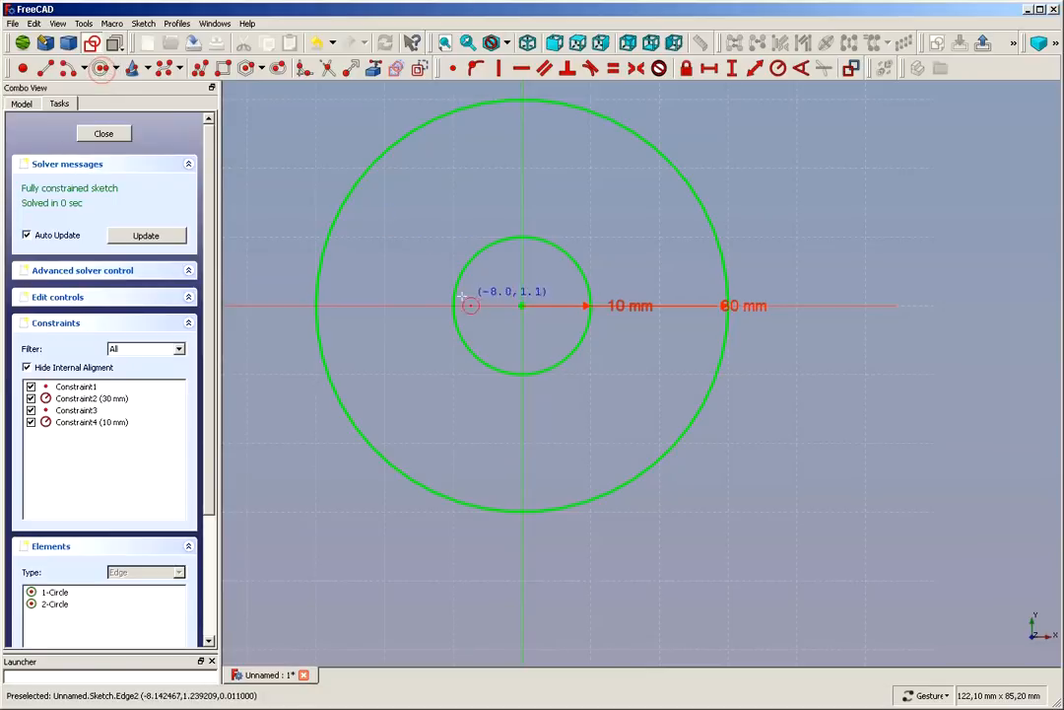
left_click(523, 306)
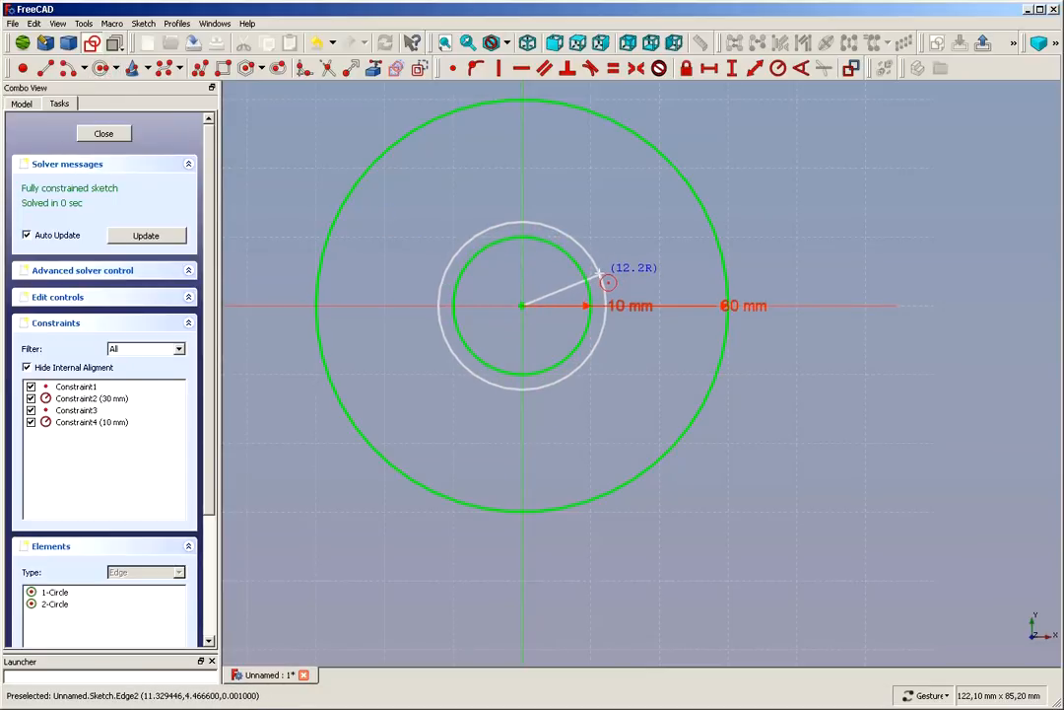
left_click(600, 267)
right_click(611, 243)
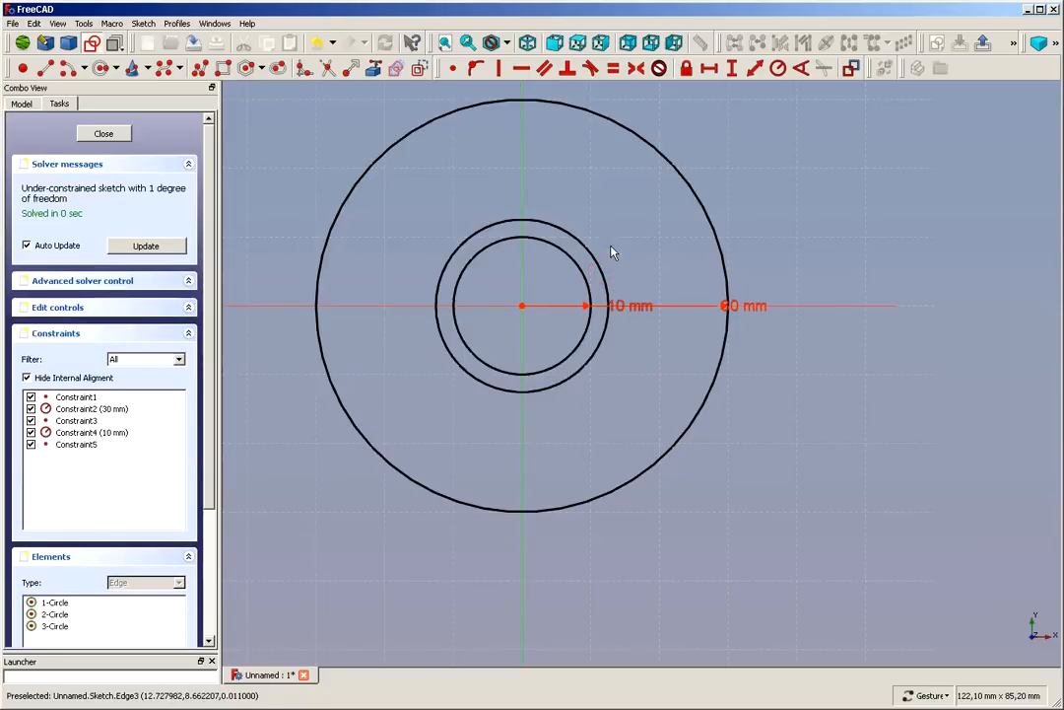
left_click(594, 262)
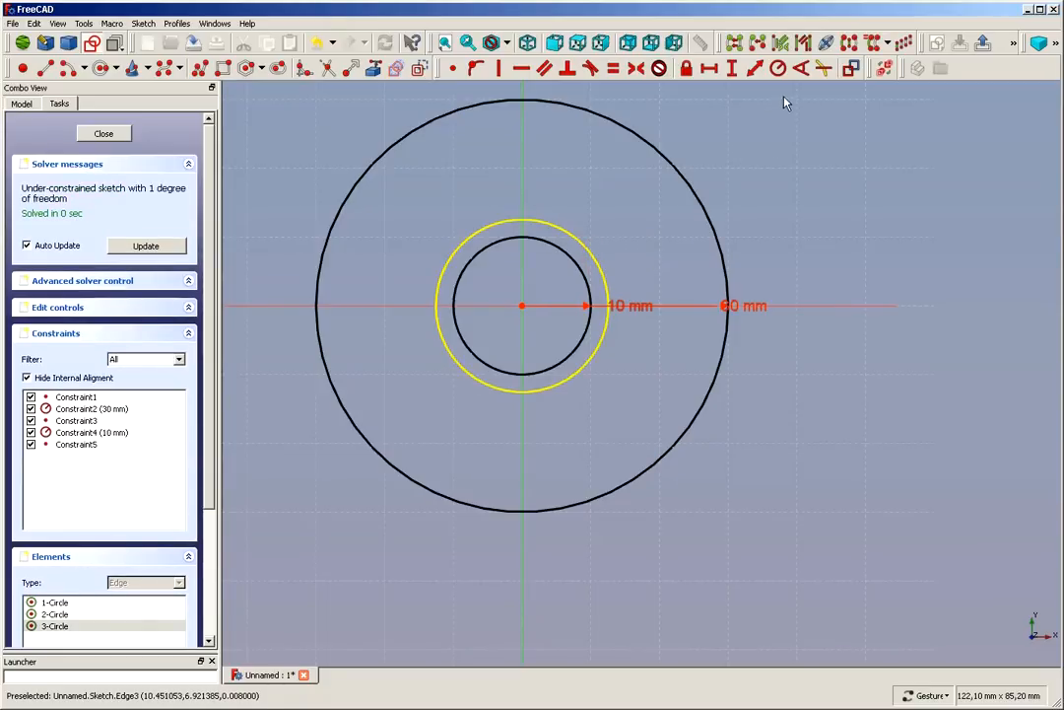
left_click(778, 69)
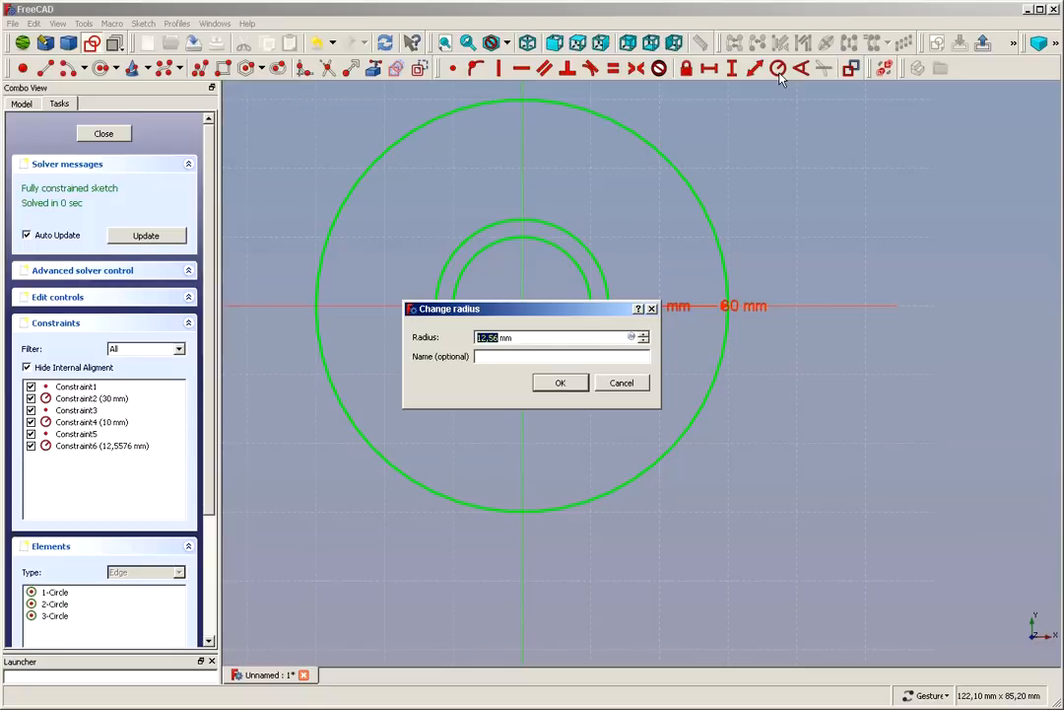
type("12")
key("Return")
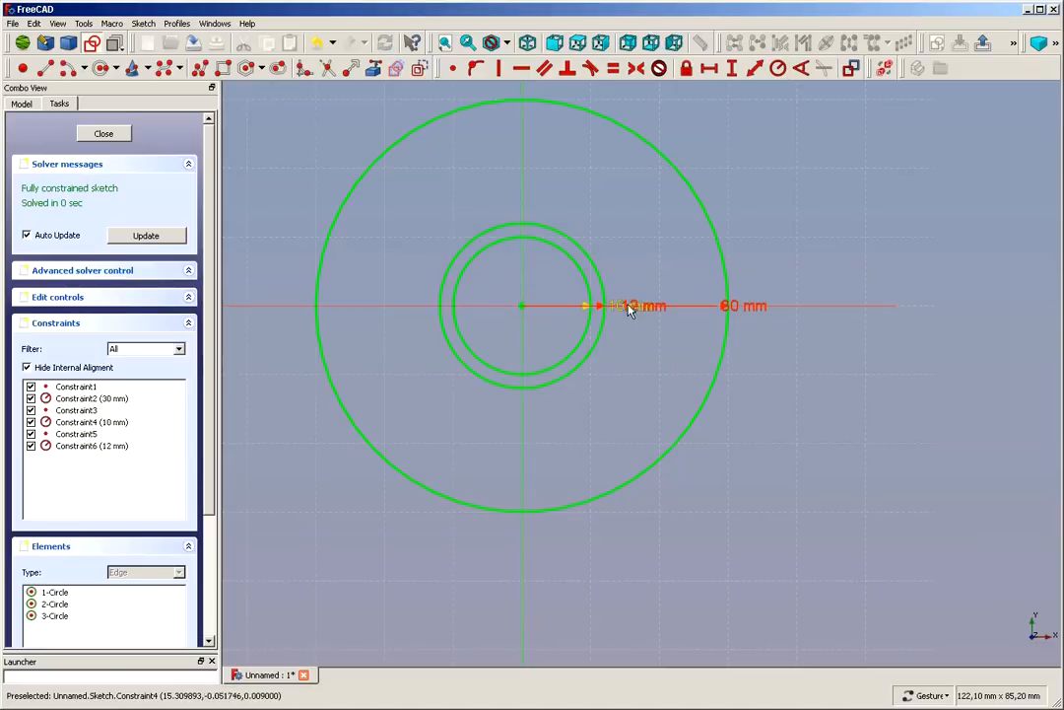
Step: Move the 10 mm and 12 mm radius labels apart above the horizontal axis so they no longer overlap
left_click_drag(634, 309, 630, 256)
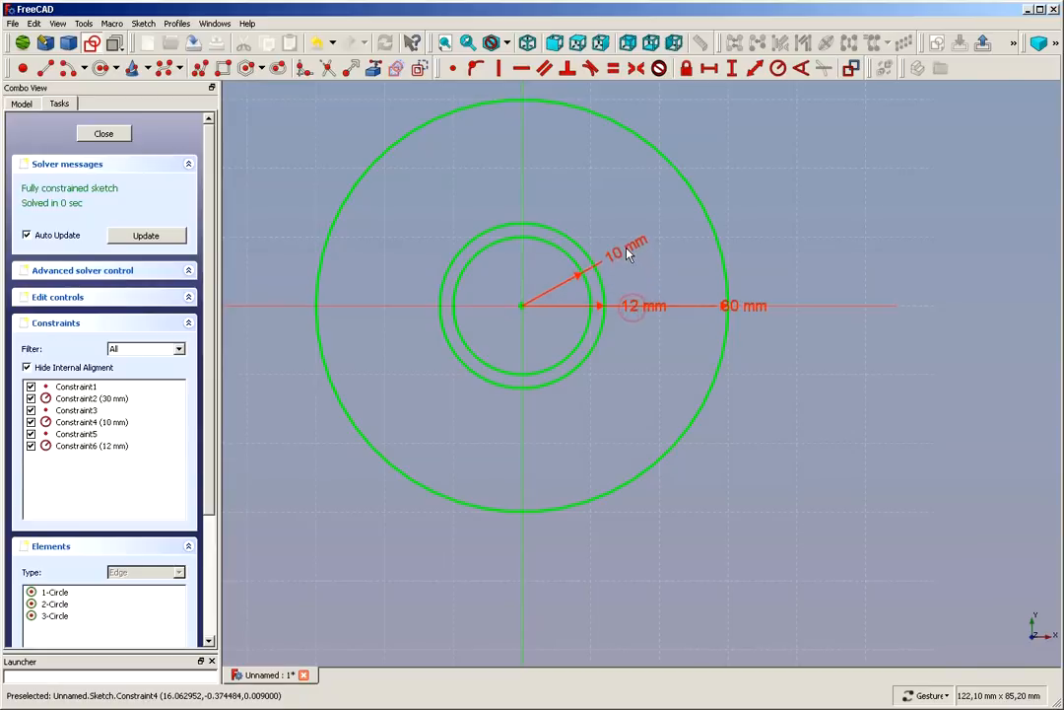
left_click_drag(636, 307, 646, 283)
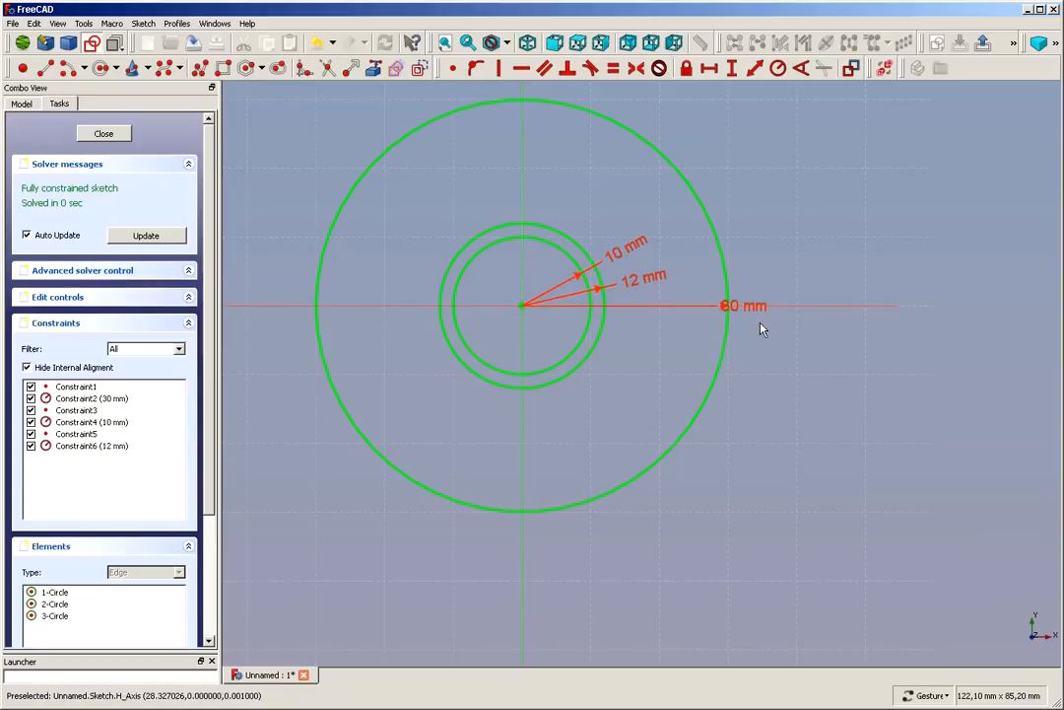
Step: Move the 30 mm radius label below the horizontal axis, inside the outer circle, and close the sketch
left_click_drag(753, 309, 665, 332)
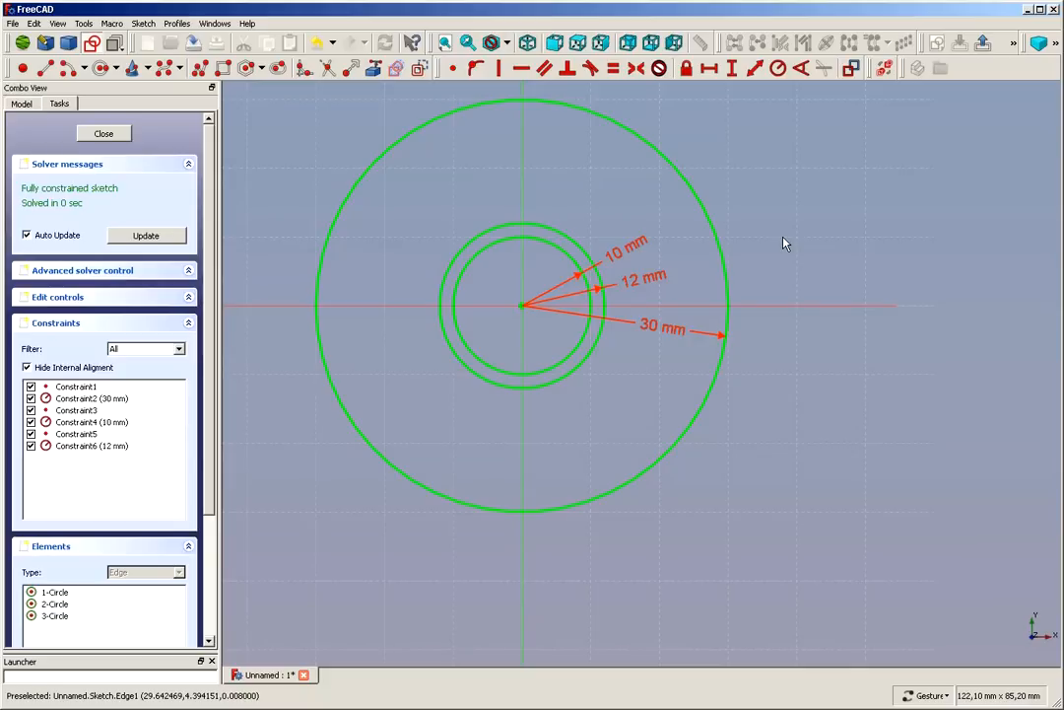
left_click(86, 138)
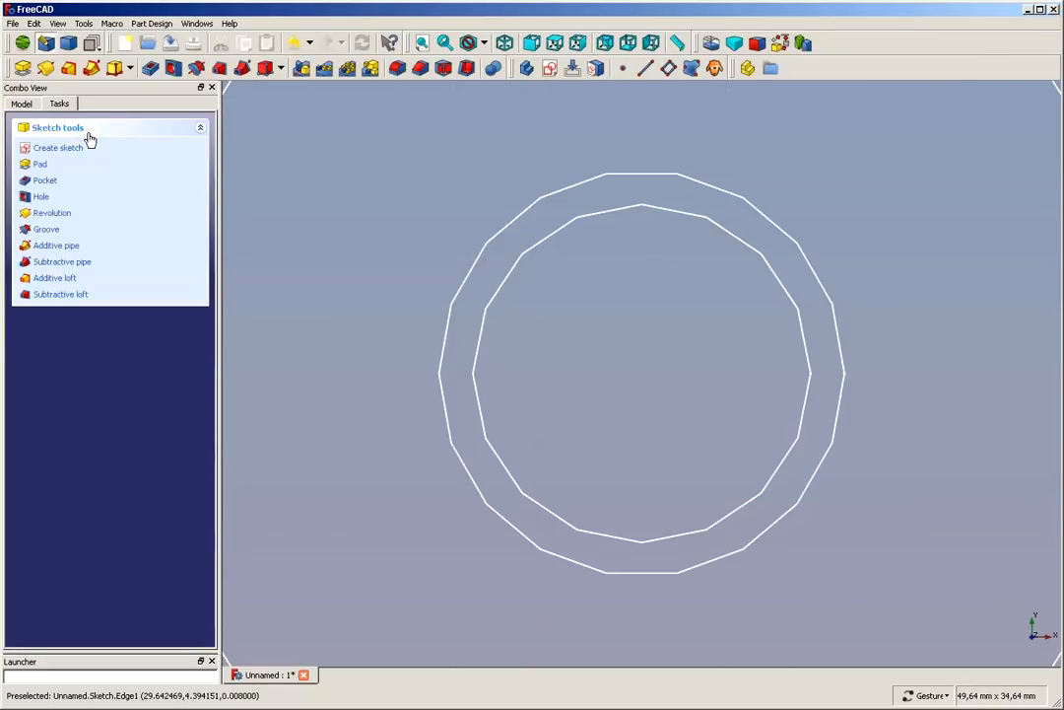
Step: Save the document as mower_knob in the Cad folder
left_click(13, 23)
left_click(50, 127)
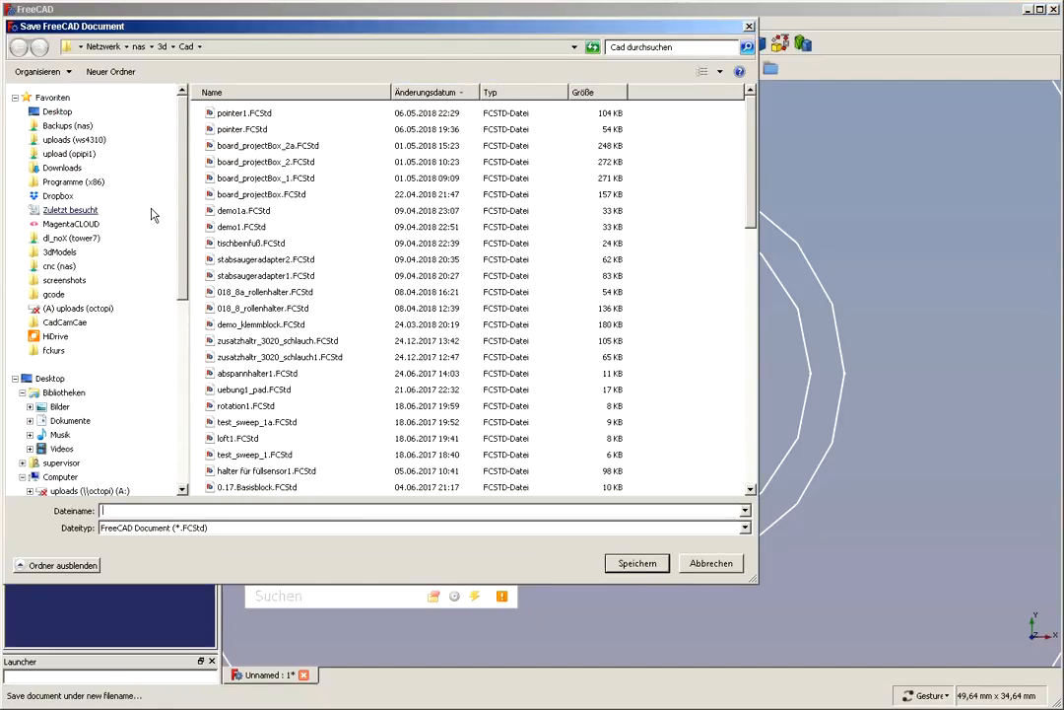
type("mower_knob")
key("Return")
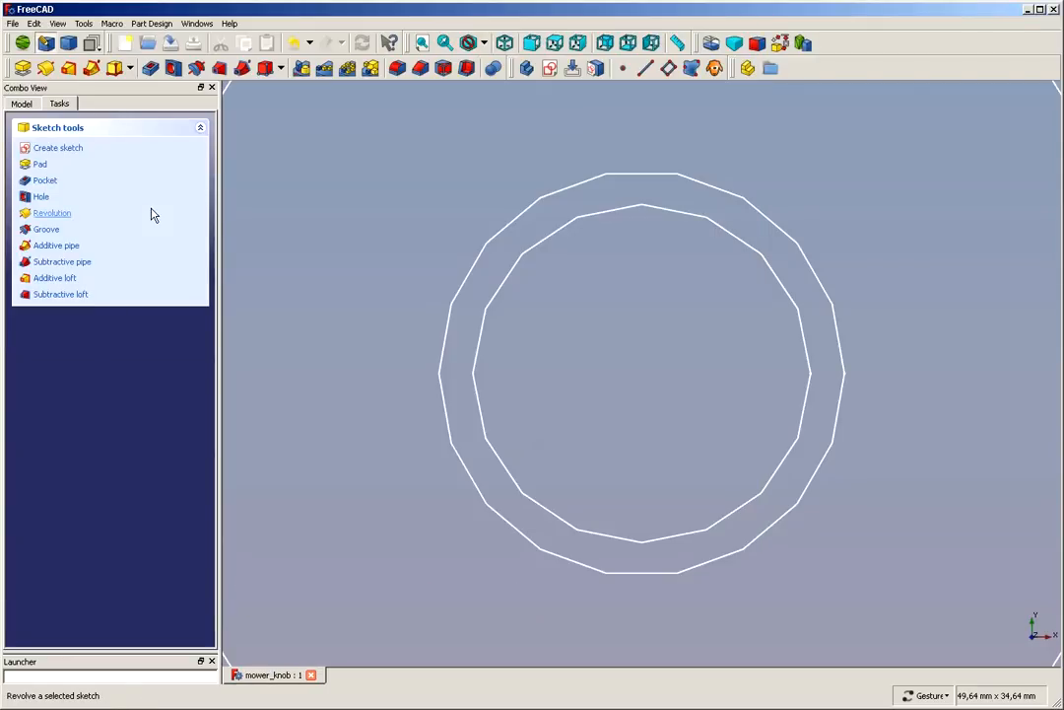
Step: Rename the body in the model tree as Knob and expand it
left_click(20, 104)
left_click(111, 230)
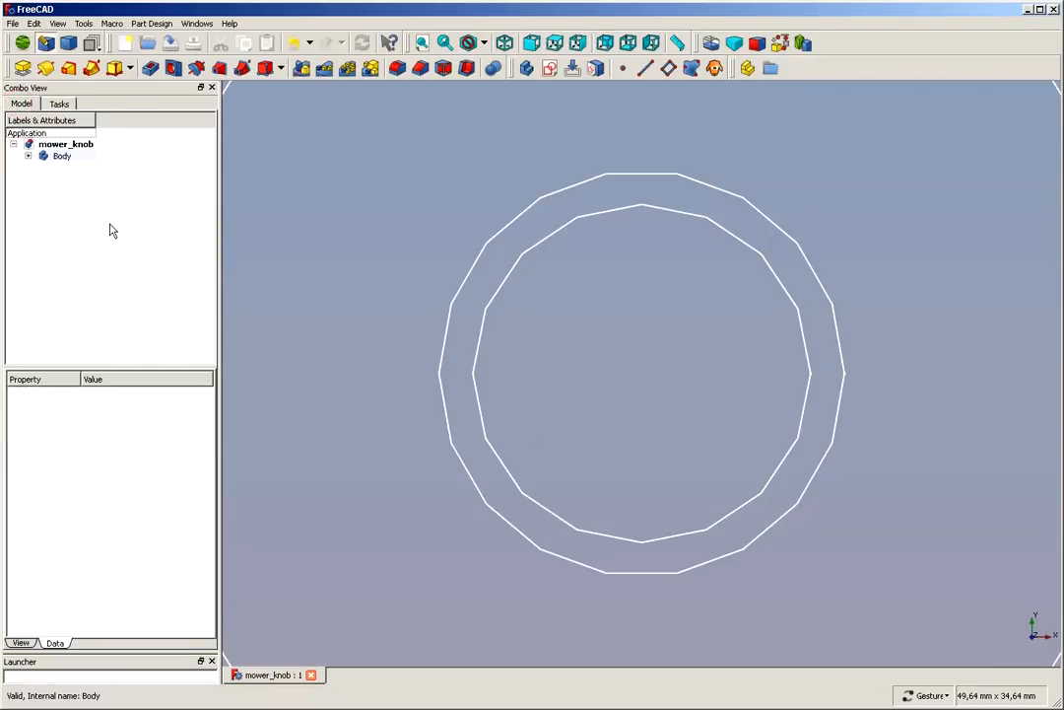
left_click(61, 157)
left_click(62, 157)
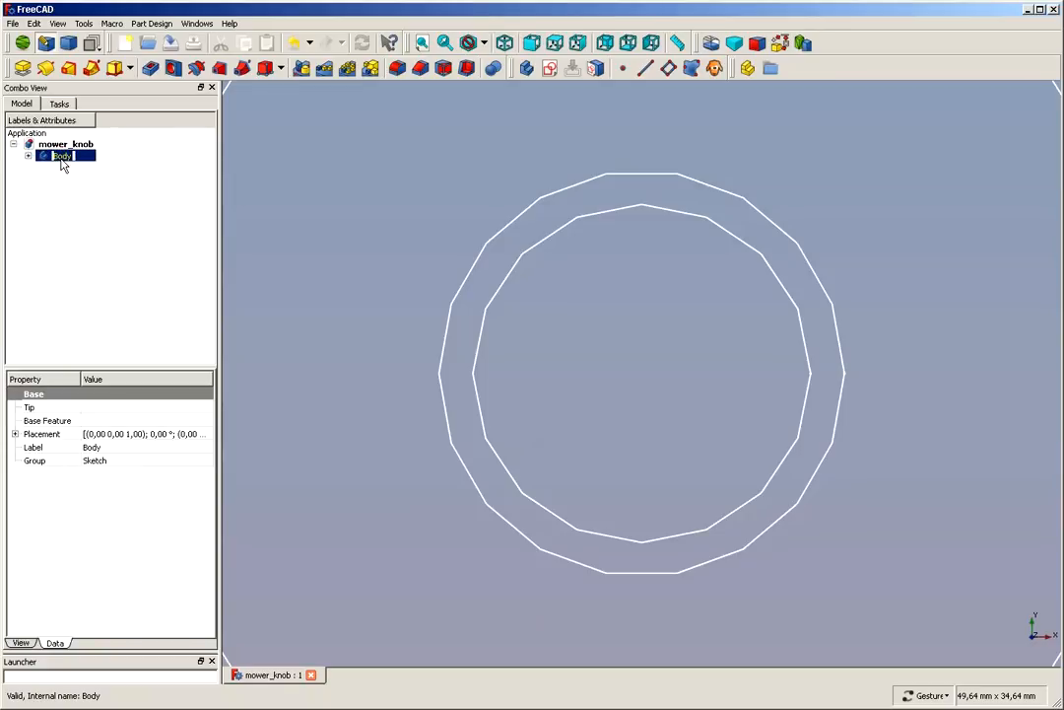
type("Knob")
key("Return")
left_click(61, 157)
type("Knob")
left_click(40, 173)
left_click(29, 156)
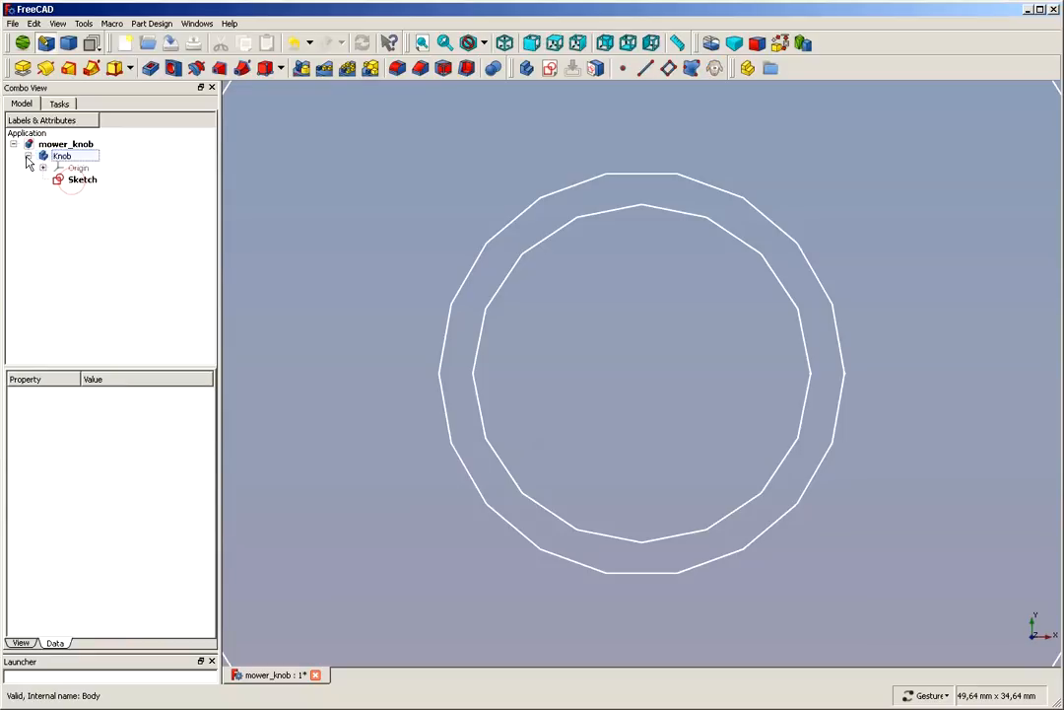
Step: Rename the sketch inside the Knob body as Master
left_click(69, 182)
key("F2")
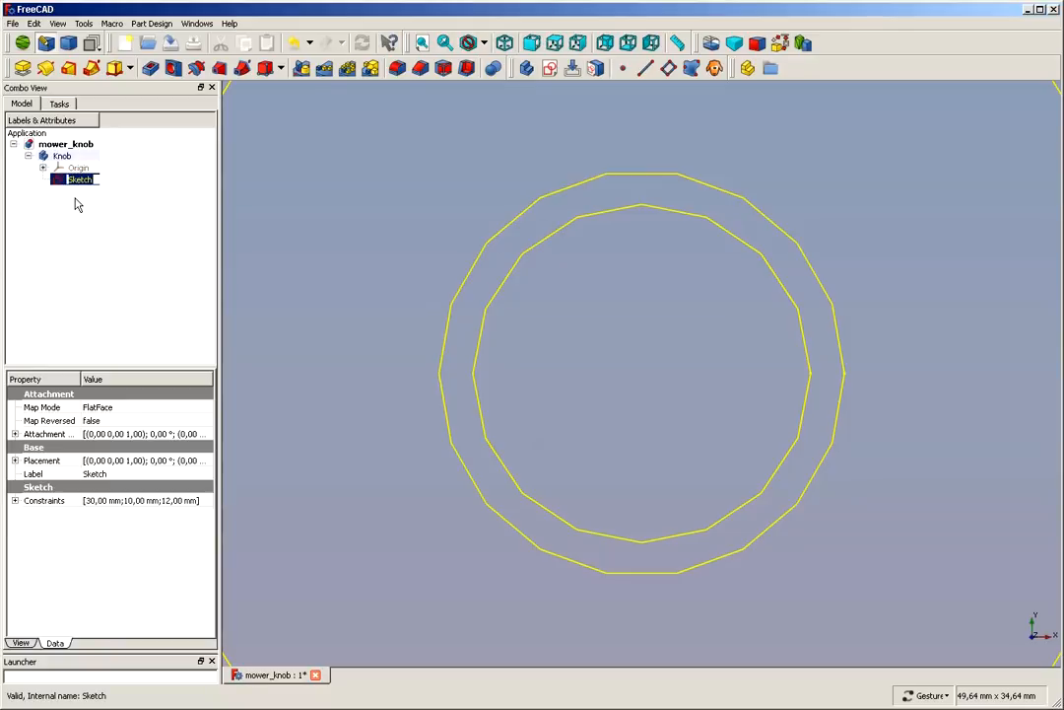
type("Master")
key("Return")
left_click(76, 203)
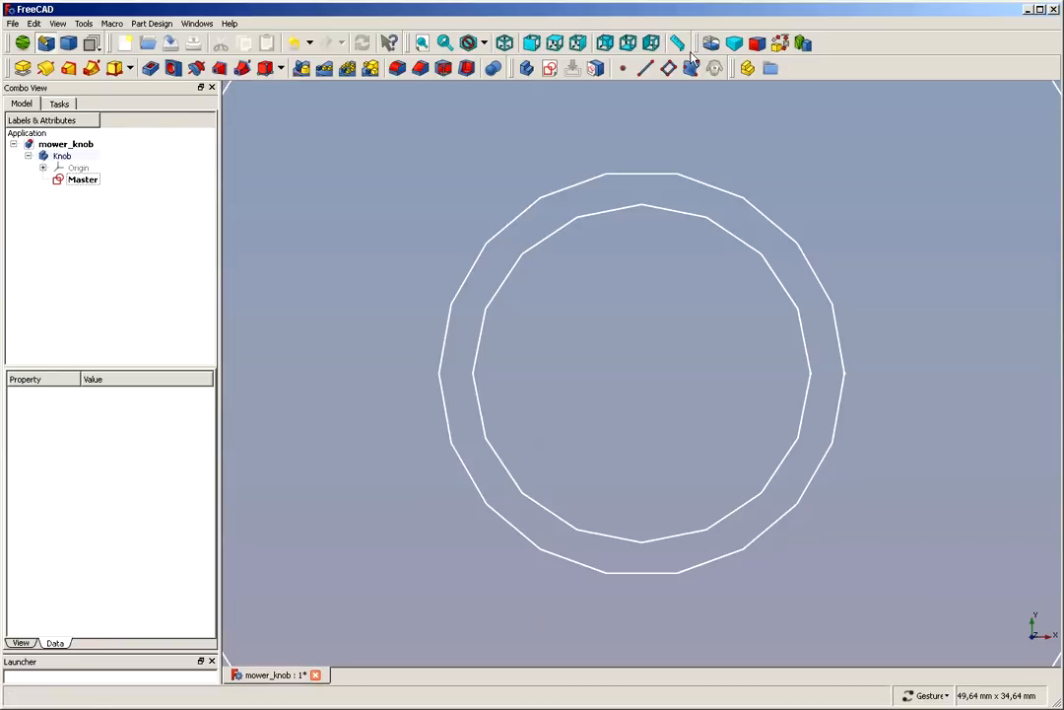
Step: Create a new sketch on the XY plane and draw a small circle centred on the origin, inside the Master sketch's 10 mm circle
left_click(549, 67)
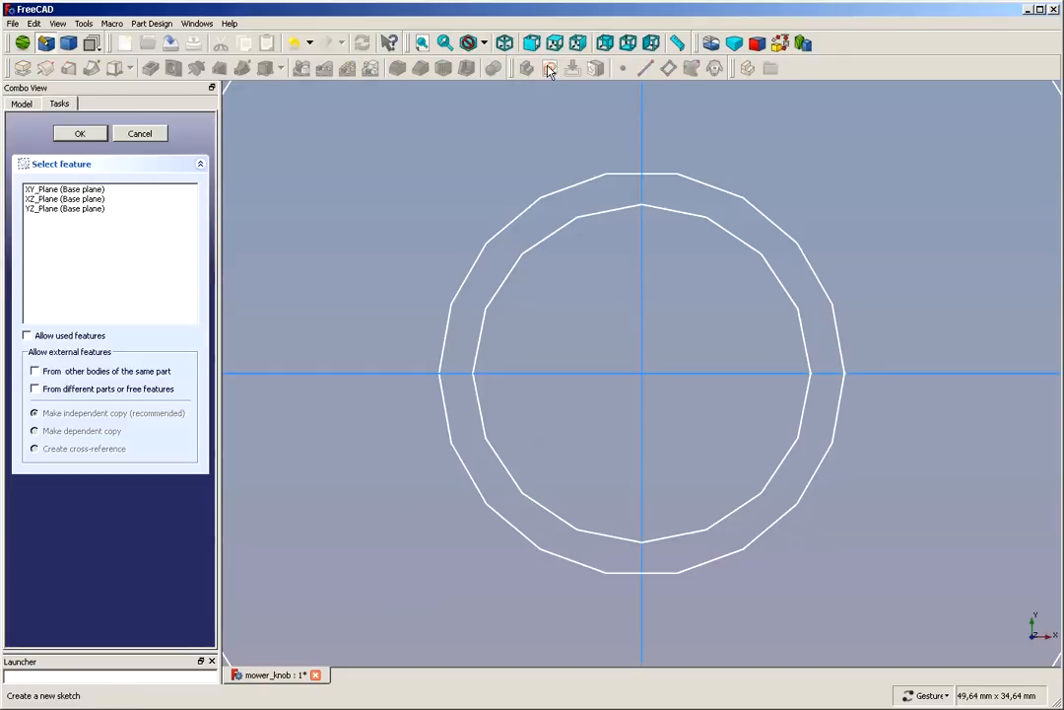
left_click(60, 188)
left_click(78, 135)
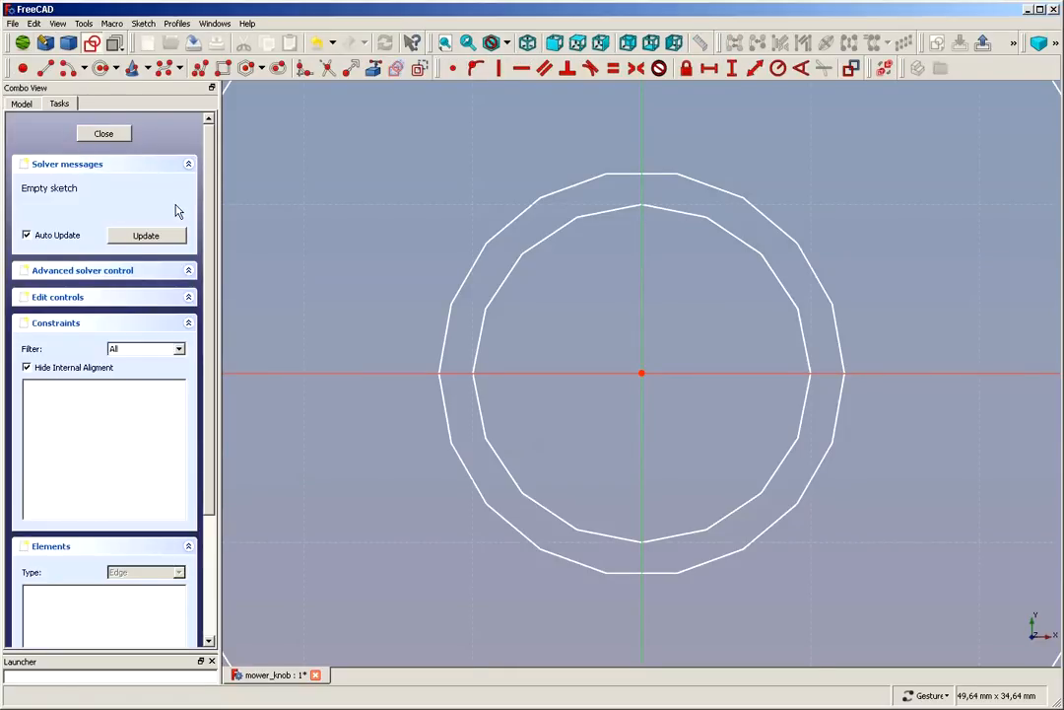
left_click(101, 69)
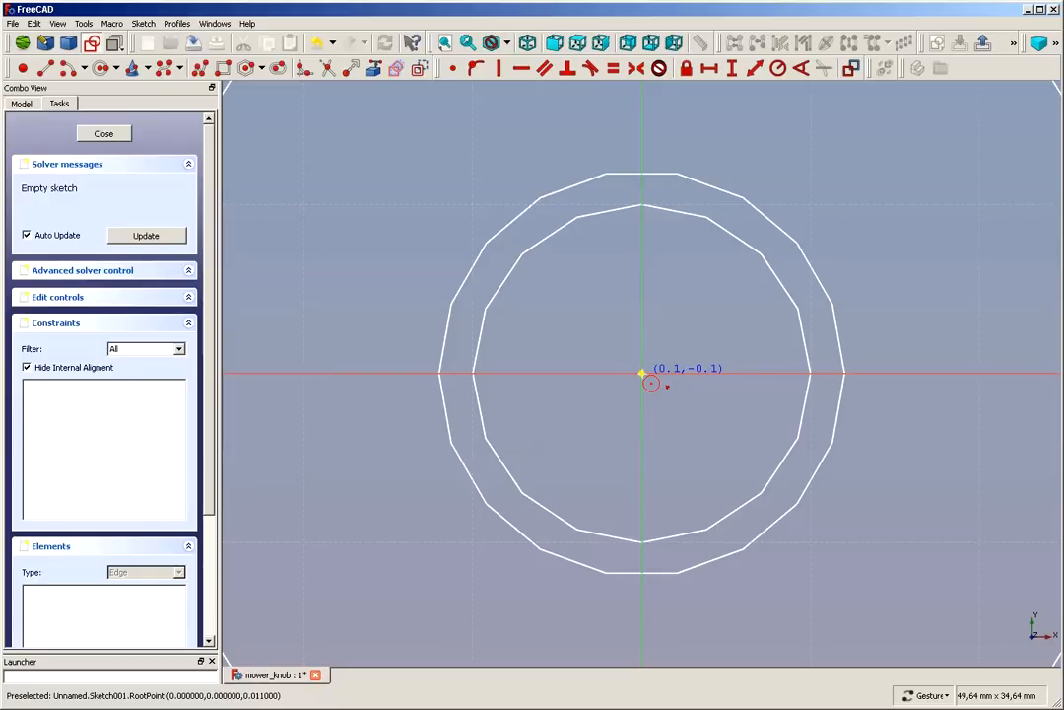
left_click(642, 375)
left_click(624, 332)
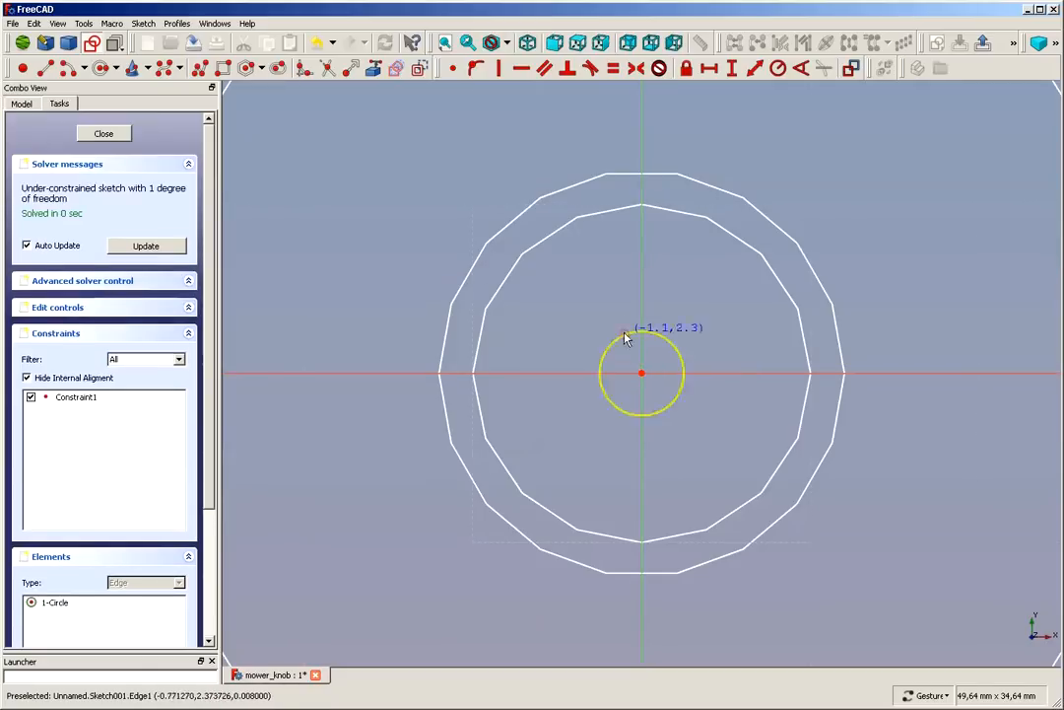
scroll(611, 299, "down", 1)
scroll(611, 299, "down", 5)
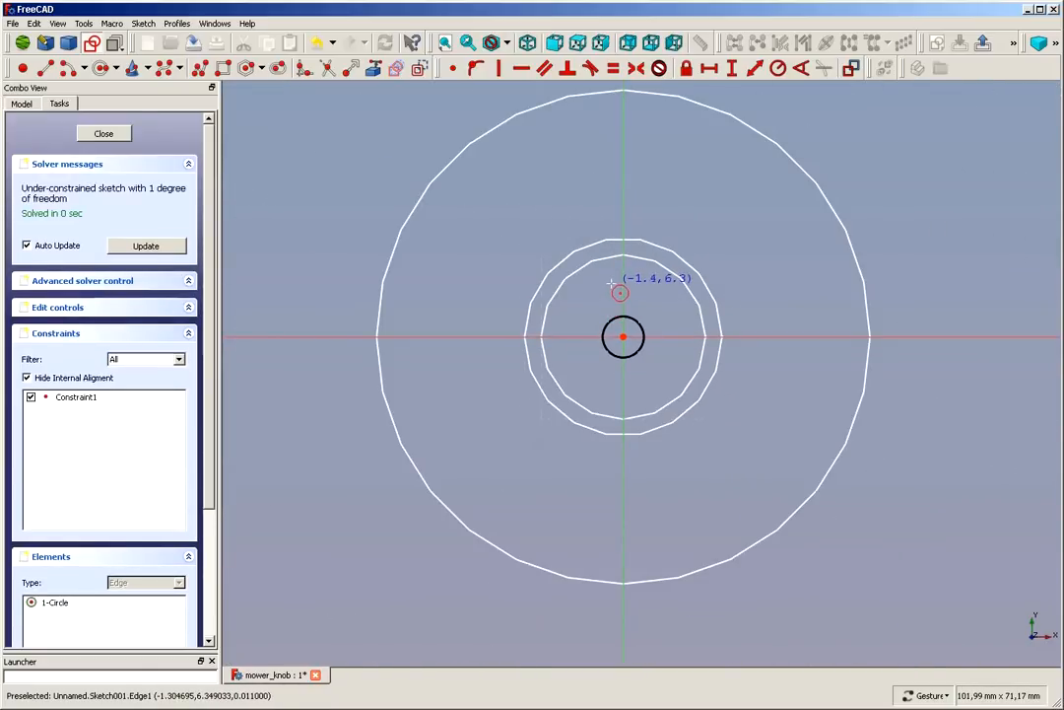
right_click(604, 276)
Step: Resize the new circle so that it lies between the Master sketch's 12 mm and 30 mm circles
mouse_move(642, 336)
left_mouse_down()
mouse_move(690, 333)
mouse_move(761, 305)
mouse_move(722, 322)
mouse_move(755, 358)
mouse_move(832, 305)
mouse_move(892, 291)
left_mouse_up()
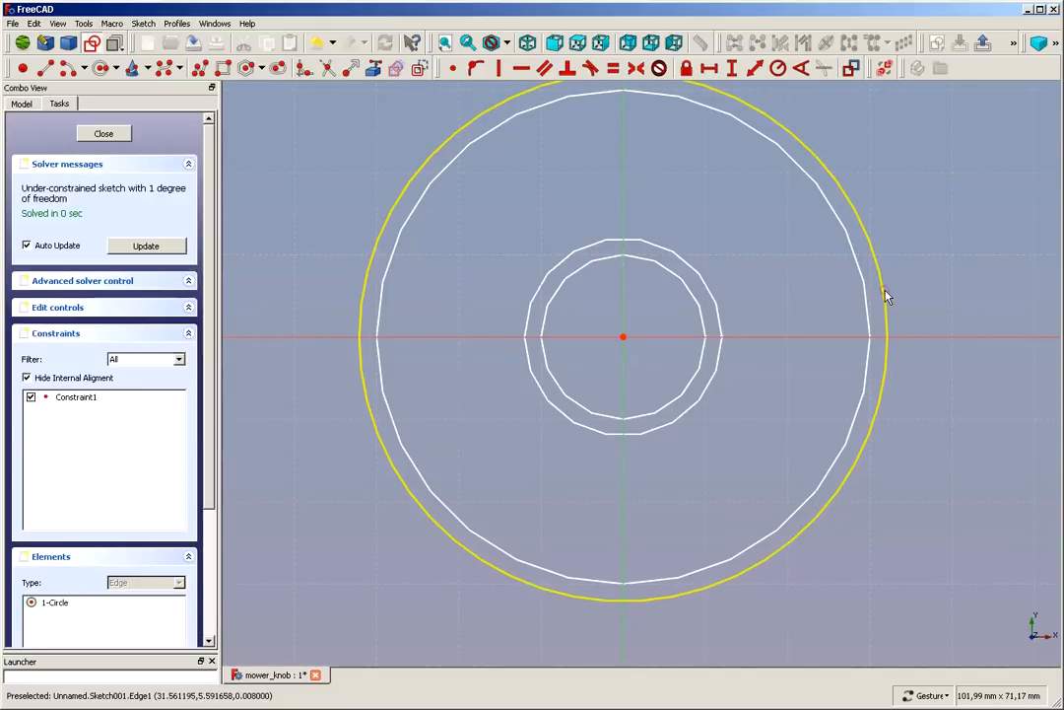
mouse_move(884, 291)
left_mouse_down()
mouse_move(872, 293)
mouse_move(897, 297)
left_mouse_up()
scroll(916, 262, "down", 2)
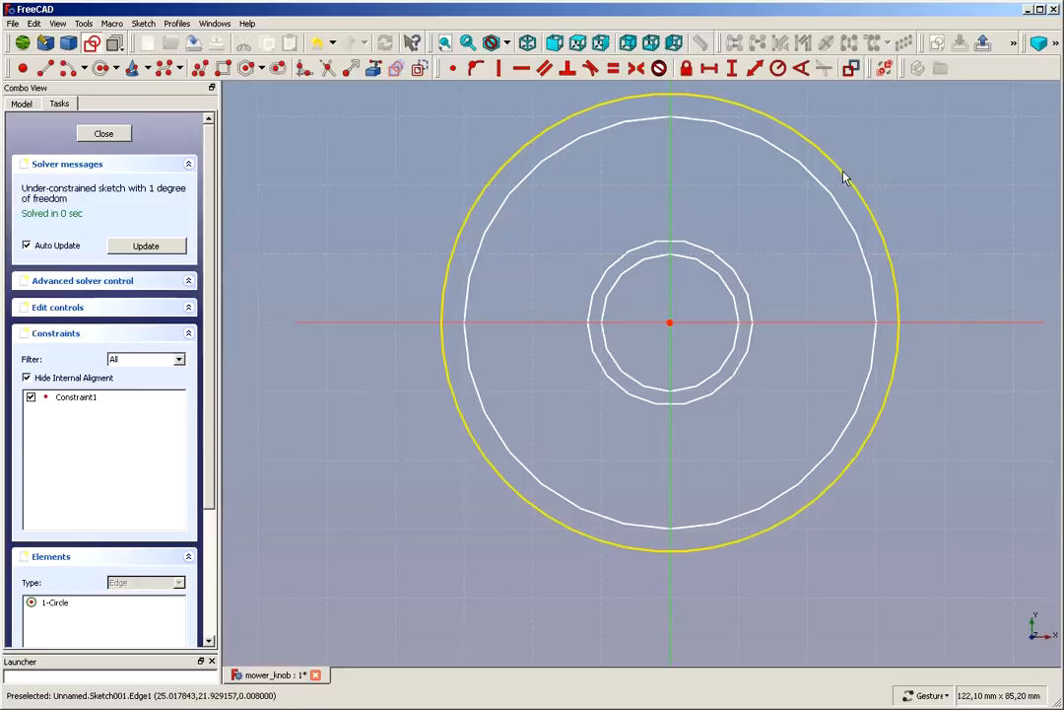
left_click_drag(844, 175, 787, 208)
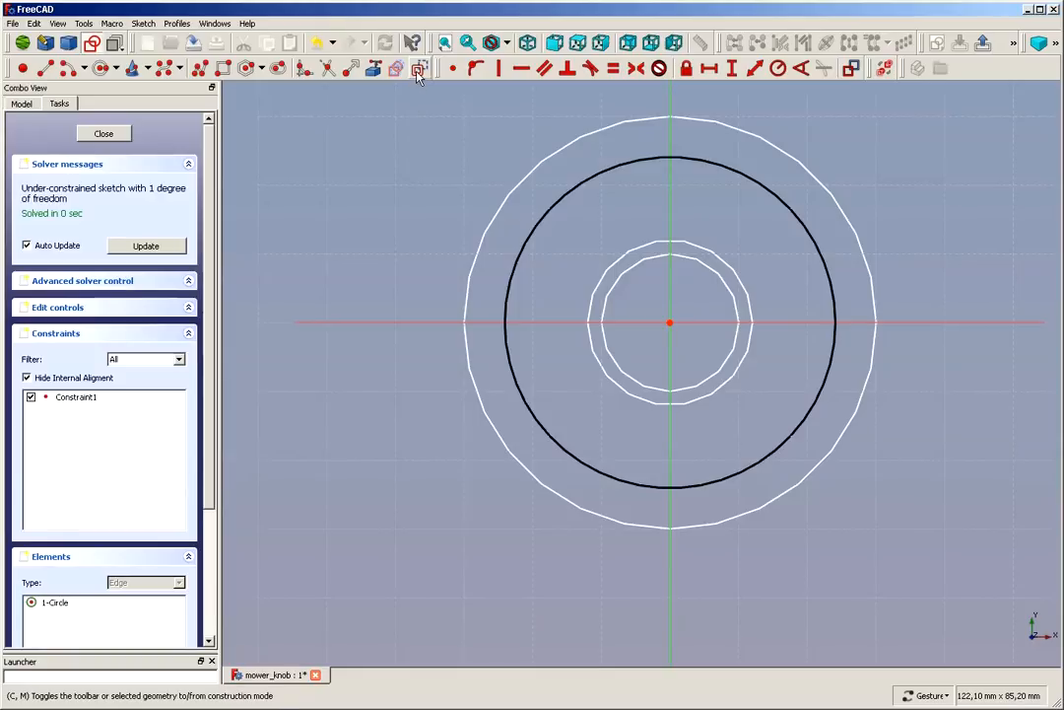
Step: Link the Master sketch's outermost circle into the new sketch as external geometry
left_click(374, 75)
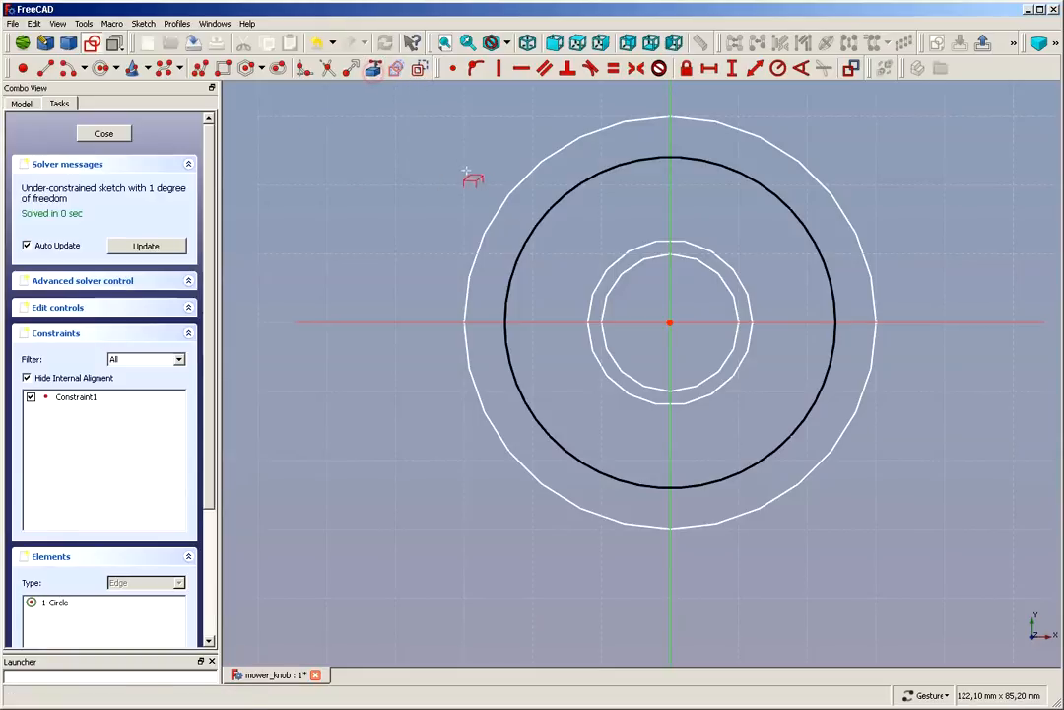
left_click(530, 167)
right_click(480, 143)
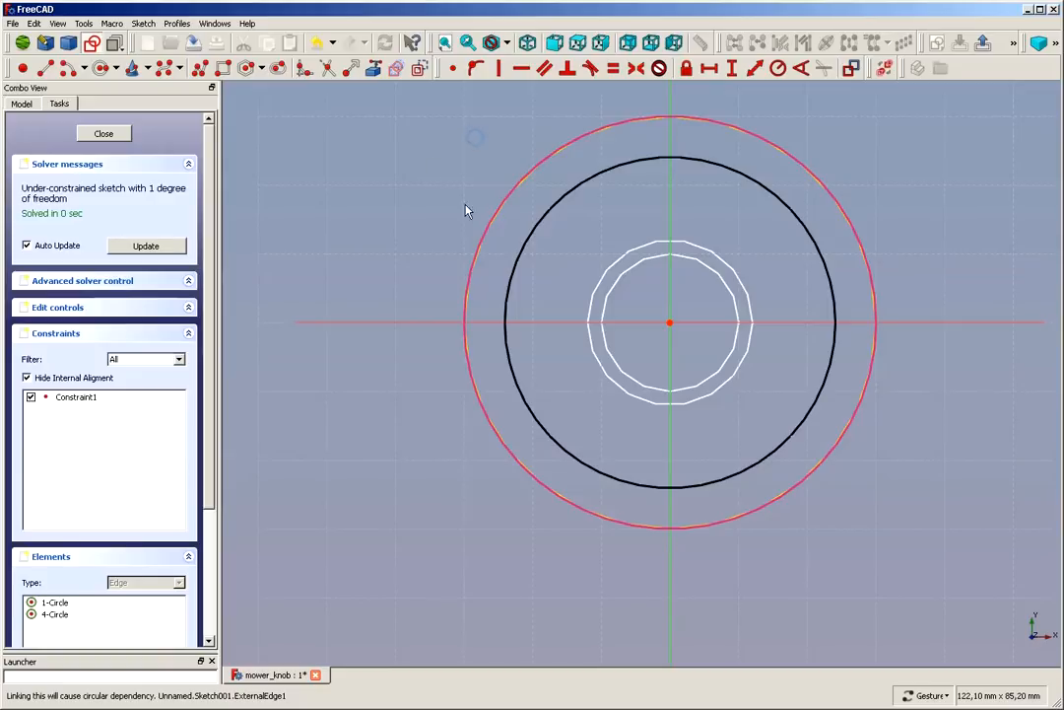
Step: Constrain the drawn circle equal to the linked outer circle and close the sketch
left_click(555, 211)
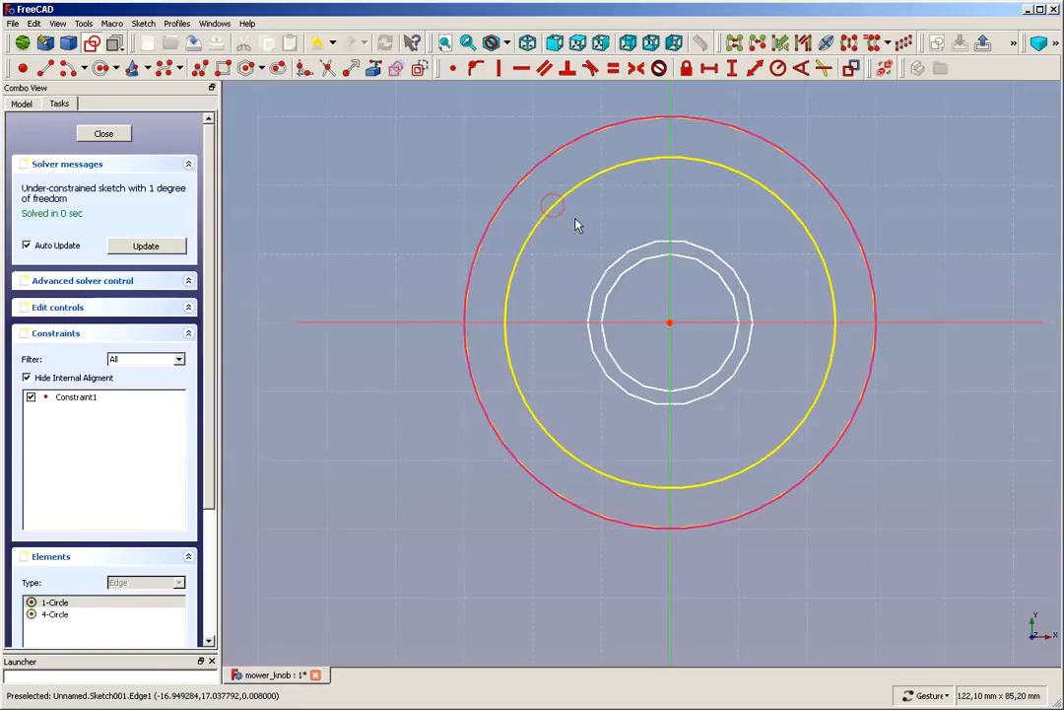
left_click(513, 204)
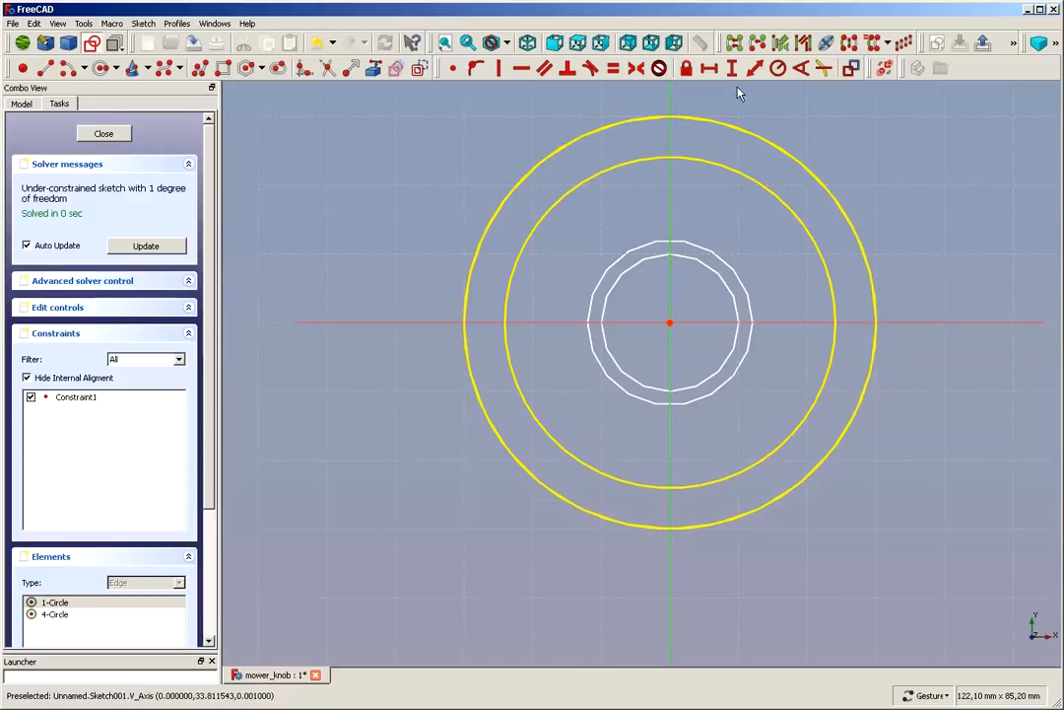
left_click(613, 71)
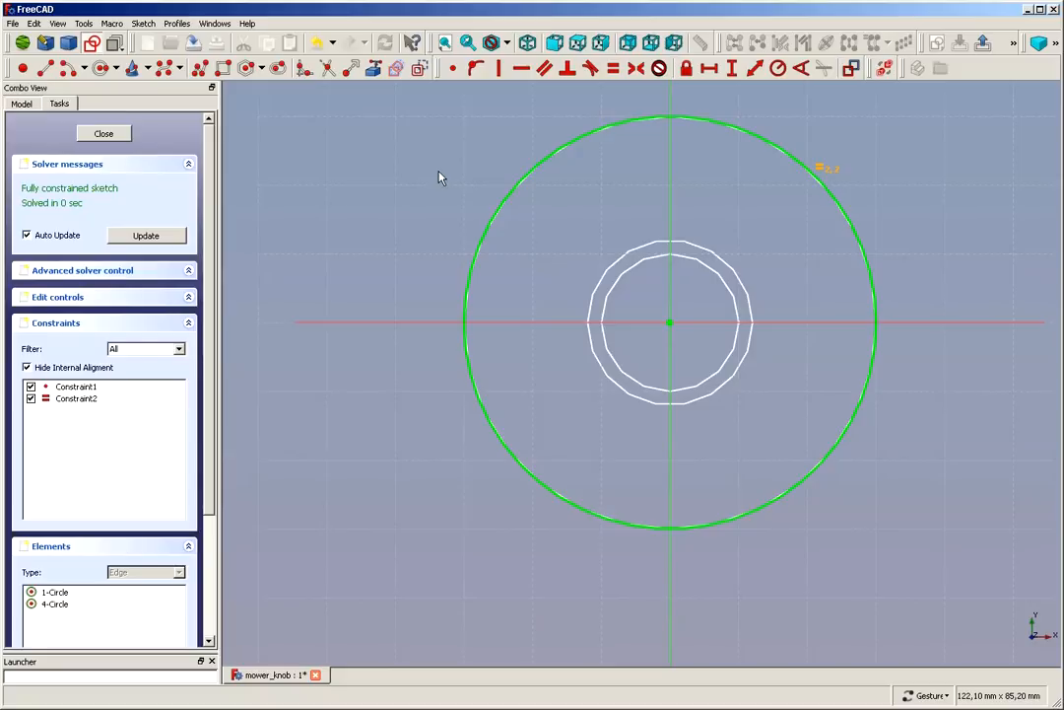
left_click(103, 134)
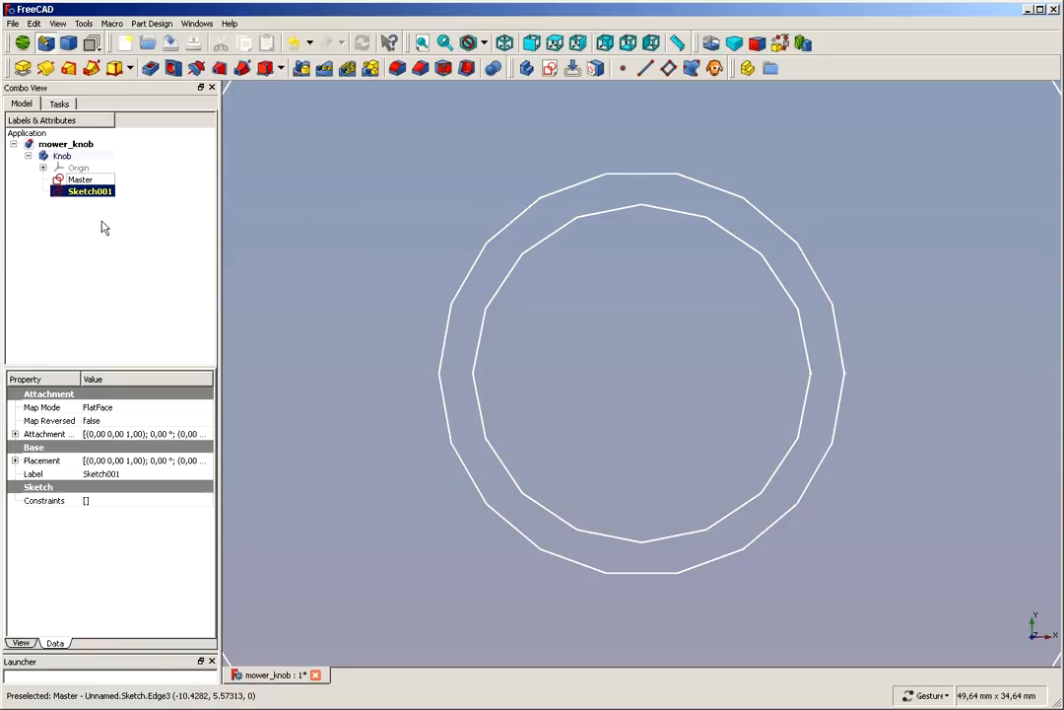
Step: Pad the new sketch to a length of 25 mm and show the solid in axonometric view
left_click(22, 69)
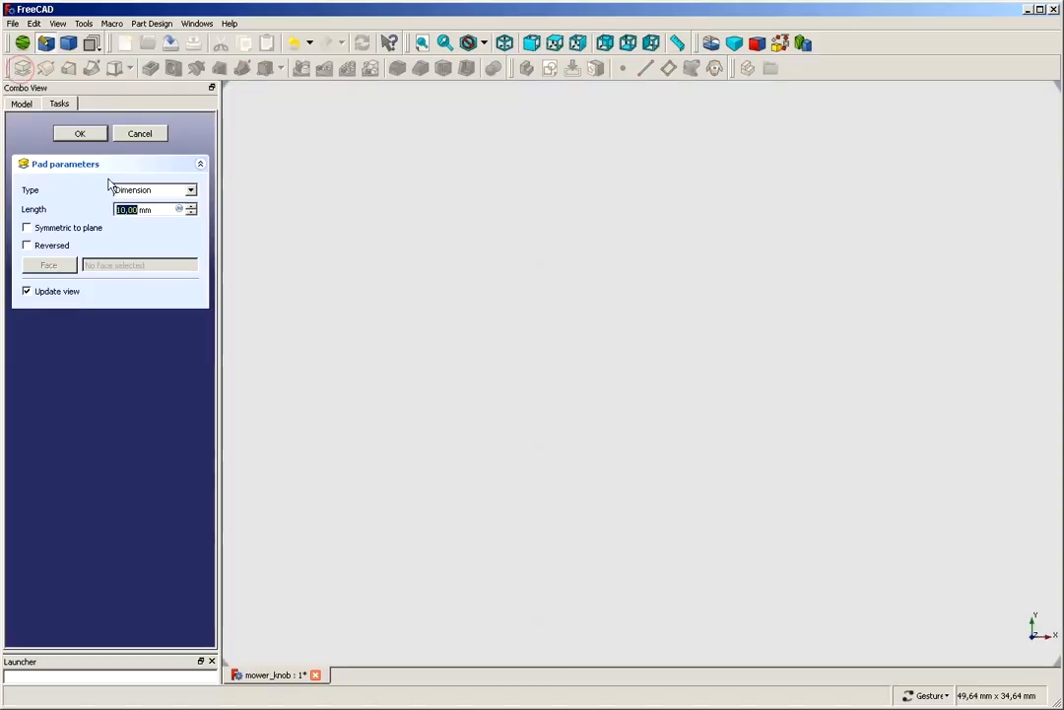
type("25")
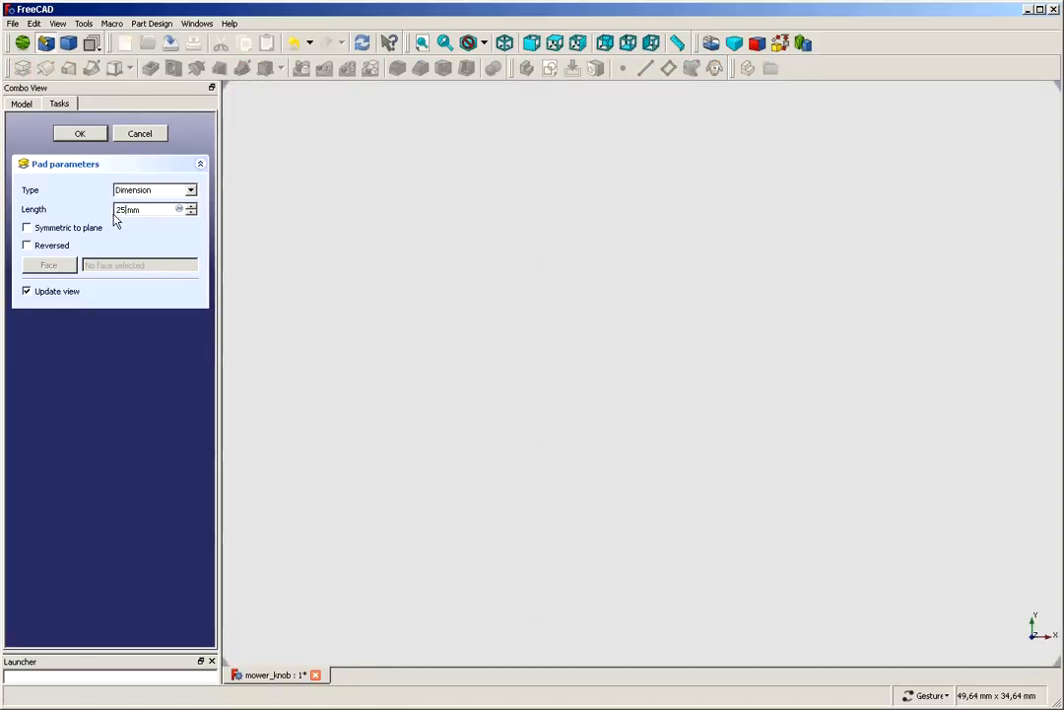
key("Return")
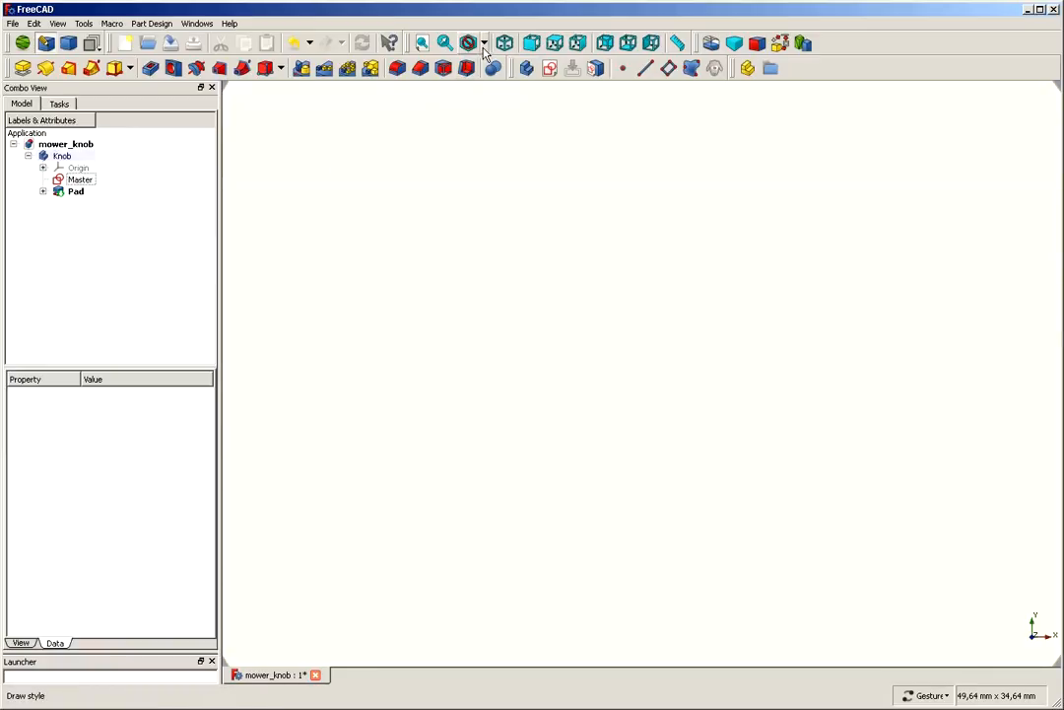
left_click(507, 45)
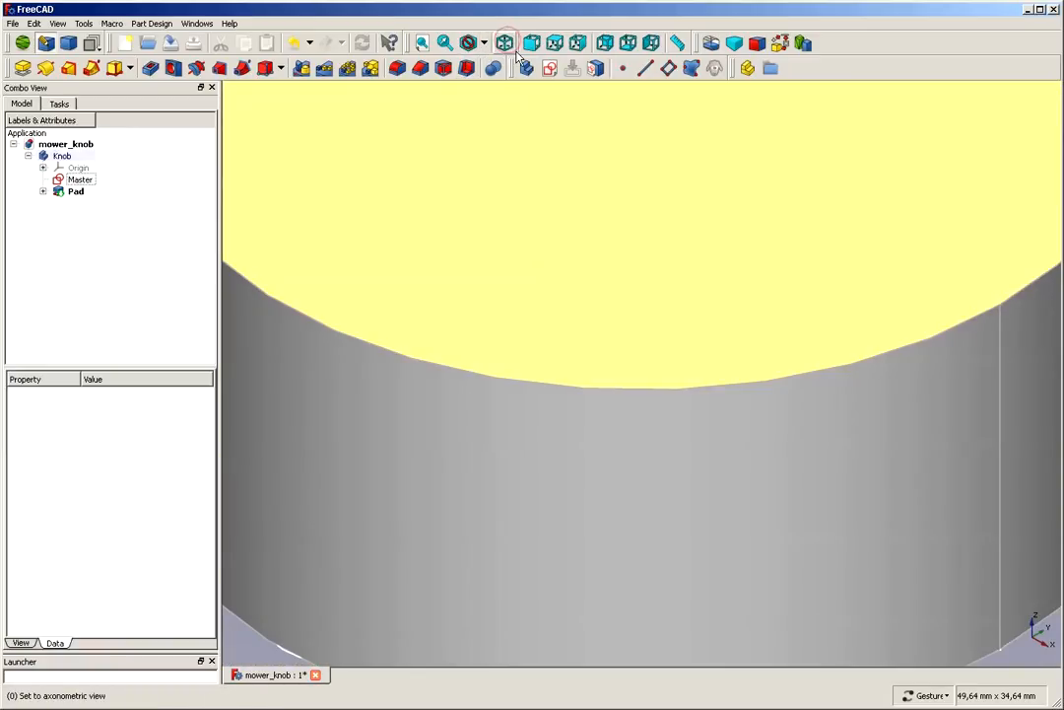
scroll(551, 123, "down", 5)
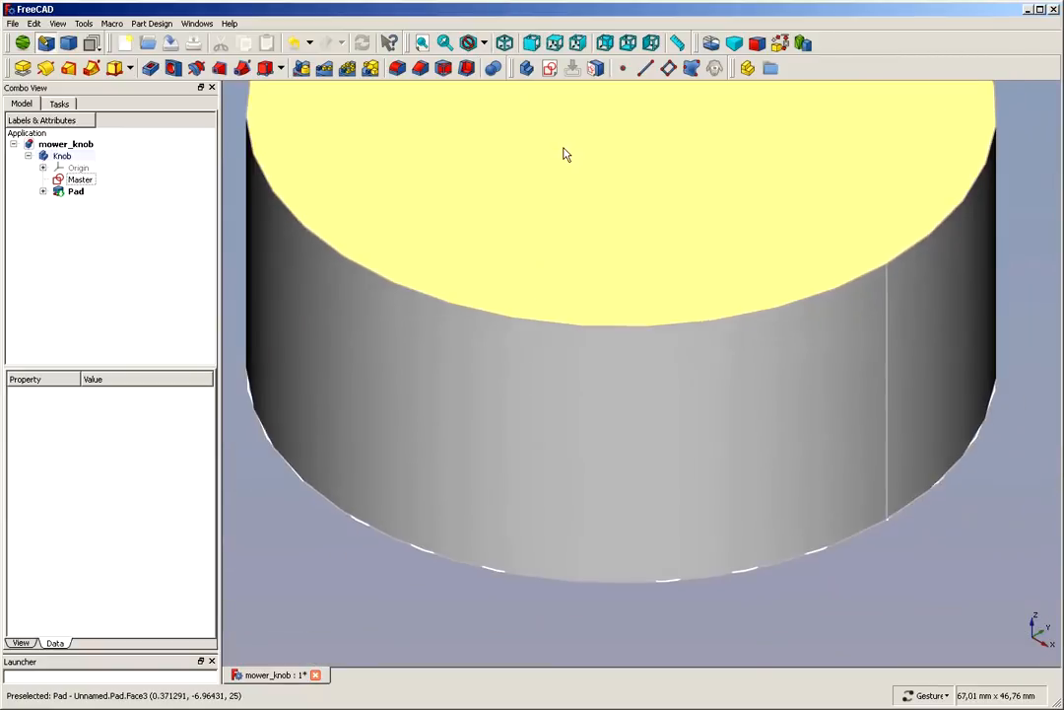
scroll(580, 116, "down", 4)
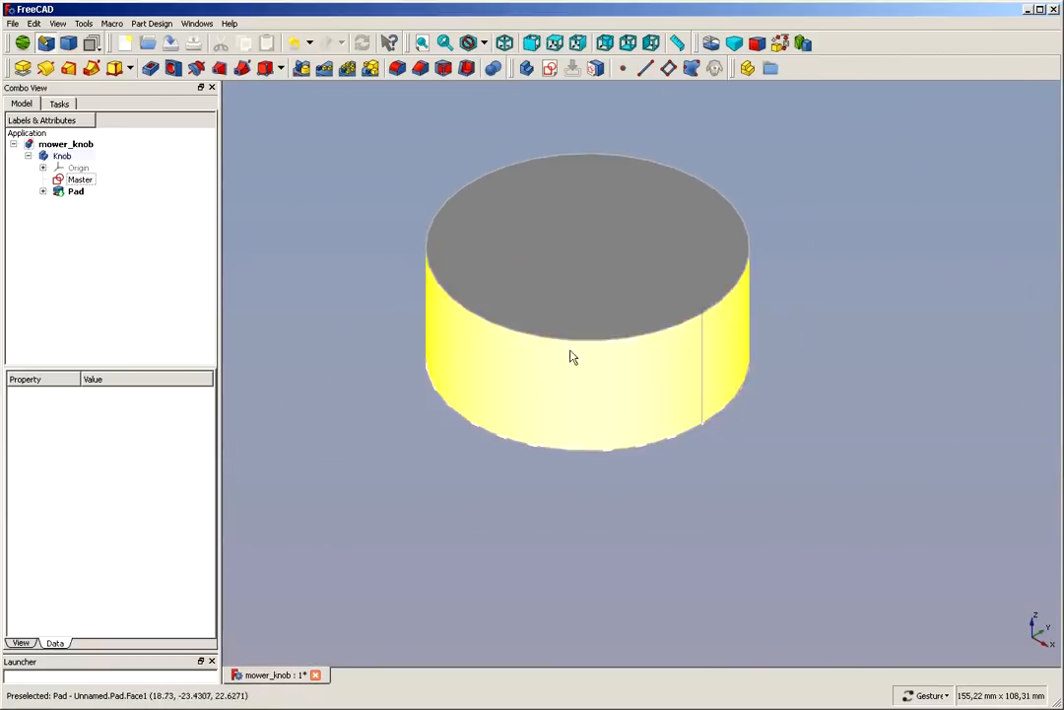
scroll(573, 356, "up", 3)
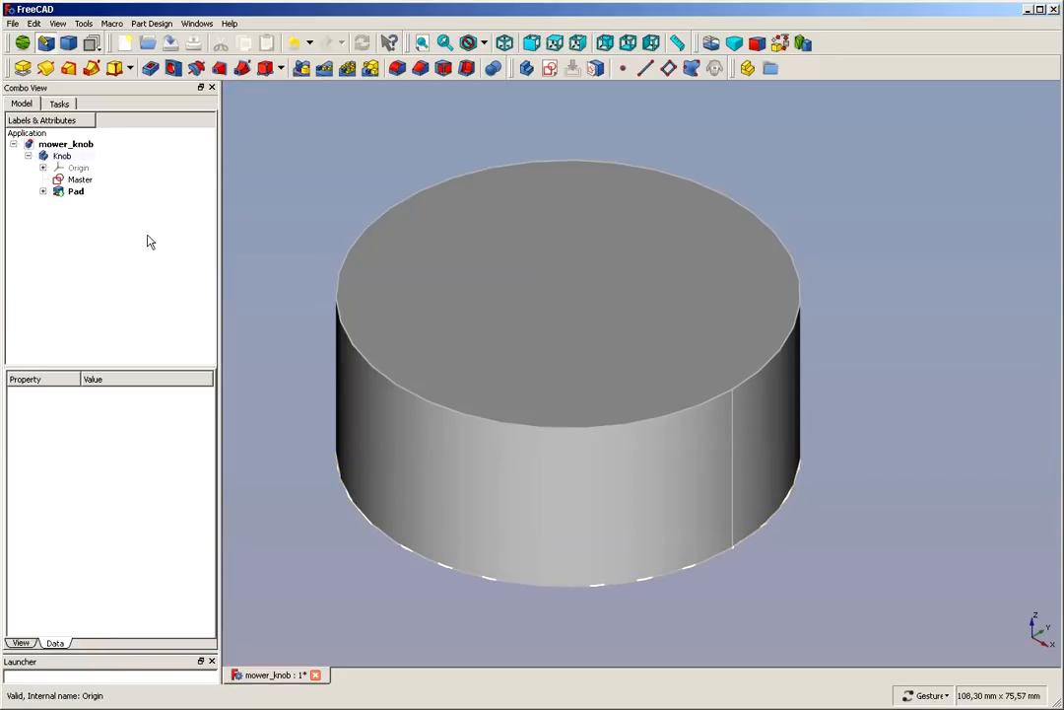
Step: Hide the pad and create a datum plane attached to the Master sketch's outermost circle in Concentric mode
left_click(76, 191)
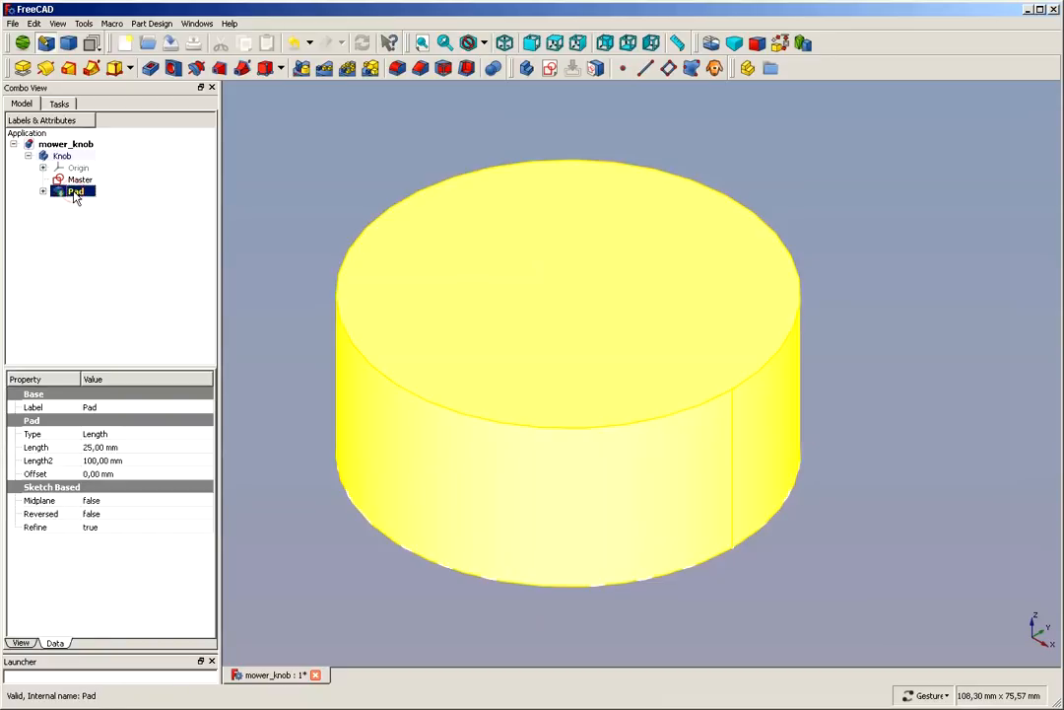
key("space")
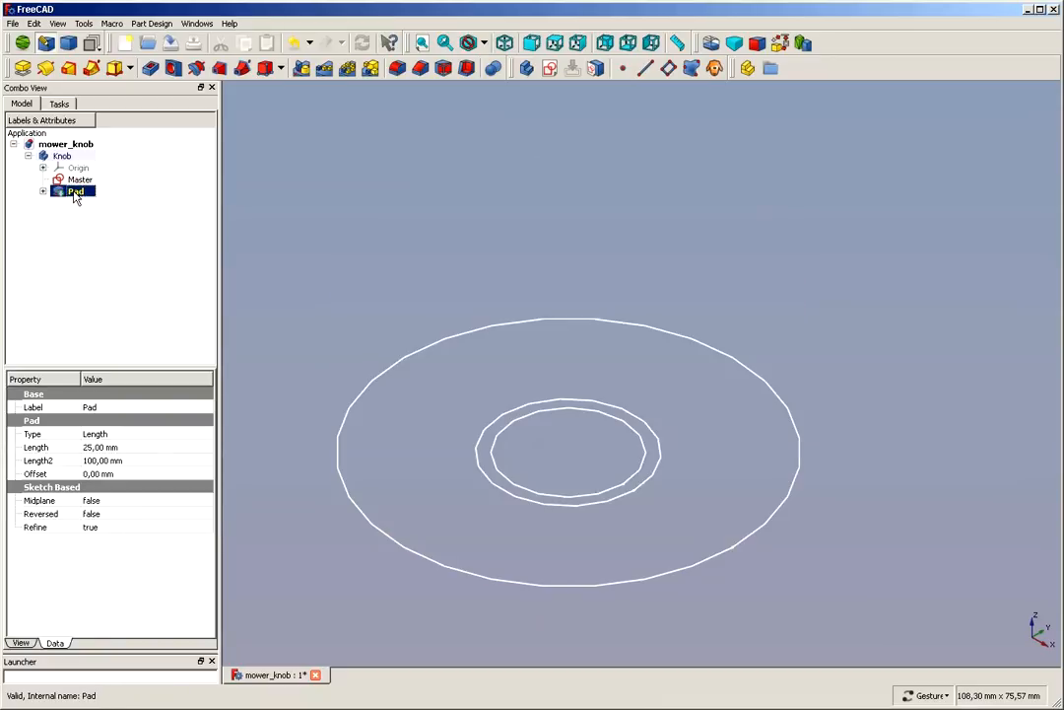
left_click(437, 347)
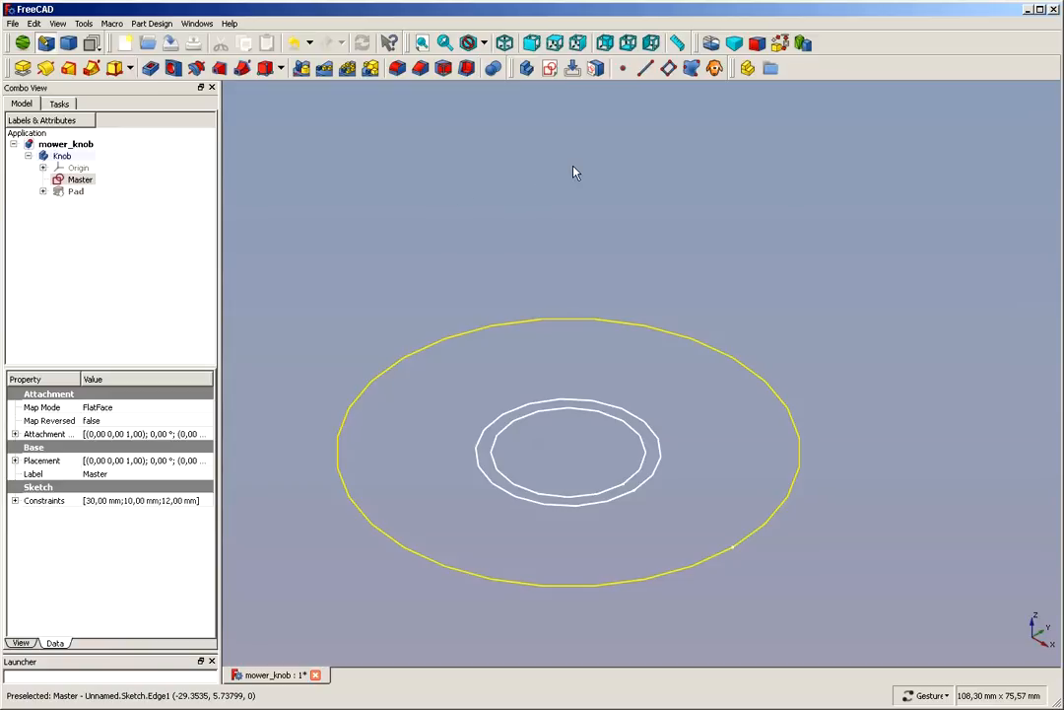
left_click(669, 68)
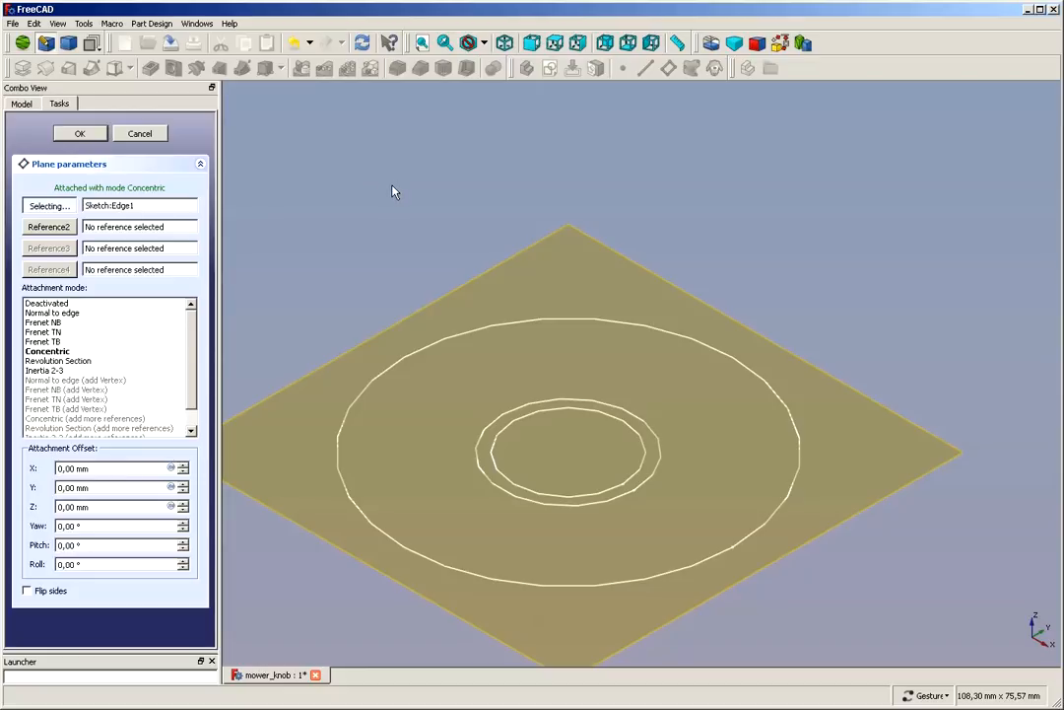
scroll(378, 186, "down", 3)
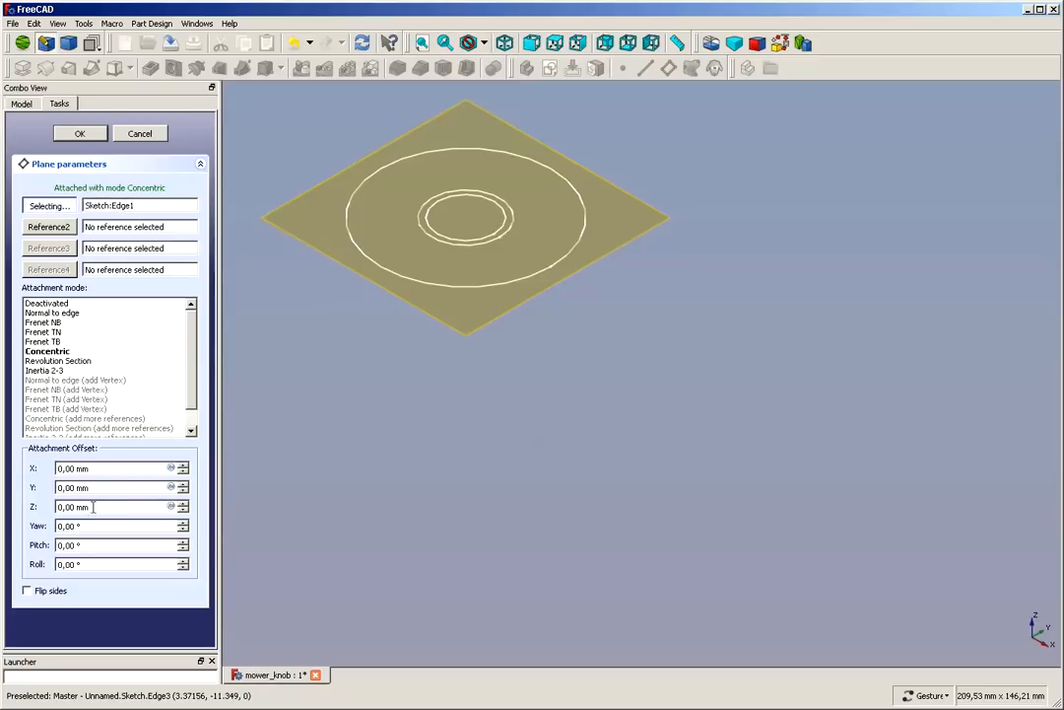
left_click(54, 353)
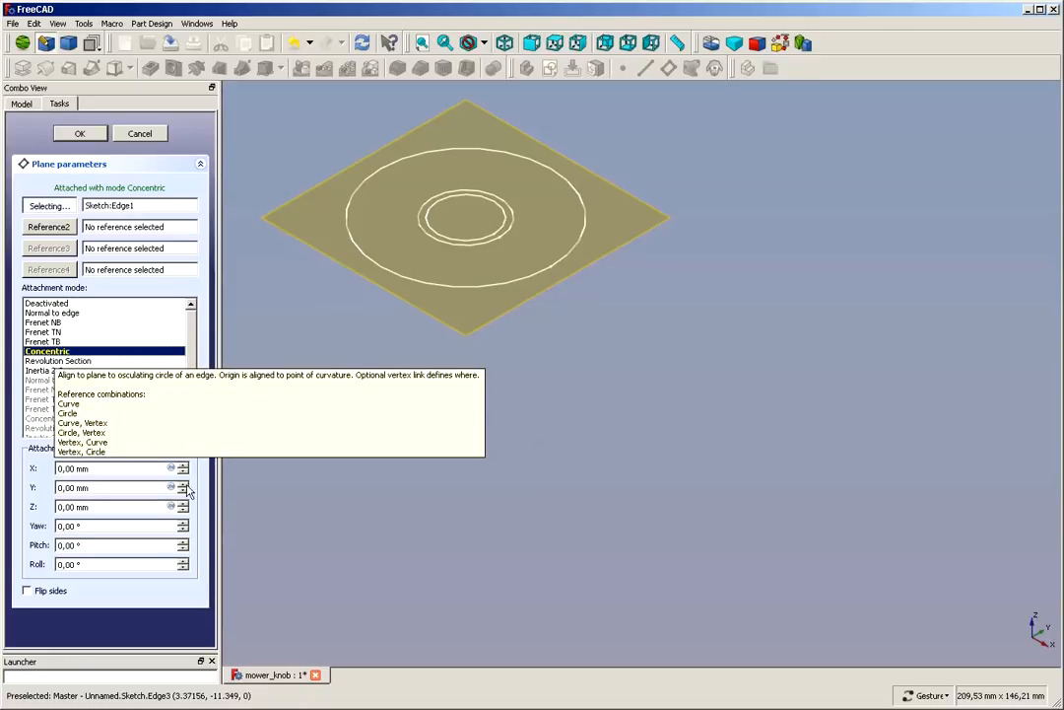
Step: Set the datum plane's Z attachment offset to 25 mm and accept the plane
left_click(110, 507)
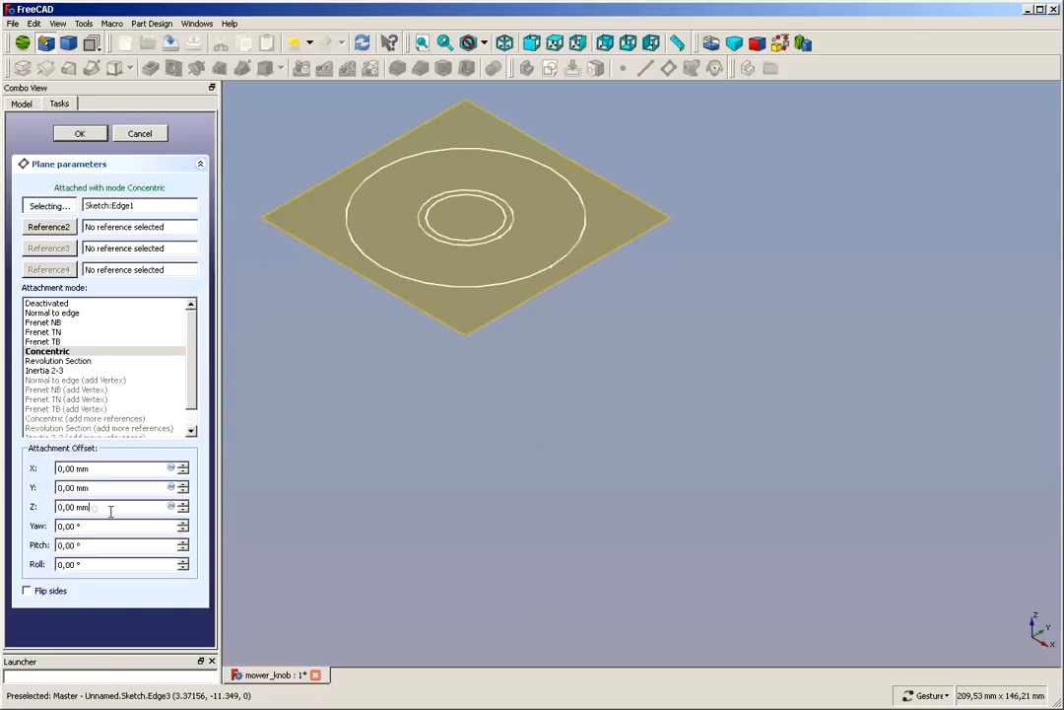
left_click(181, 503)
left_click(181, 503)
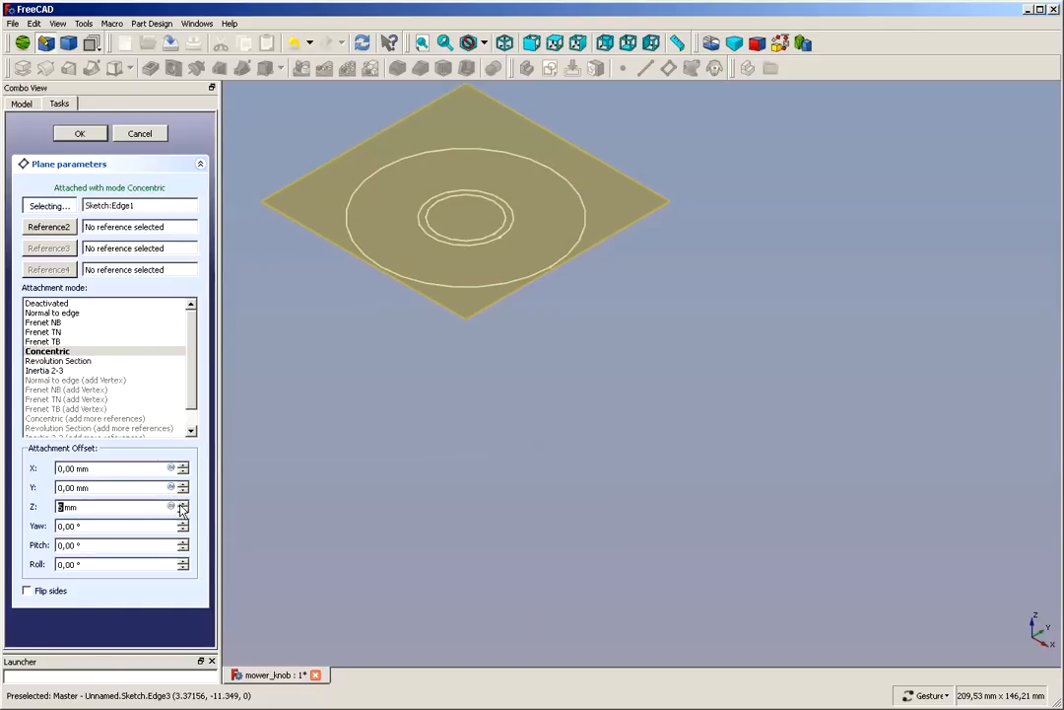
left_click(181, 509)
type("5")
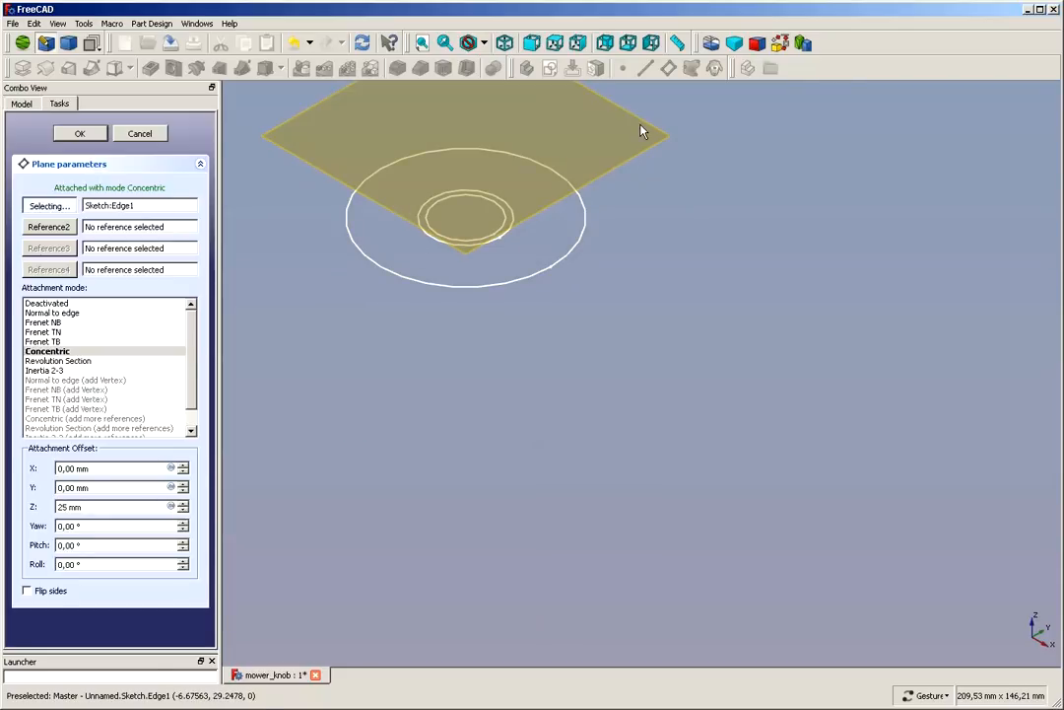
left_click(422, 42)
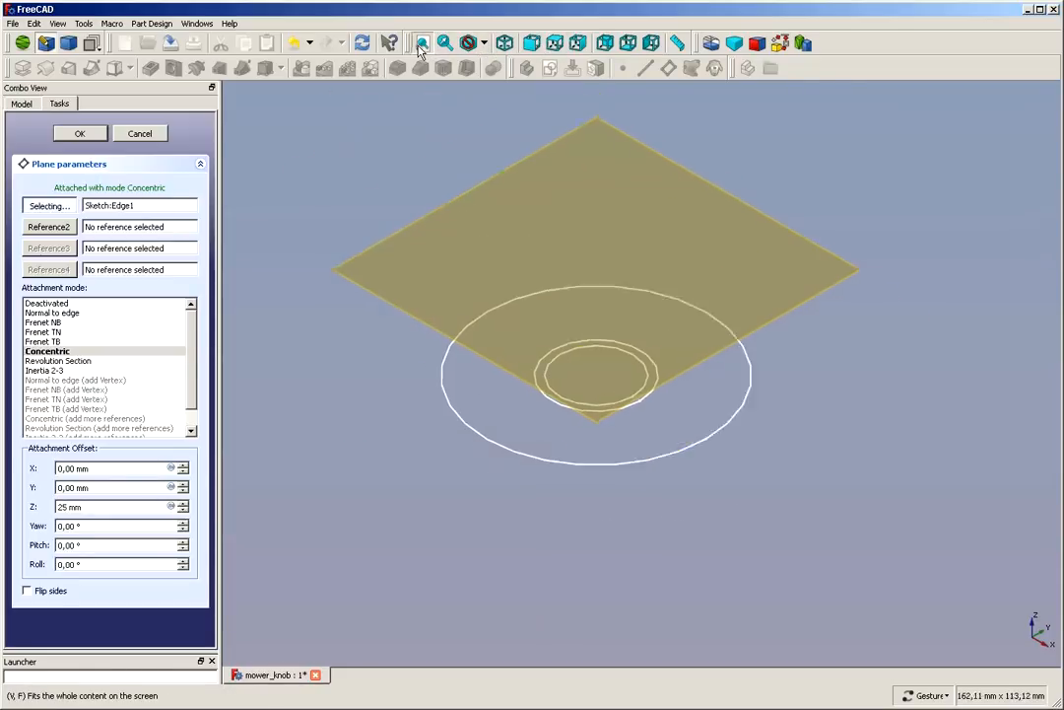
left_click(81, 134)
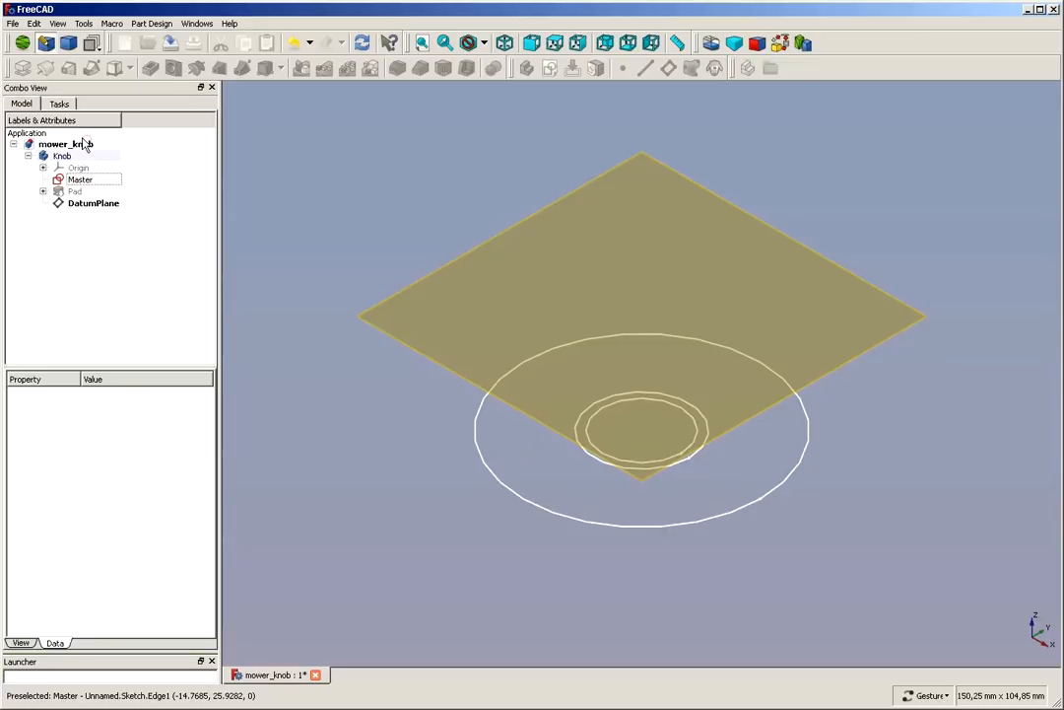
Step: Rename the datum plane as dplKnobUpperFace
left_click(80, 208)
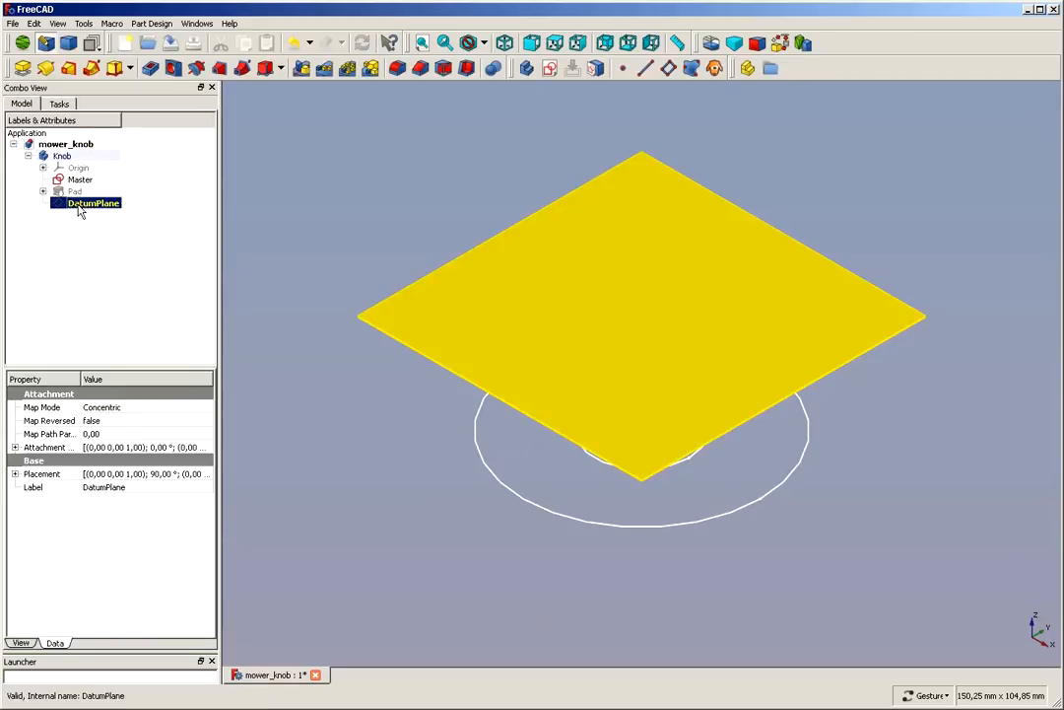
key("F2")
type("dp")
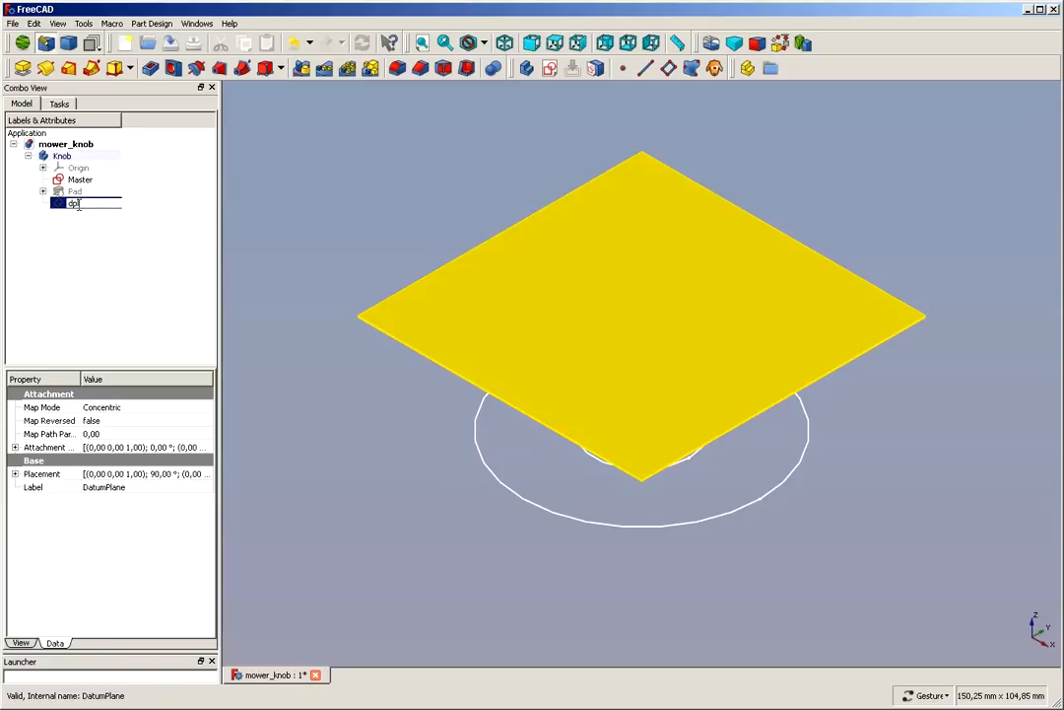
type("KnobUpperFace")
key("Return")
left_click(92, 269)
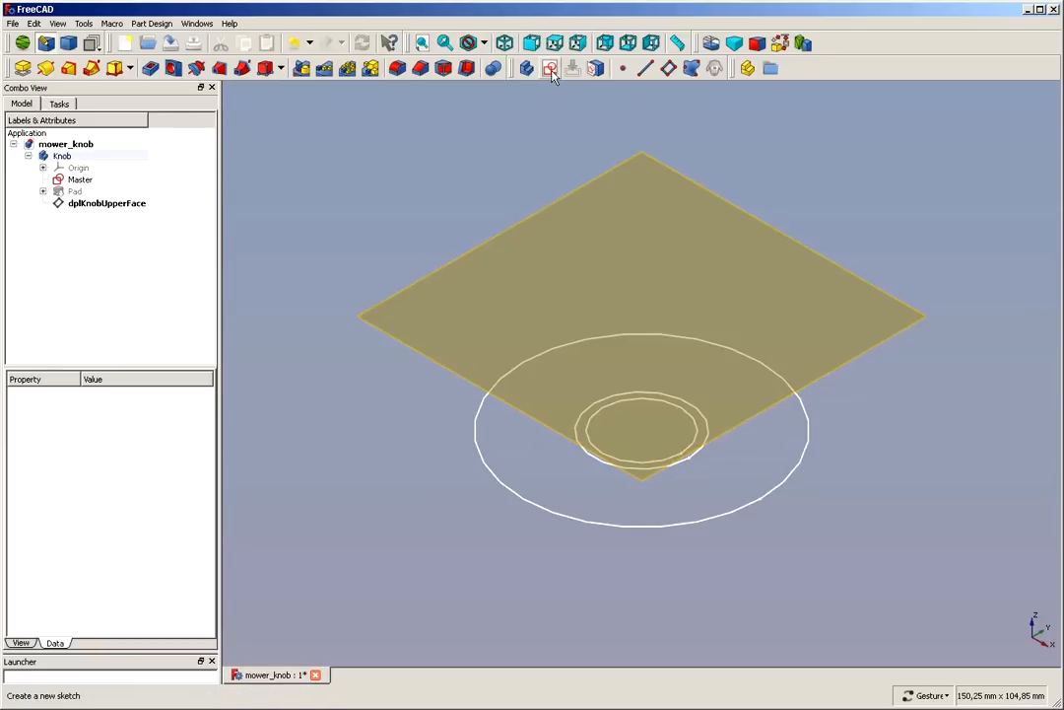
Step: Create a new sketch on the dplKnobUpperFace datum plane
left_click(551, 69)
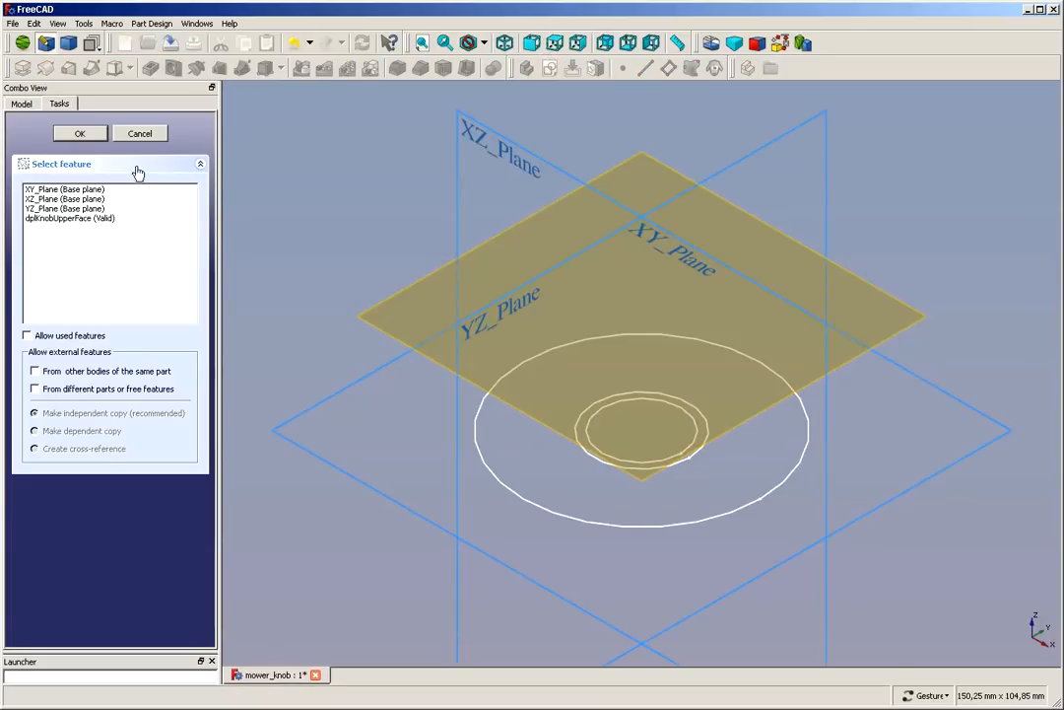
left_click(144, 136)
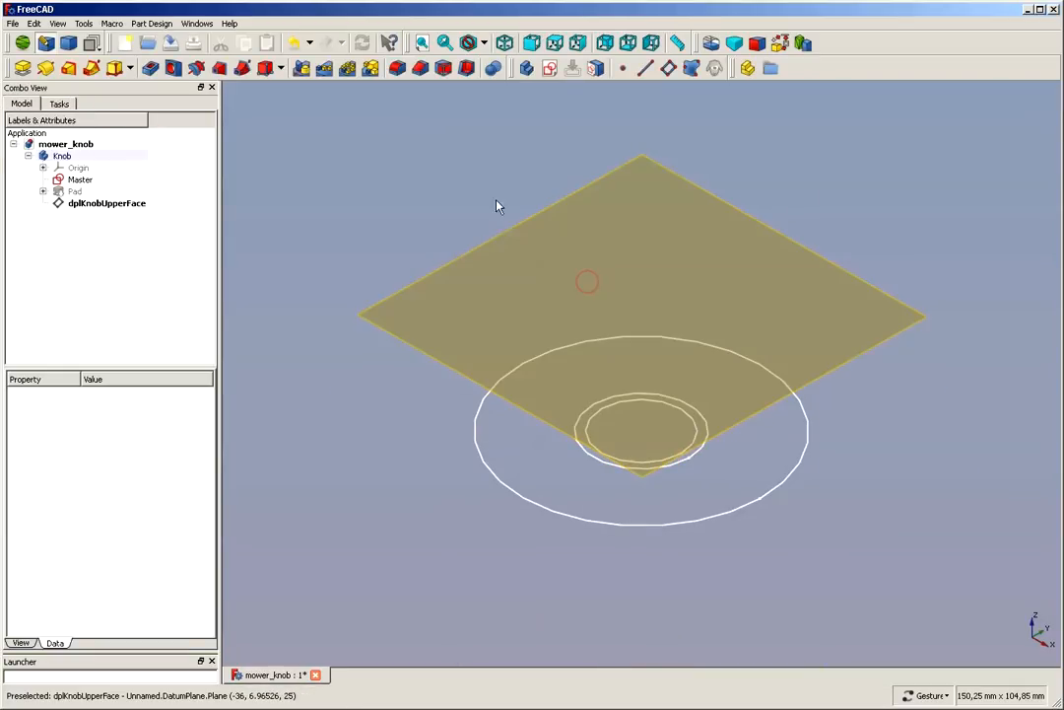
left_click(638, 347)
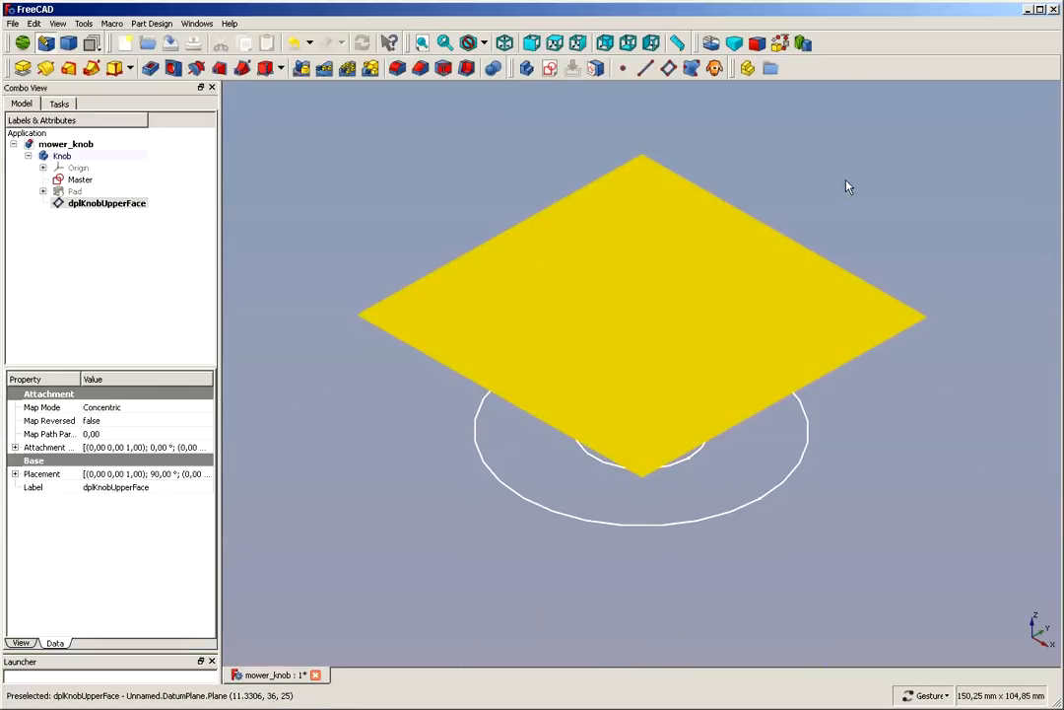
left_click(550, 69)
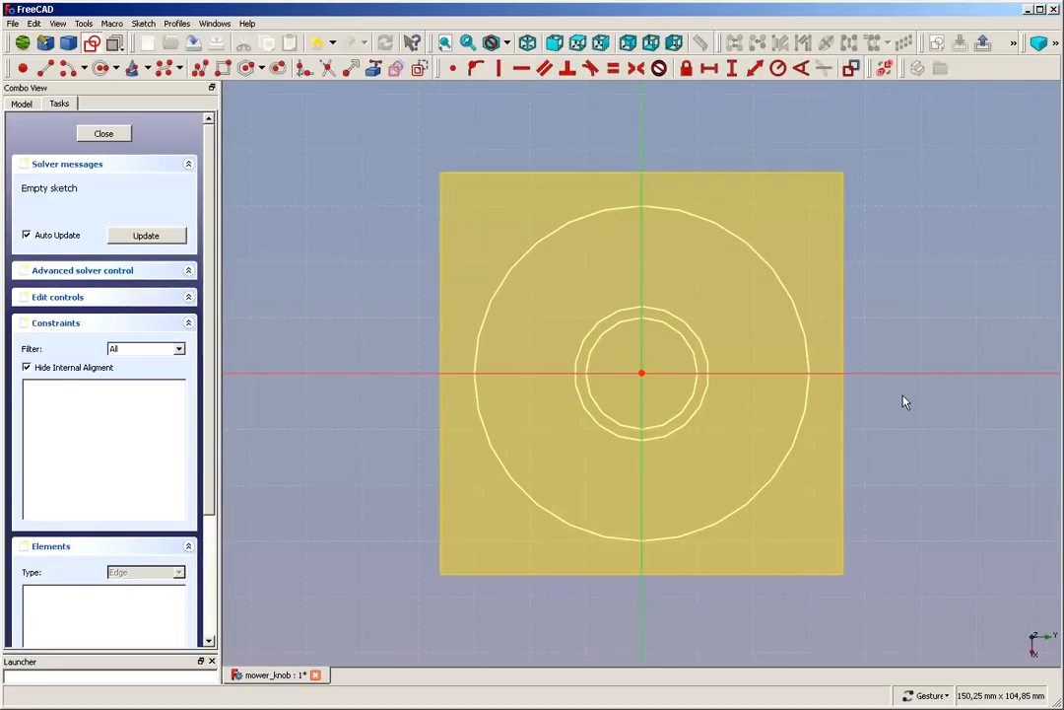
Step: Draw a circle of about 5 mm radius centred on the sketch origin and close the sketch
left_click(100, 71)
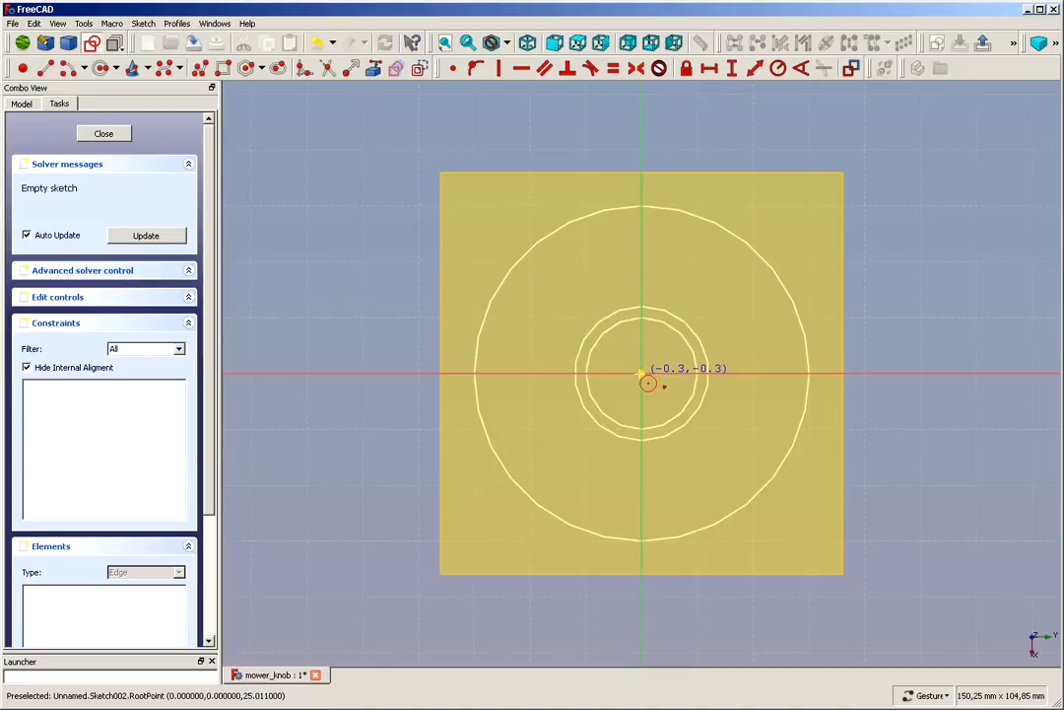
left_click(641, 373)
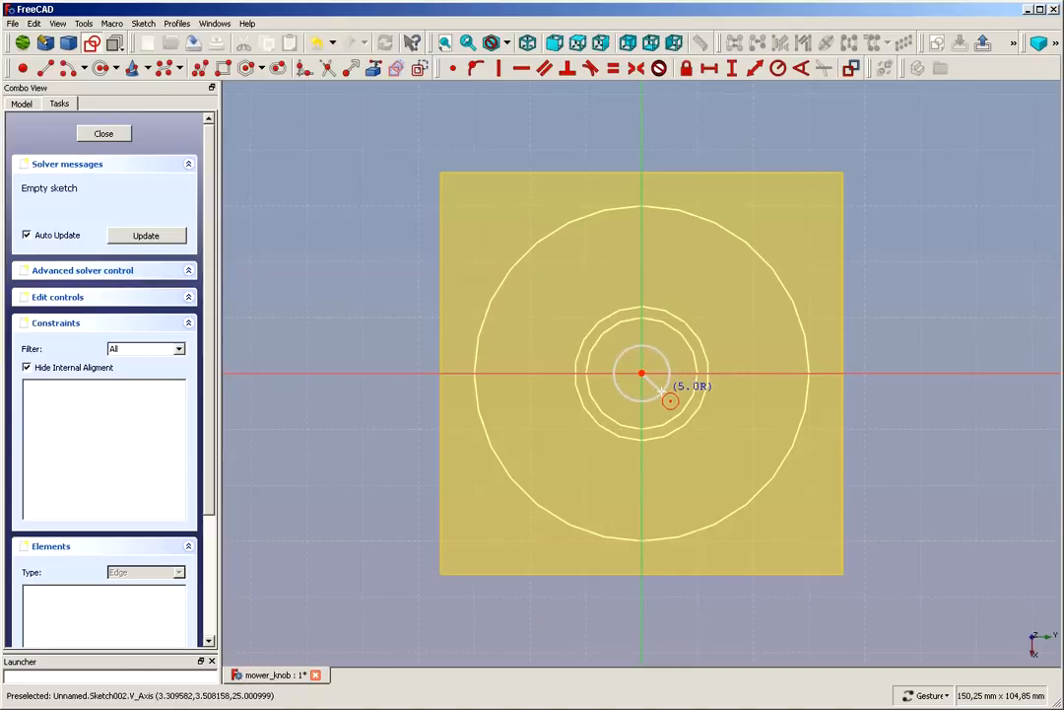
left_click(669, 400)
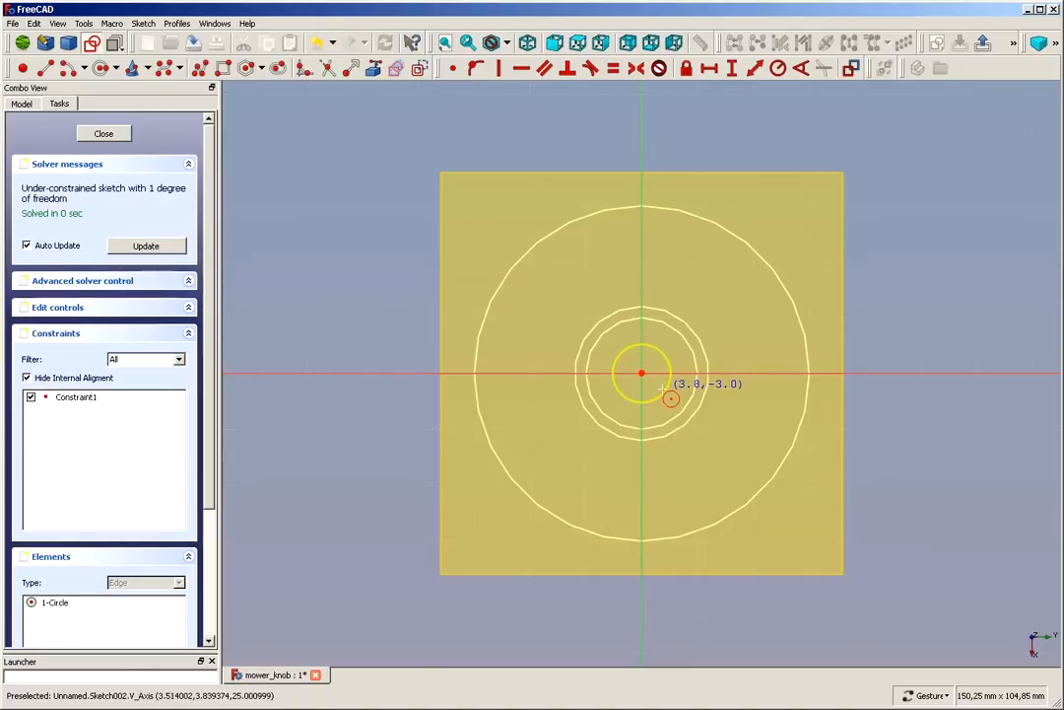
right_click(579, 296)
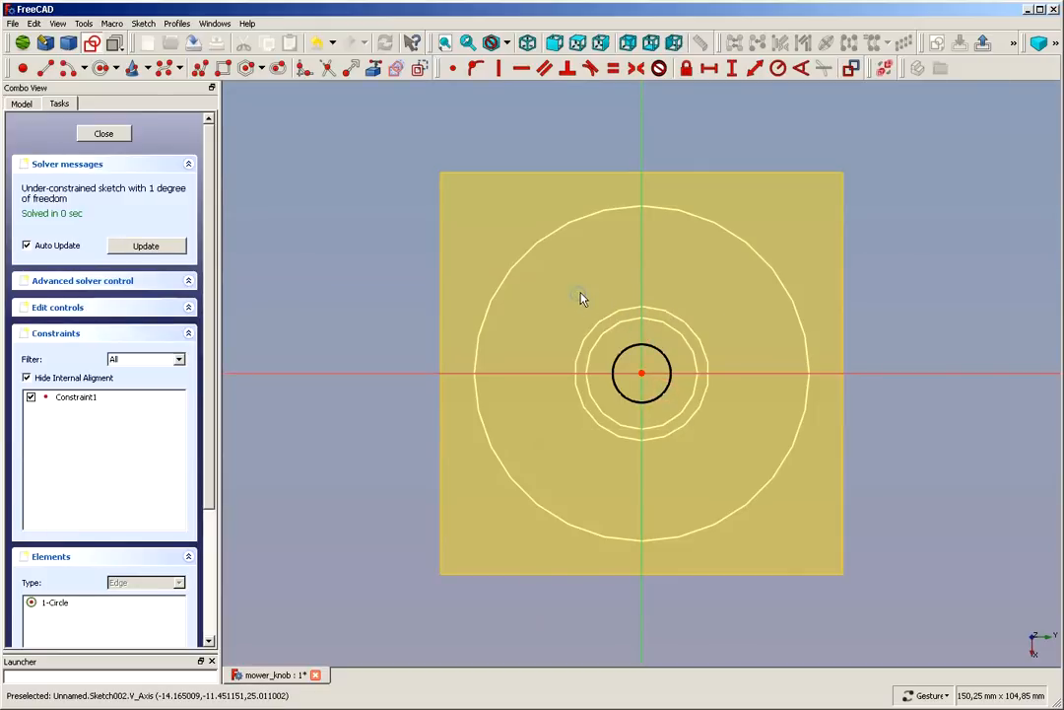
left_click(102, 134)
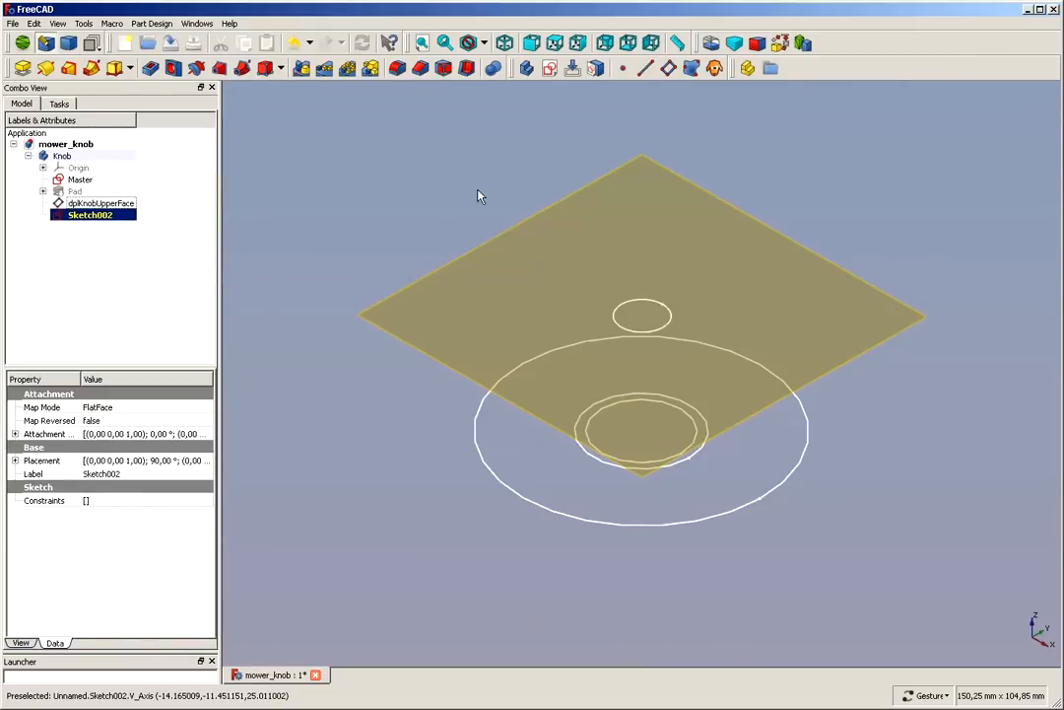
Step: Cut a pocket from the small circle sketch with the type set to Through all
left_click(150, 68)
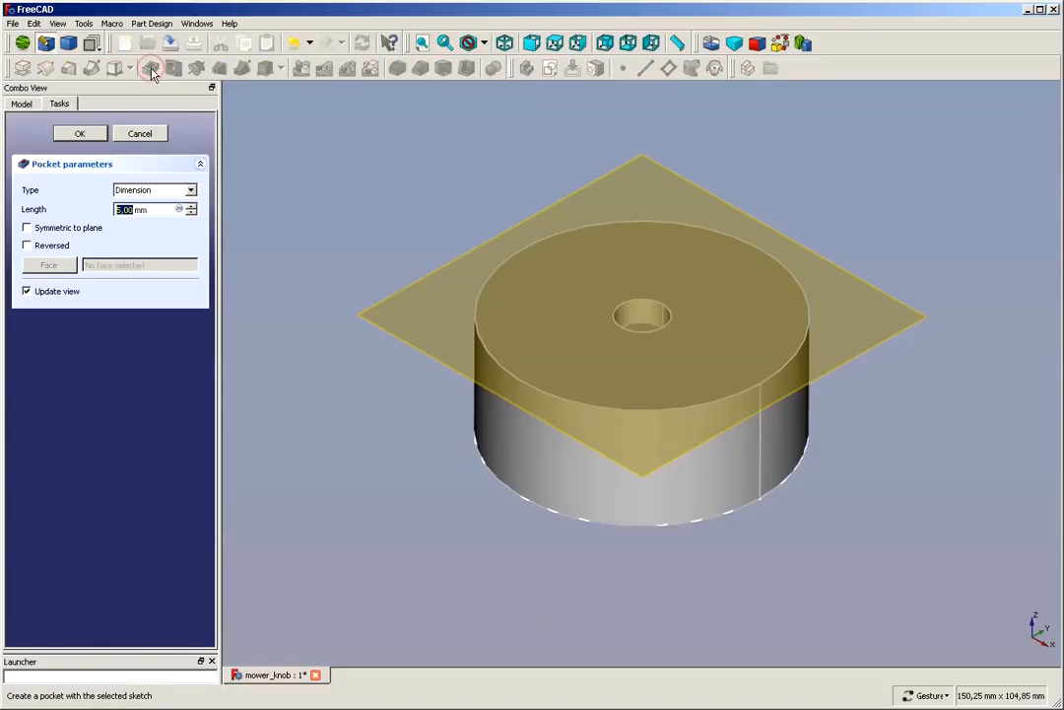
left_click_drag(400, 192, 394, 256)
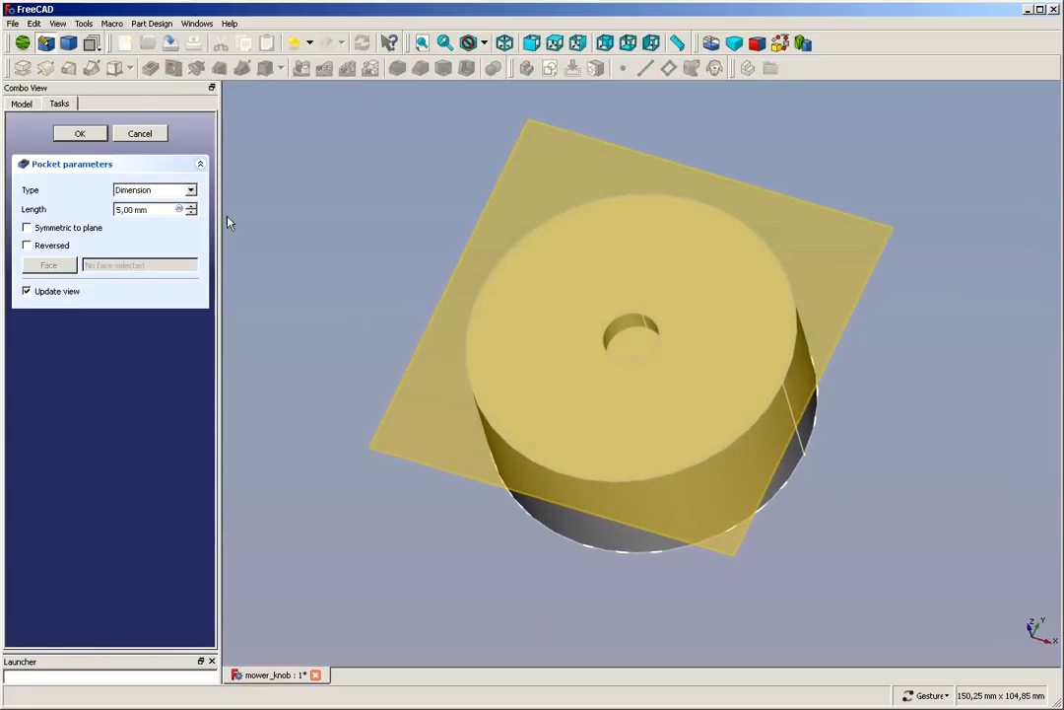
left_click(150, 190)
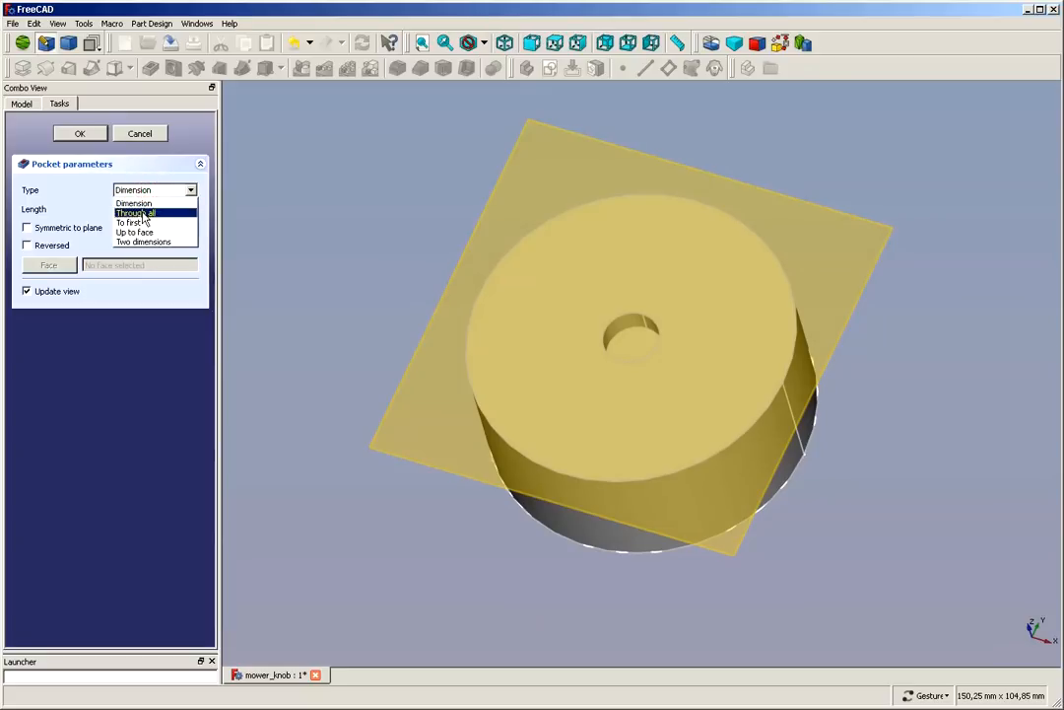
left_click(136, 213)
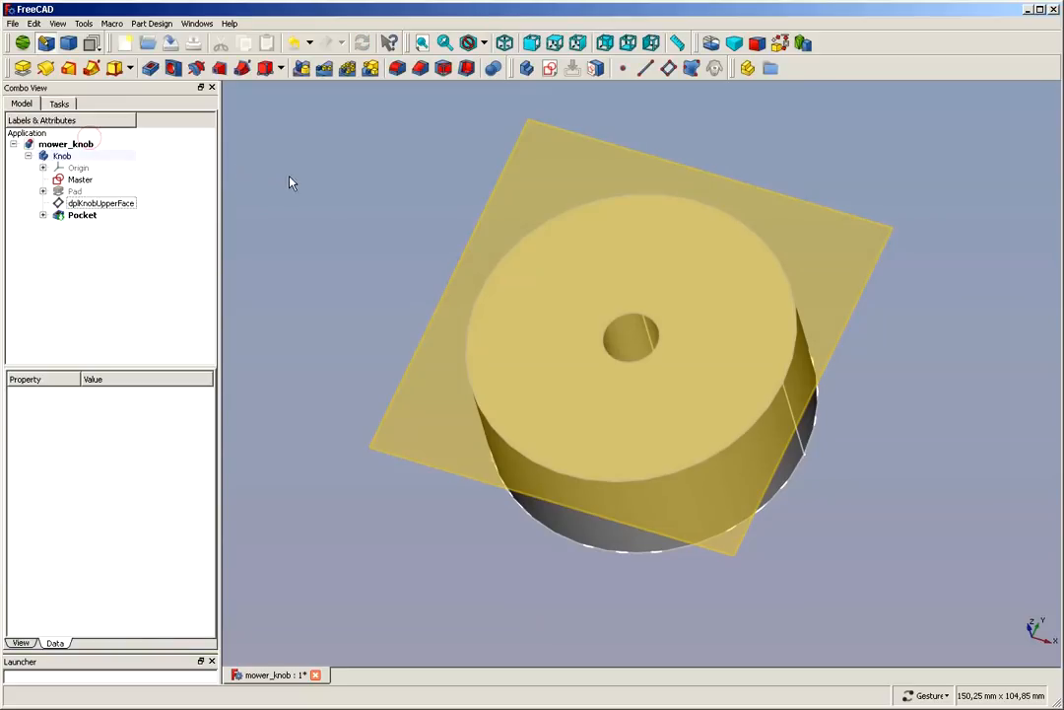
mouse_move(357, 229)
left_mouse_down()
mouse_move(372, 290)
mouse_move(388, 293)
mouse_move(404, 190)
mouse_move(369, 178)
mouse_move(390, 259)
mouse_move(546, 358)
mouse_move(438, 287)
mouse_move(377, 162)
mouse_move(398, 221)
mouse_move(362, 197)
left_mouse_up()
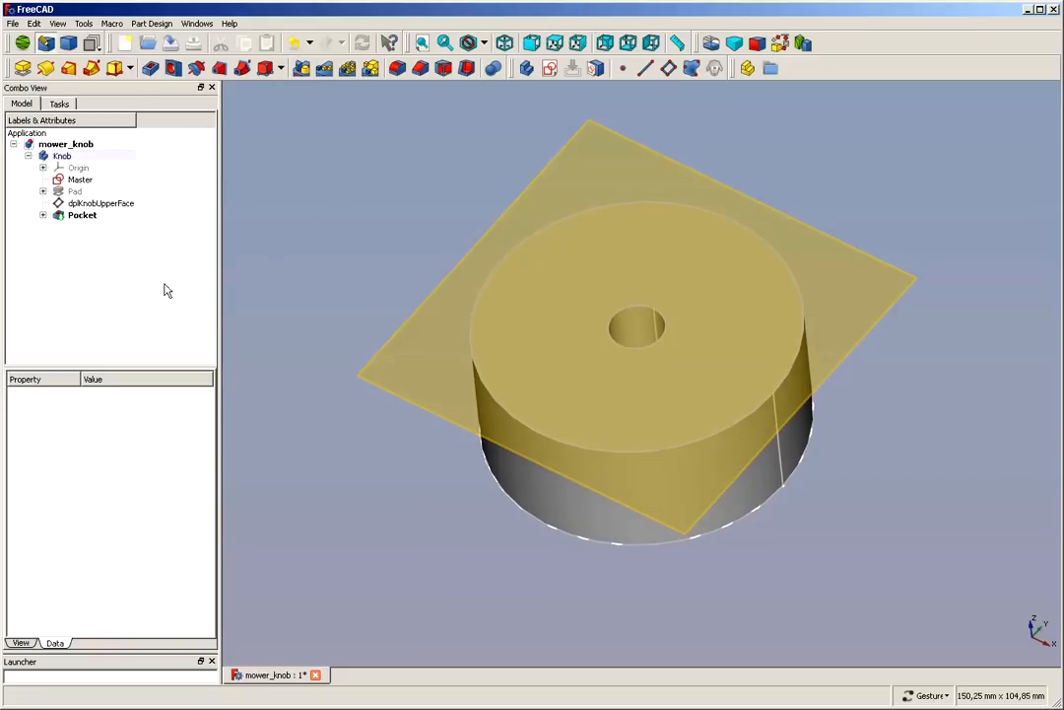
Step: Reopen the pocket's sketch for editing and hide the dplKnobUpperFace datum plane
left_click(42, 215)
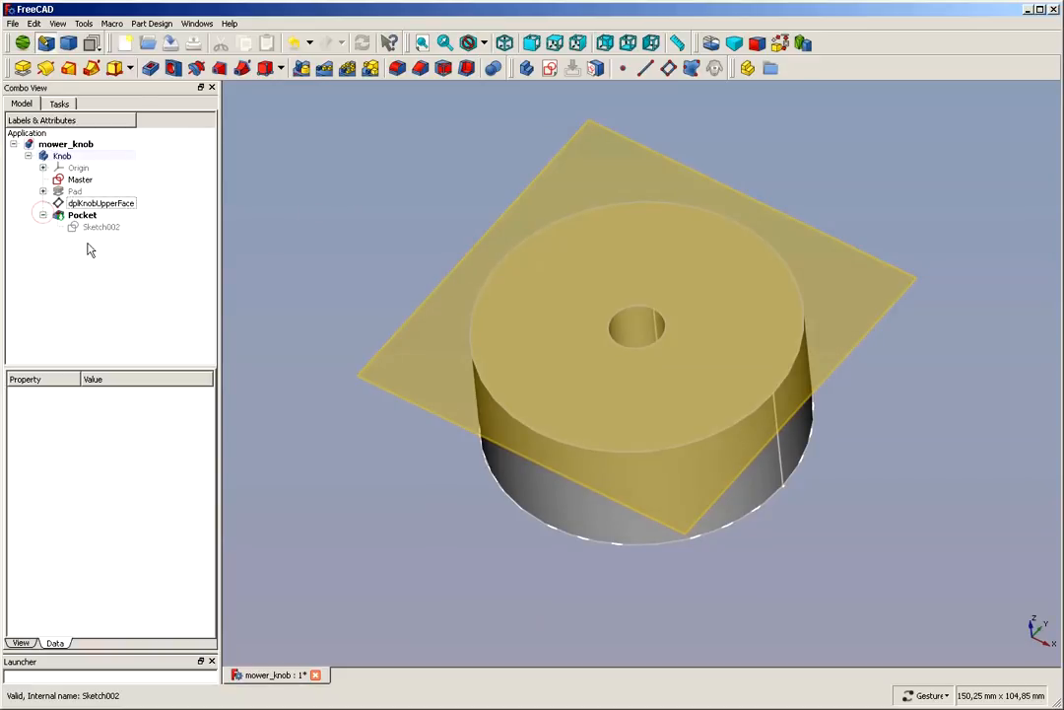
double_click(94, 227)
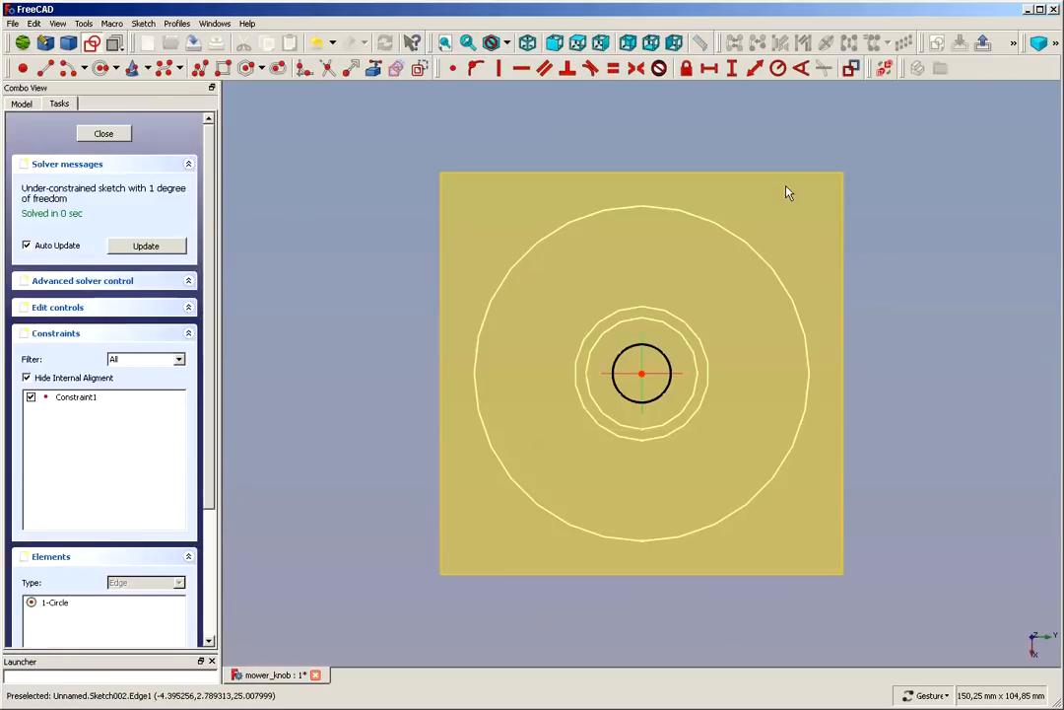
left_click(22, 103)
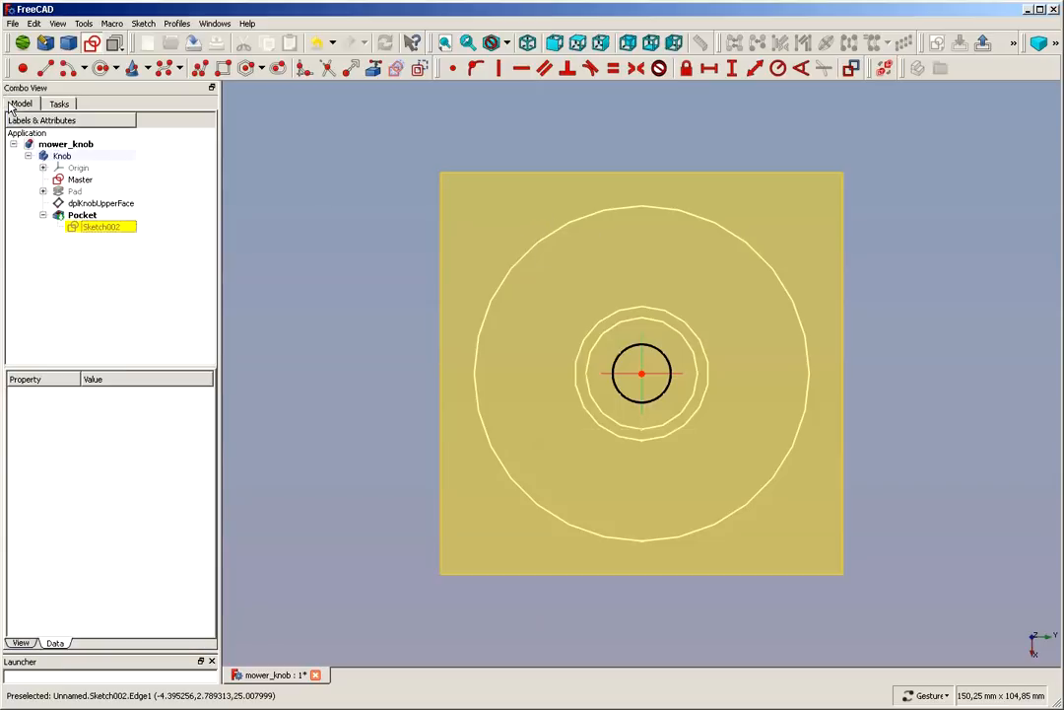
left_click(88, 205)
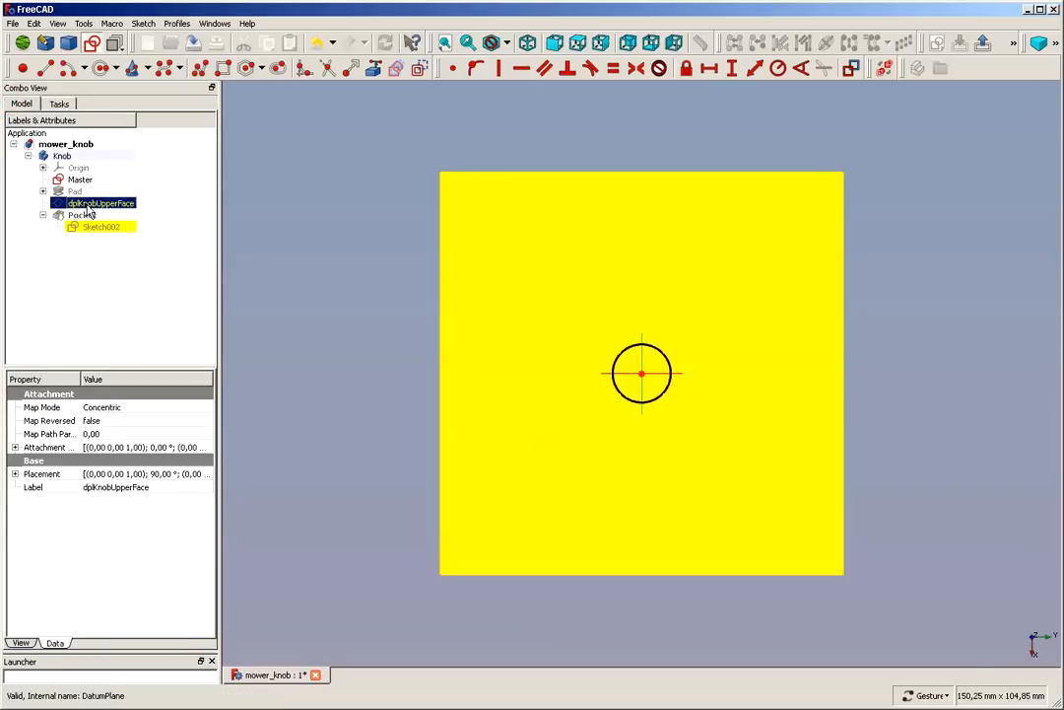
key("space")
left_click(115, 271)
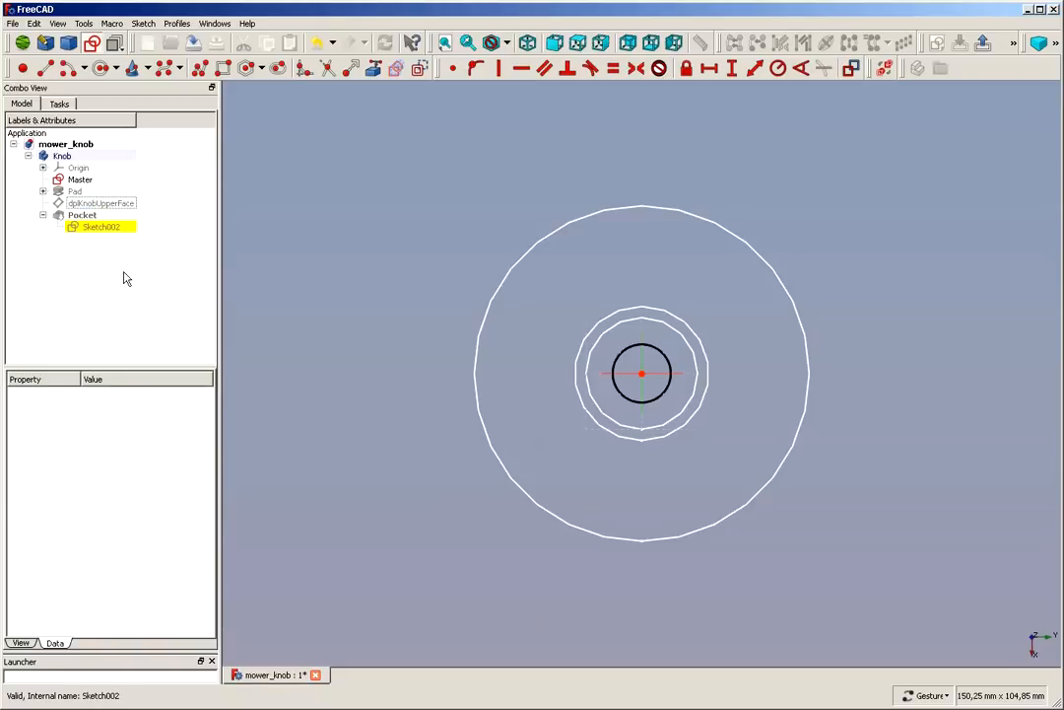
Step: Finish editing the pocket's sketch and open the Master sketch for editing
scroll(786, 428, "up", 1)
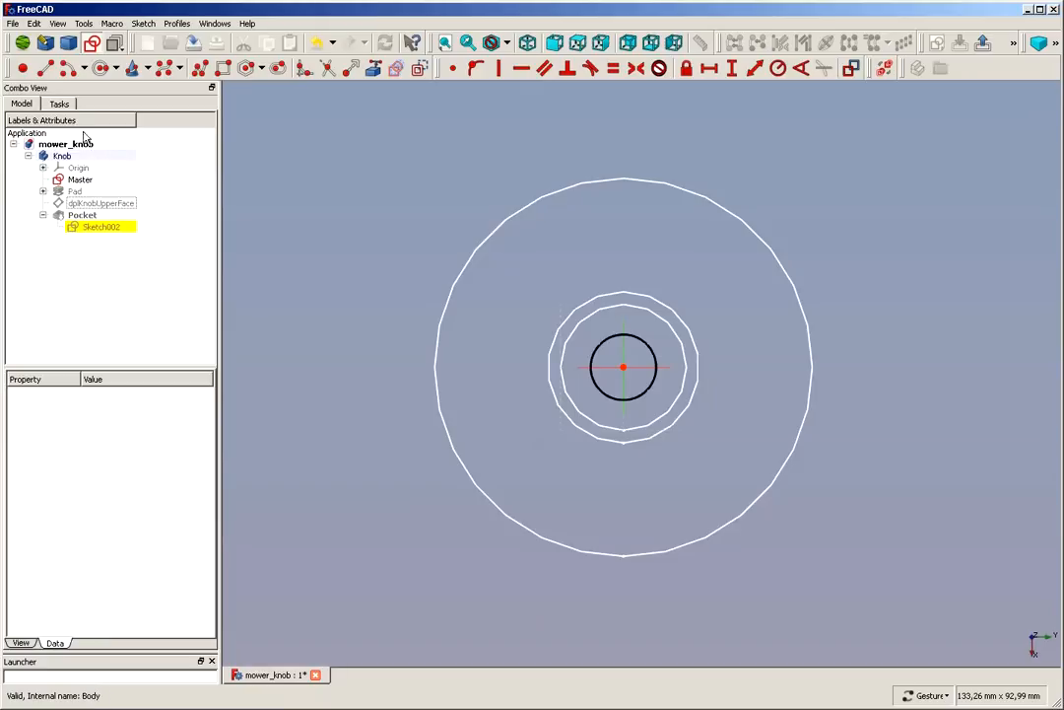
right_click(100, 233)
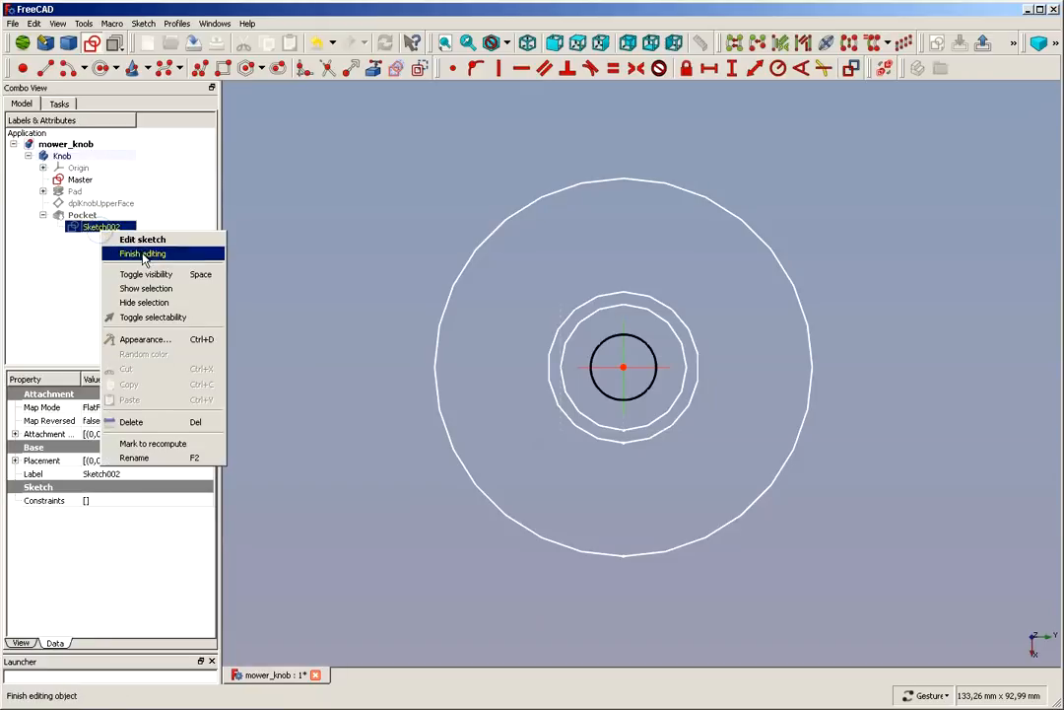
left_click(144, 253)
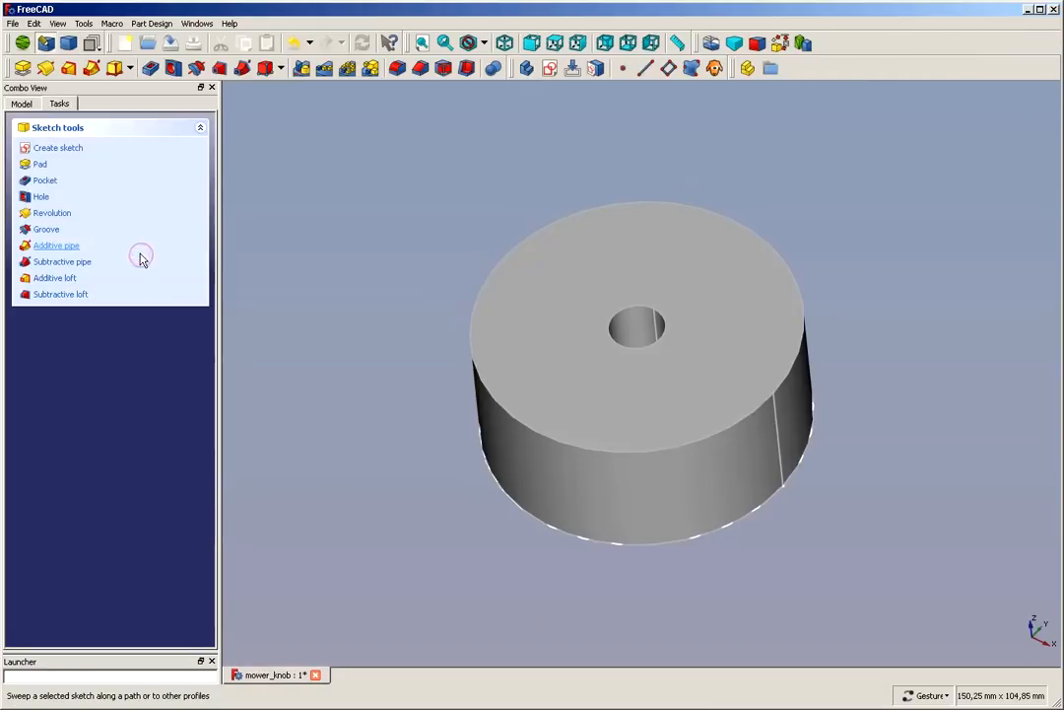
left_click(21, 104)
left_click(78, 180)
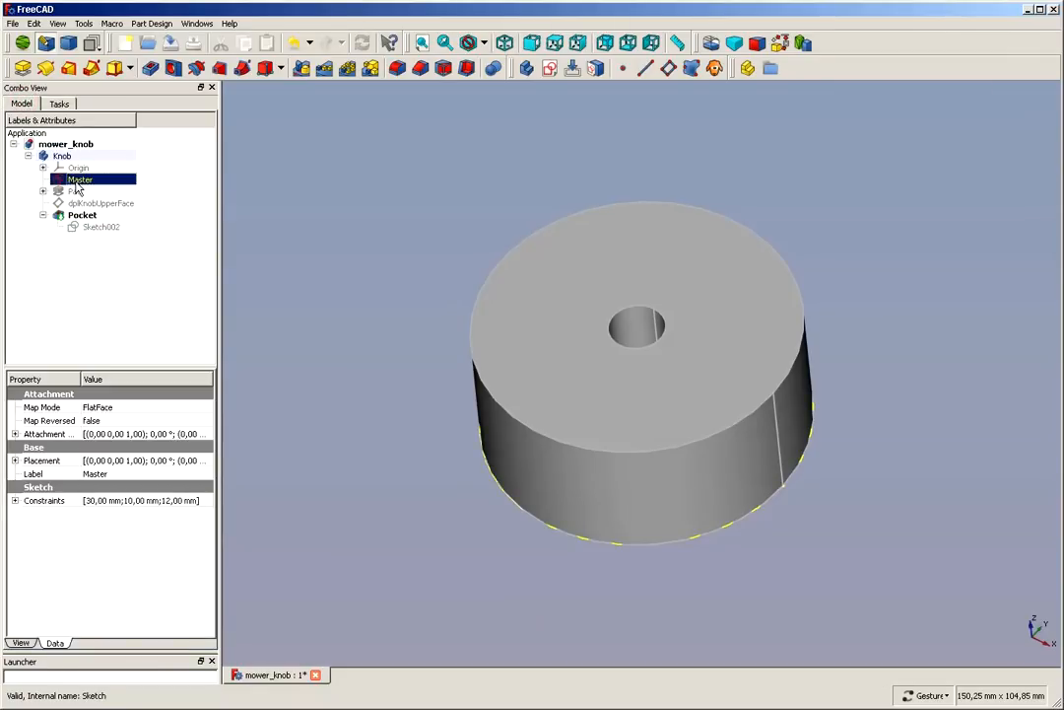
double_click(77, 183)
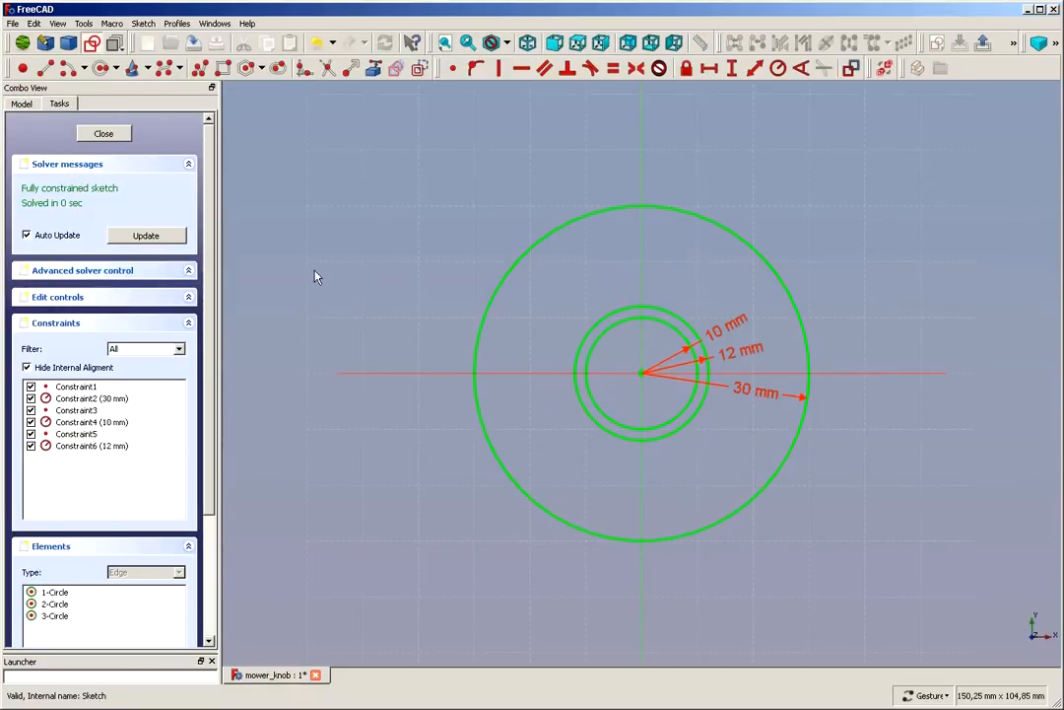
Step: Draw a fourth circle of about 5.4 mm radius in the Master sketch, centred near the origin
left_click(101, 68)
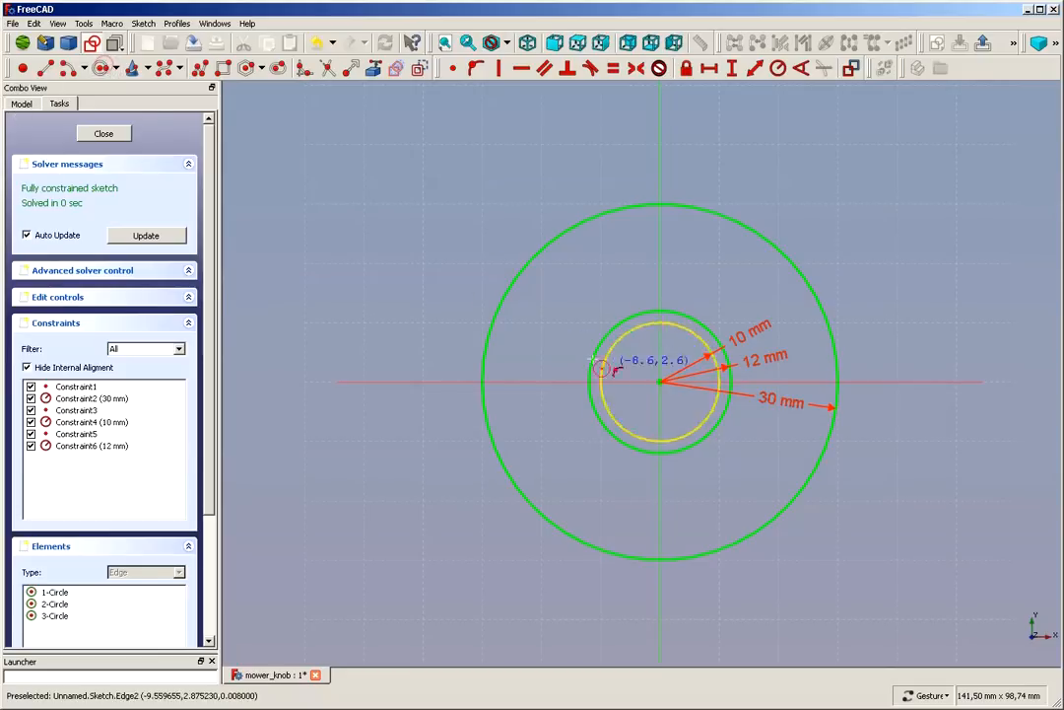
left_click(658, 382)
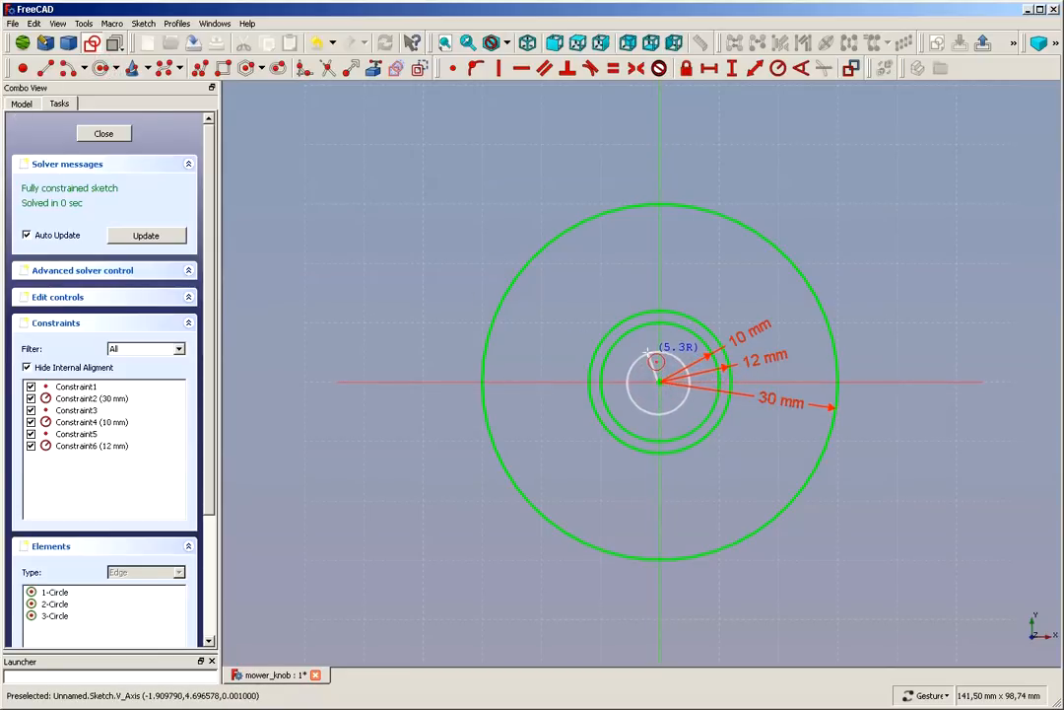
left_click(647, 352)
right_click(647, 353)
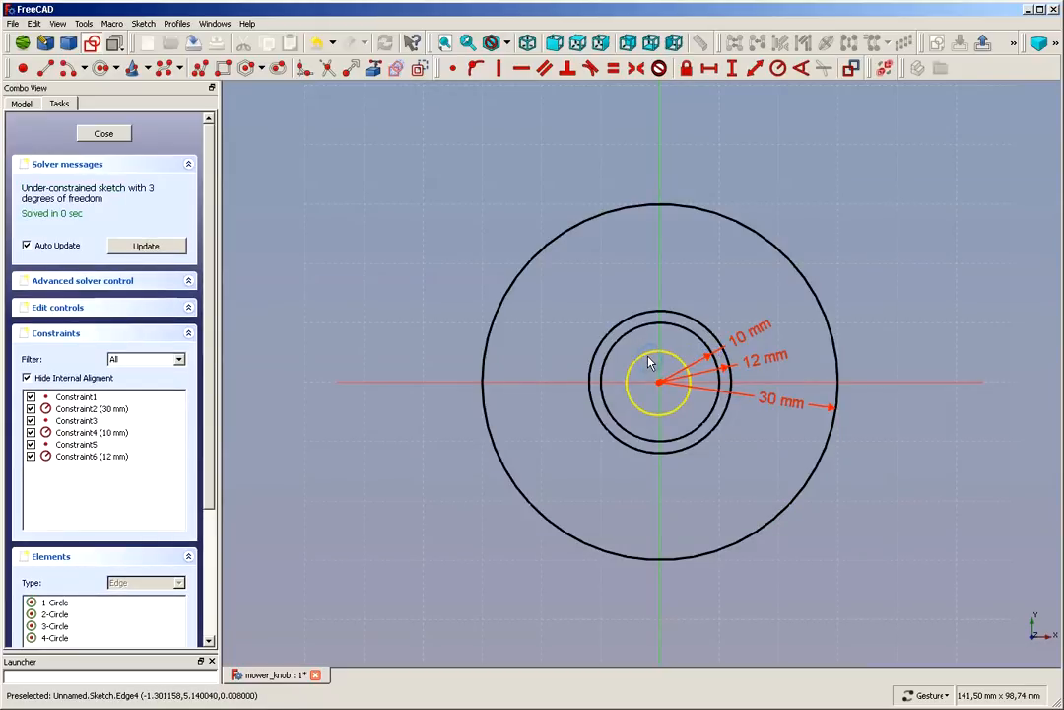
Step: Constrain the new circle's radius to 3 mm, move its dimension label clear of the others and close the Master sketch
key("shift+r")
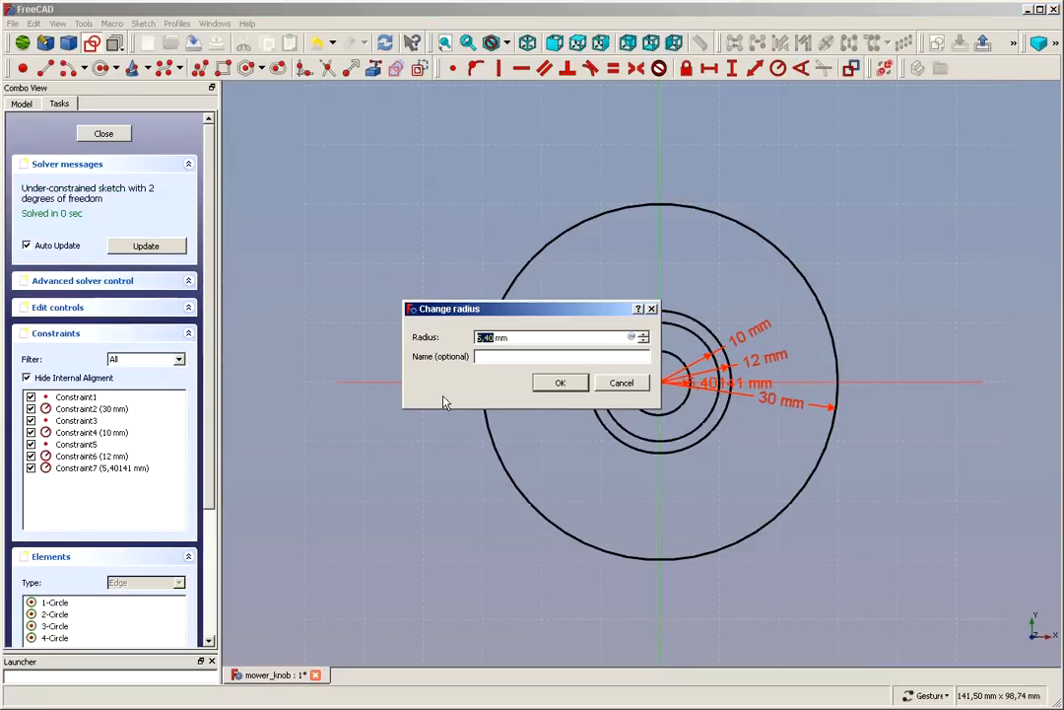
type("3")
left_click(557, 383)
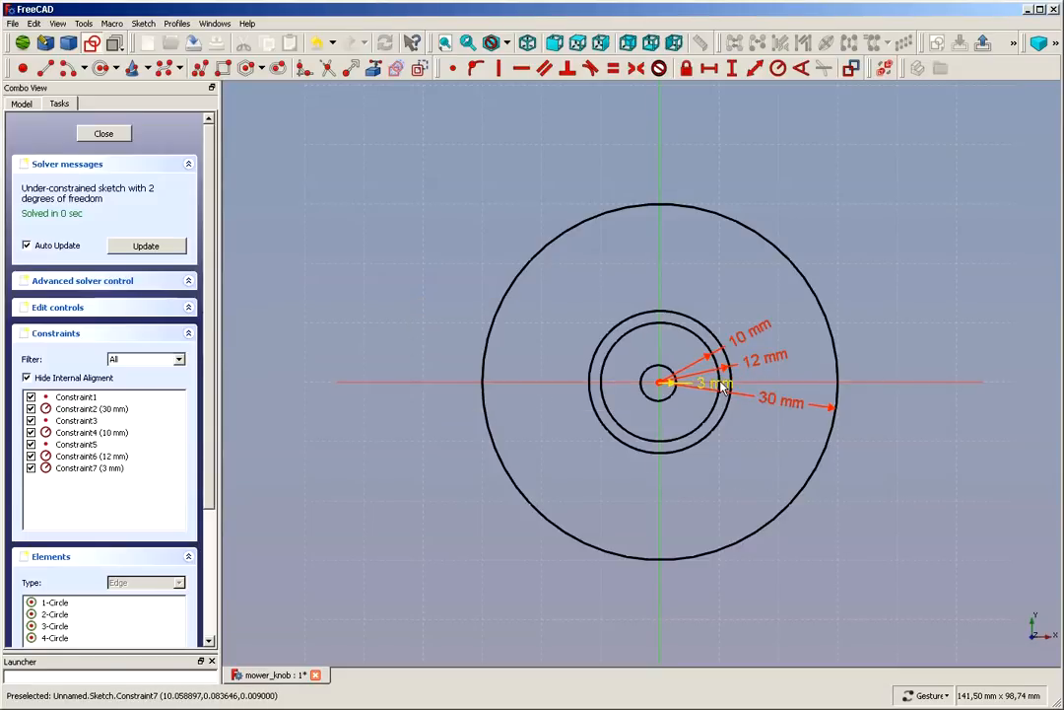
left_click_drag(711, 383, 741, 456)
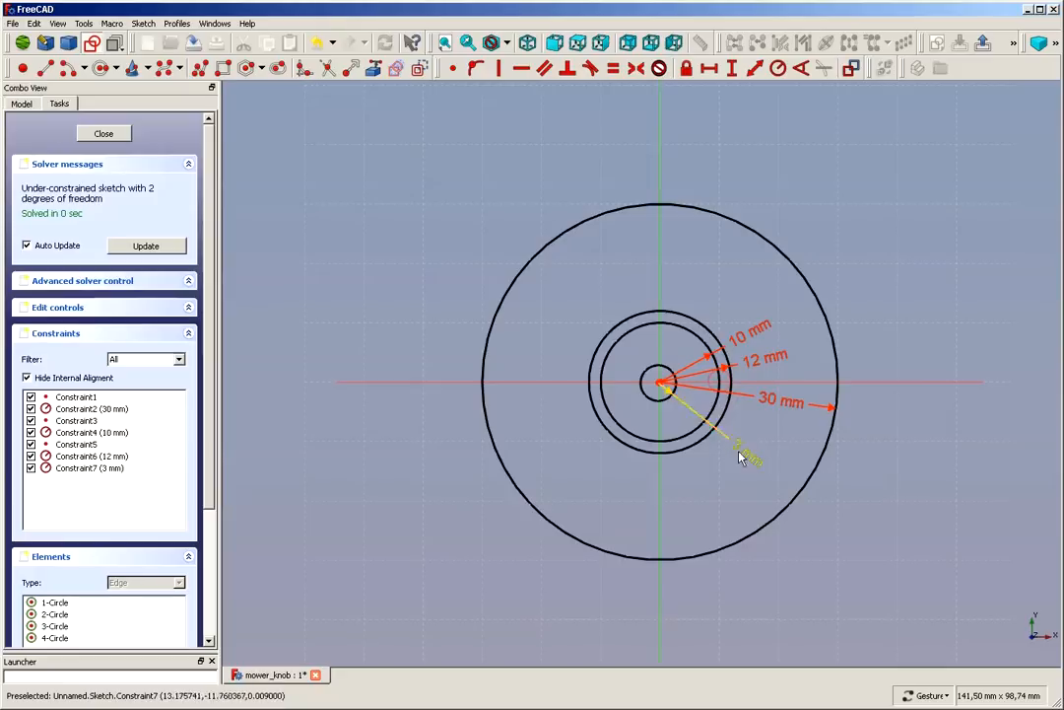
left_click(101, 134)
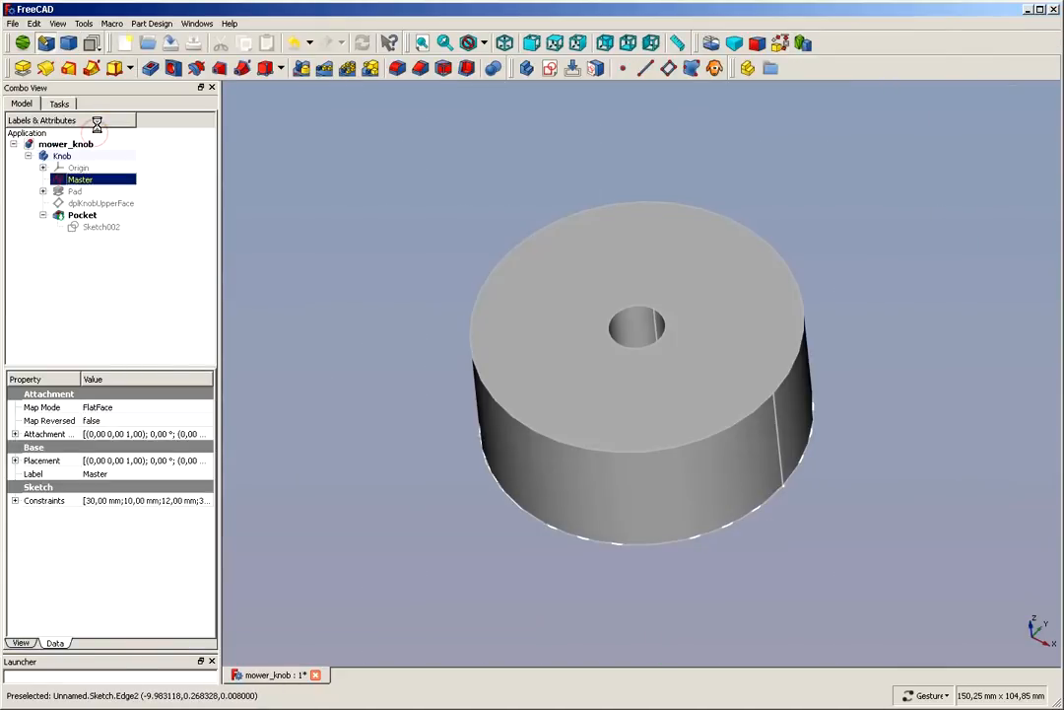
Step: Open the pocket's sketch to compare its circle with the Master sketch's smallest circle, and finish editing
left_click(102, 228)
double_click(101, 230)
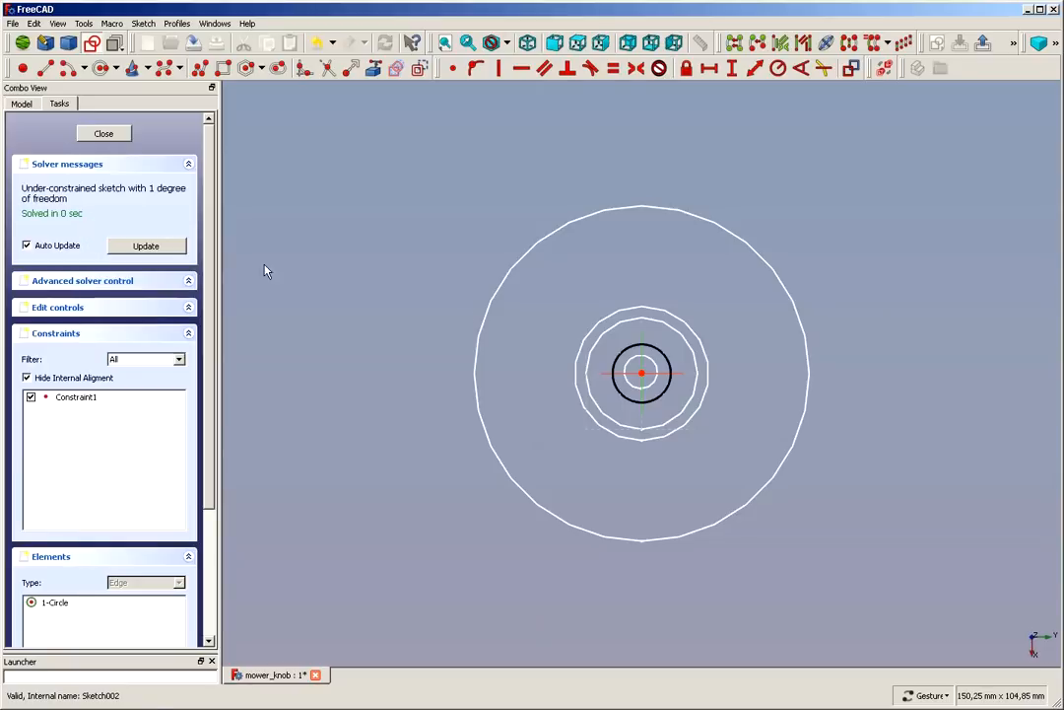
scroll(473, 211, "up", 5)
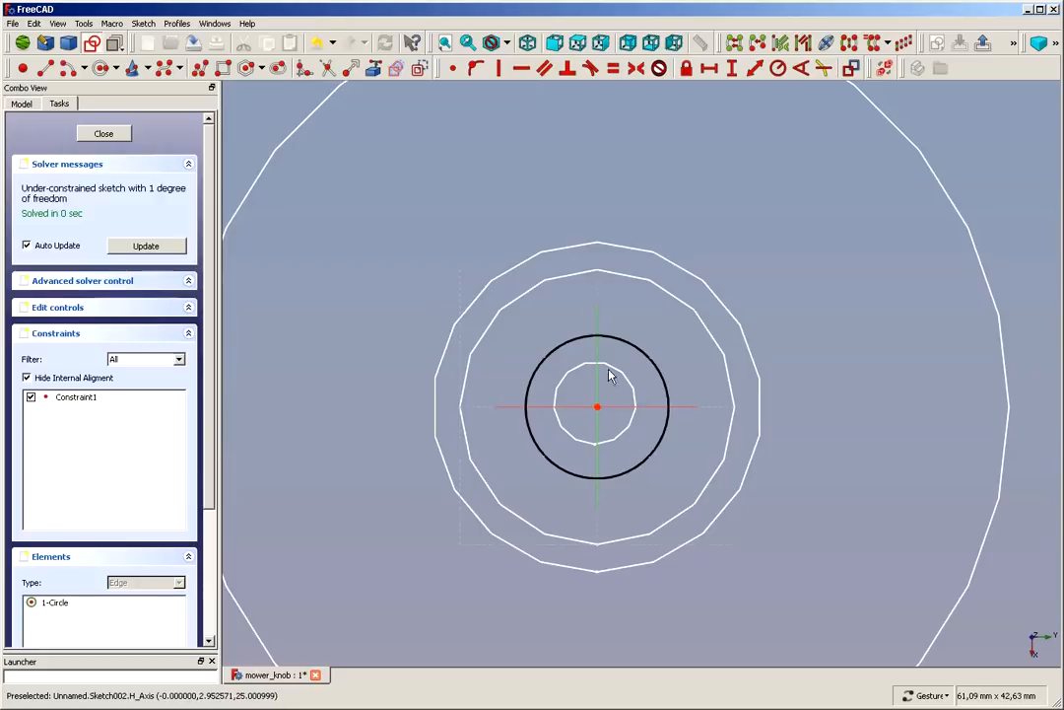
left_click(21, 101)
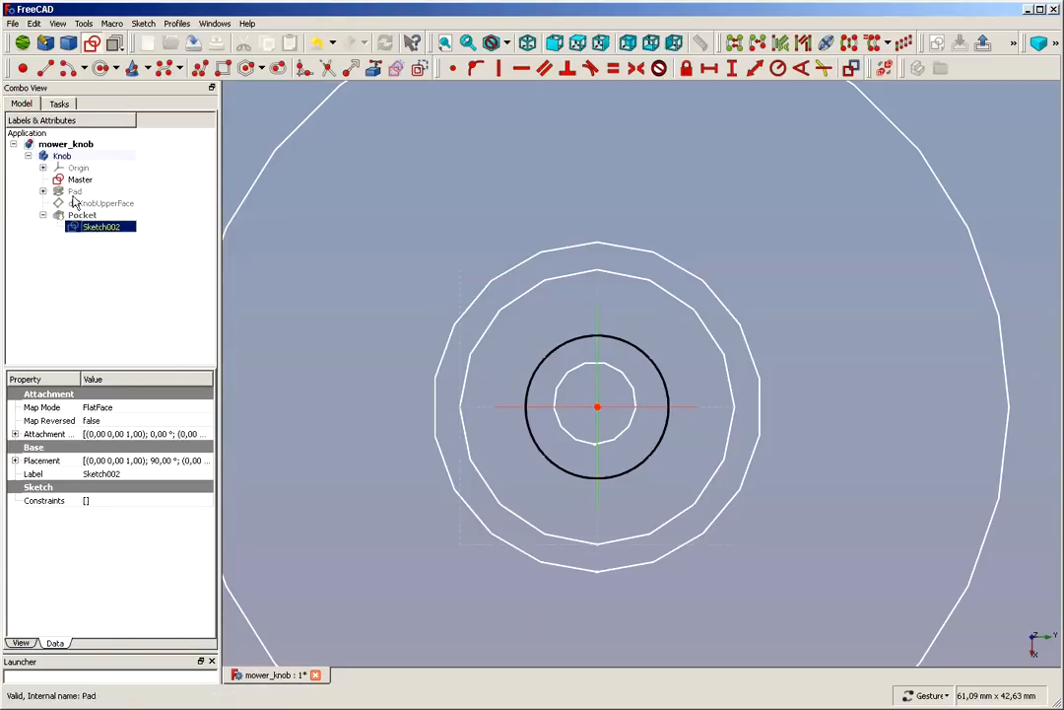
right_click(98, 227)
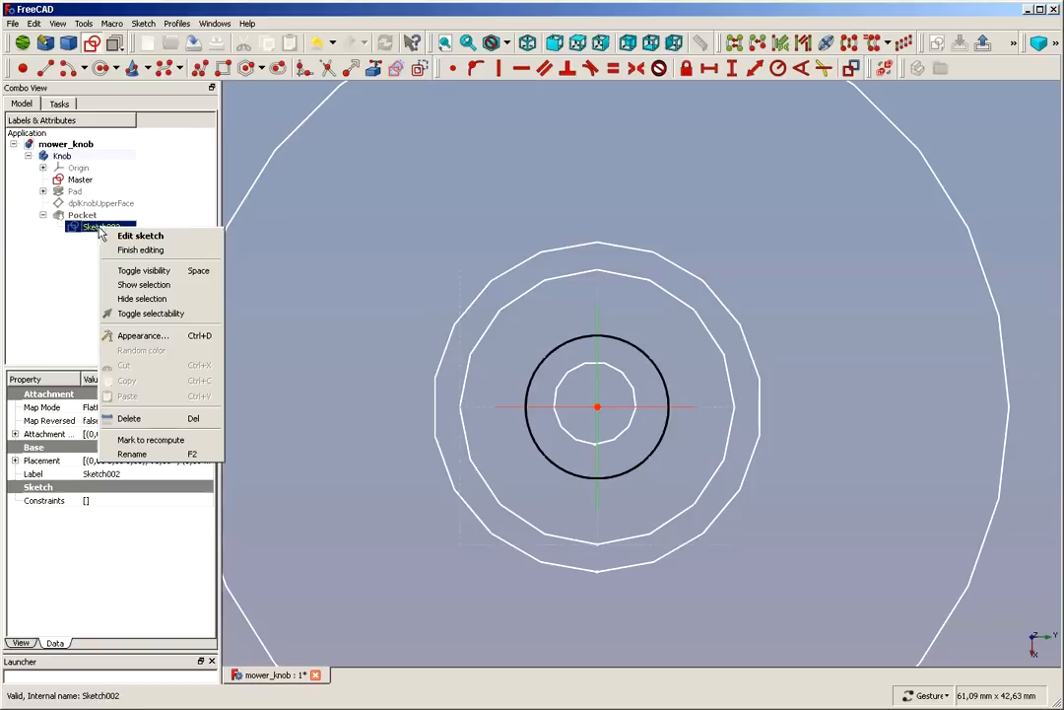
left_click(126, 250)
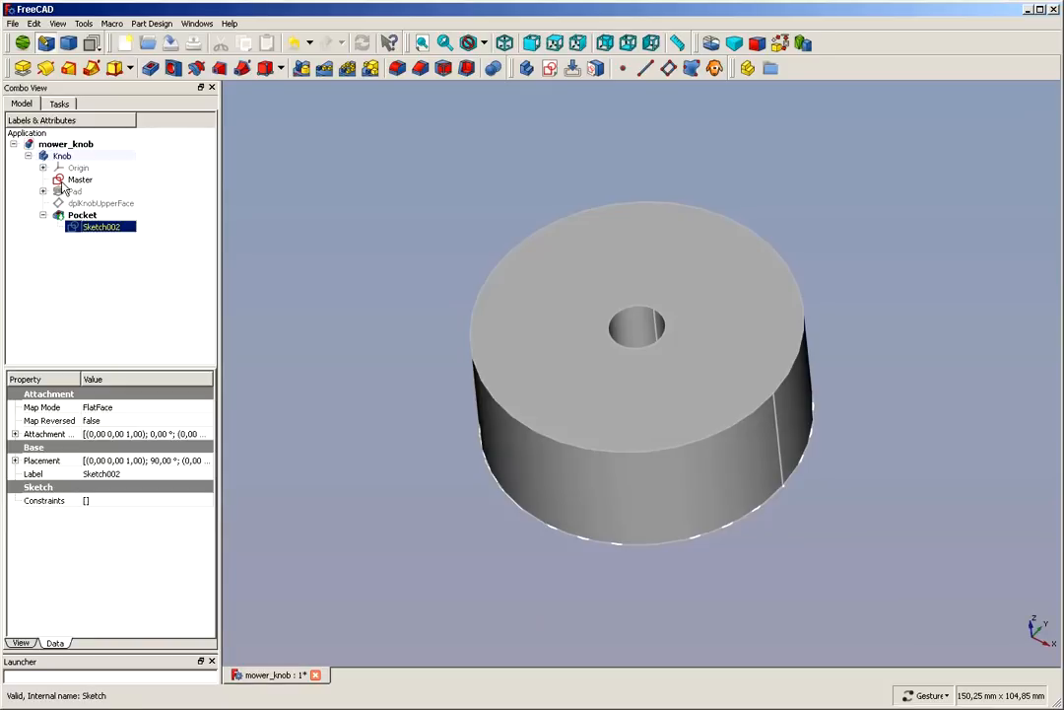
Step: Open the pad's sketch to check its circle and constraints, and close it
left_click(42, 191)
double_click(91, 203)
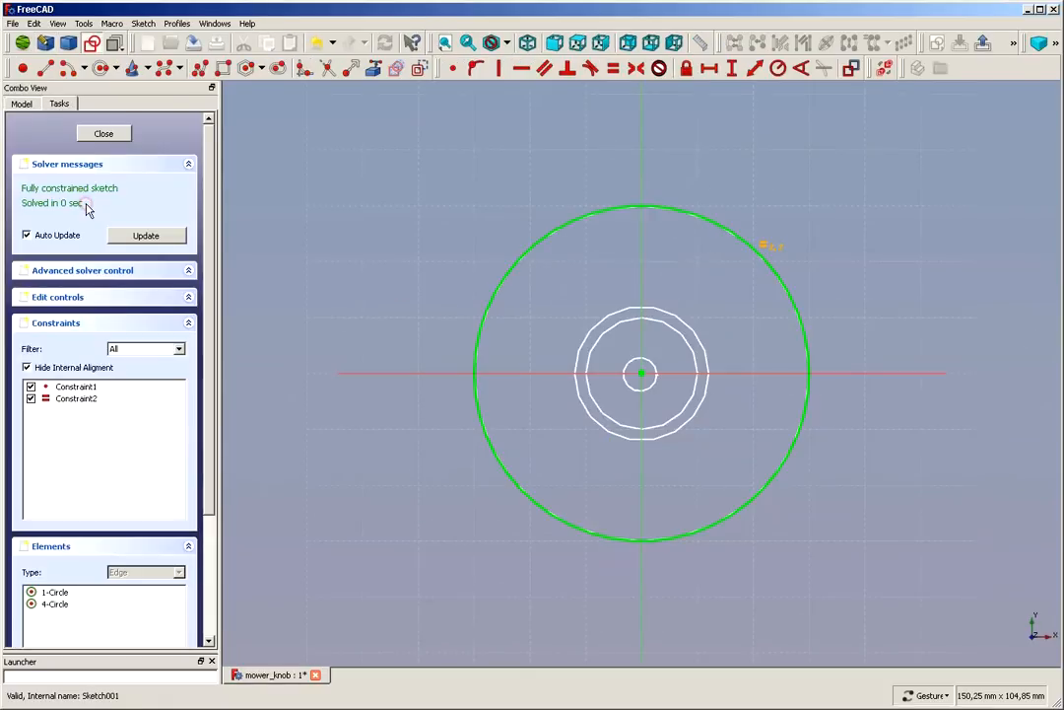
left_click(104, 134)
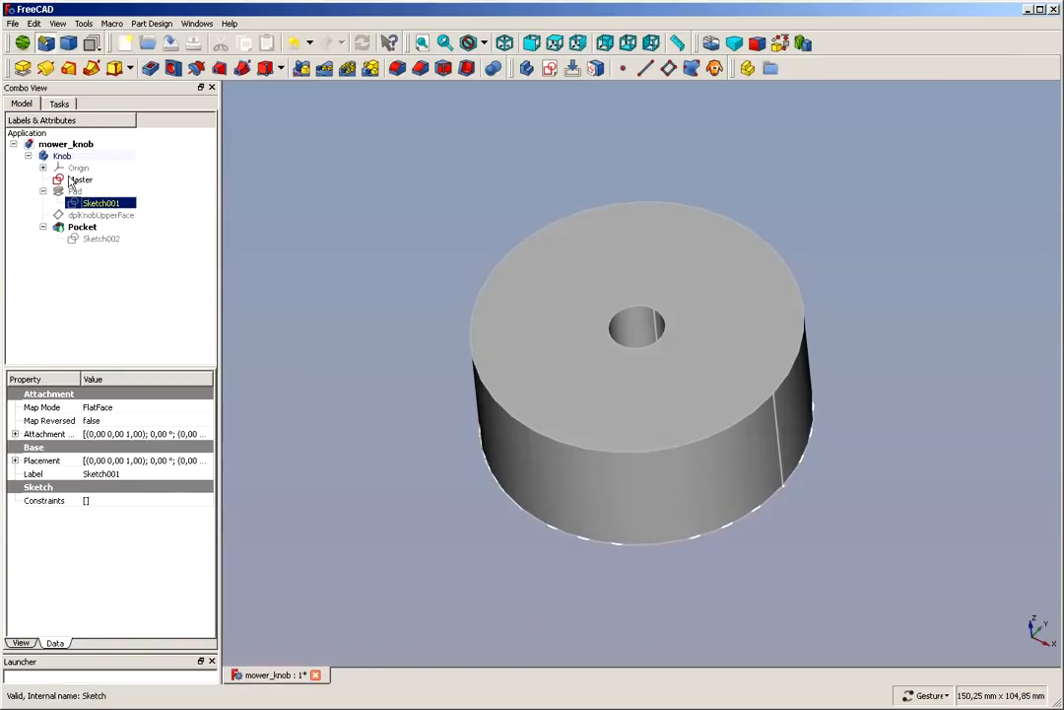
Step: Reopen the Master sketch, make the 3 mm circle's centre coincident with the origin and close the sketch
double_click(64, 155)
scroll(641, 376, "up", 6)
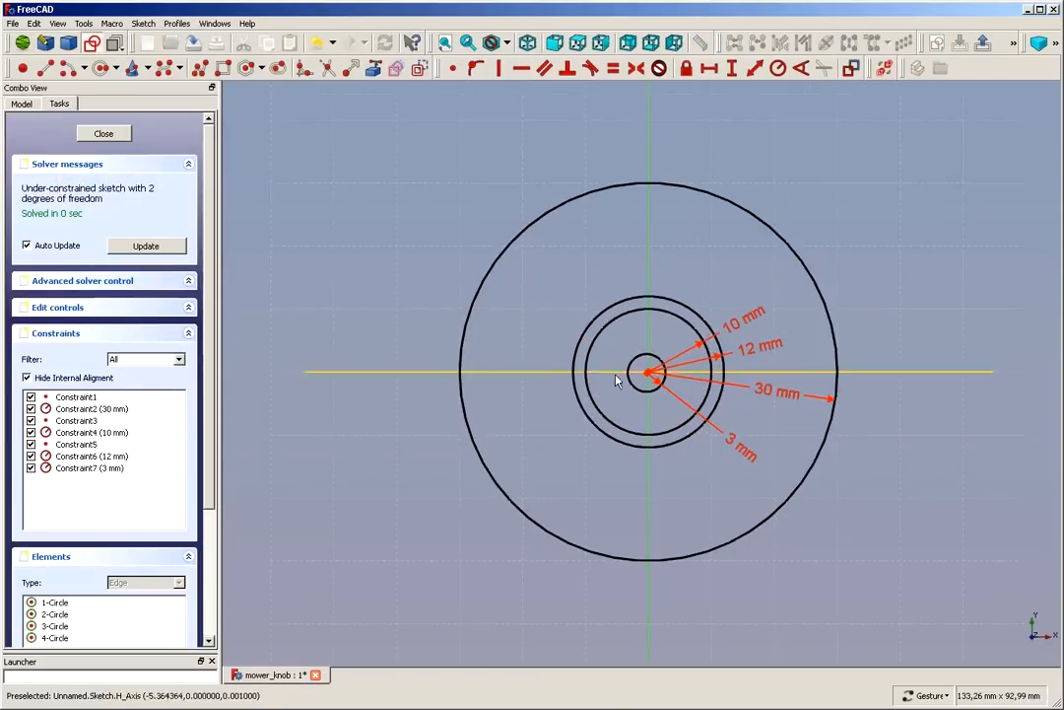
scroll(579, 387, "up", 5)
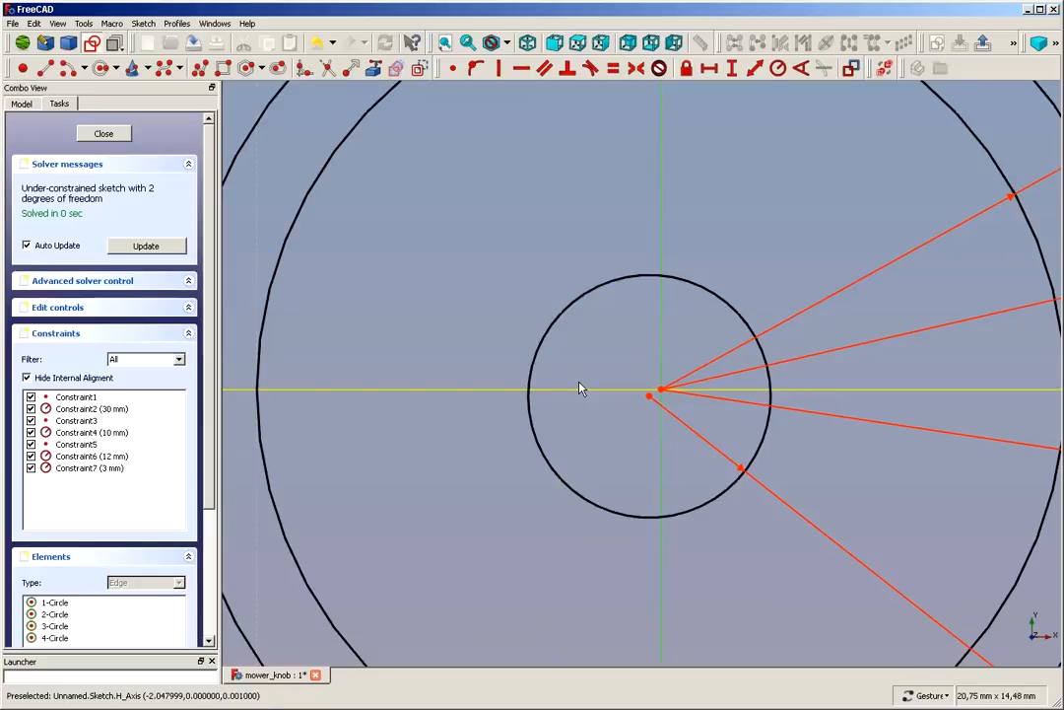
left_click_drag(669, 397, 651, 412)
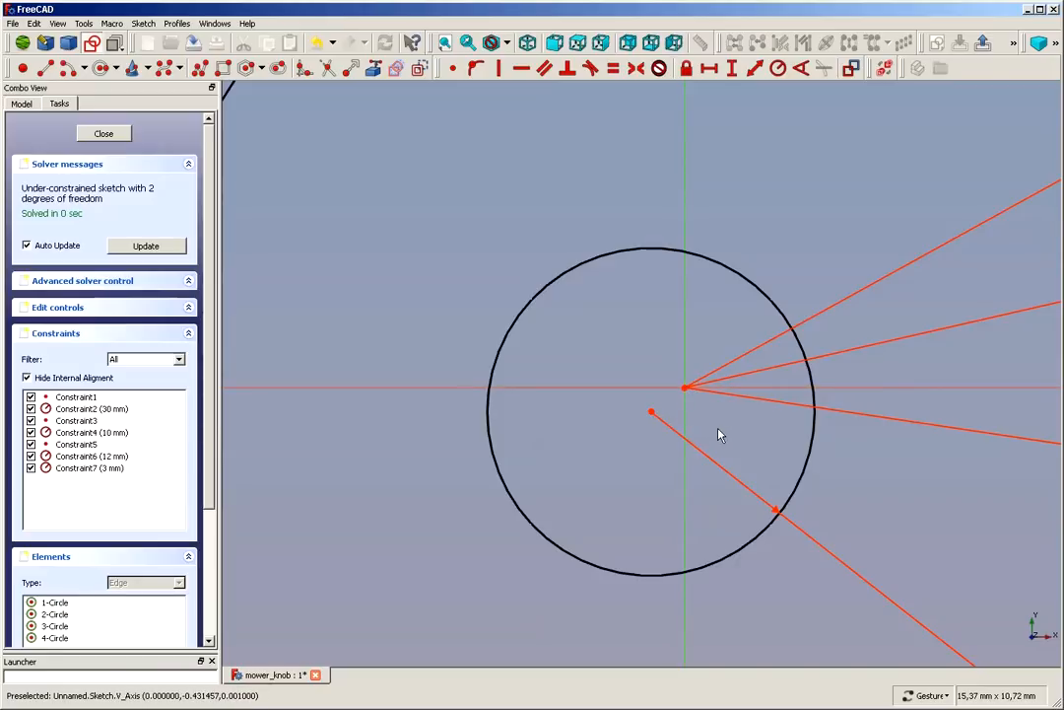
left_click(650, 412)
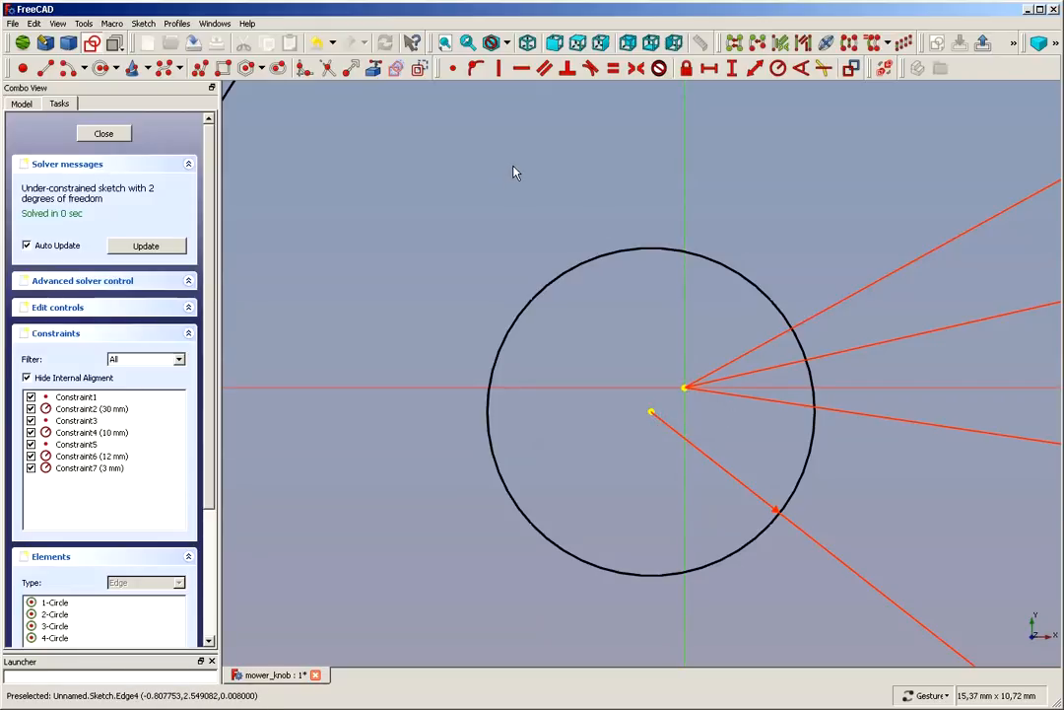
left_click(449, 71)
scroll(442, 202, "down", 5)
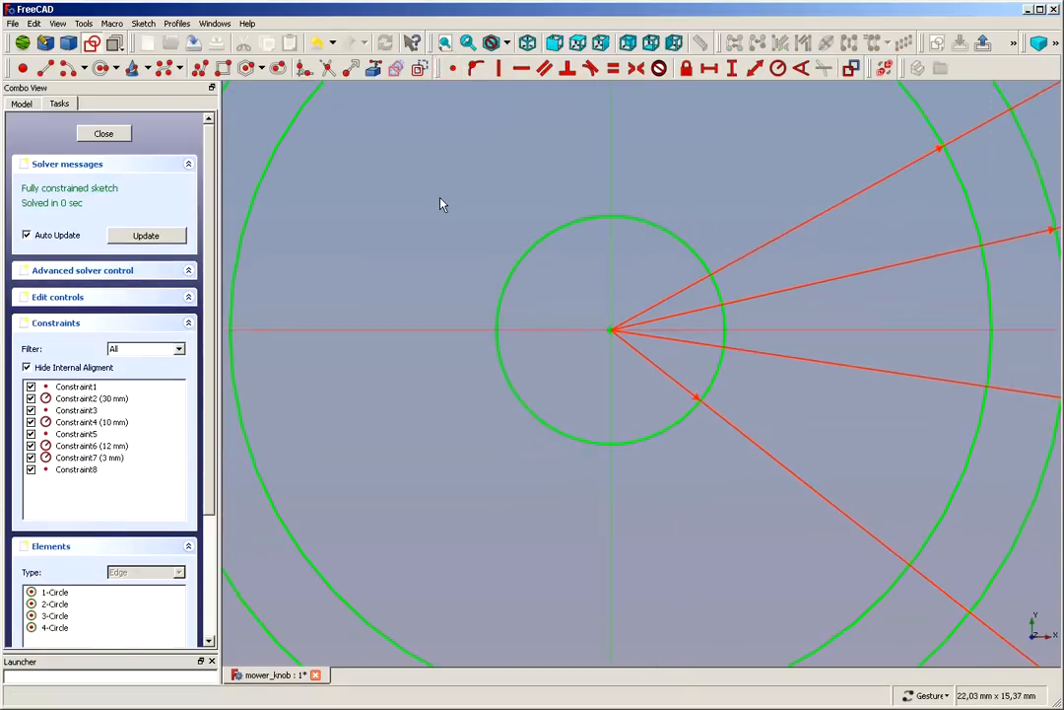
left_click(101, 136)
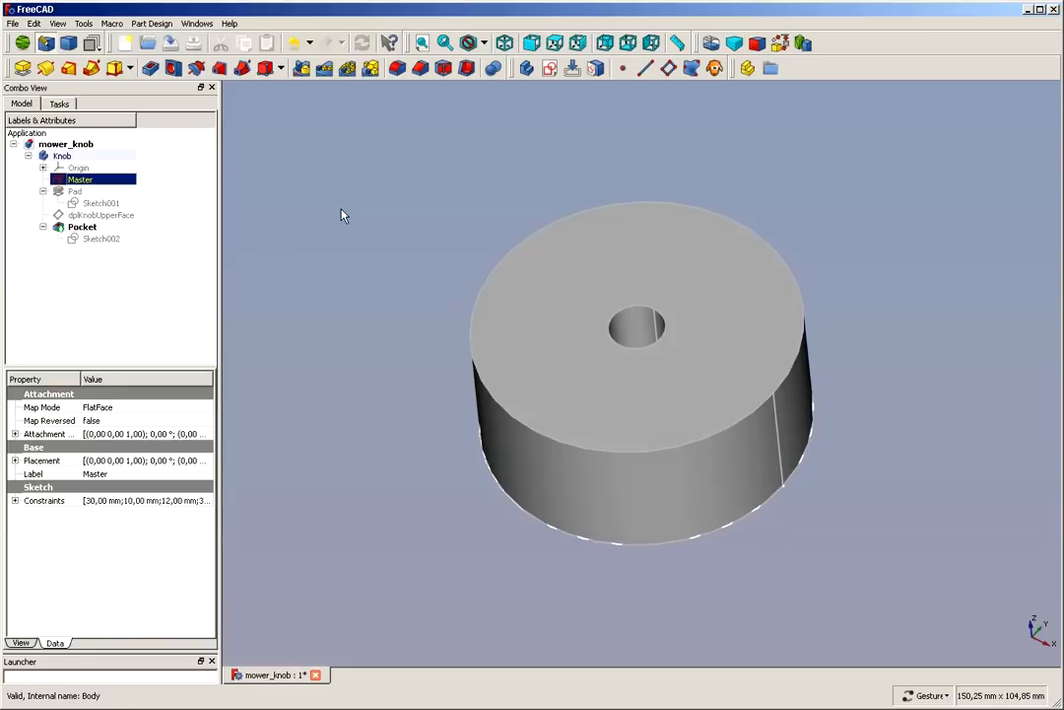
Step: Open the pocket's sketch and link the Master sketch's 3 mm circle into it as external geometry
double_click(103, 240)
scroll(684, 397, "up", 4)
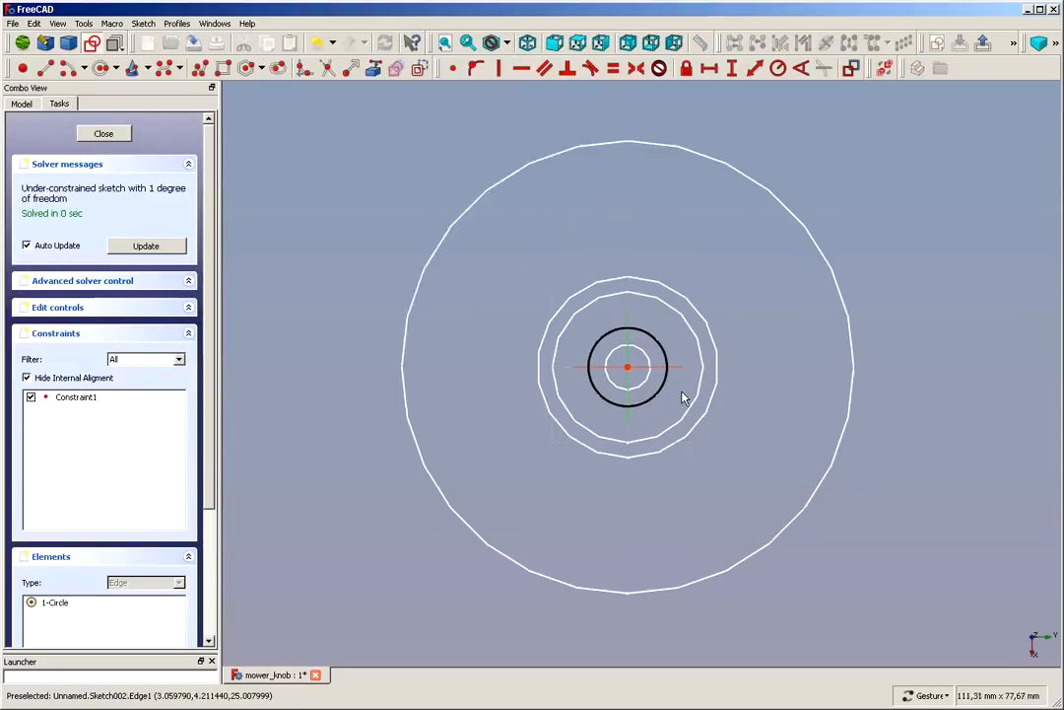
scroll(683, 373, "up", 1)
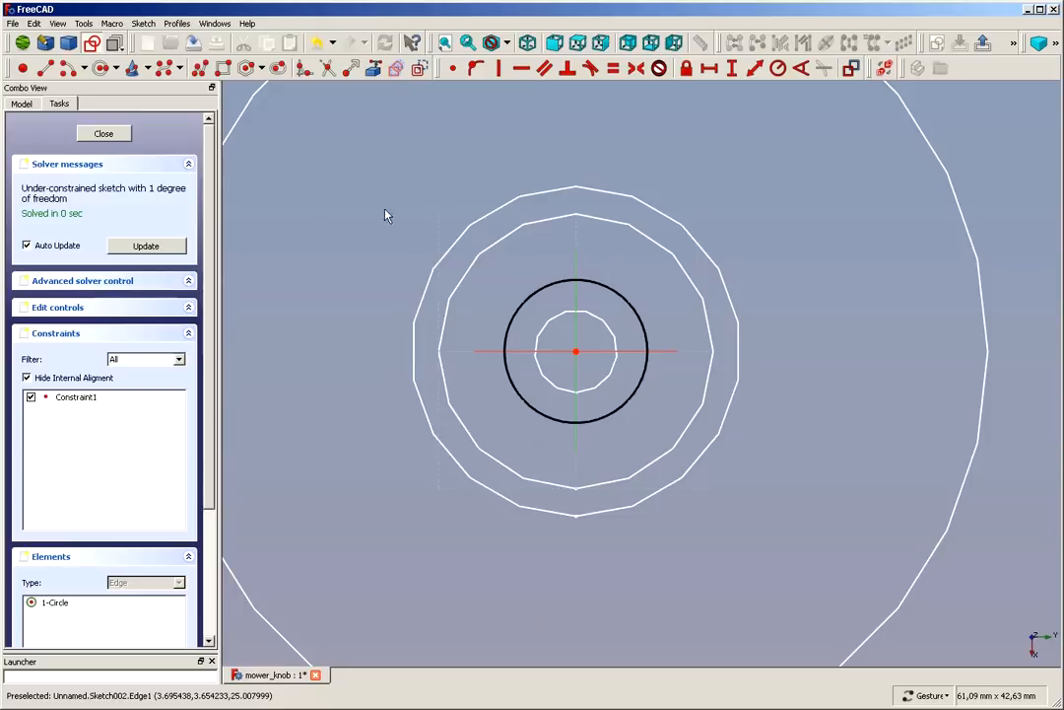
left_click(374, 75)
left_click(576, 313)
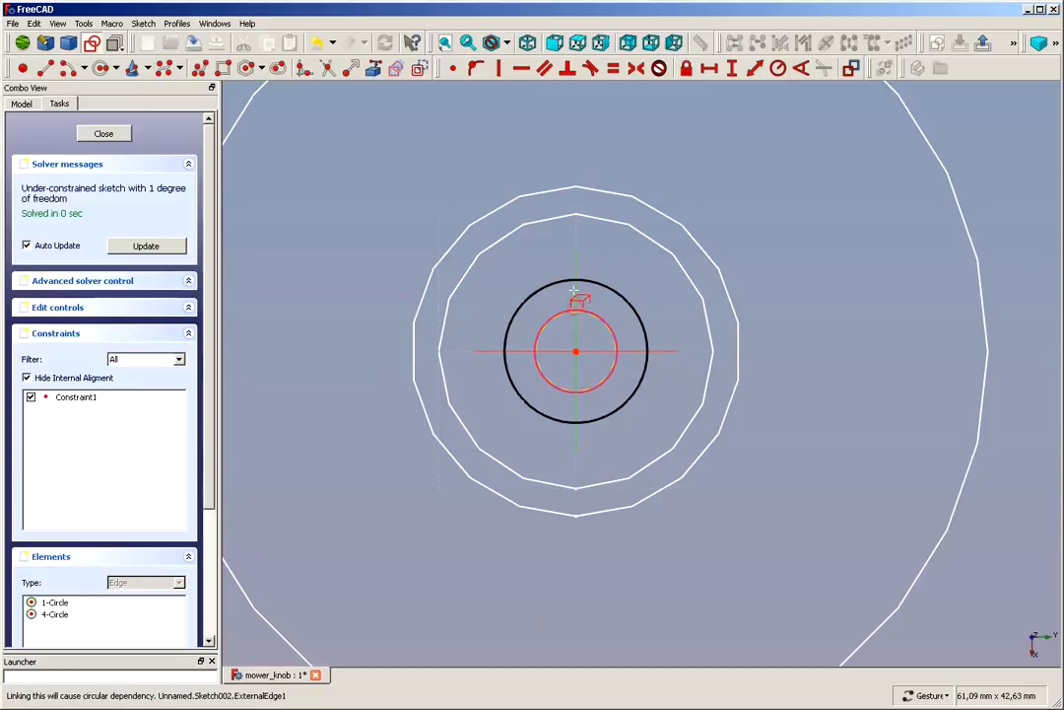
right_click(568, 291)
Step: Constrain the pocket circle to be equal to the linked external circle and close the sketch
left_click(562, 283)
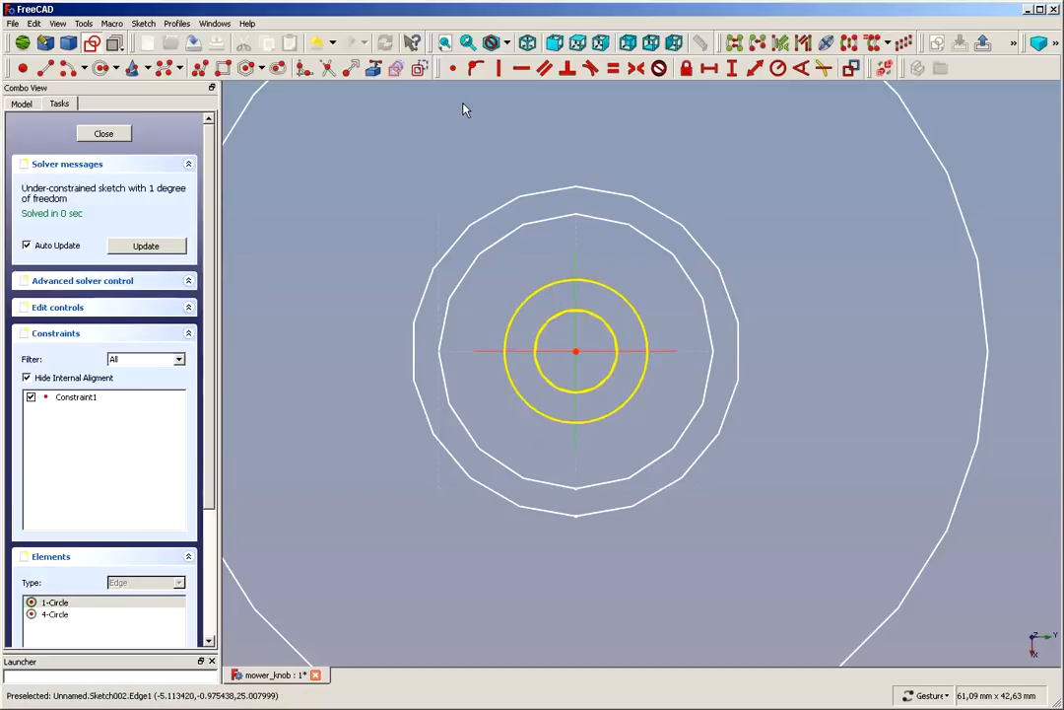
left_click(613, 68)
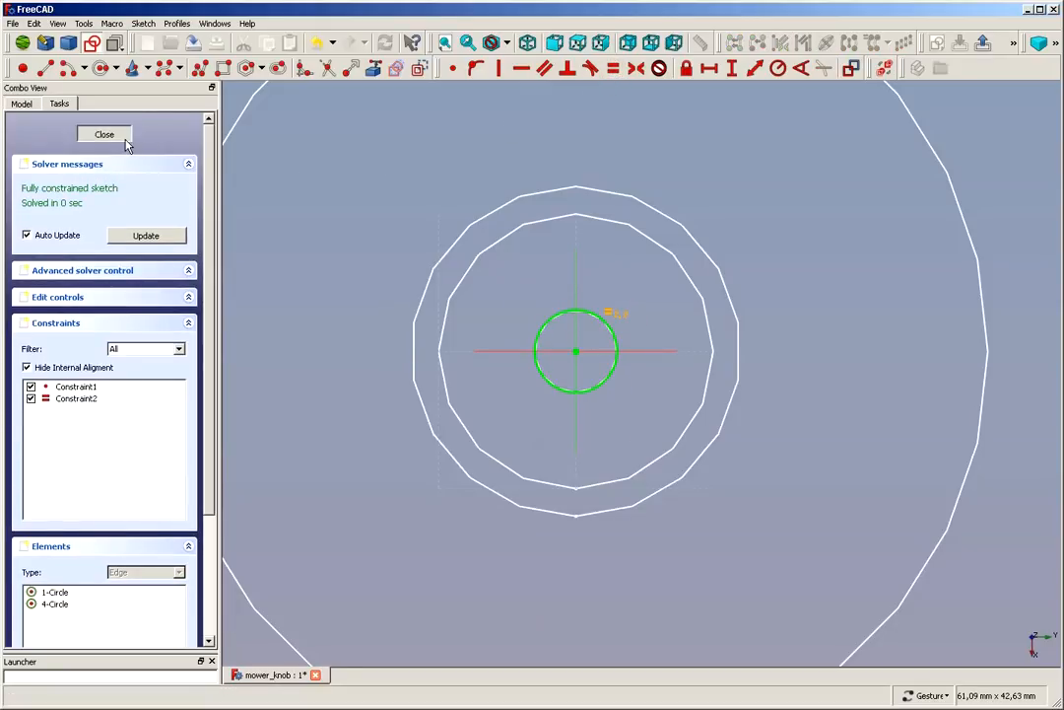
left_click(108, 135)
Step: Inspect the knob's through hole from above and save the mower_knob document
mouse_move(361, 249)
left_mouse_down()
mouse_move(370, 292)
mouse_move(434, 372)
mouse_move(392, 335)
mouse_move(400, 265)
mouse_move(389, 221)
mouse_move(362, 221)
left_mouse_up()
left_click(362, 226)
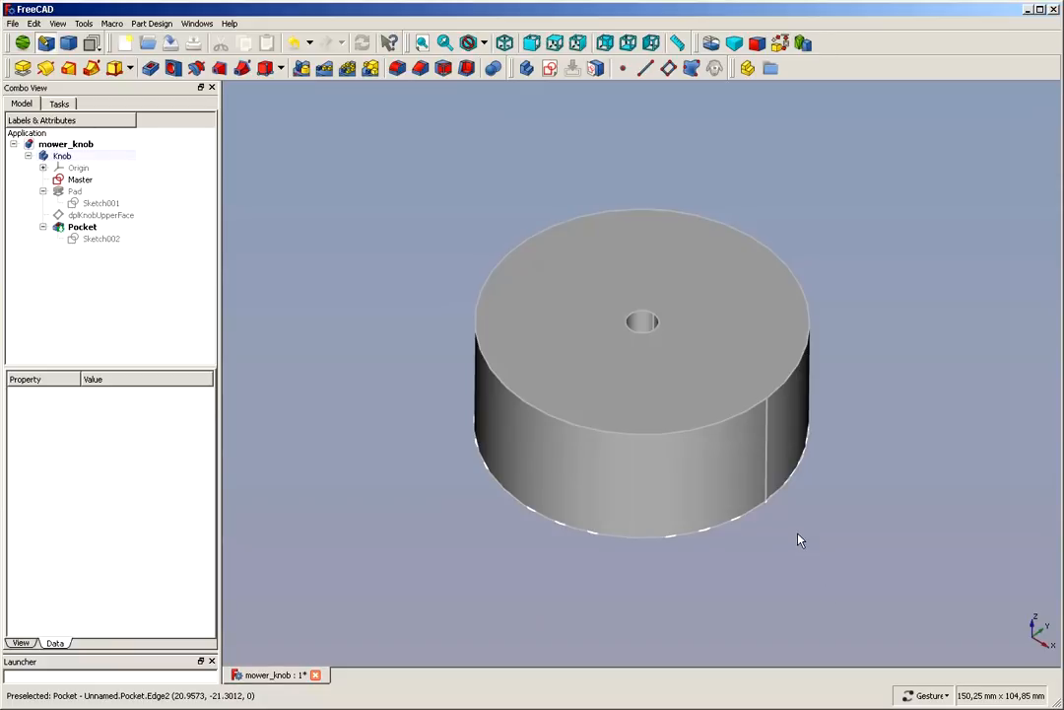
left_click_drag(799, 540, 799, 584)
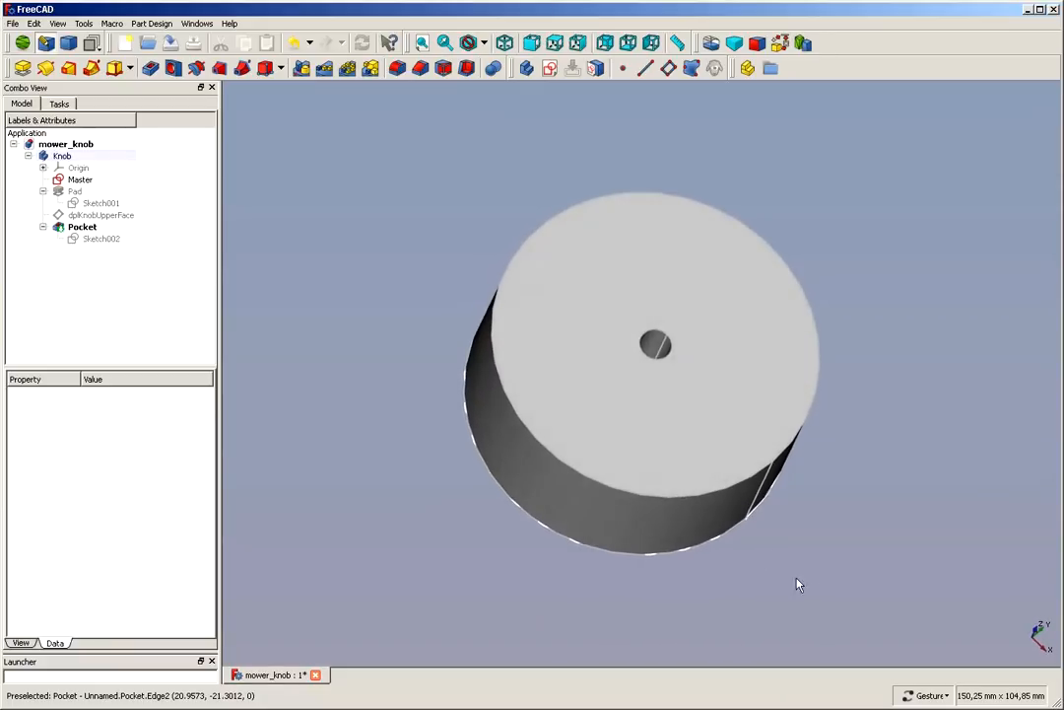
left_click(13, 22)
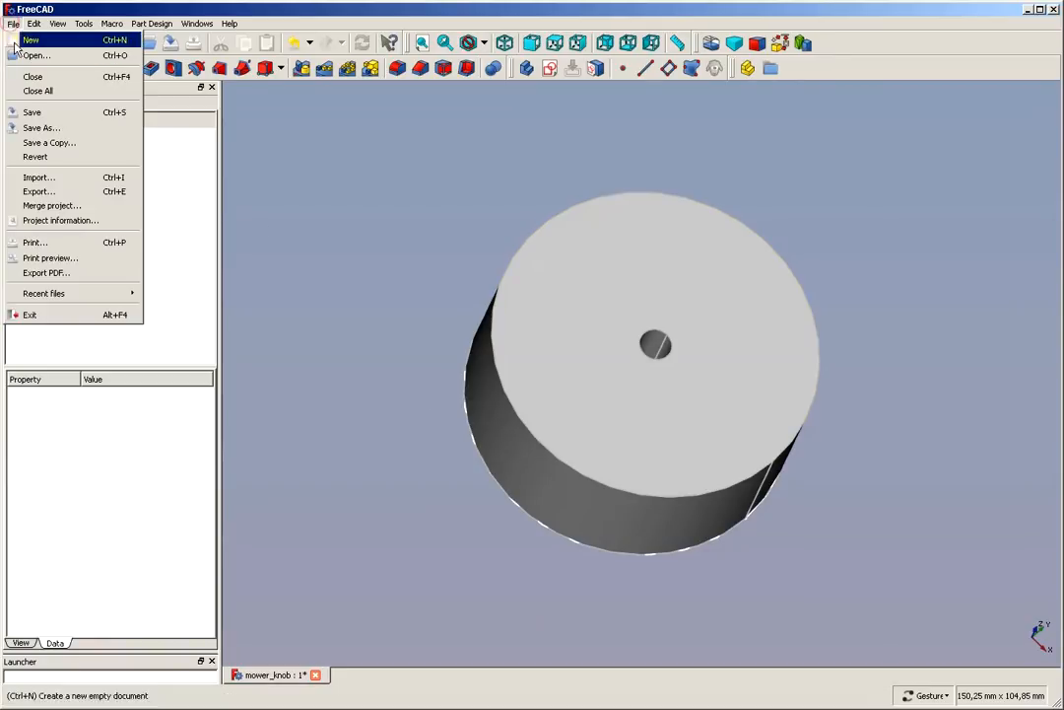
left_click(32, 112)
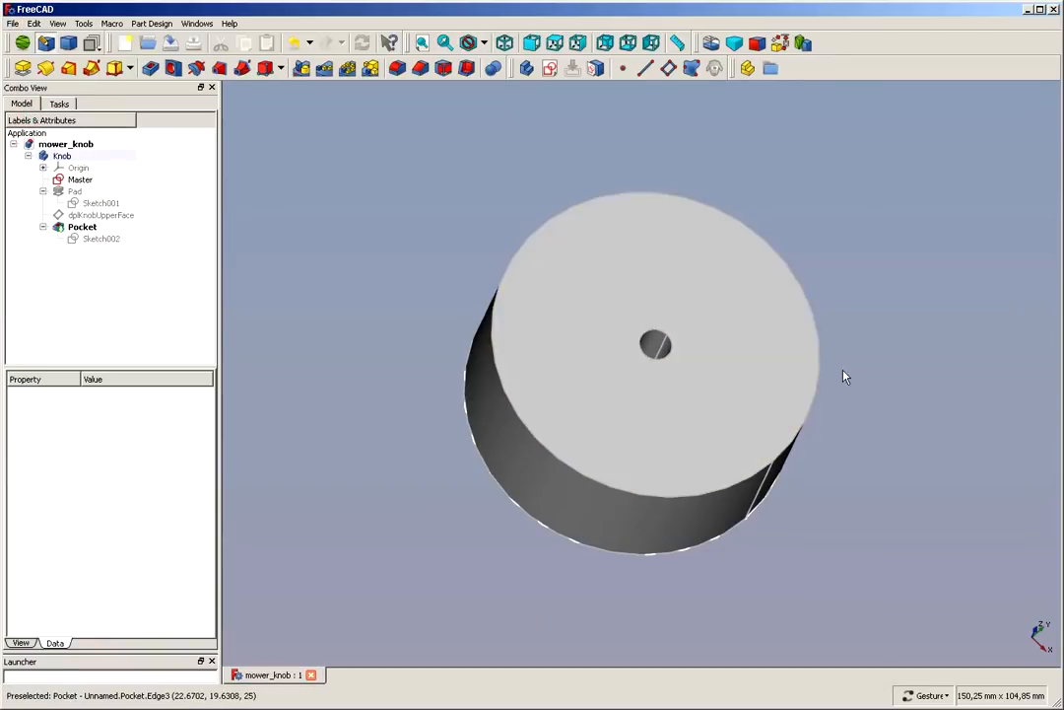
Step: Create a new sketch on the datum plane dplKnobUpperFace
left_click(94, 218)
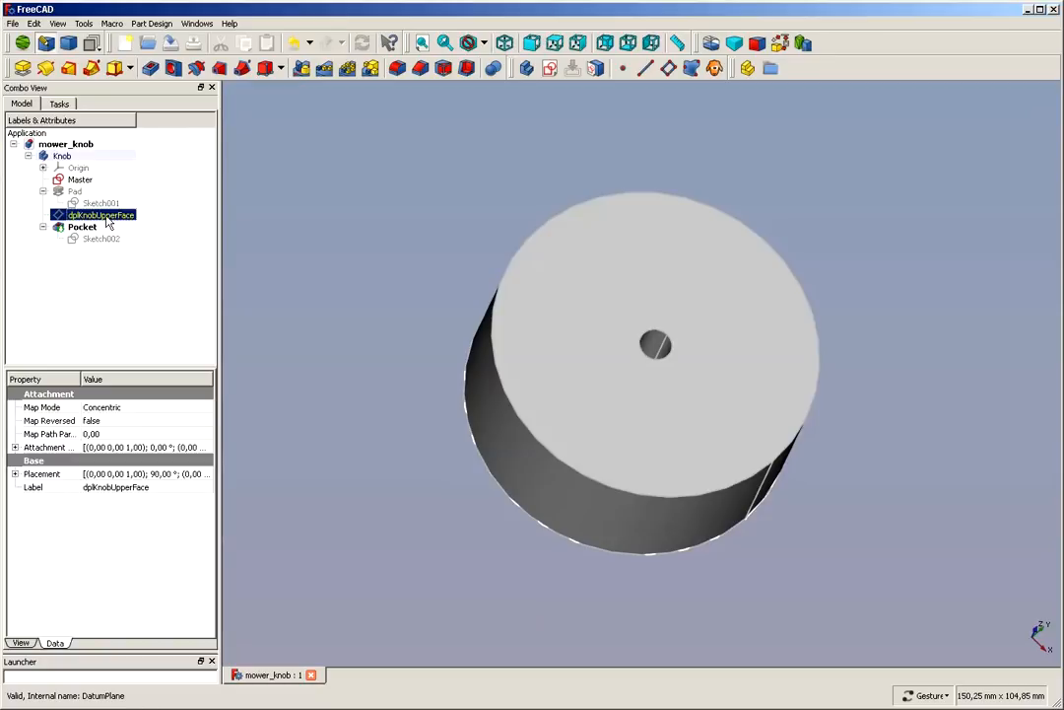
left_click(549, 68)
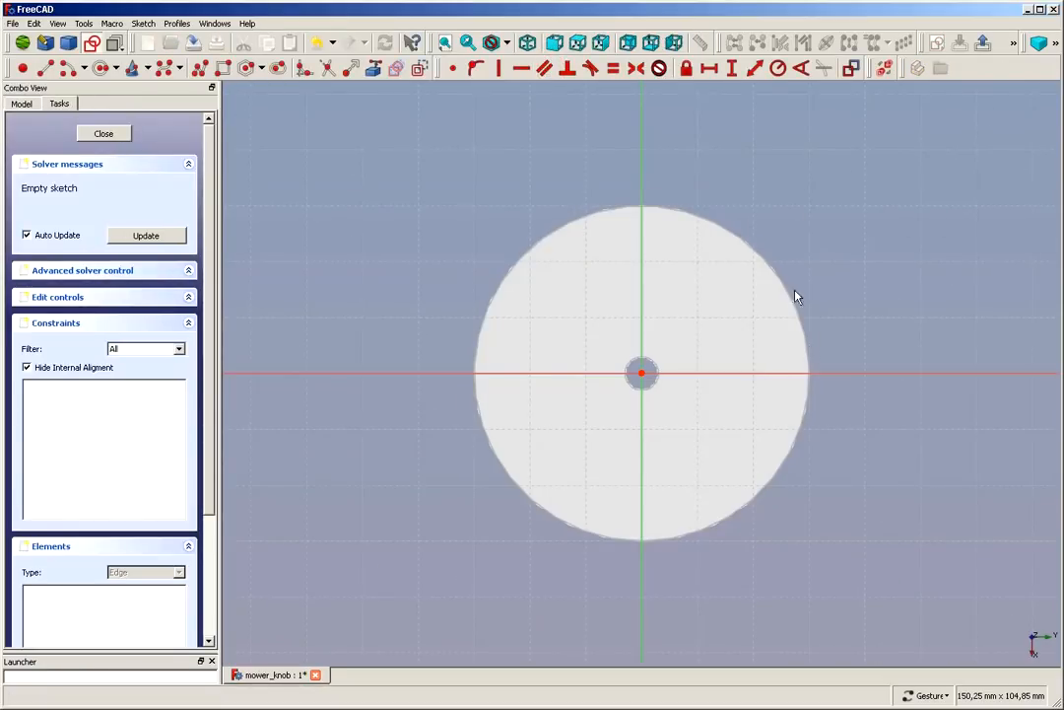
scroll(849, 238, "up", 1)
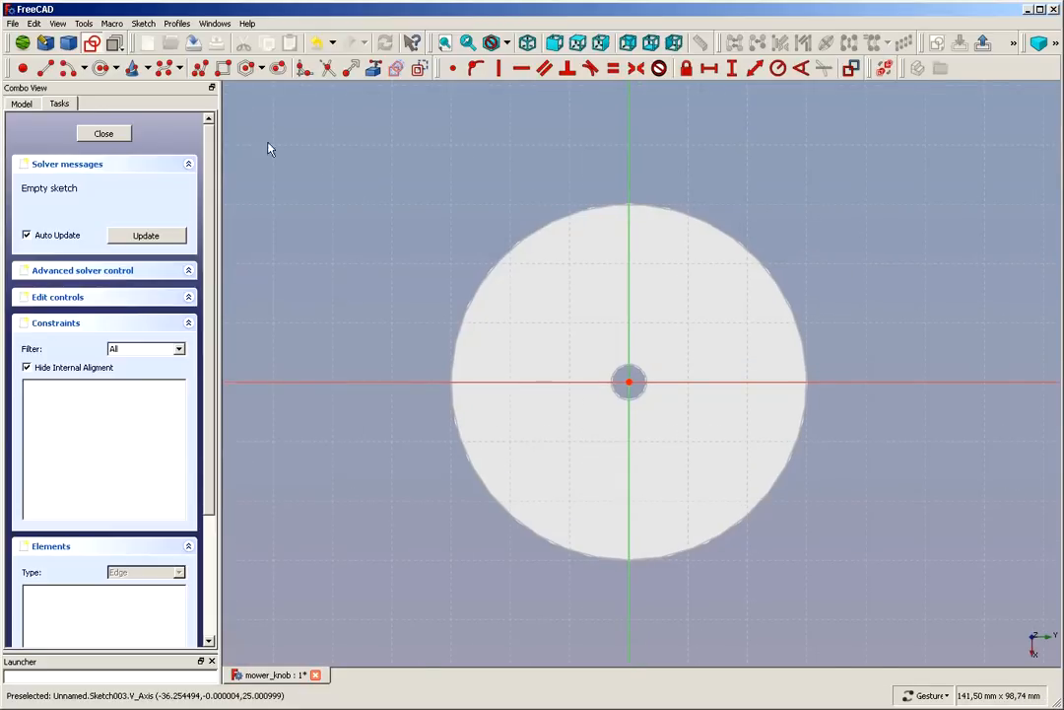
Step: Sketch three separate circles around the knob's central hole, the upper-right one with a radius of about 11.8 mm
left_click(100, 69)
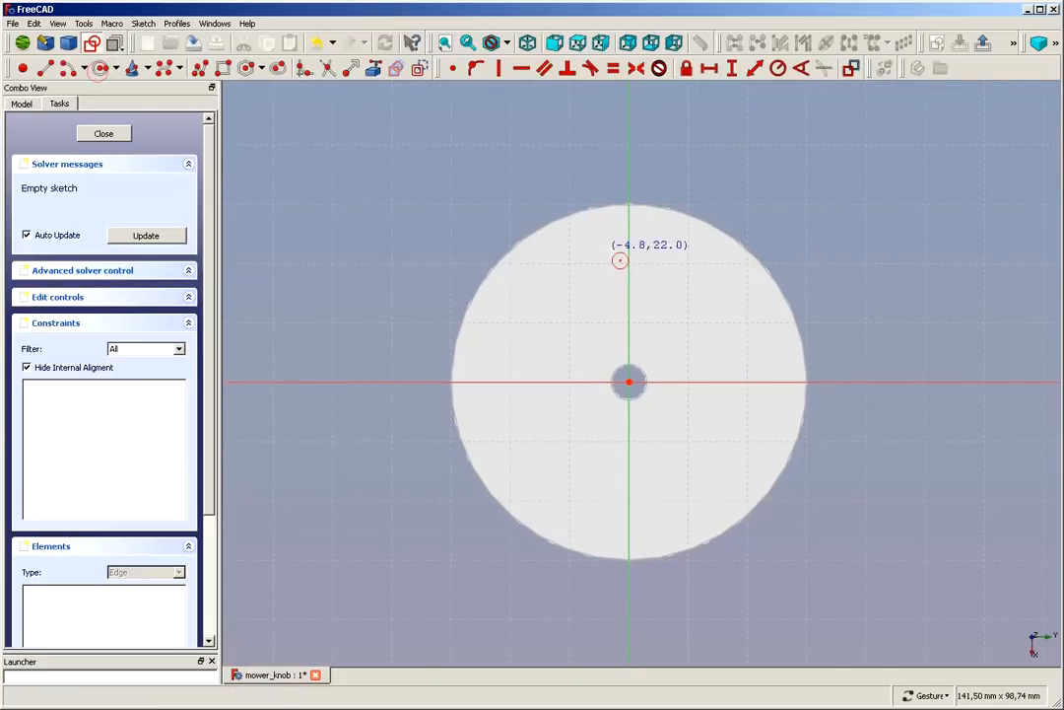
left_click(722, 301)
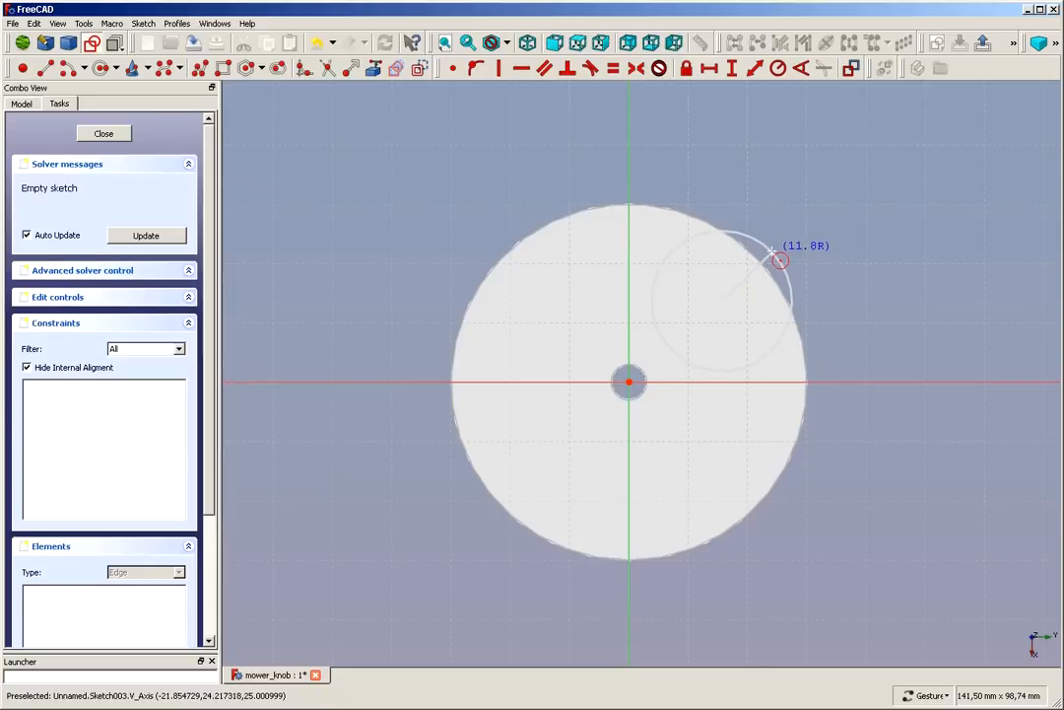
left_click(777, 258)
left_click(551, 320)
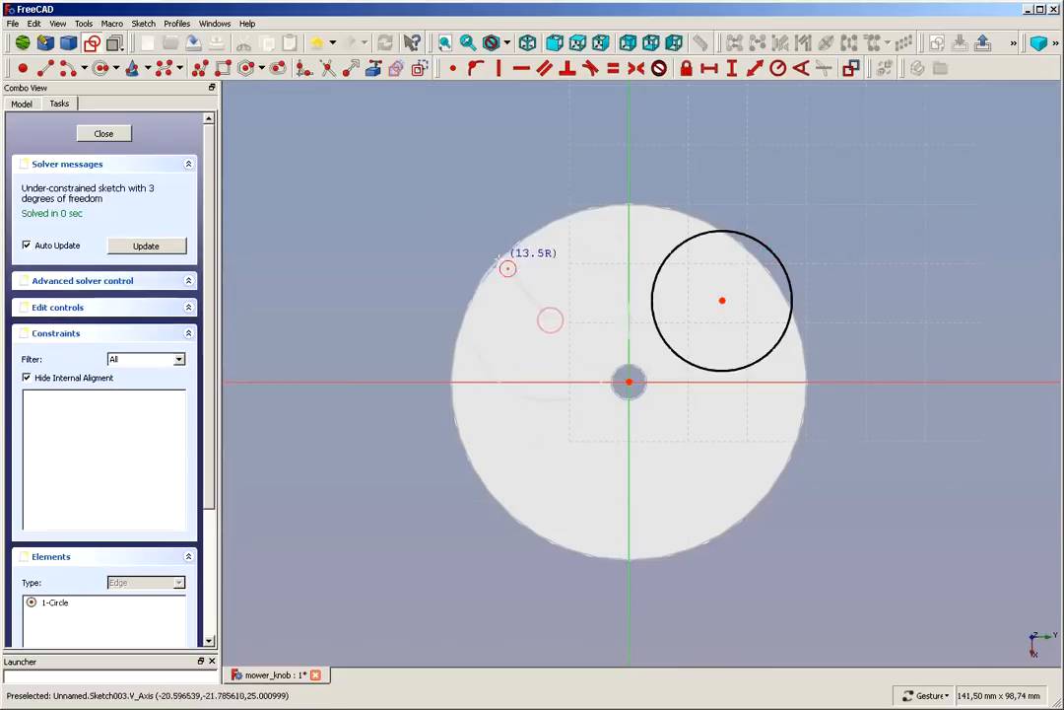
left_click(517, 285)
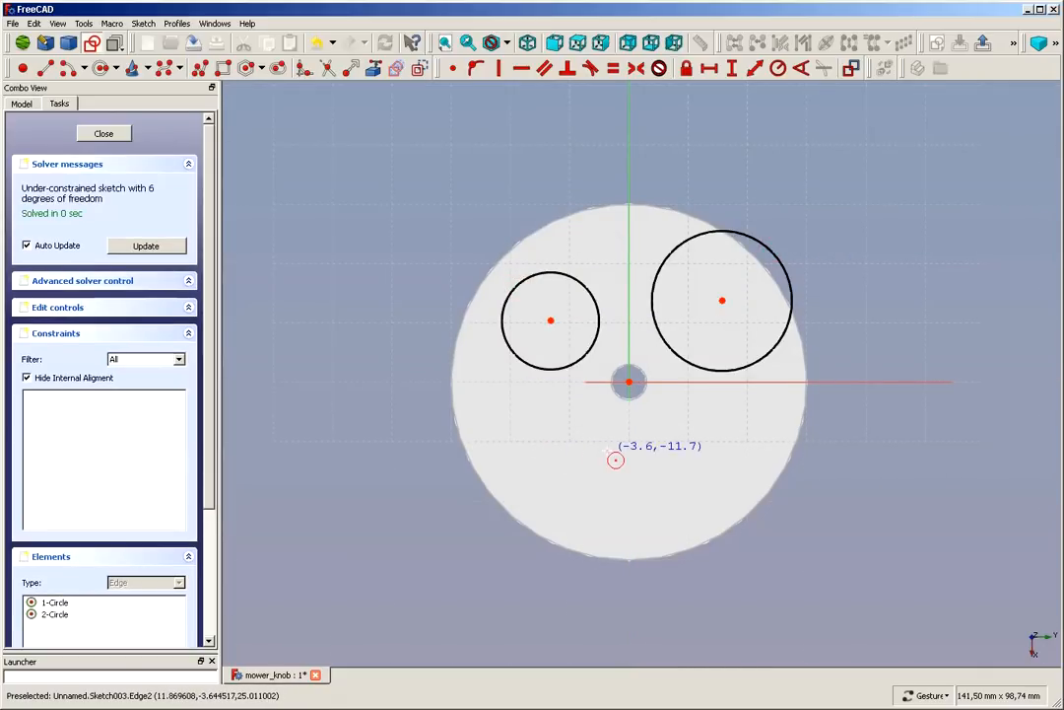
left_click(607, 448)
left_click(601, 495)
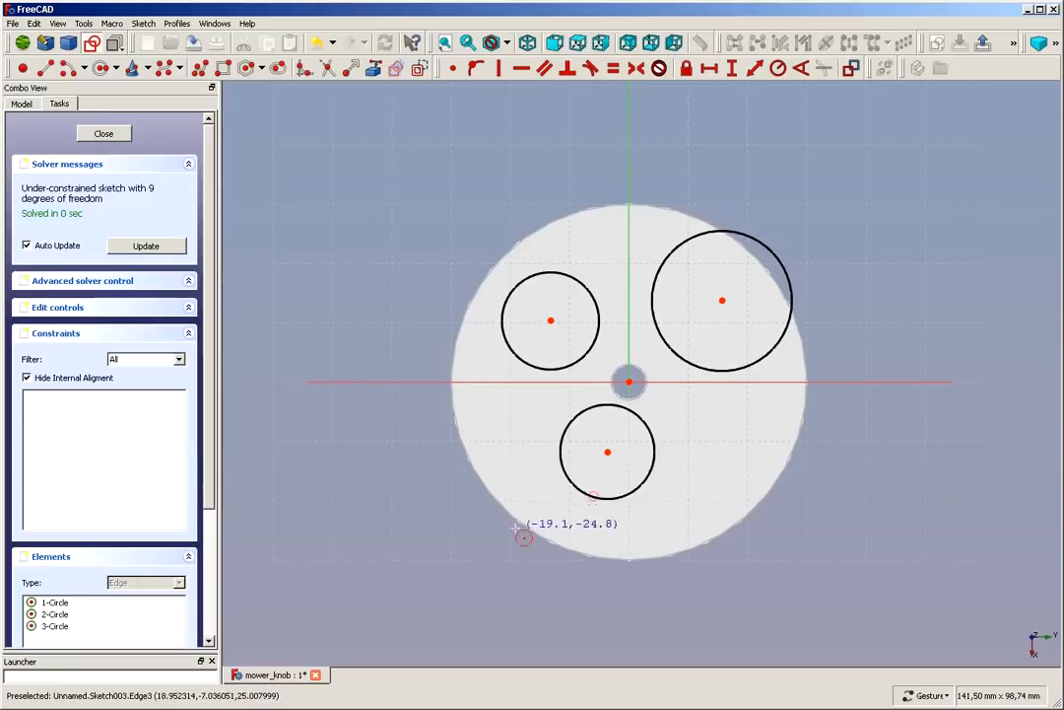
scroll(473, 534, "up", 1)
left_click(385, 456)
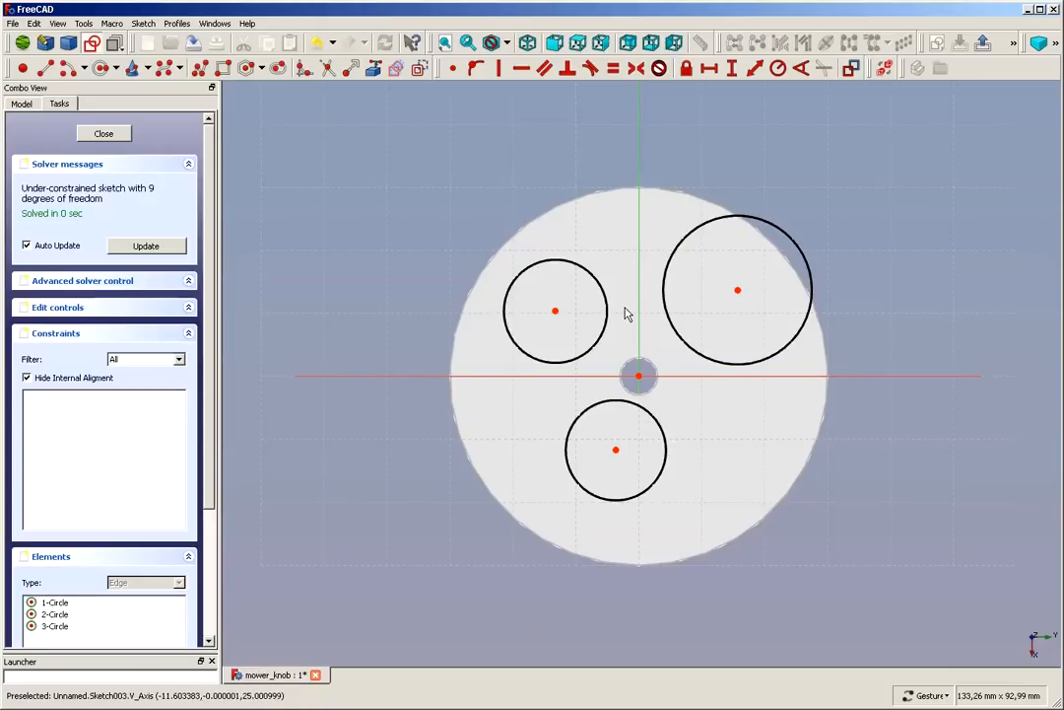
Step: Constrain the three sketched circles to be equal in radius
left_click(590, 341)
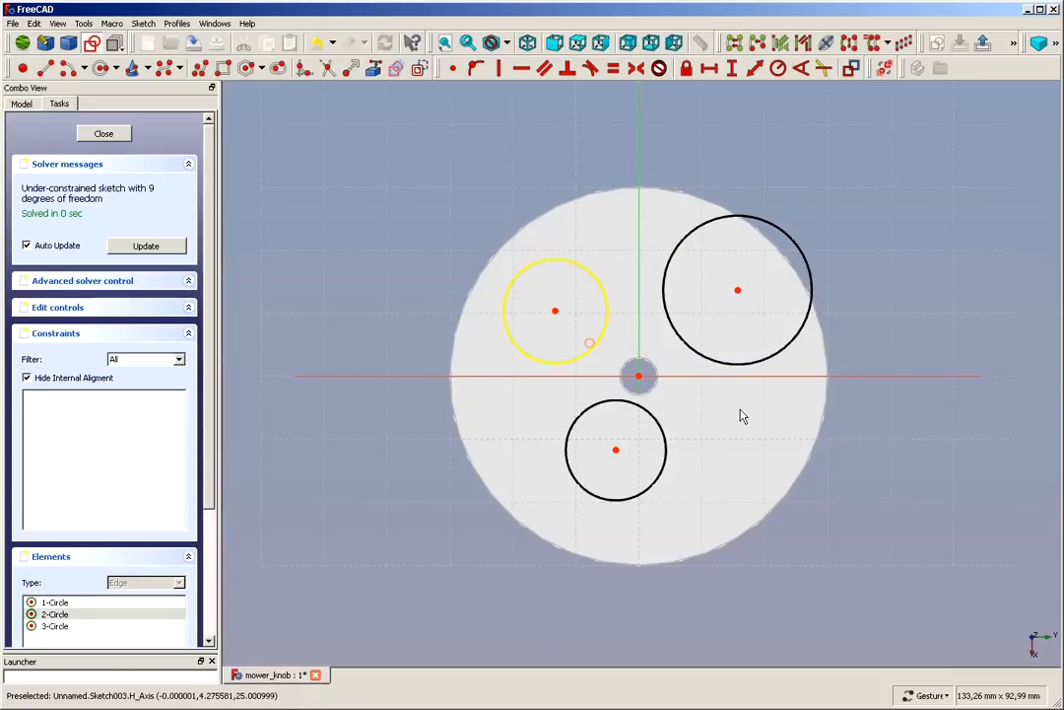
left_click(742, 365)
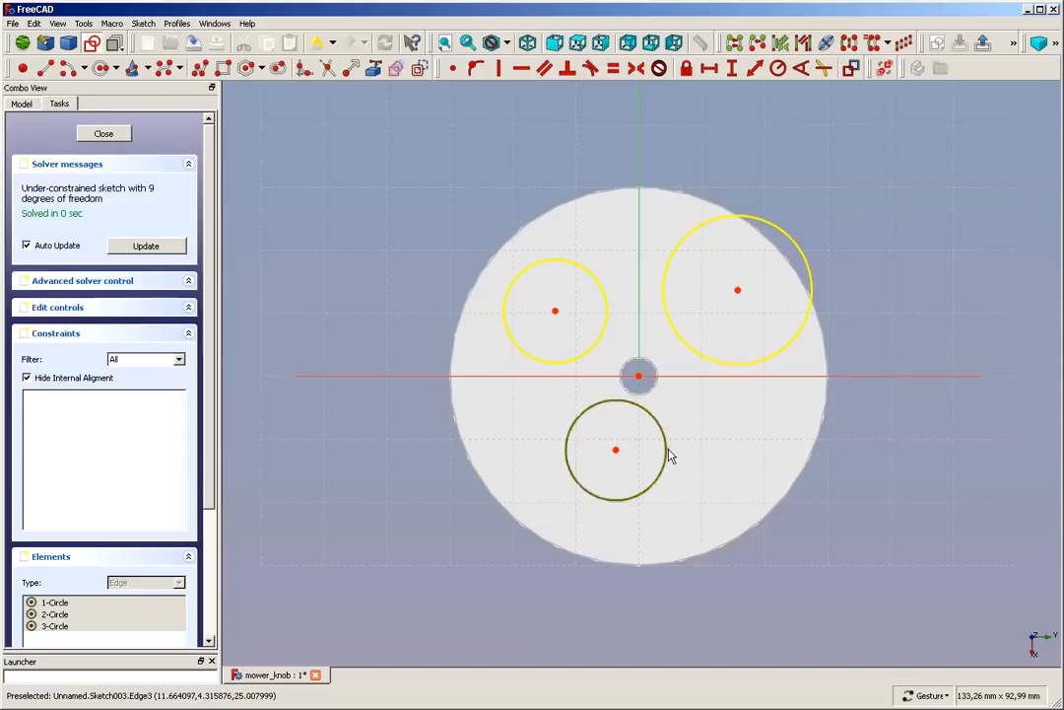
left_click(667, 449)
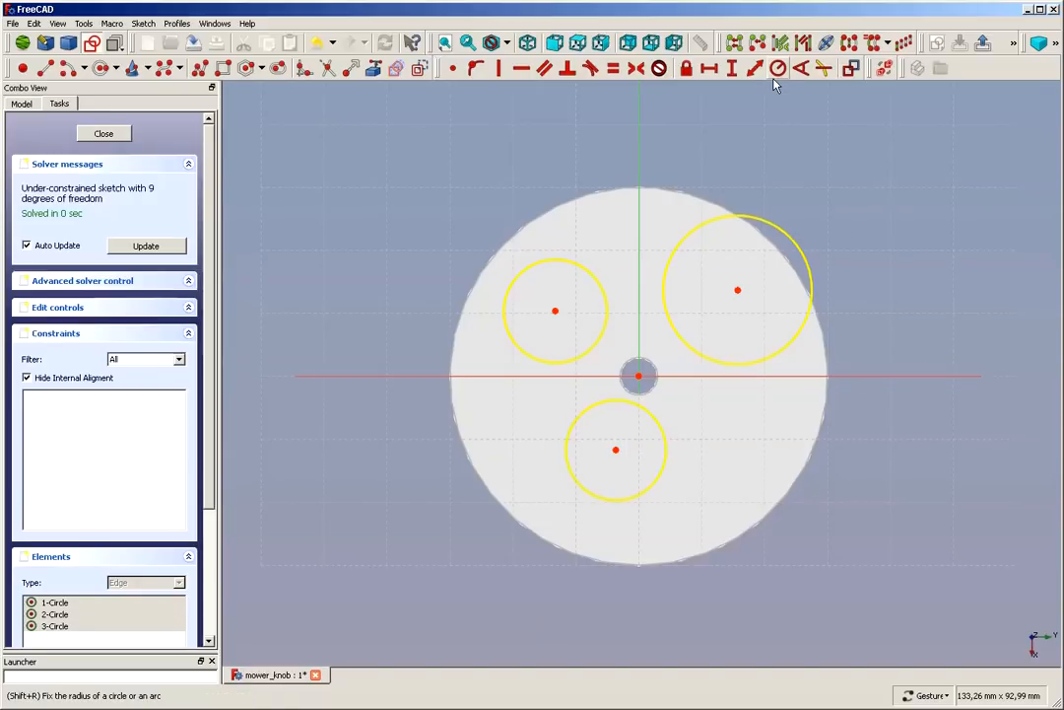
left_click(612, 69)
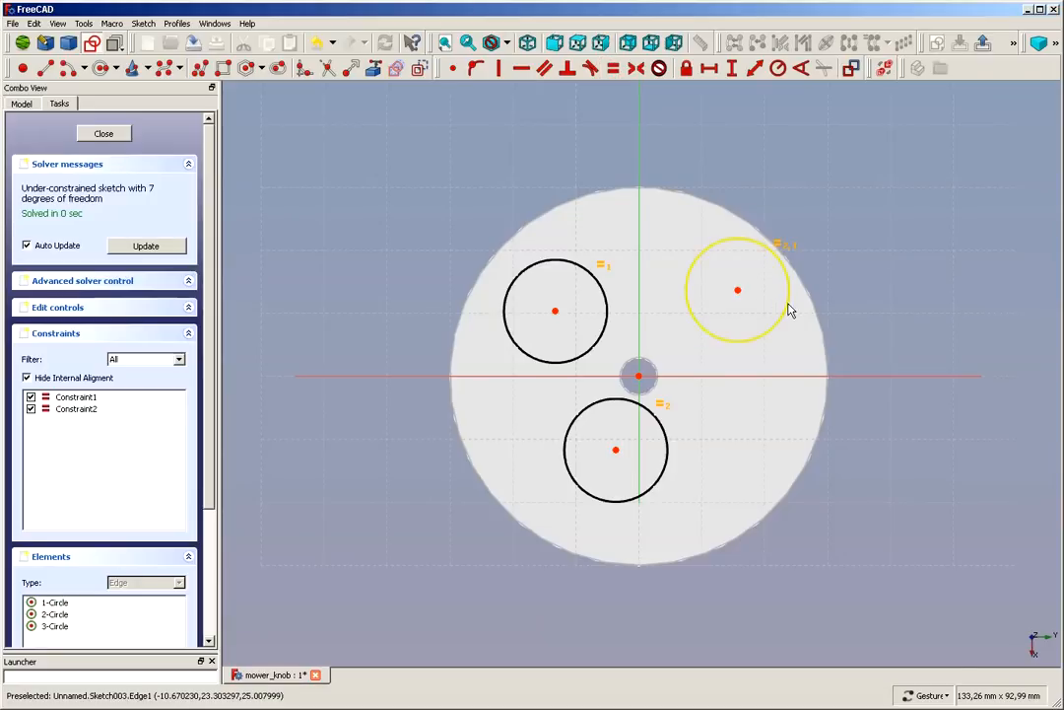
Step: Move the three equal circles outward so their centres lie near or beyond the knob's outer edge
left_click_drag(786, 307, 778, 277)
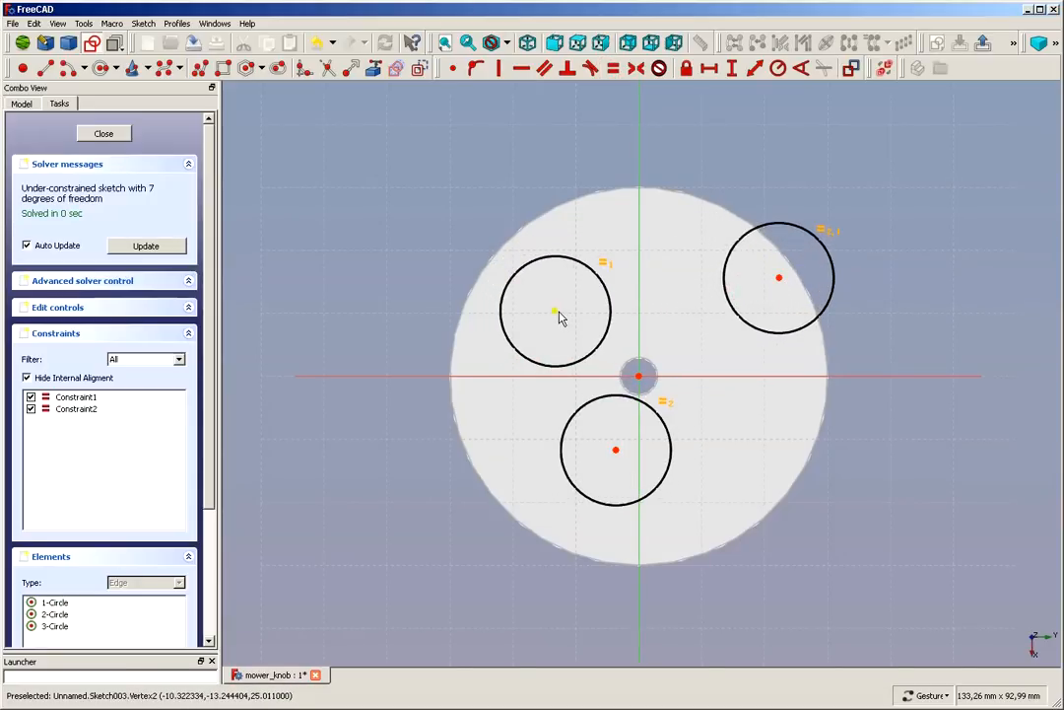
left_click_drag(559, 315, 489, 251)
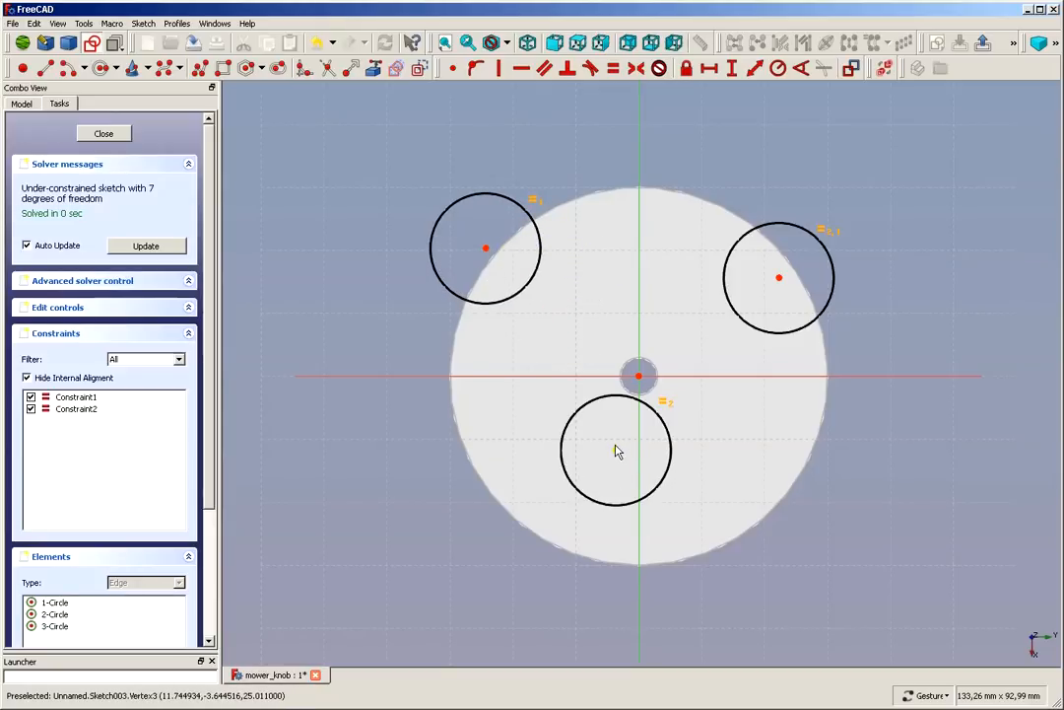
left_click_drag(616, 450, 511, 506)
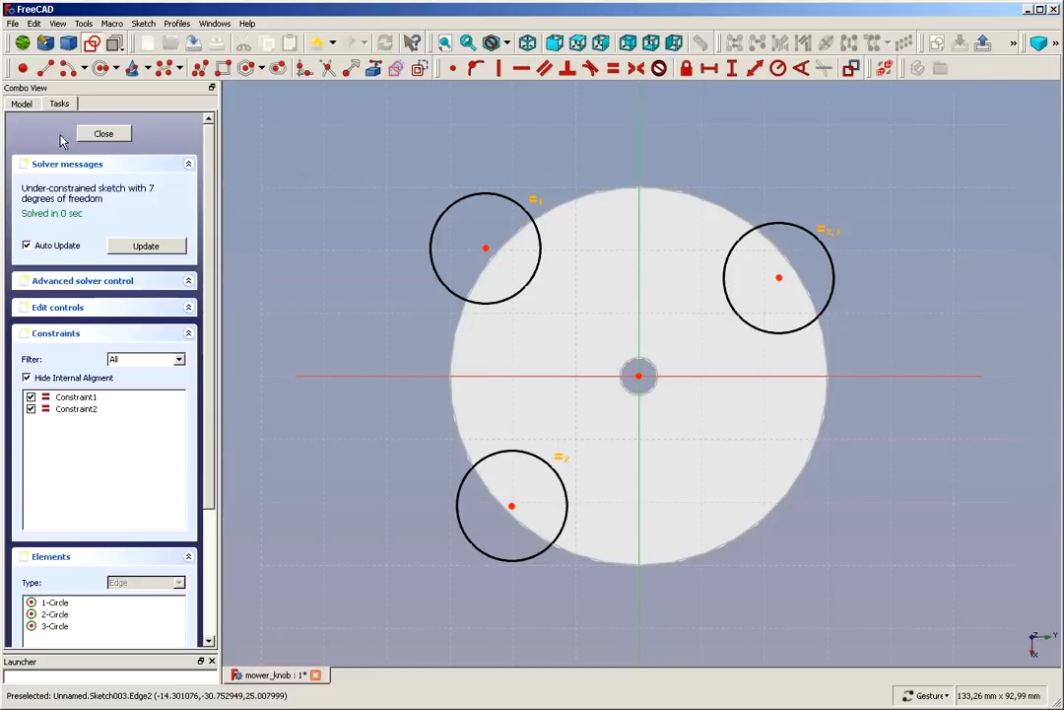
Step: Hide the Pocket feature so the Master sketch's circles show, and return to the open sketch's task view
left_click(23, 106)
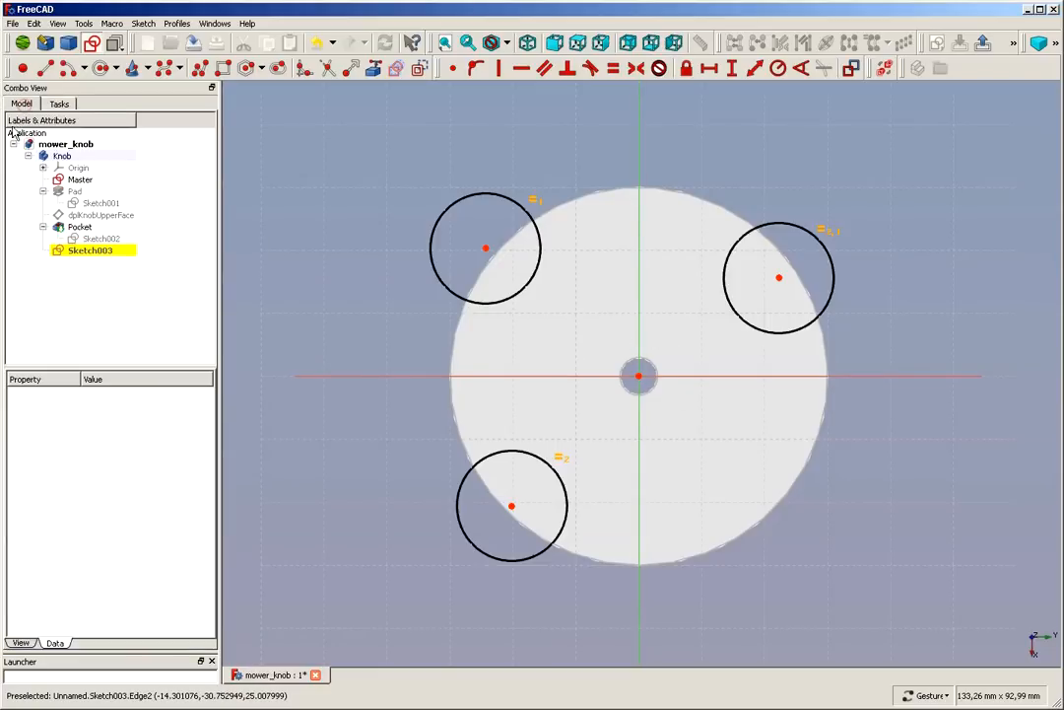
left_click(81, 227)
key("space")
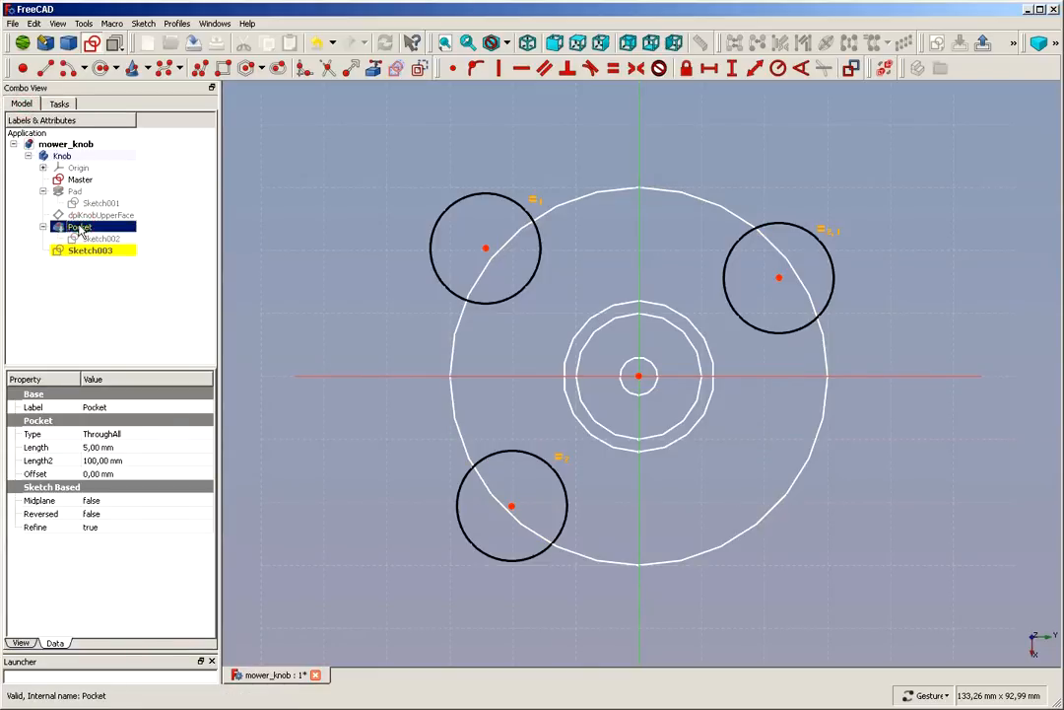
left_click(60, 105)
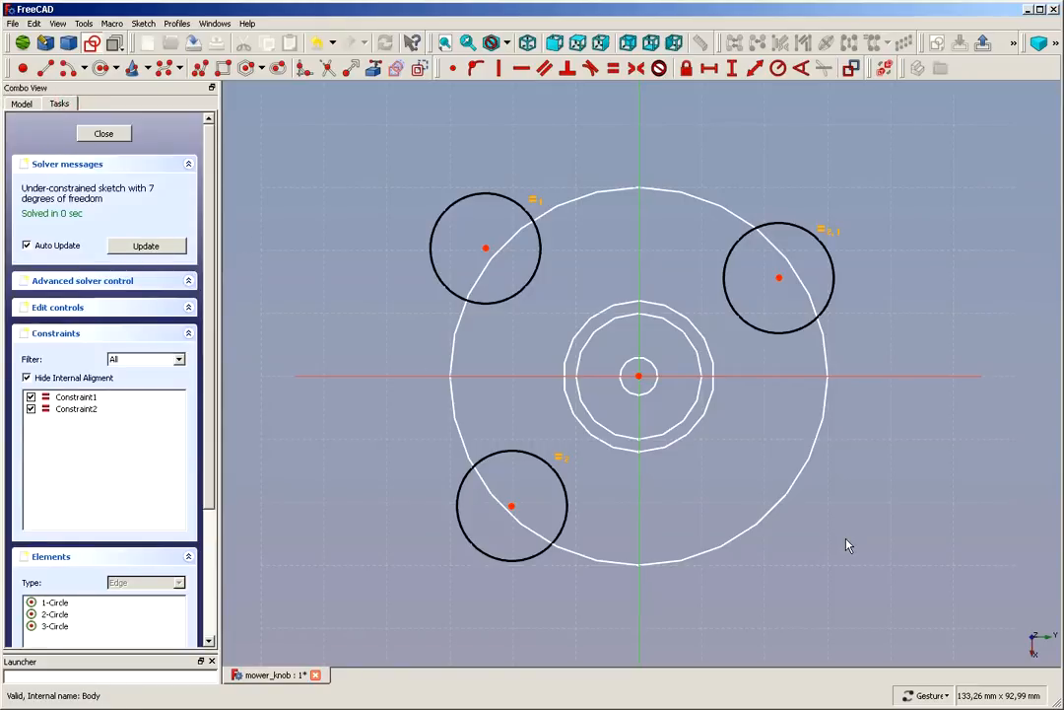
Step: Link the larger of the Master sketch's two mid-size circles into the sketch as external geometry
scroll(849, 540, "up", 1)
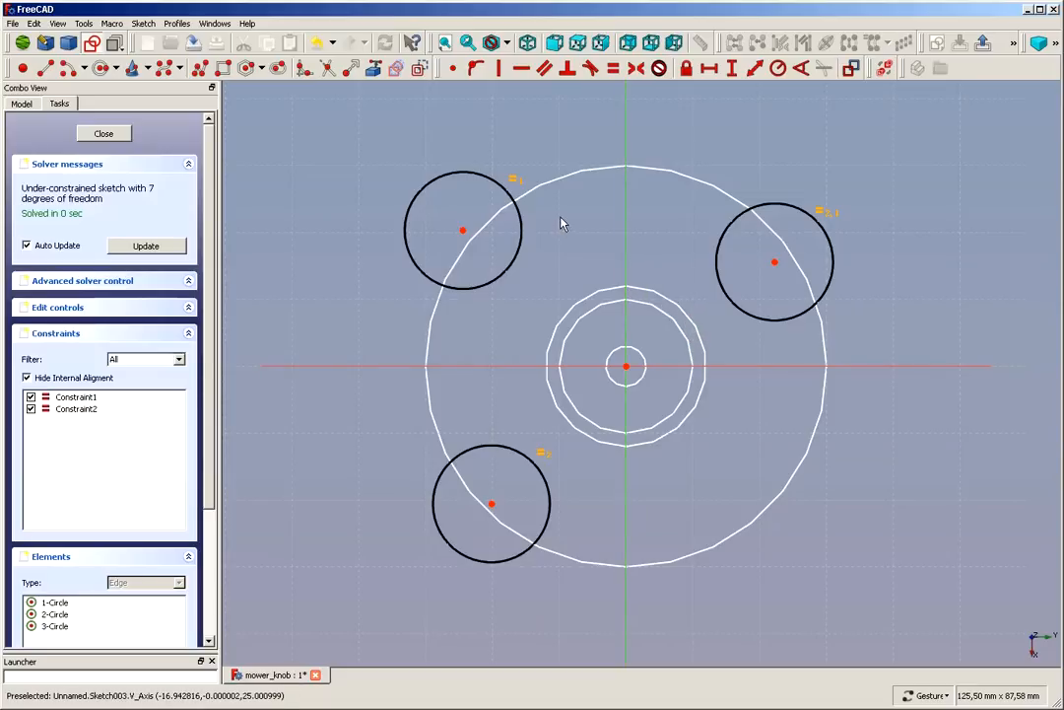
left_click(373, 68)
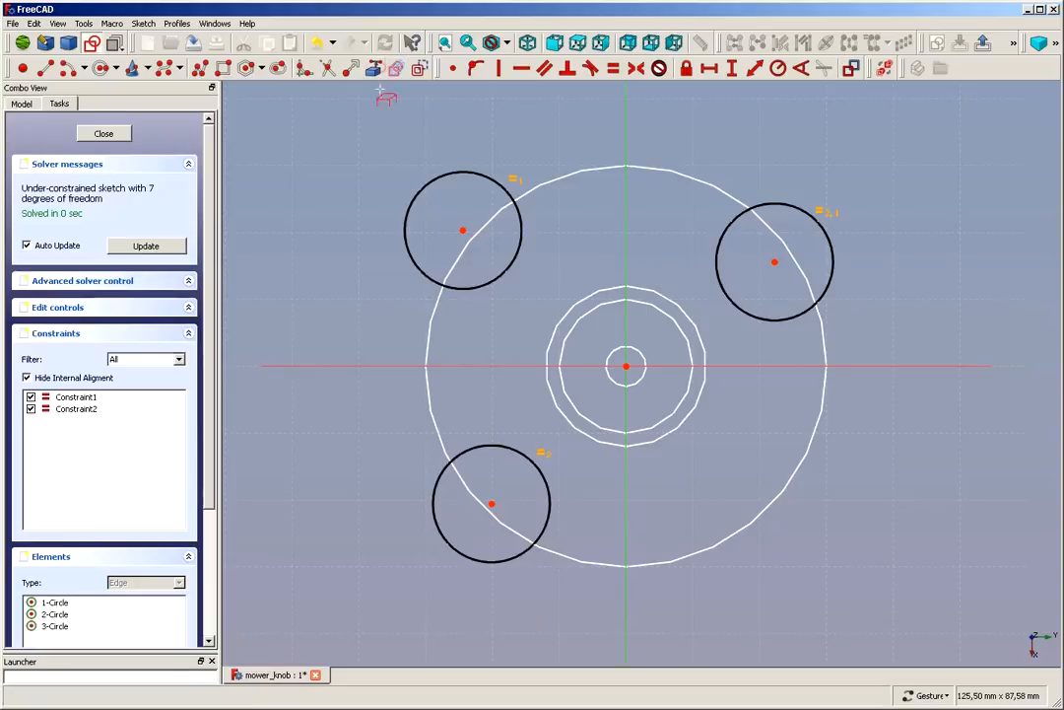
left_click(676, 296)
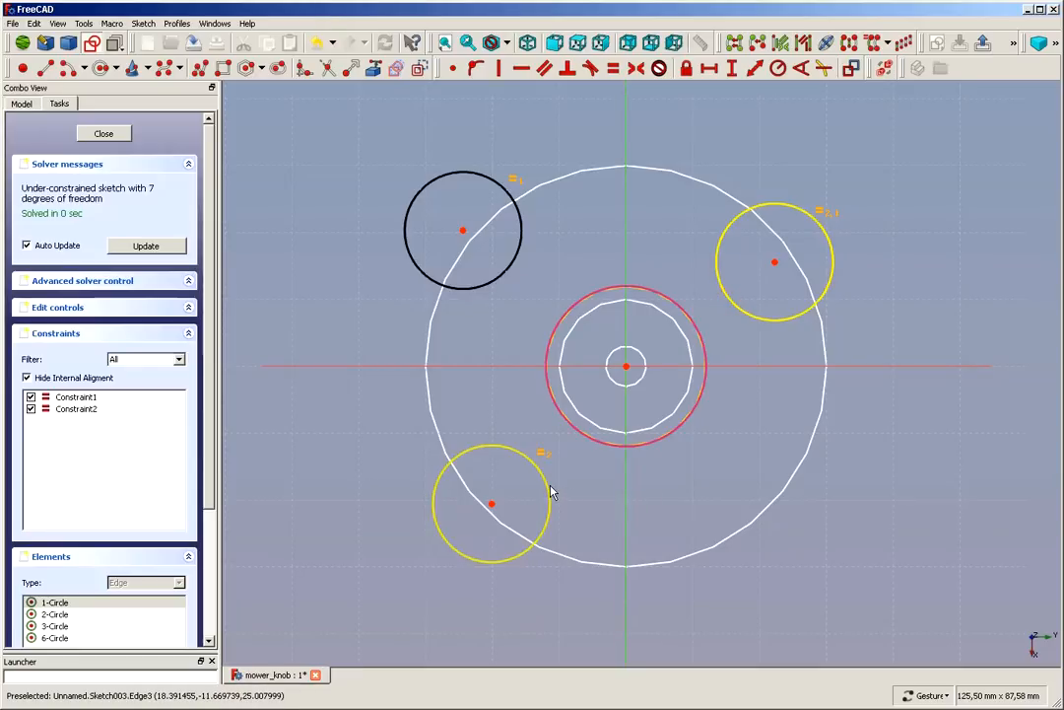
Step: Constrain the upper-right and upper-left circles each to be tangent to the linked external circle
left_click(712, 498)
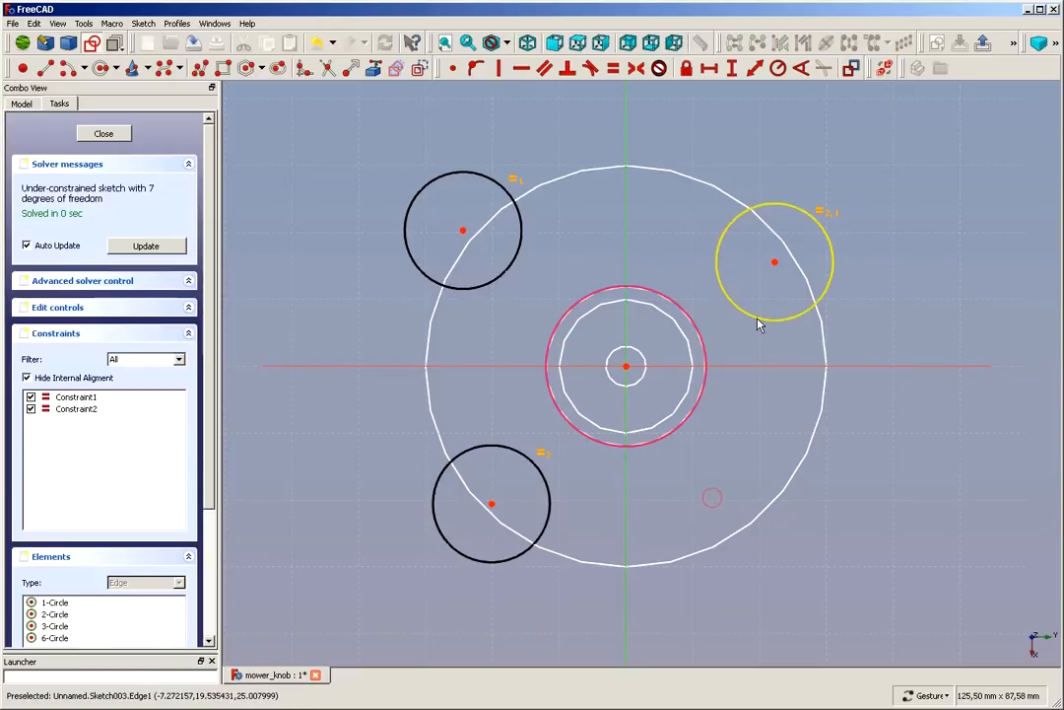
left_click(703, 331)
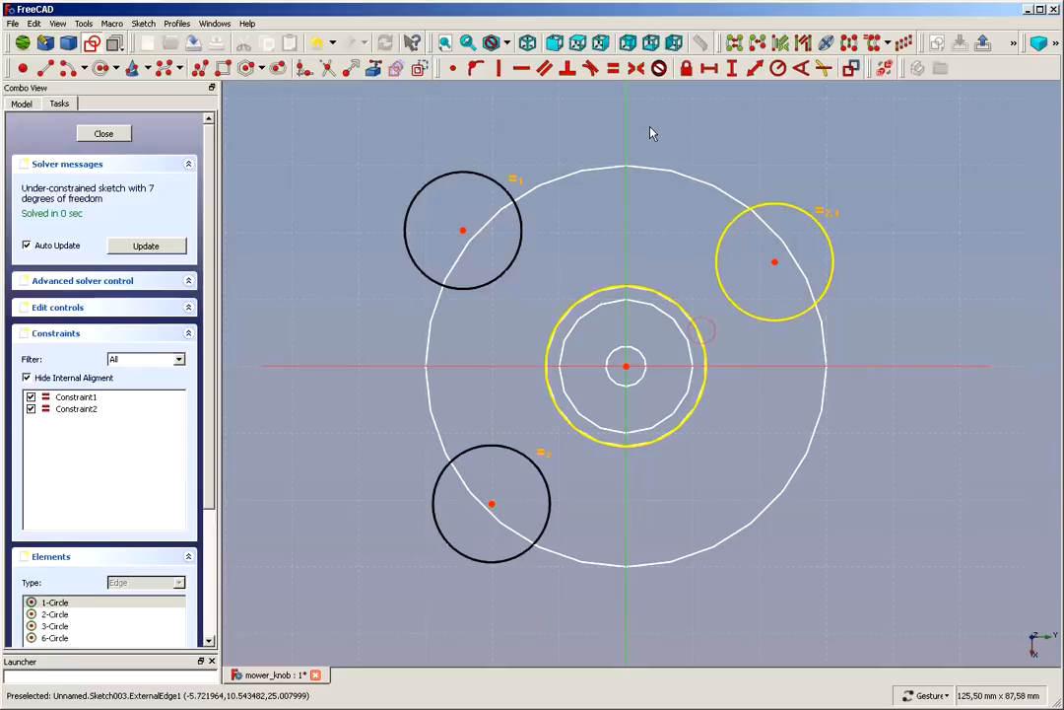
left_click(591, 68)
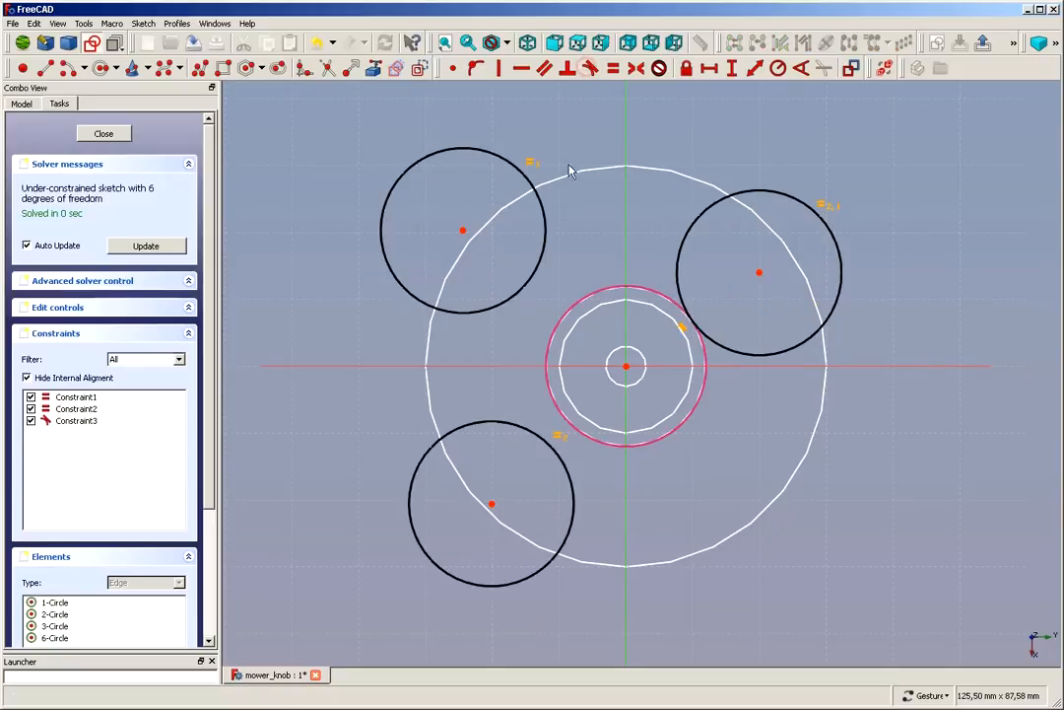
left_click(527, 279)
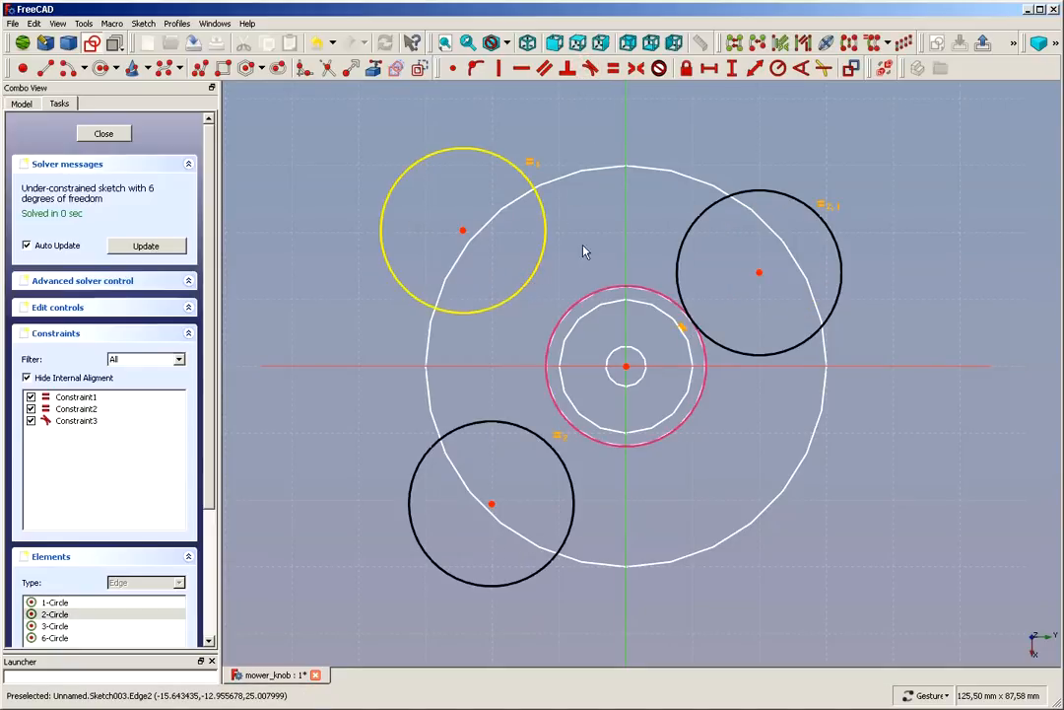
left_click(592, 300)
left_click(590, 68)
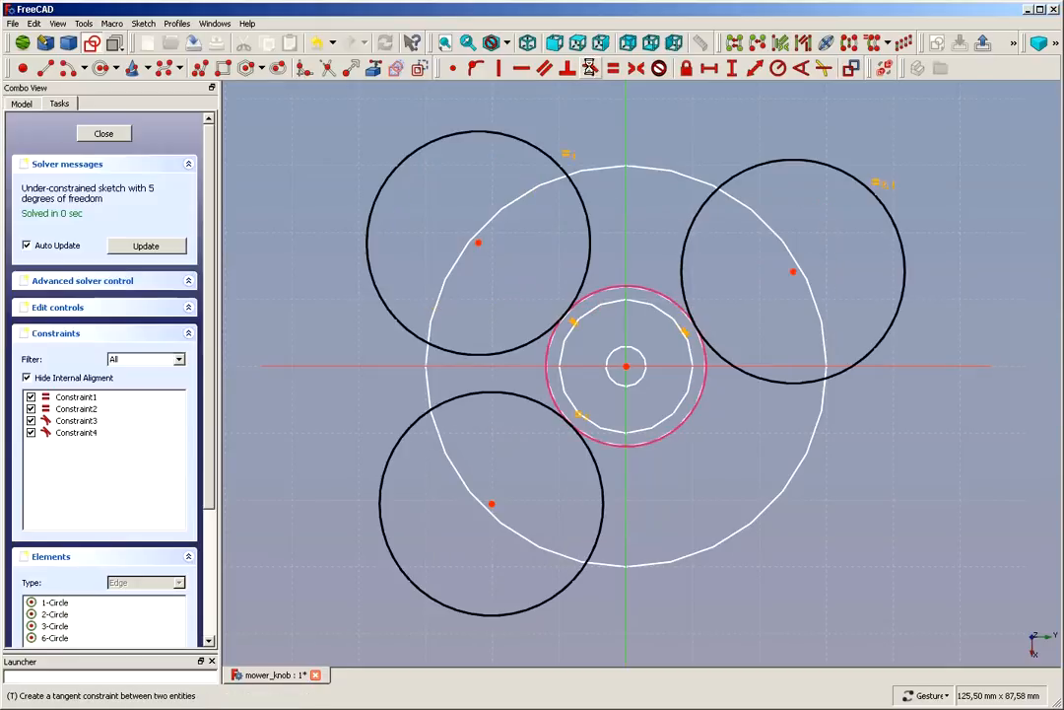
Step: Move the lower circle clear of the linked external circle and constrain the two to be tangent
left_click(592, 454)
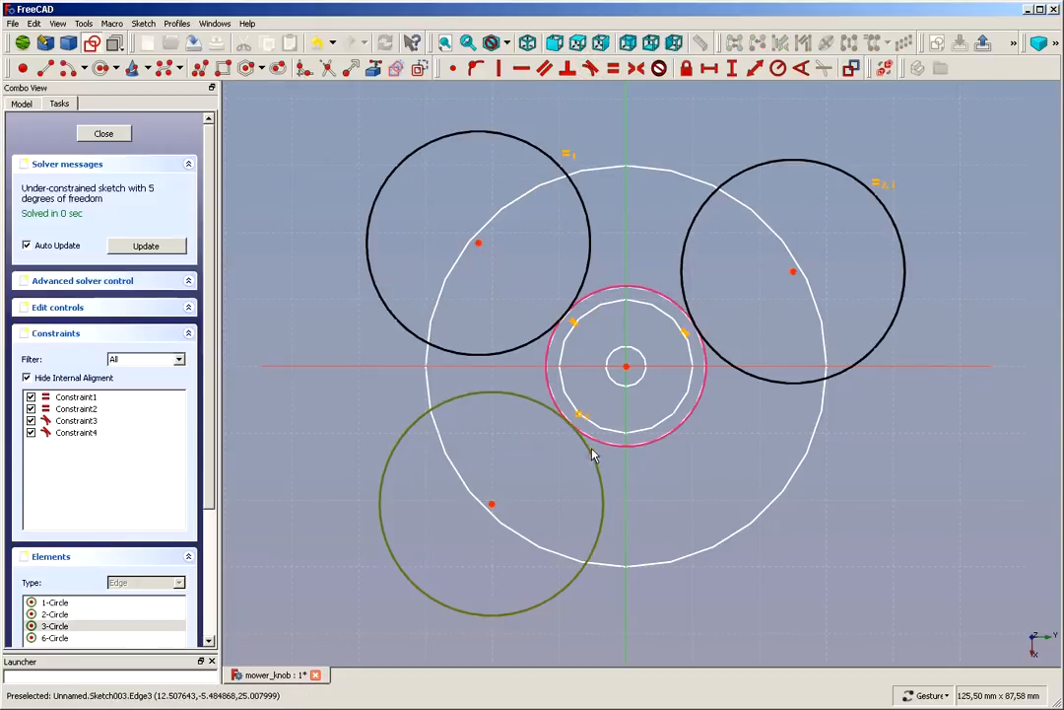
left_click(596, 447)
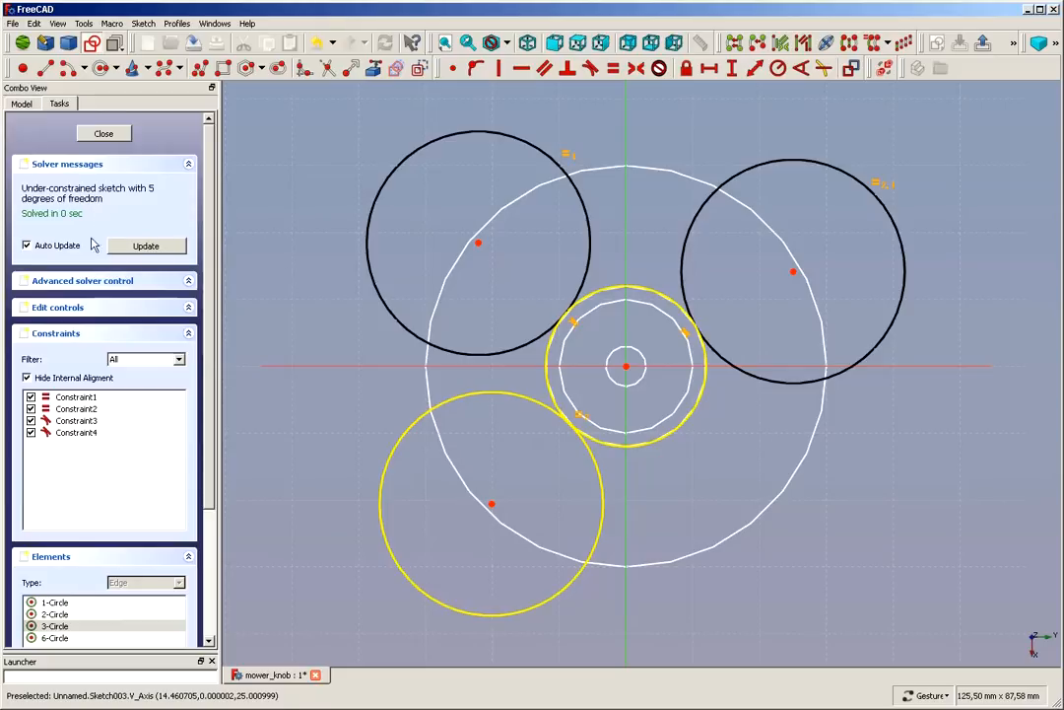
left_click_drag(493, 504, 488, 541)
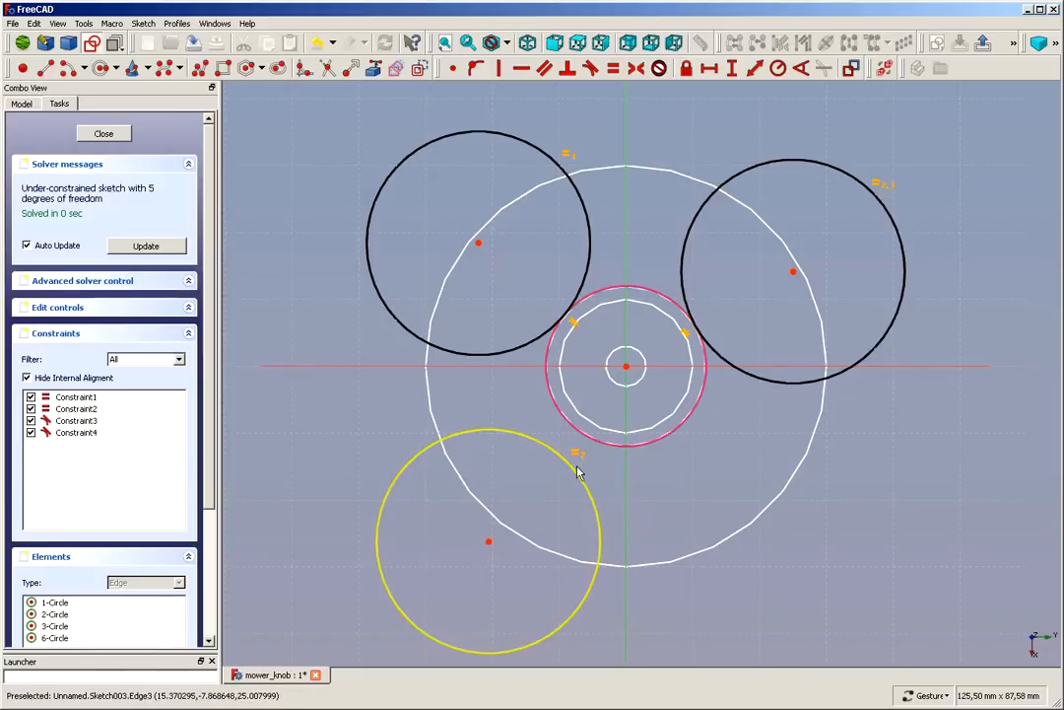
left_click(583, 441)
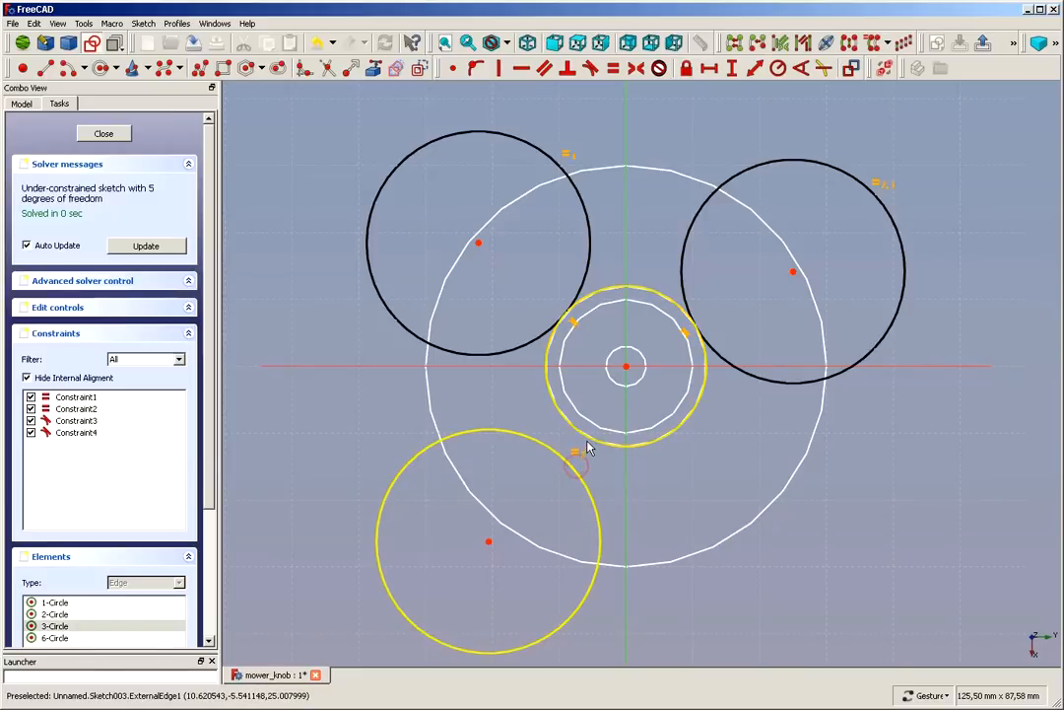
left_click(590, 68)
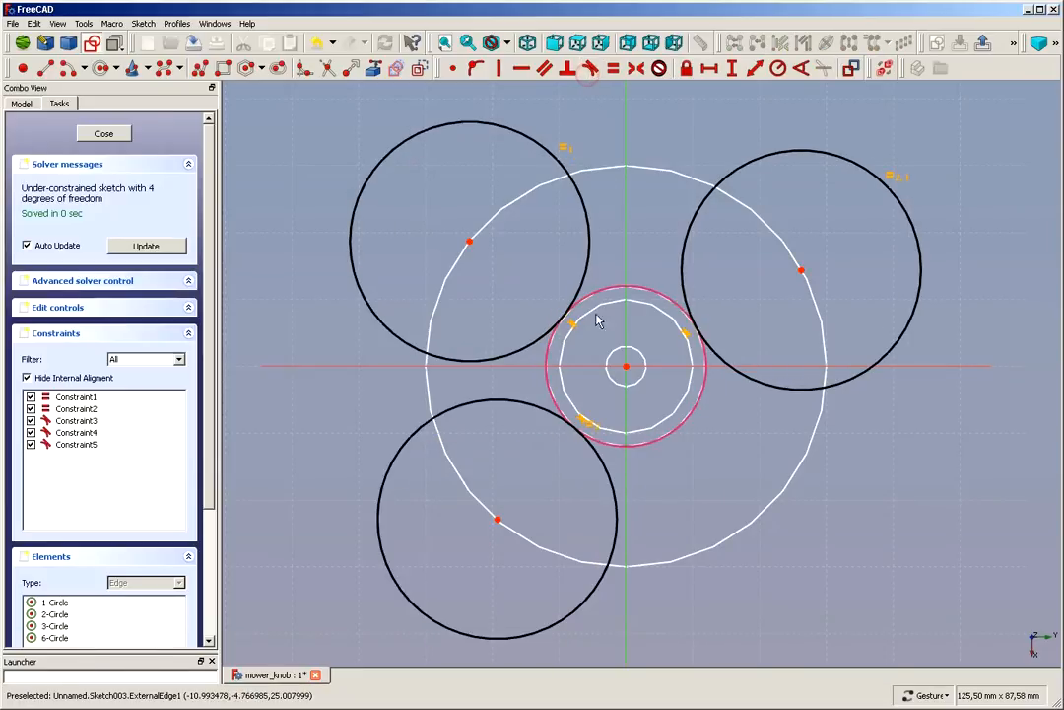
Step: Reposition the three tangent circles roughly evenly around the origin, with the lower circle's centre at about (-1.7, -30.1)
left_click_drag(497, 520, 653, 533)
left_click_drag(778, 288, 825, 300)
left_click_drag(462, 235, 434, 266)
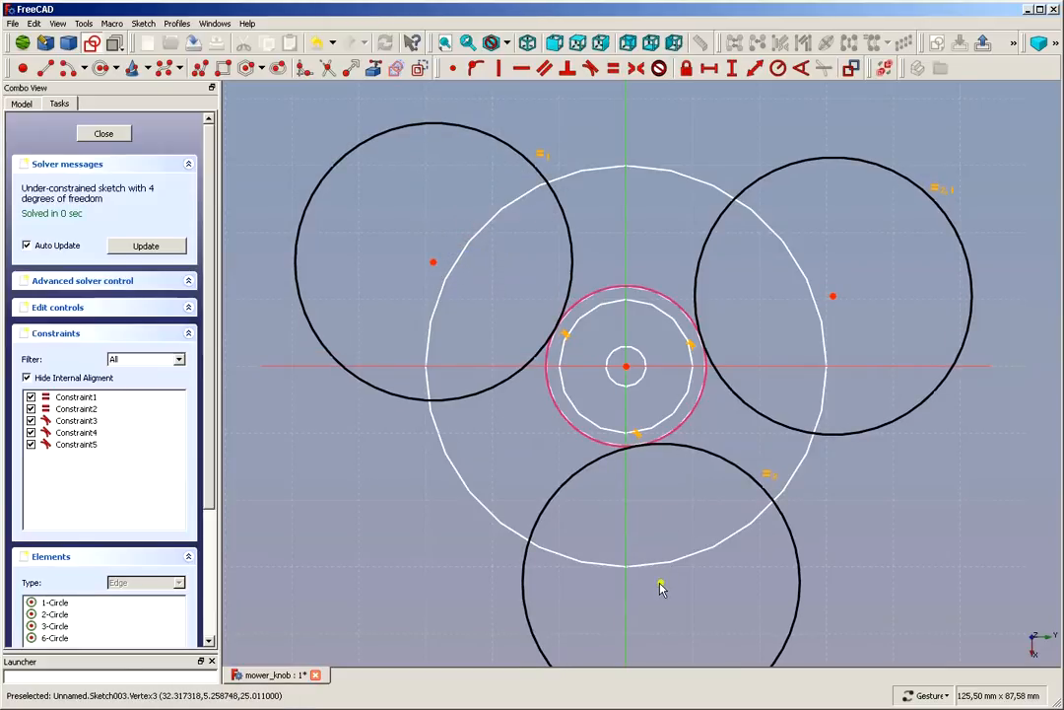
left_click_drag(661, 582, 616, 573)
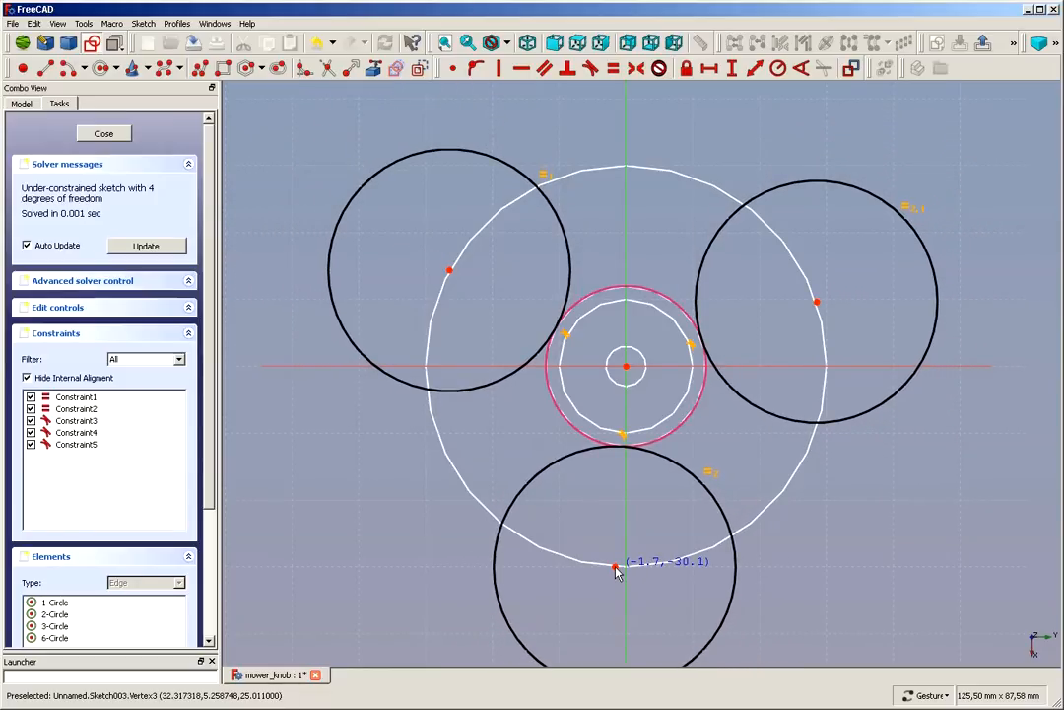
left_click_drag(616, 573, 616, 573)
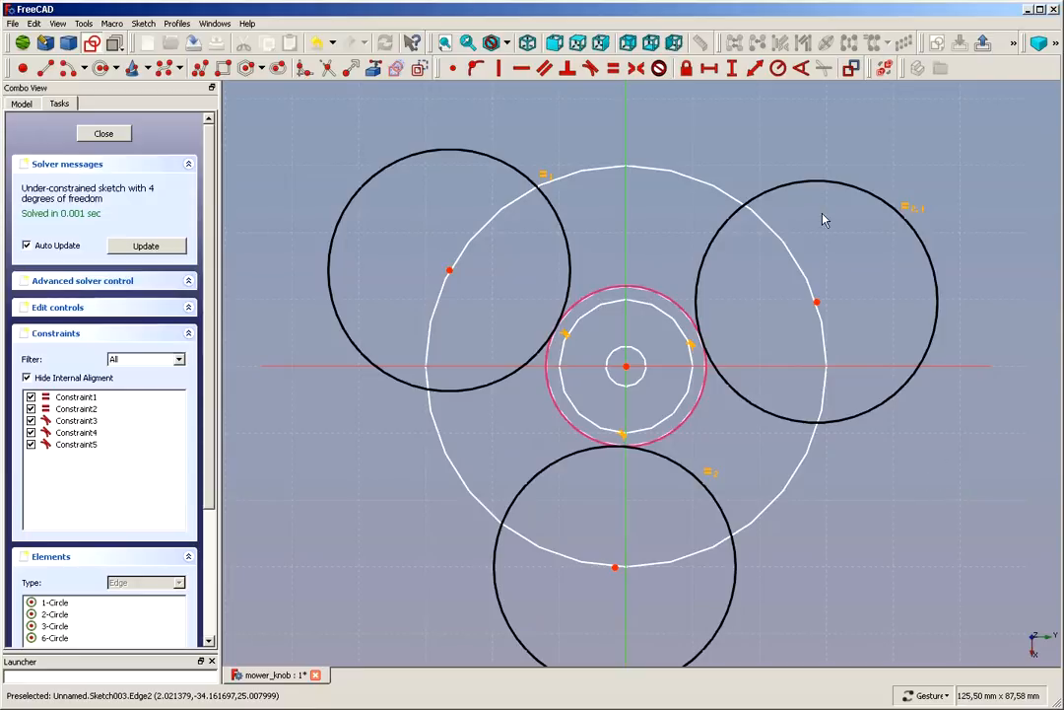
Step: Link the Master sketch's outer circle as external geometry and constrain the upper-right circle's centre to lie on it
mouse_move(817, 302)
left_mouse_down()
mouse_move(827, 295)
mouse_move(803, 306)
mouse_move(823, 293)
left_mouse_up()
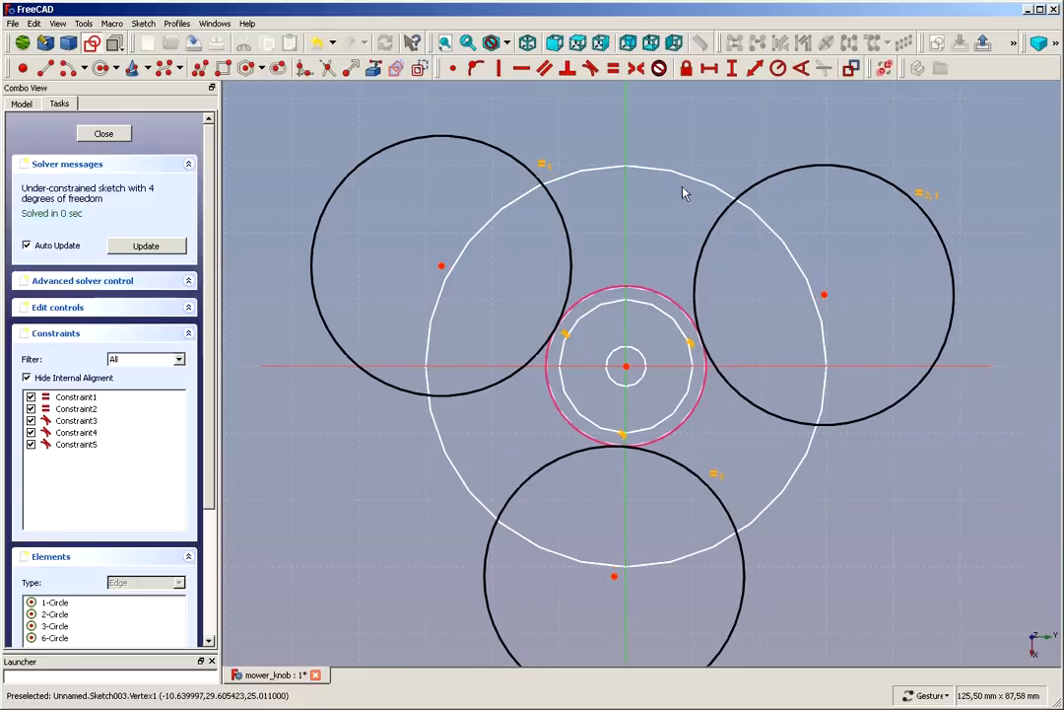
left_click(376, 70)
left_click(605, 167)
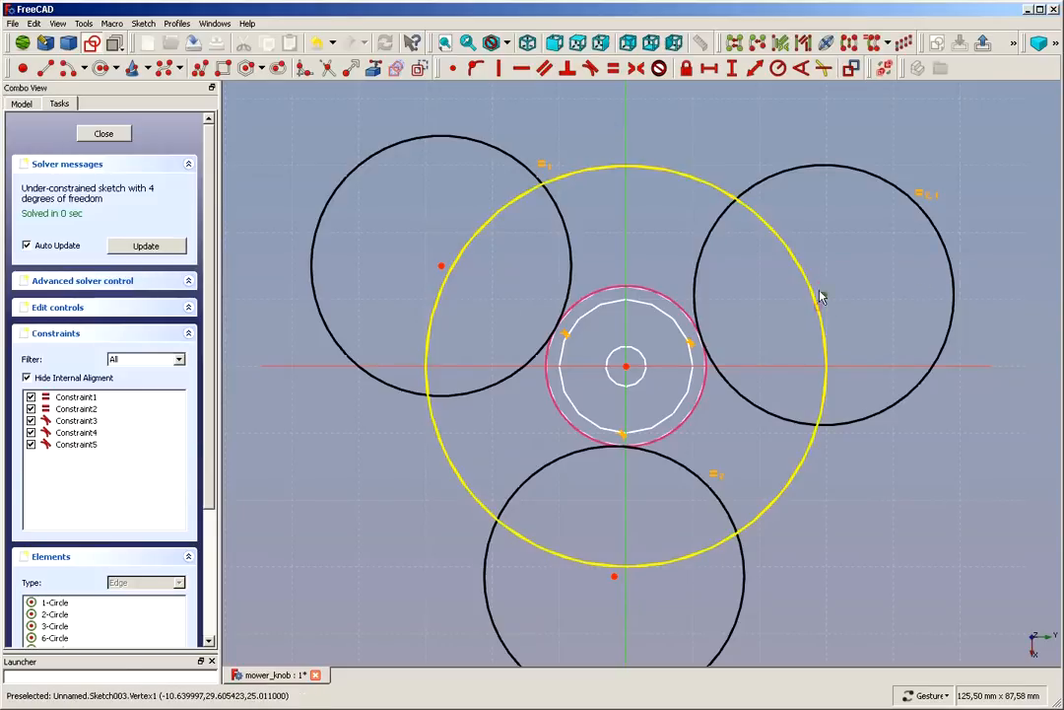
left_click(476, 69)
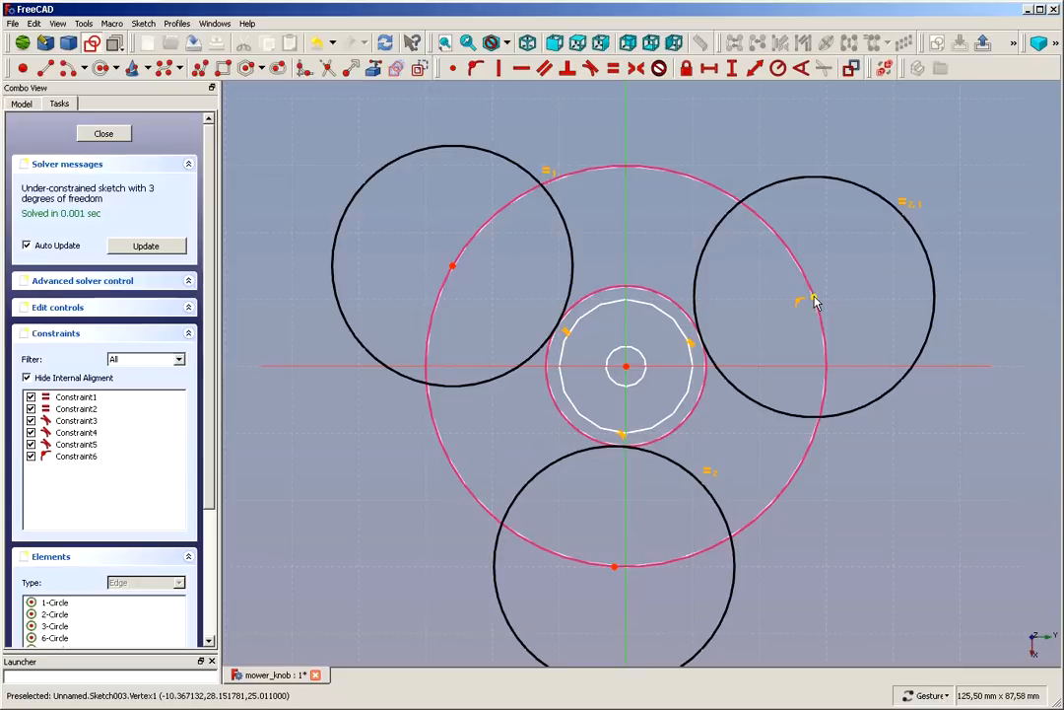
Step: Move the upper-right and upper-left circles' centres along the linked outer circle to test their remaining freedom
mouse_move(815, 301)
left_mouse_down()
mouse_move(829, 330)
mouse_move(796, 245)
mouse_move(815, 308)
left_mouse_up()
left_click_drag(453, 272, 426, 307)
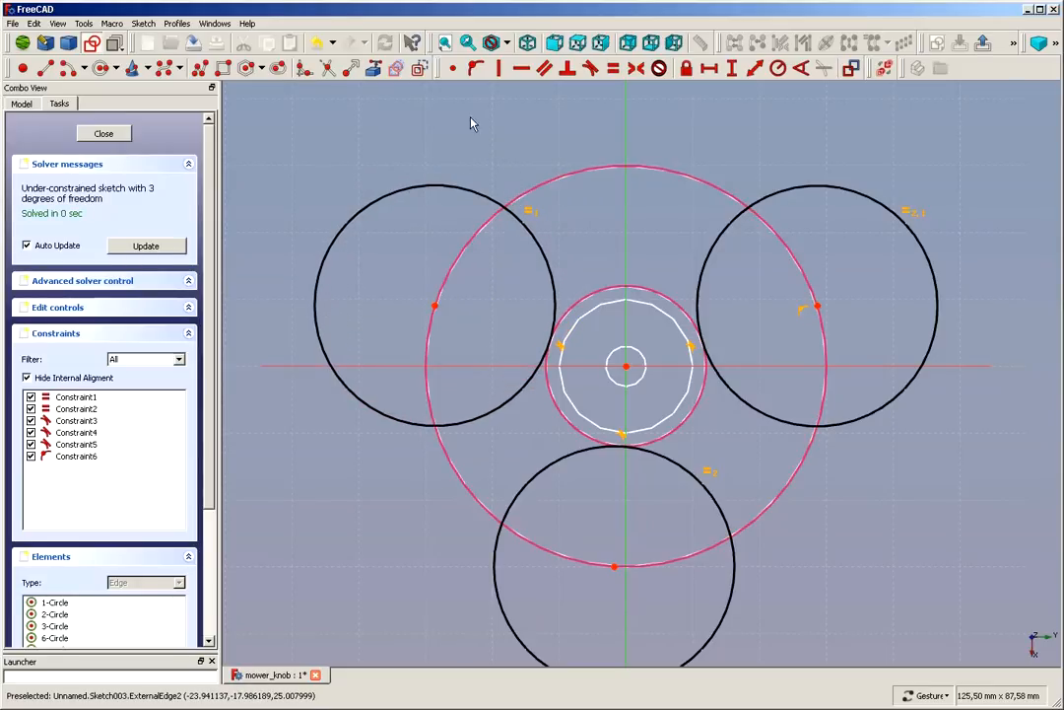
left_click_drag(440, 313, 449, 289)
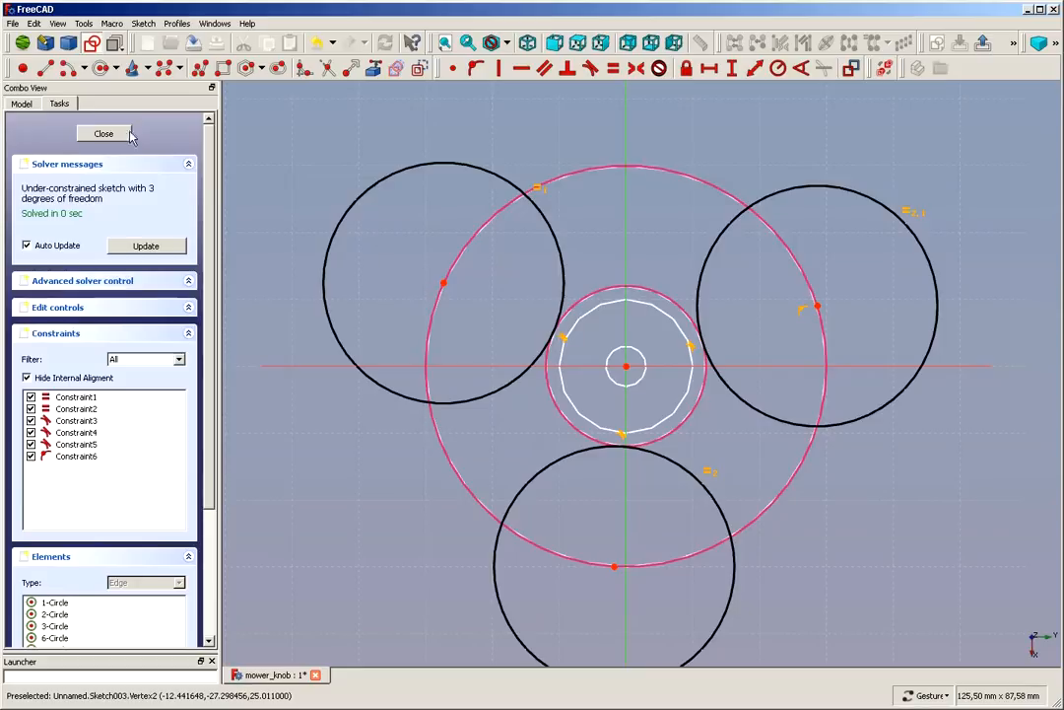
Step: Draw three lines forming a closed triangle between the centres of the three cutout circles
left_click(47, 70)
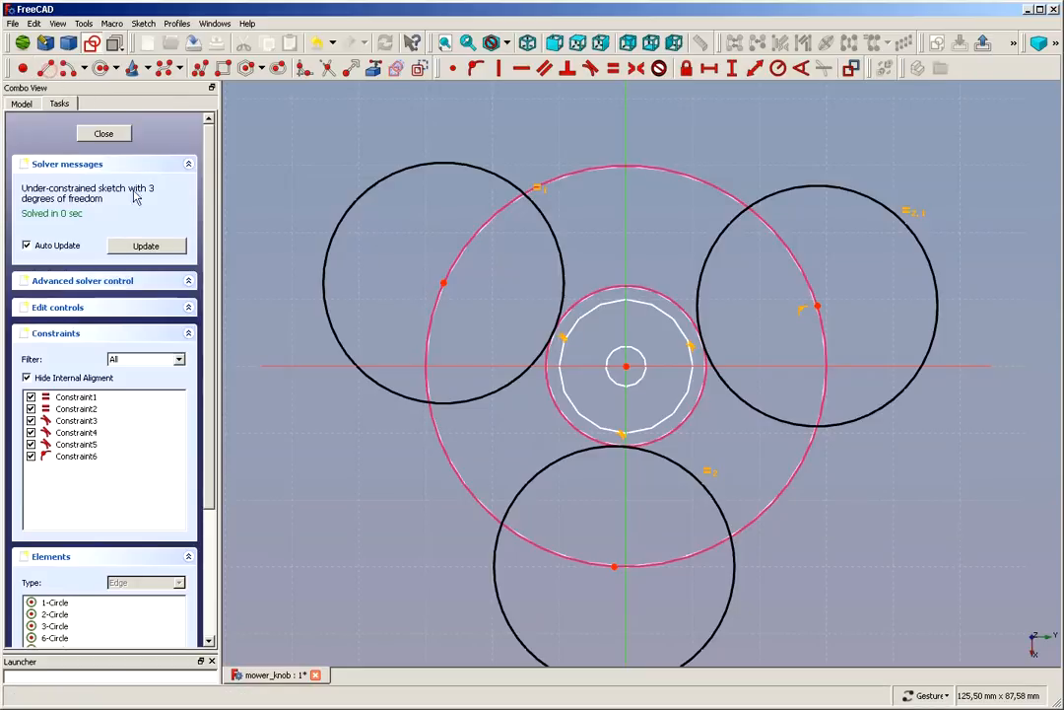
left_click(443, 283)
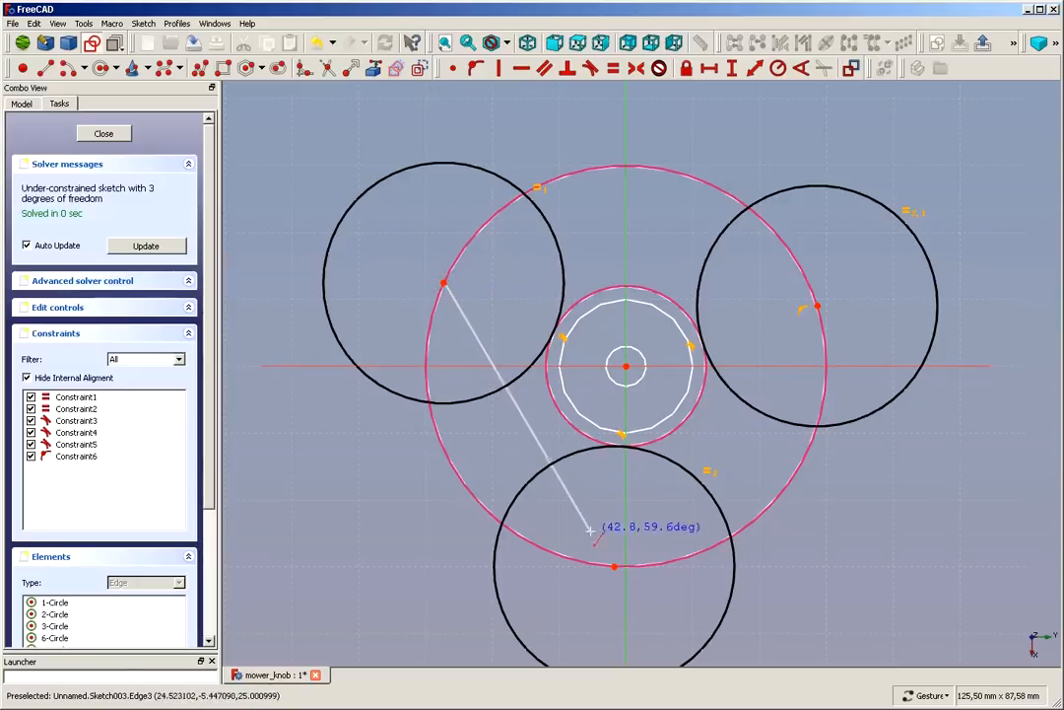
left_click(615, 565)
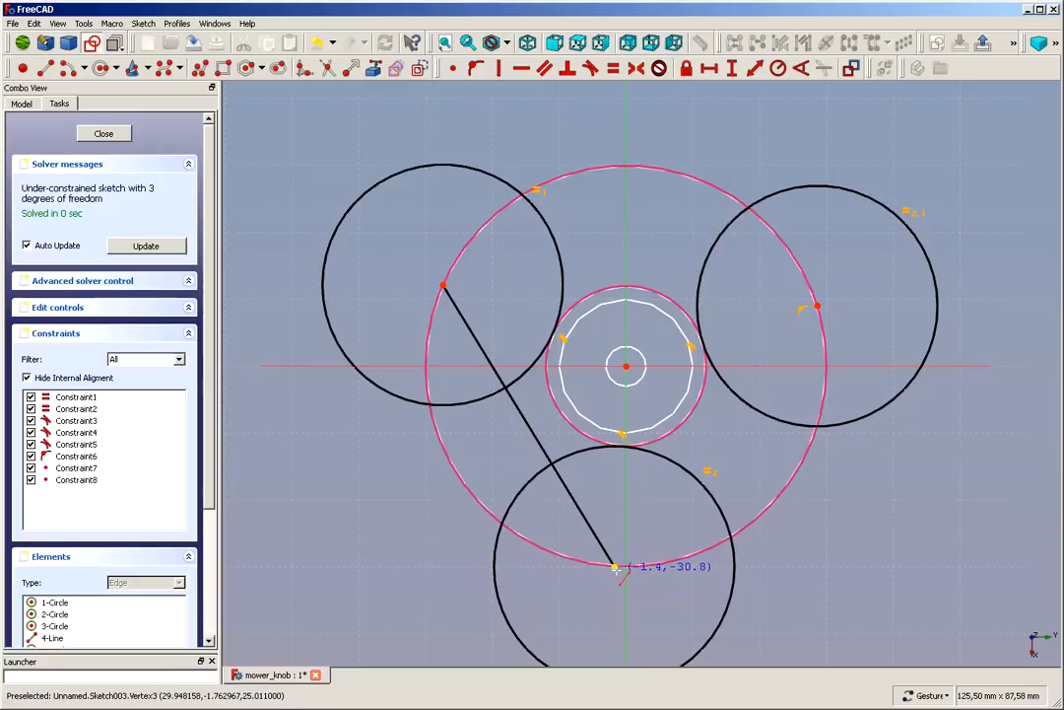
left_click(614, 566)
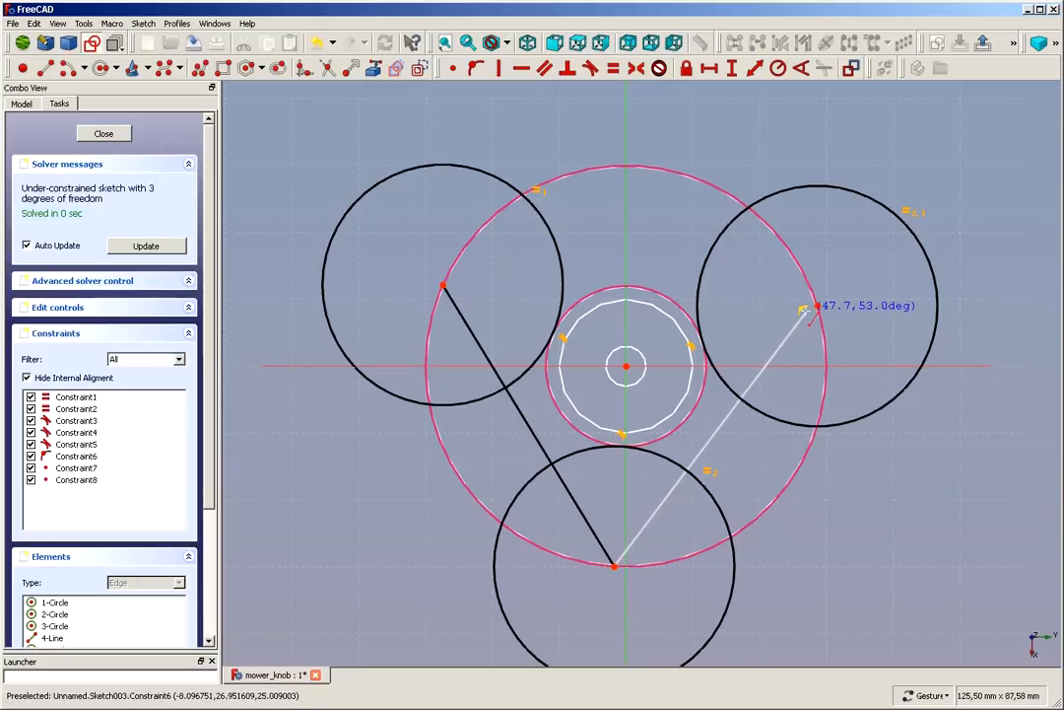
left_click(817, 306)
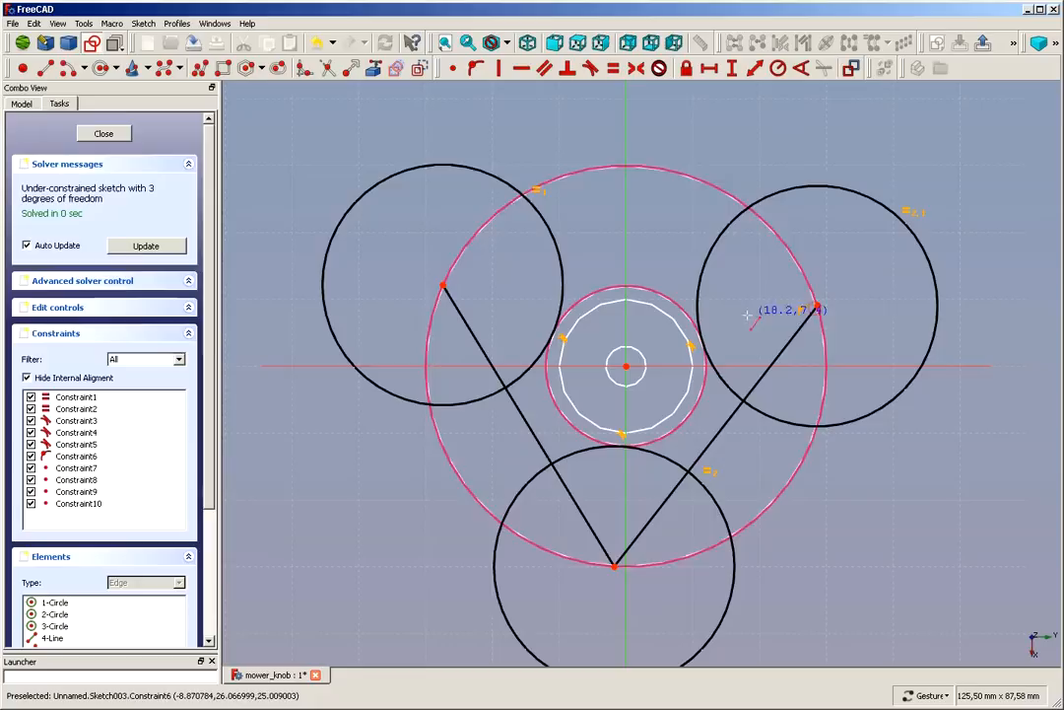
left_click(817, 308)
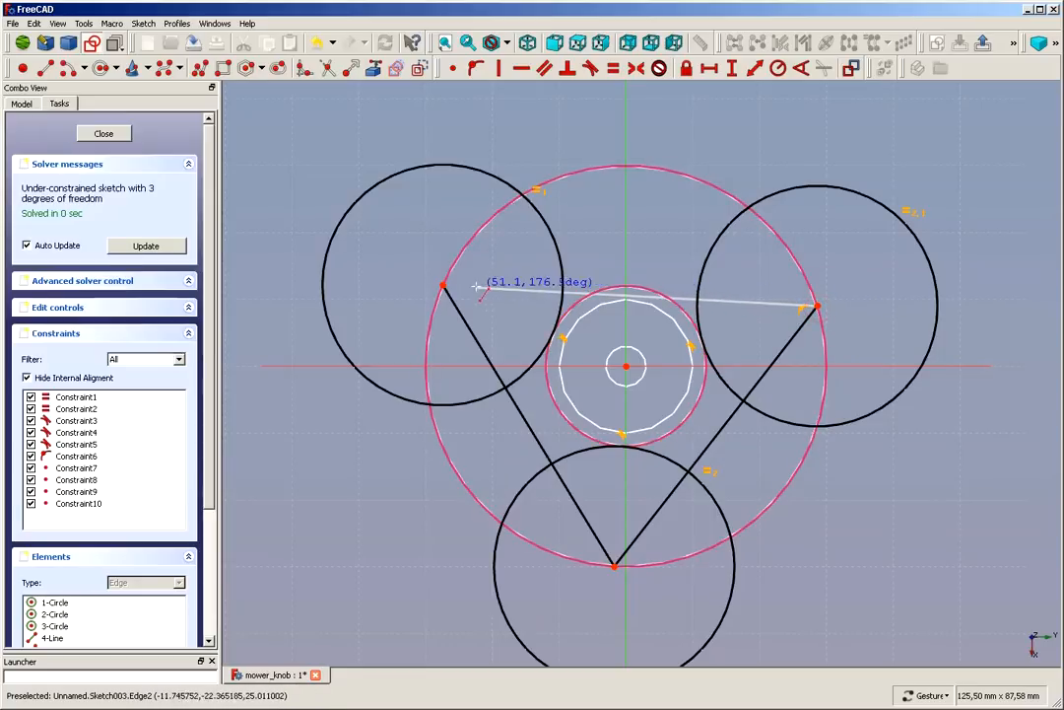
left_click(444, 285)
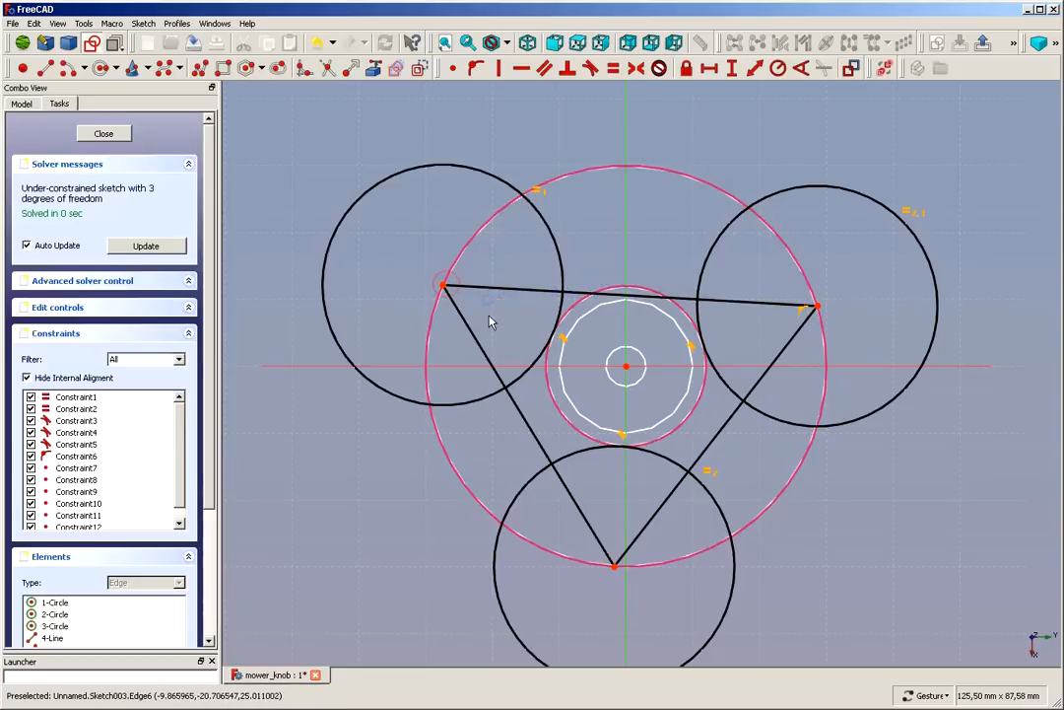
Step: Constrain the three sides of the triangle between the circle centres to equal length
left_click_drag(578, 297, 552, 278)
mouse_move(678, 451)
left_mouse_down()
mouse_move(744, 470)
mouse_move(670, 456)
left_mouse_up()
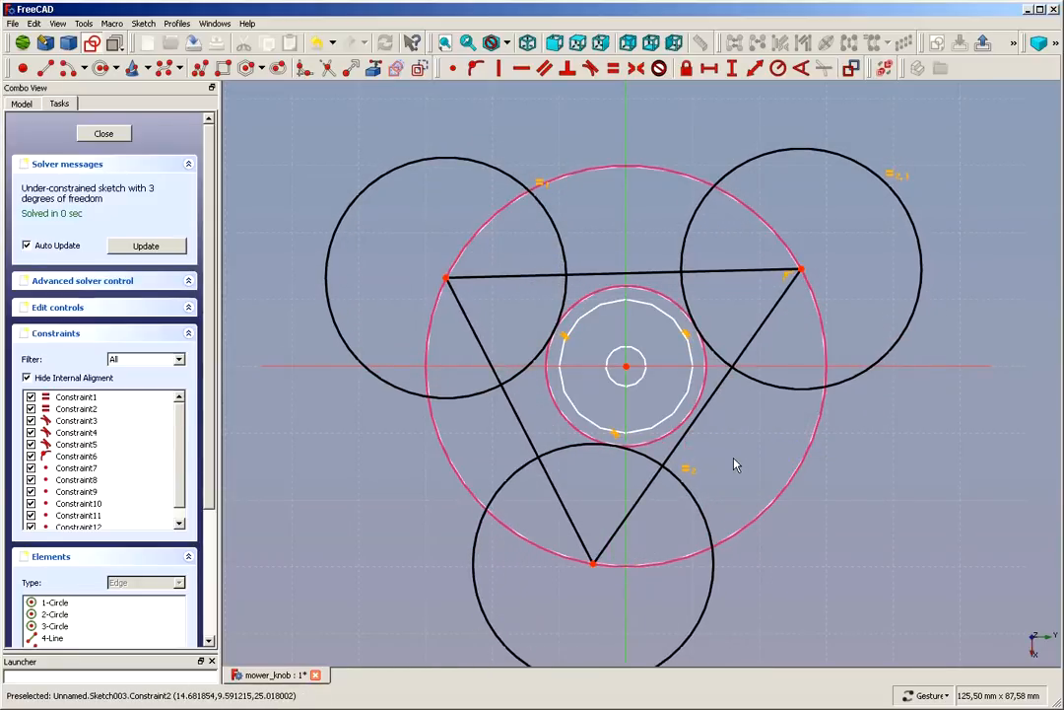
left_click(523, 421)
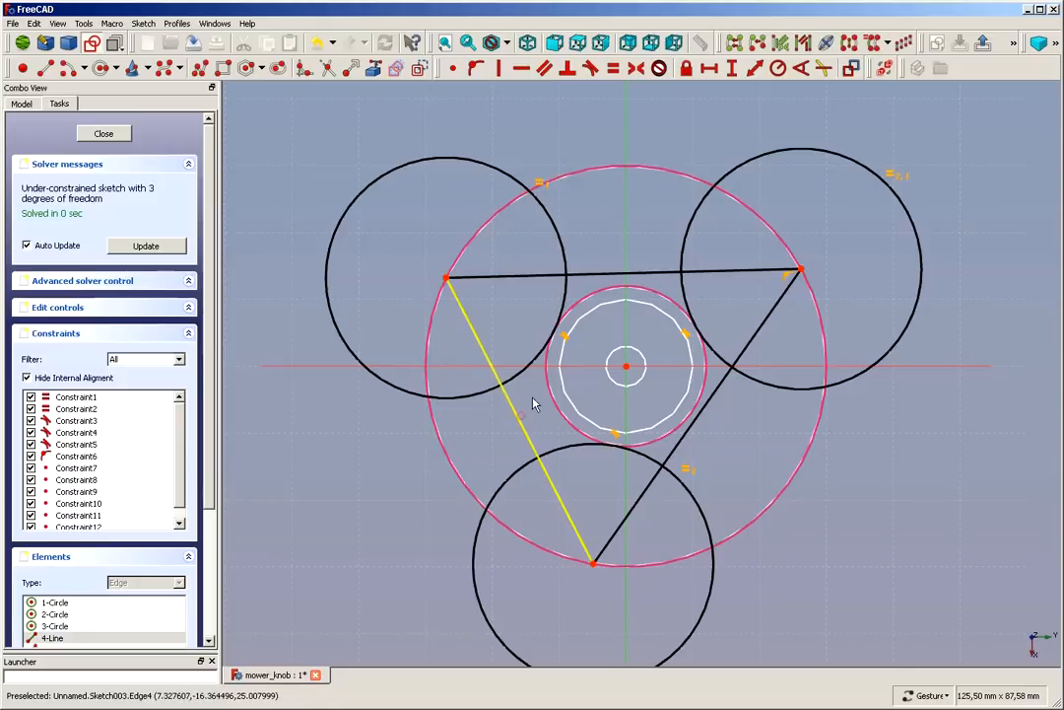
left_click(616, 274)
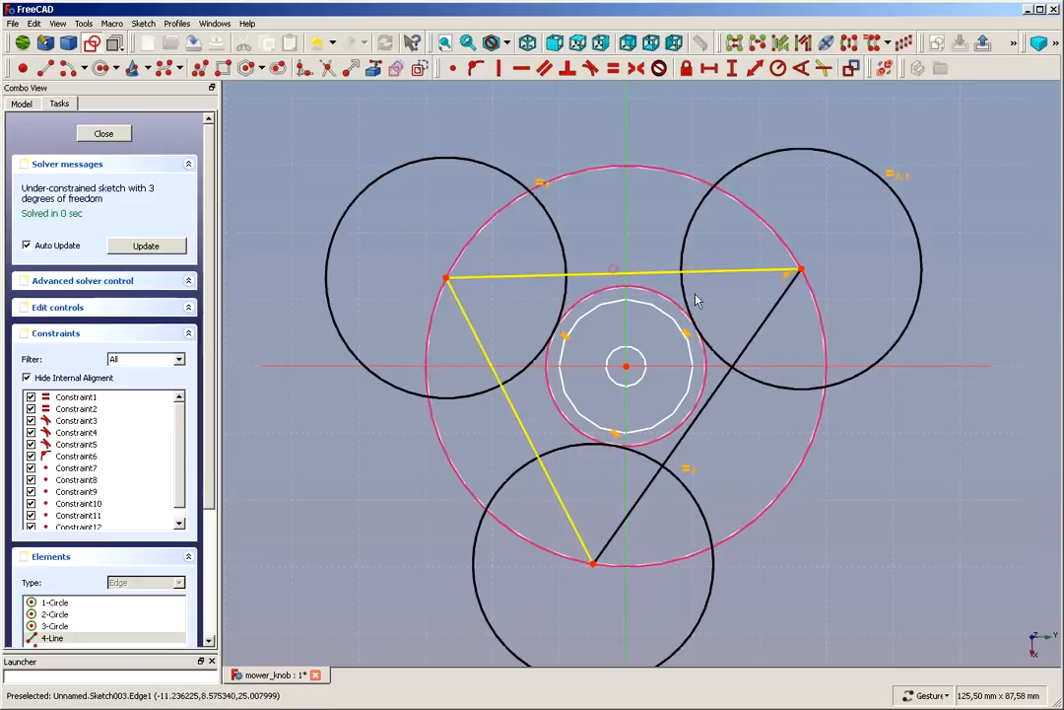
left_click(728, 375)
left_click(613, 67)
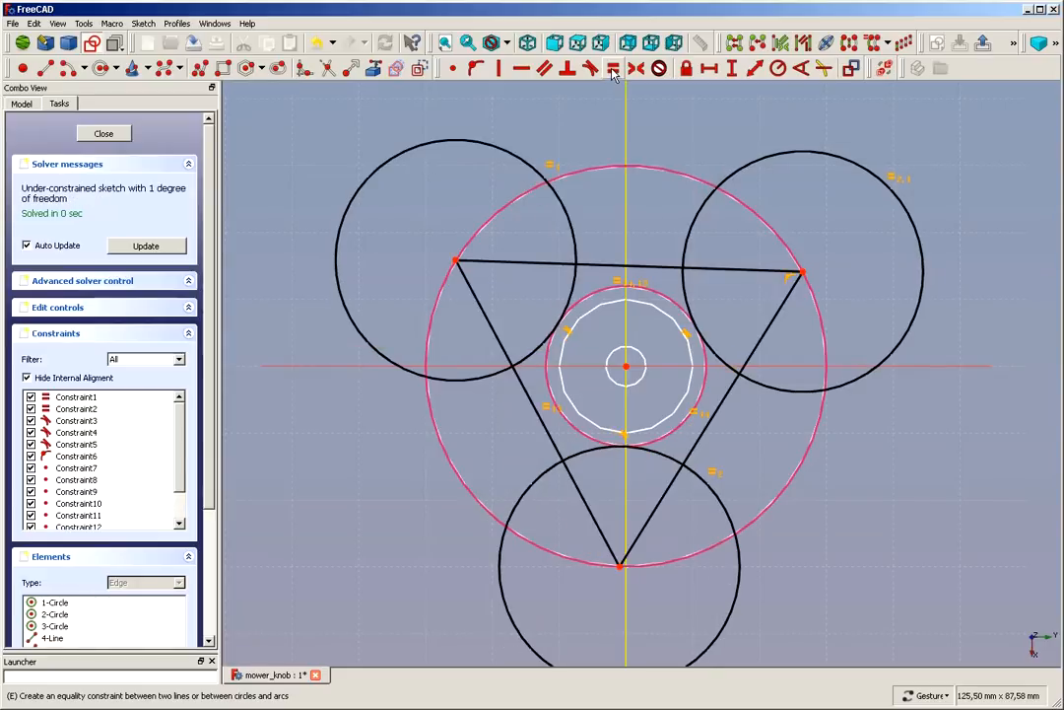
Step: Constrain the triangle's upper side to be horizontal
left_click_drag(800, 274, 732, 298)
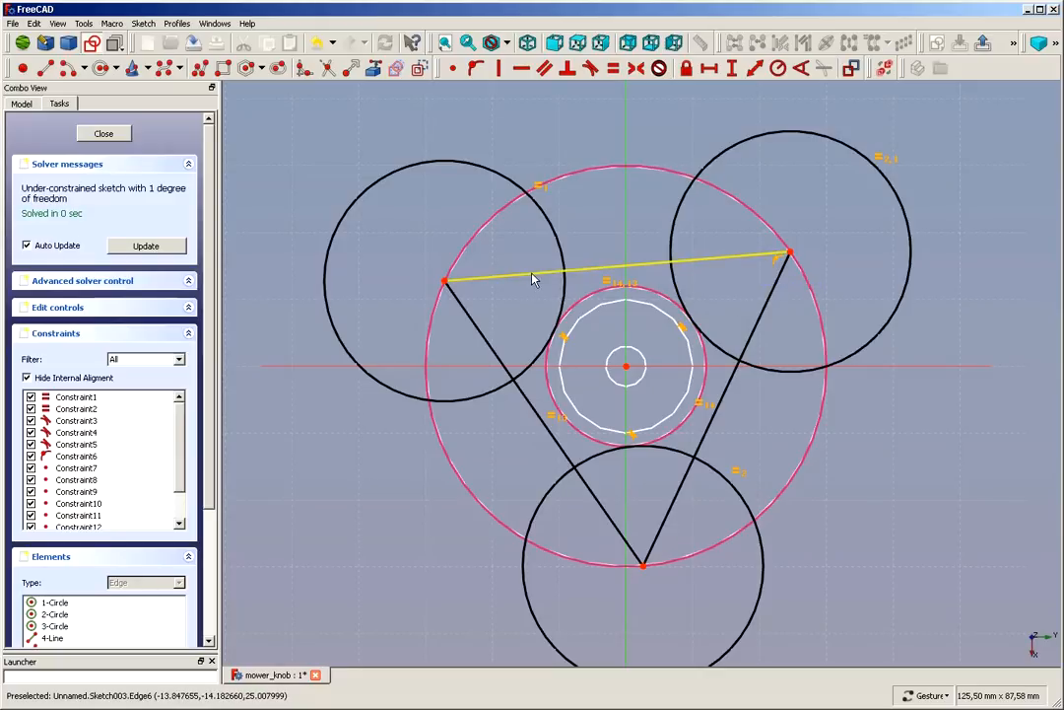
left_click(629, 267)
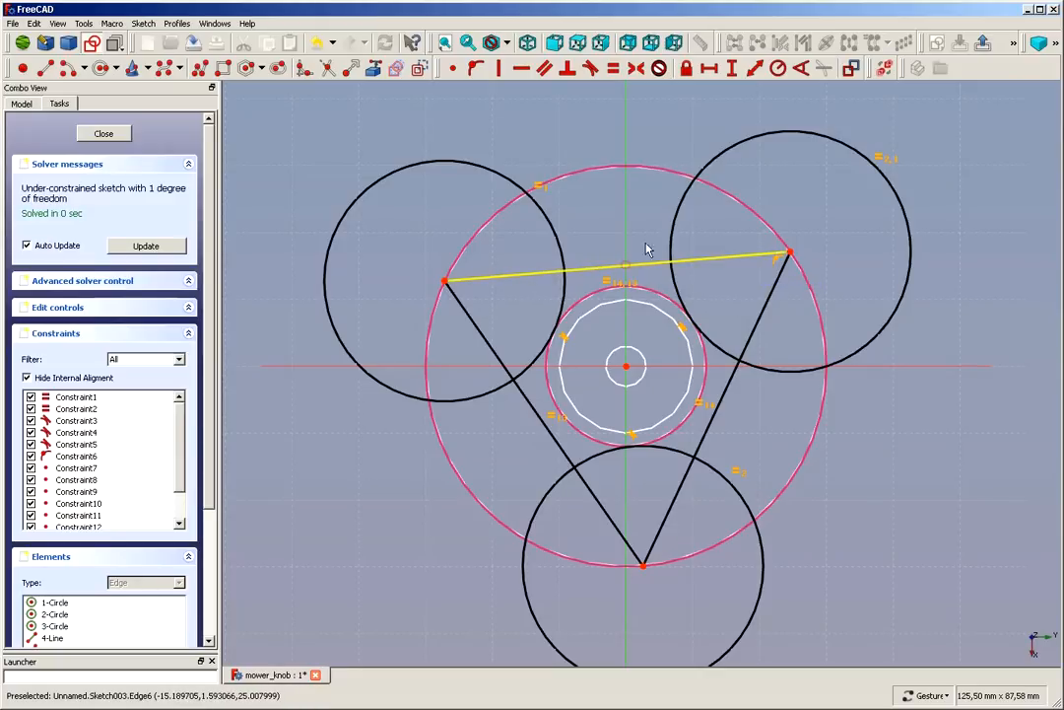
left_click(521, 68)
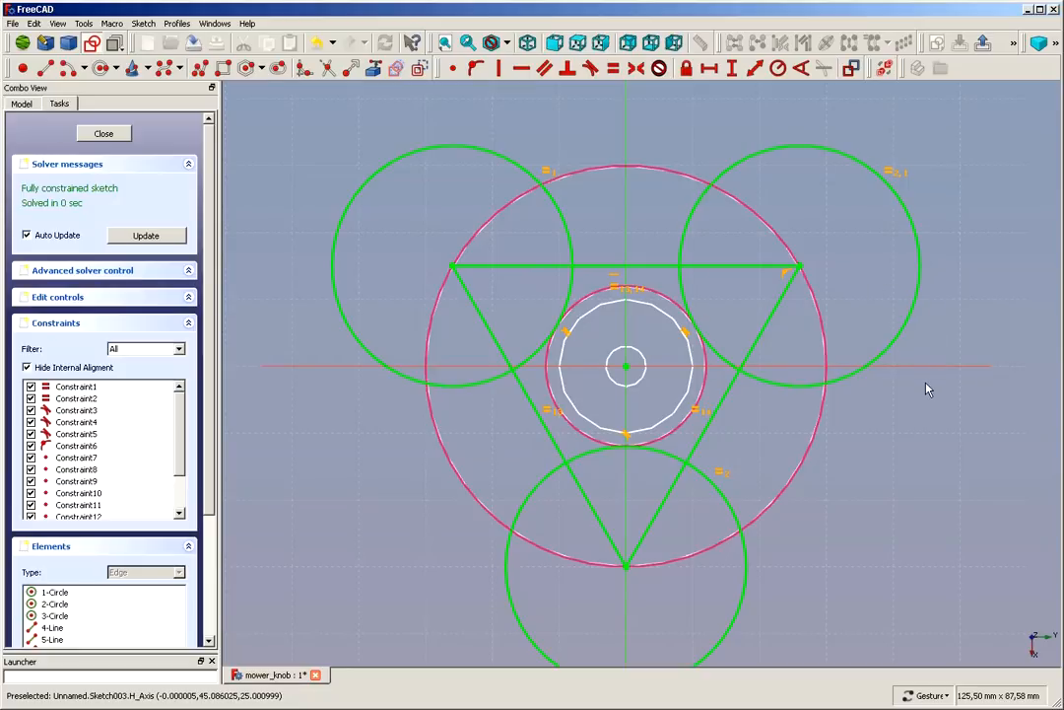
Step: Convert the three triangle lines to construction geometry
left_click(635, 268)
left_click(718, 408)
left_click(543, 425)
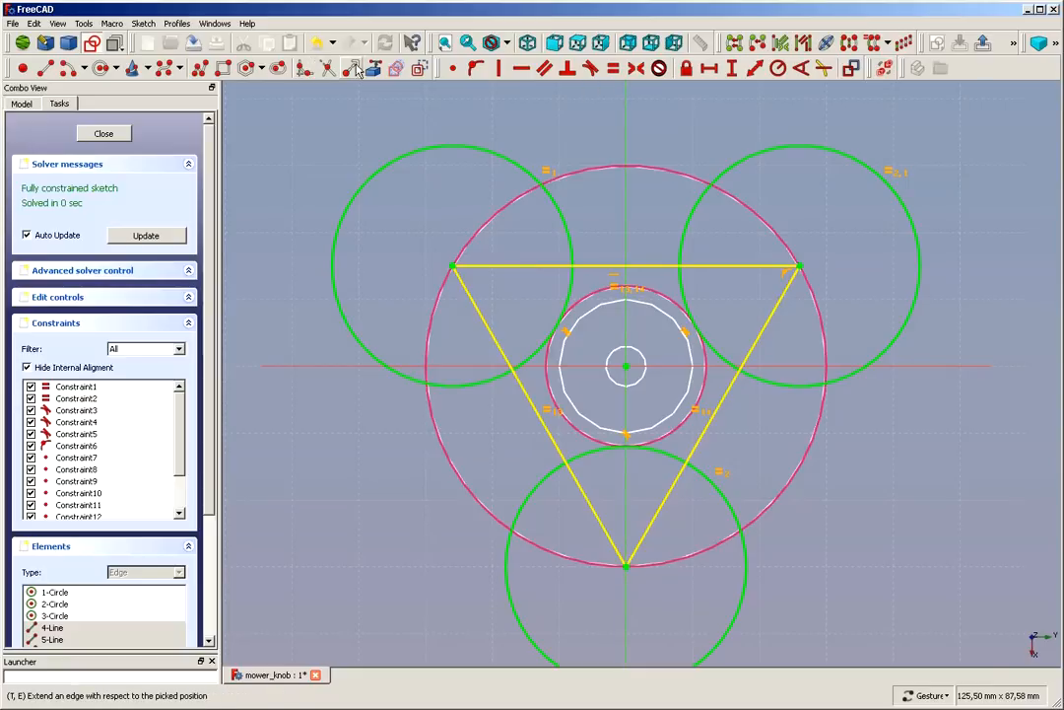
left_click(420, 68)
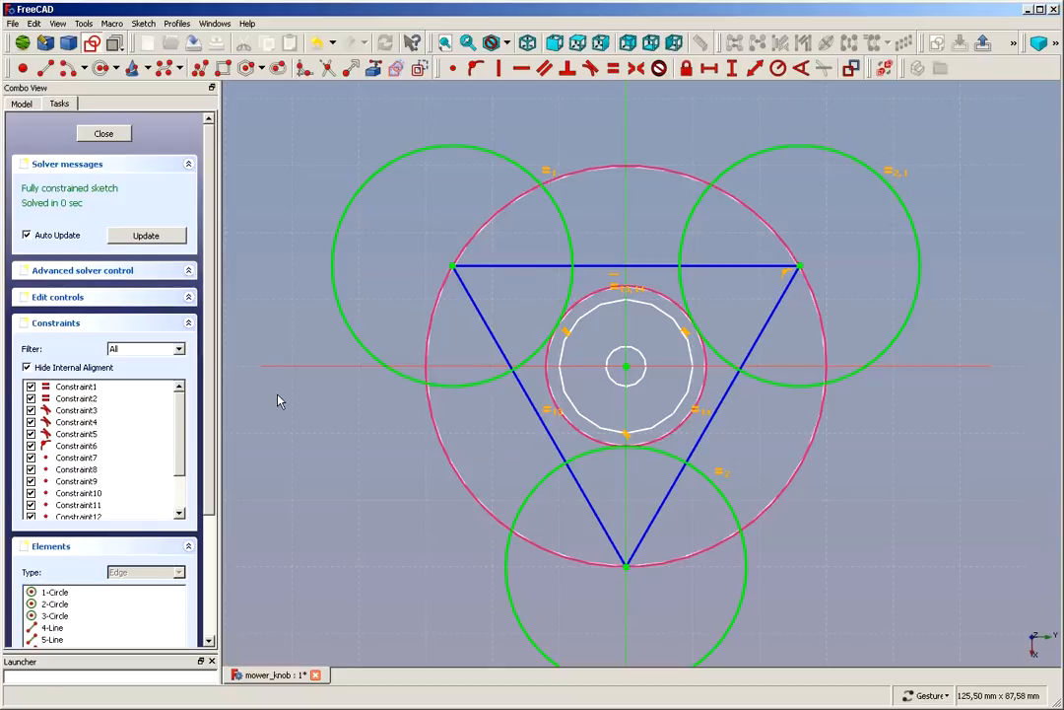
Step: Finish the cutout sketch and pocket its three circles through the knob with the Through all type
scroll(406, 430, "down", 3)
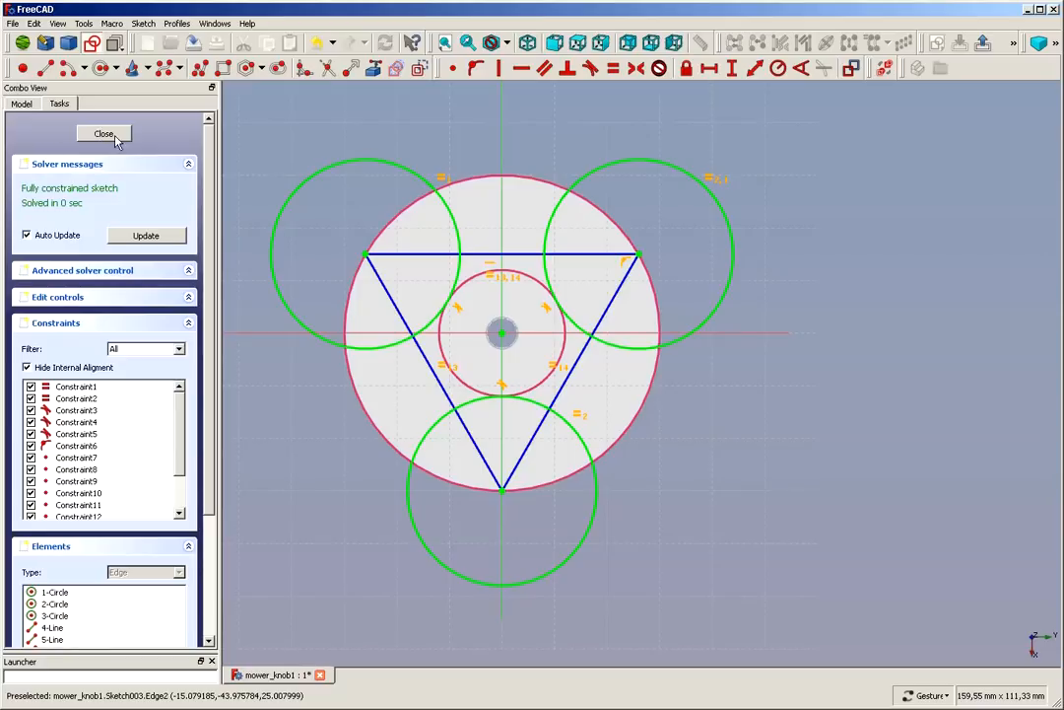
left_click(354, 131)
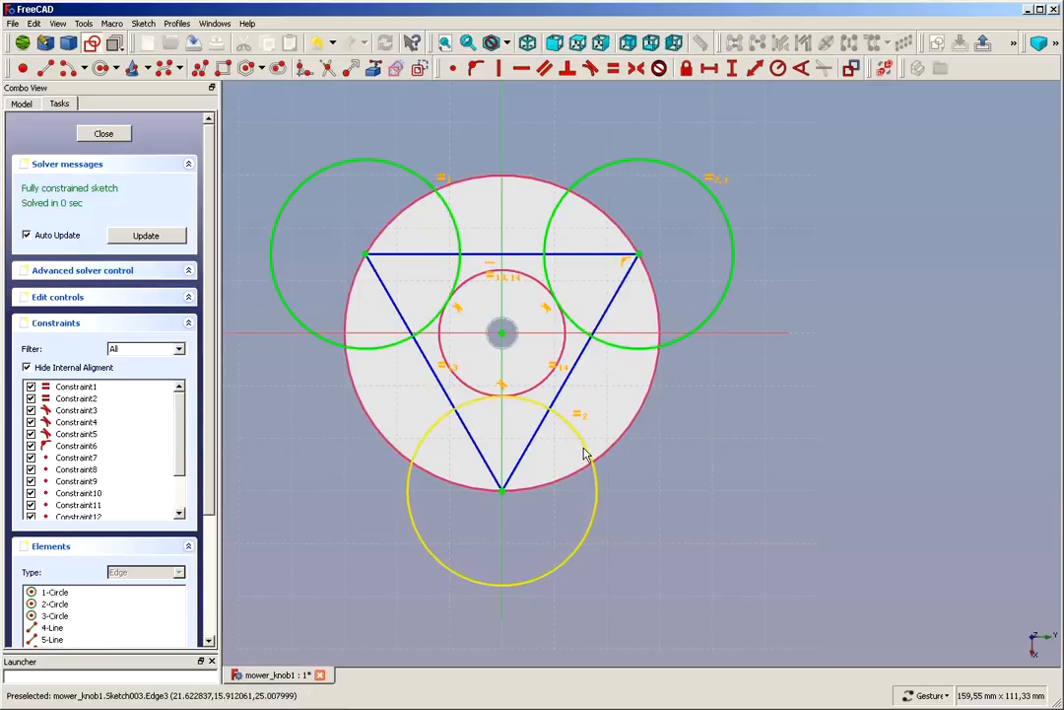
left_click(102, 134)
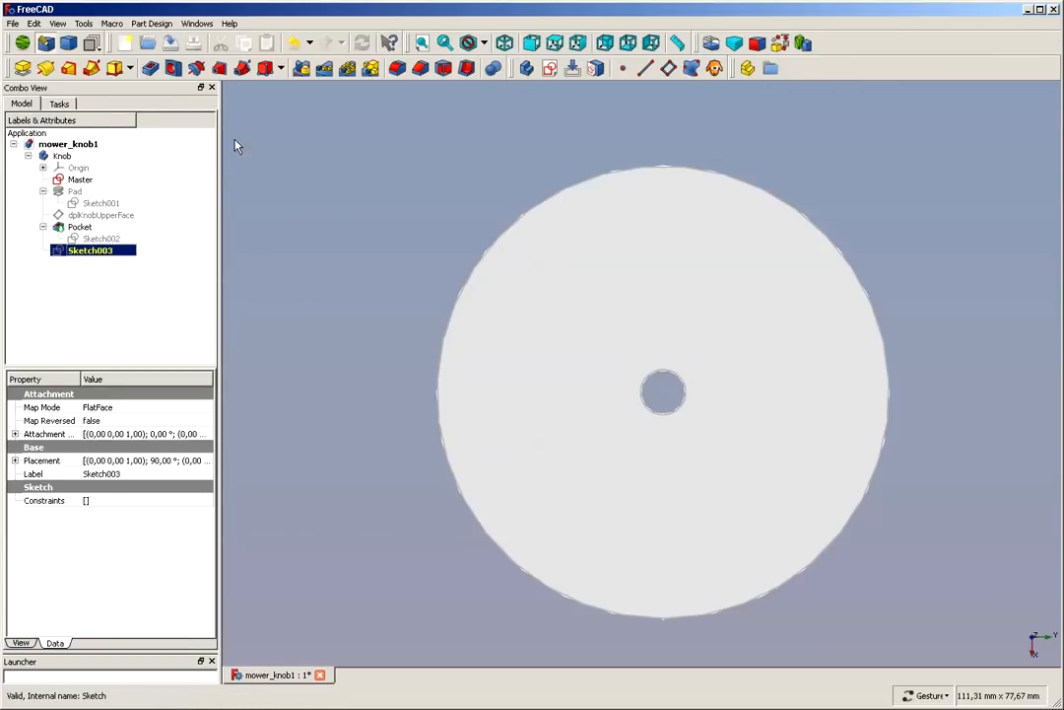
left_click(150, 68)
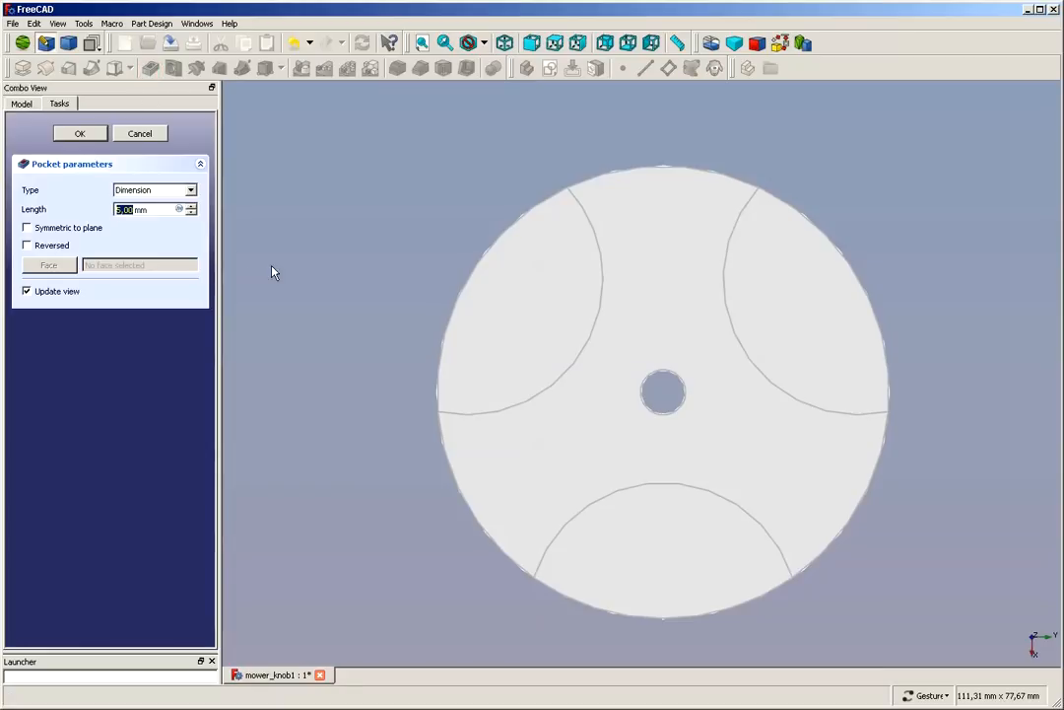
left_click(141, 195)
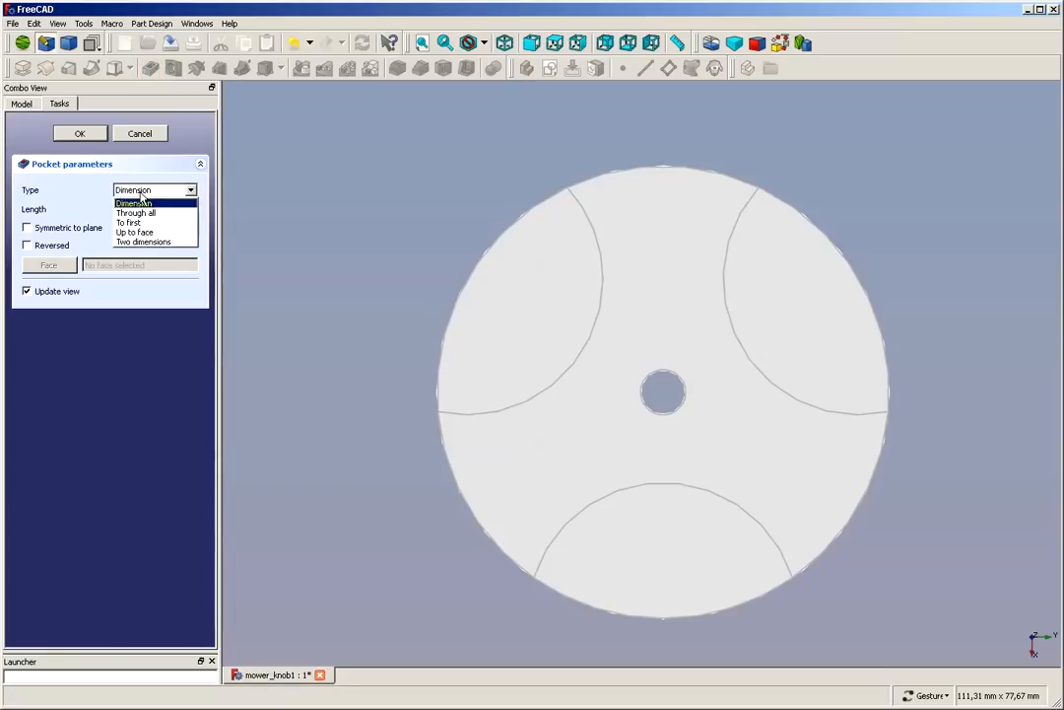
left_click(138, 212)
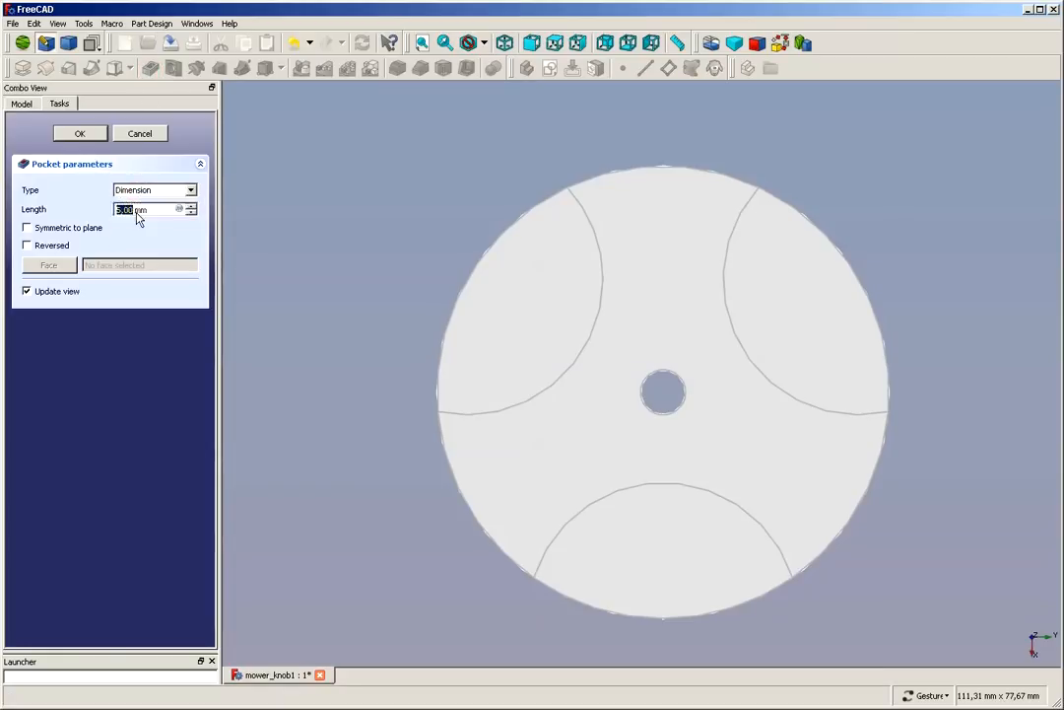
left_click(80, 134)
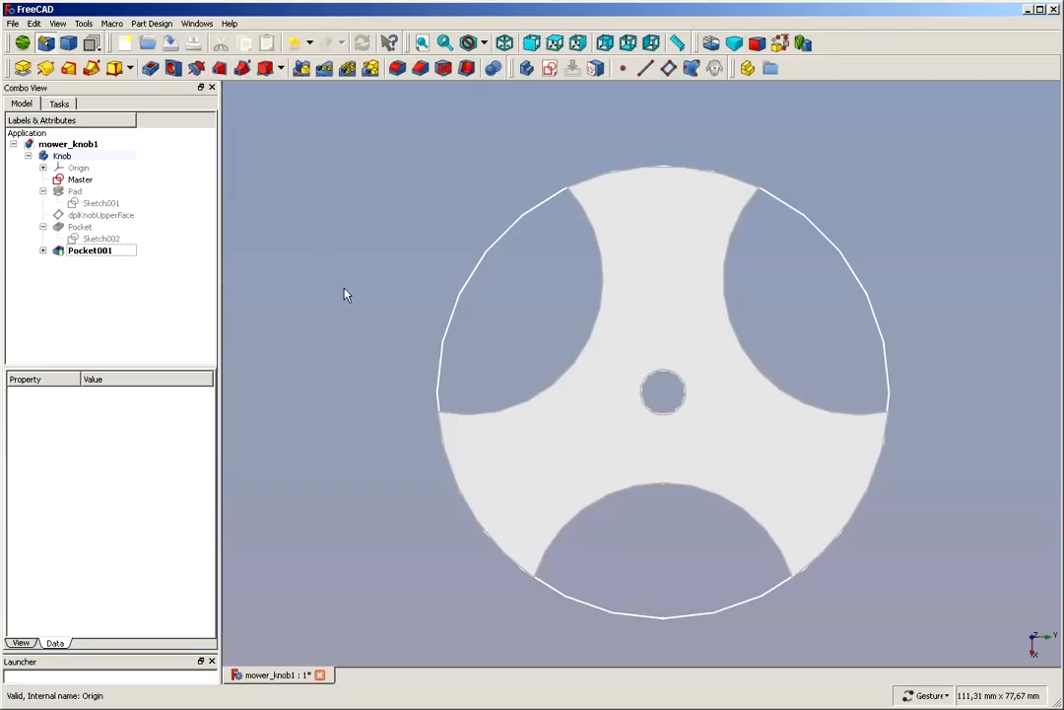
Step: Create a new sketch on the dplKnobUpperFace datum plane and link the Master sketch's outer circle as external geometry
left_click_drag(440, 483, 466, 439)
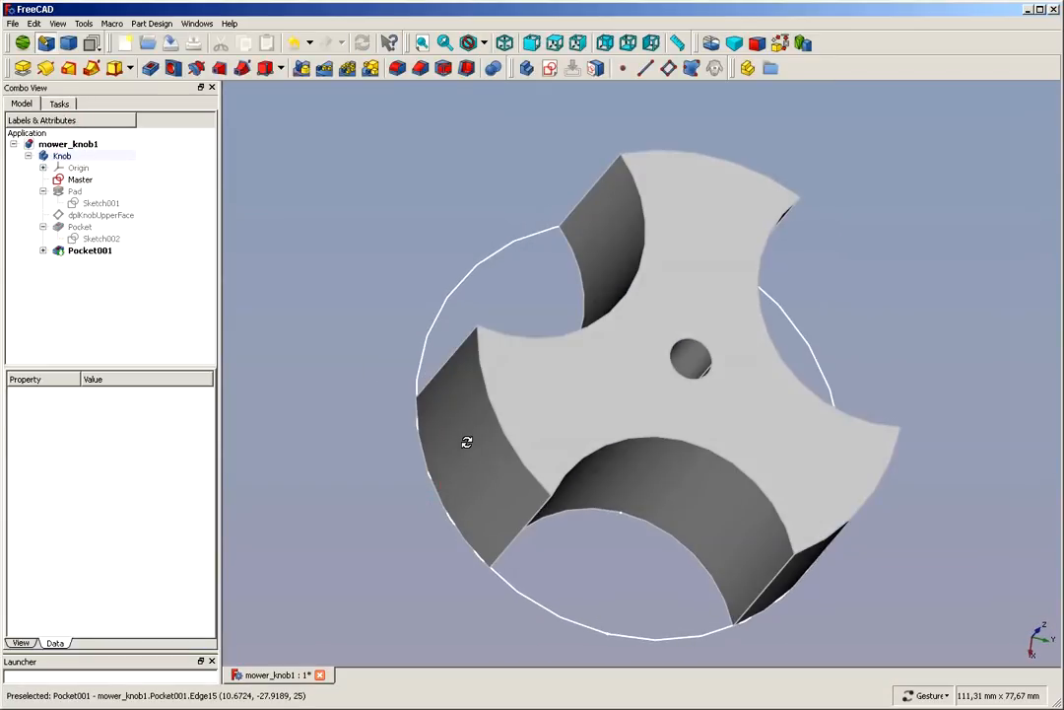
left_click_drag(953, 442, 910, 425)
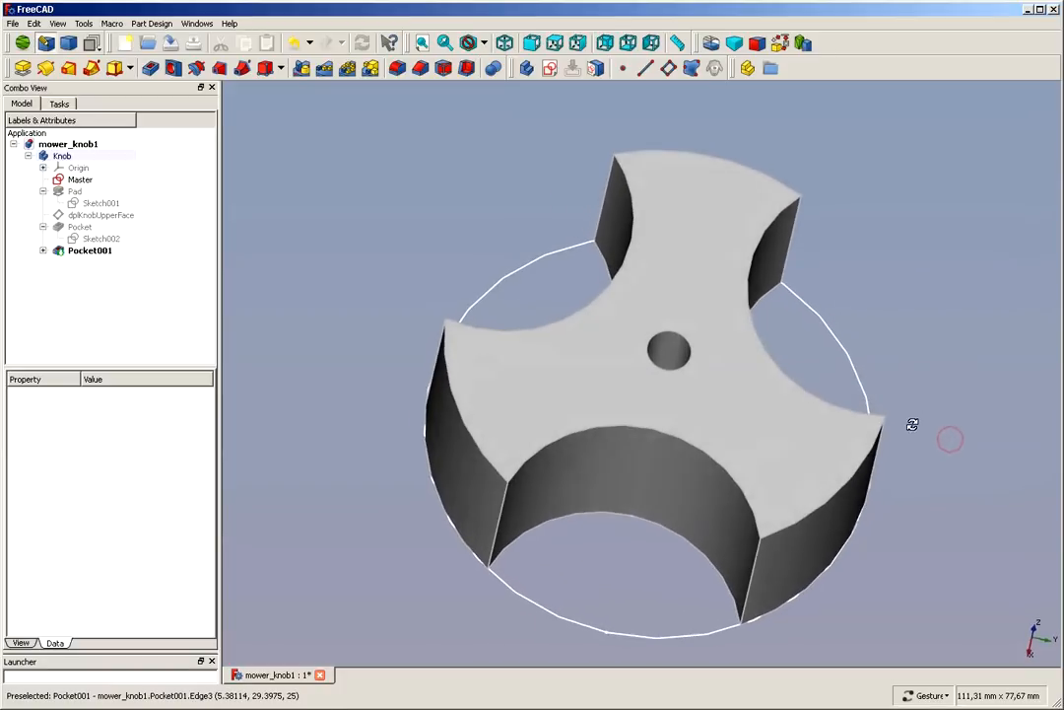
left_click_drag(862, 234, 839, 248)
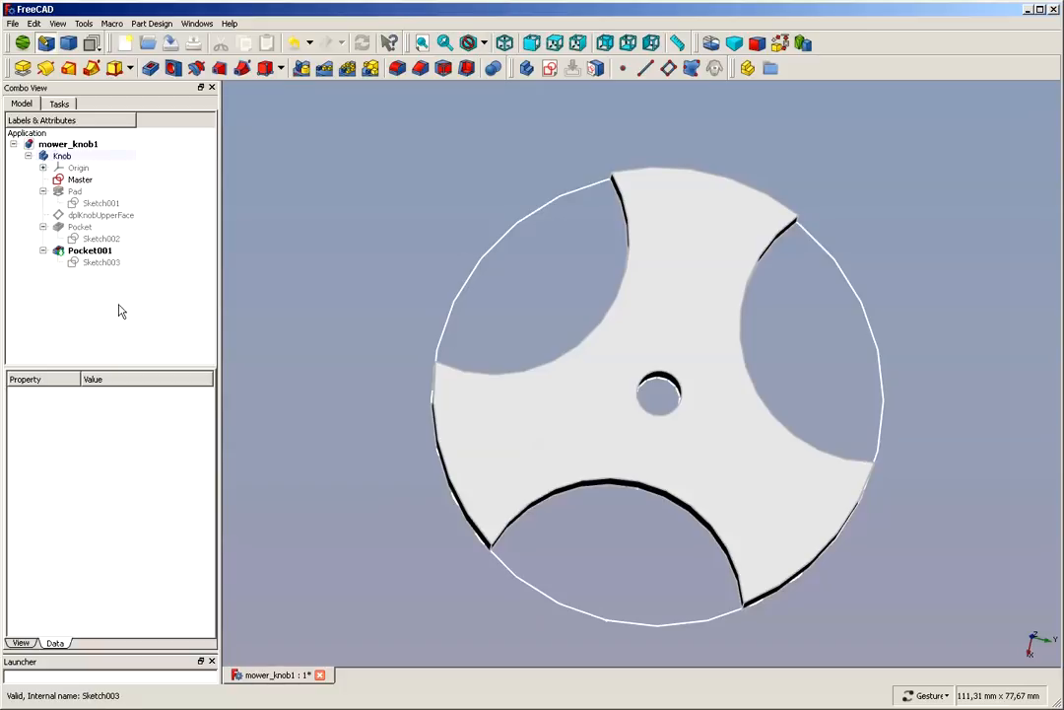
left_click(93, 215)
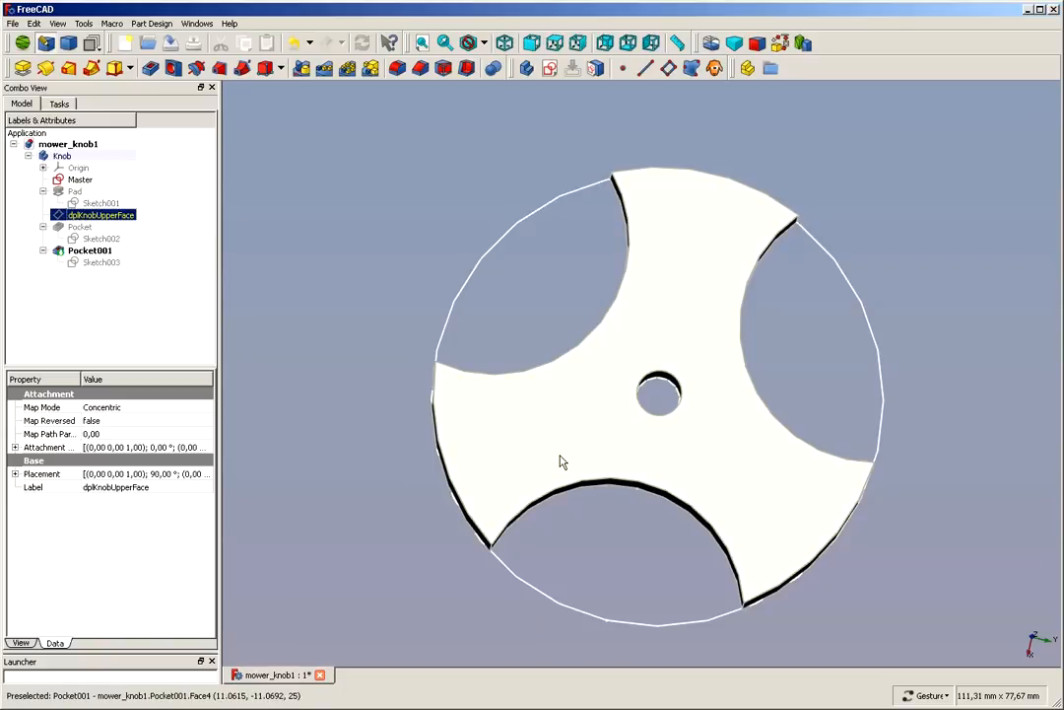
left_click(548, 68)
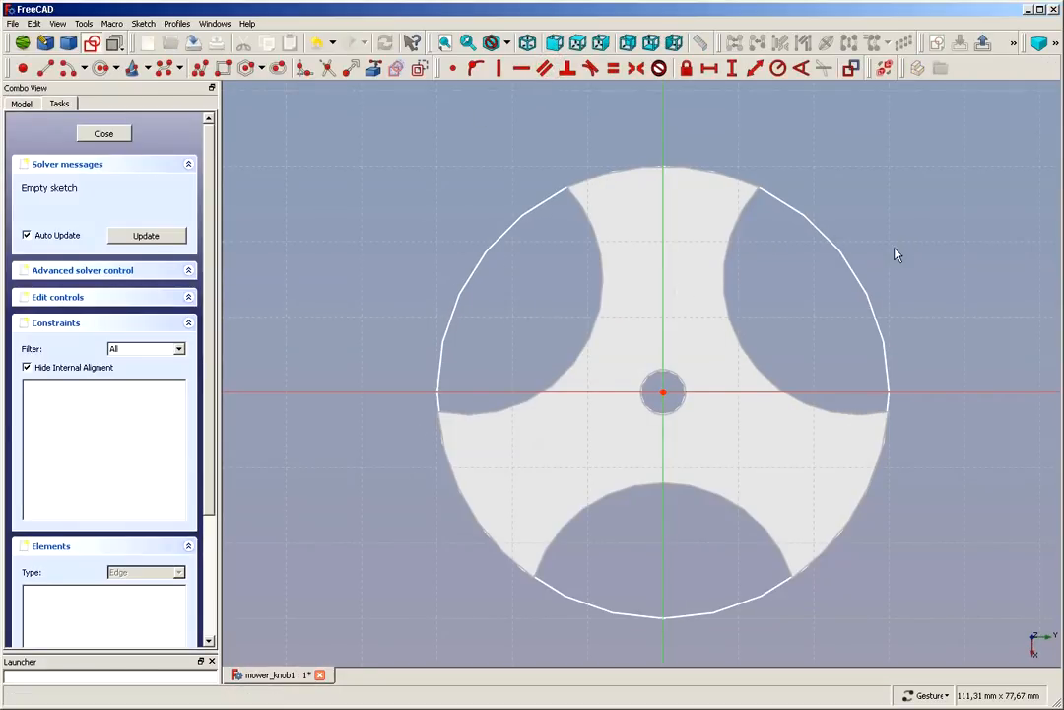
left_click(373, 68)
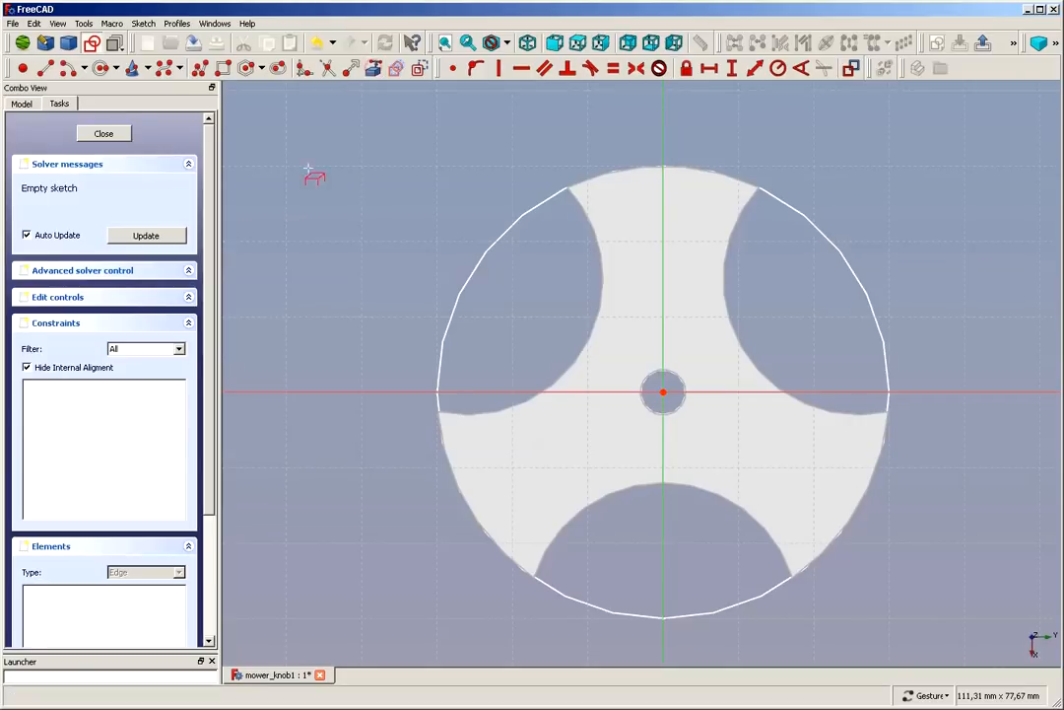
left_click(497, 240)
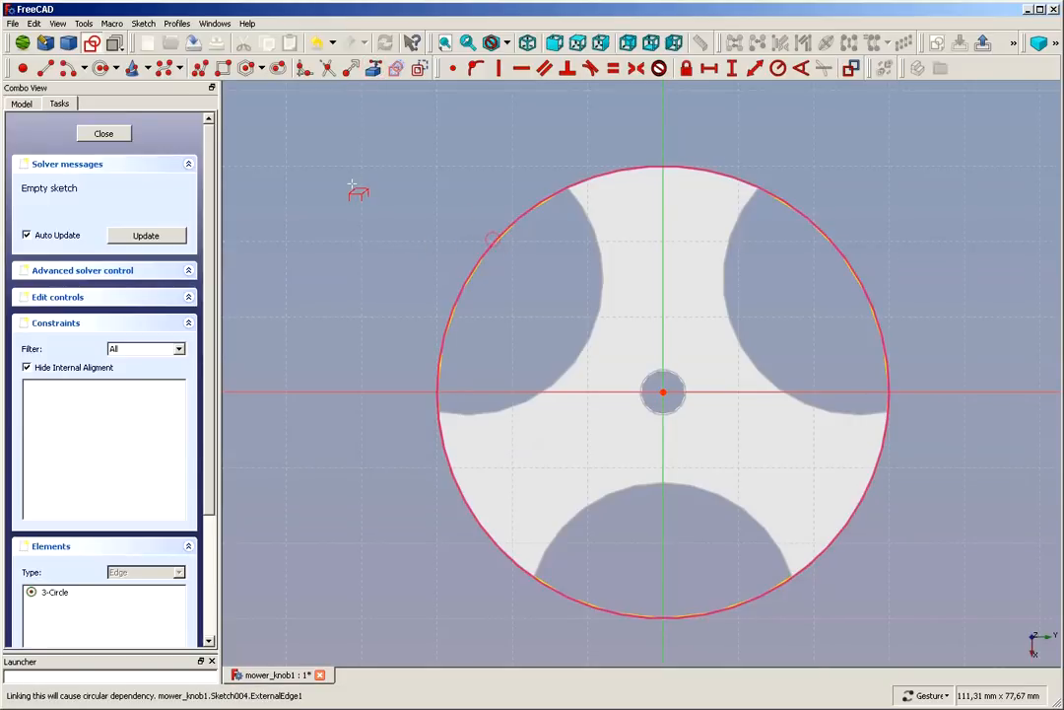
Step: Link the edges of all three grip cutouts as external geometry in the new sketch and end the external geometry command
left_click(596, 244)
left_click(591, 319)
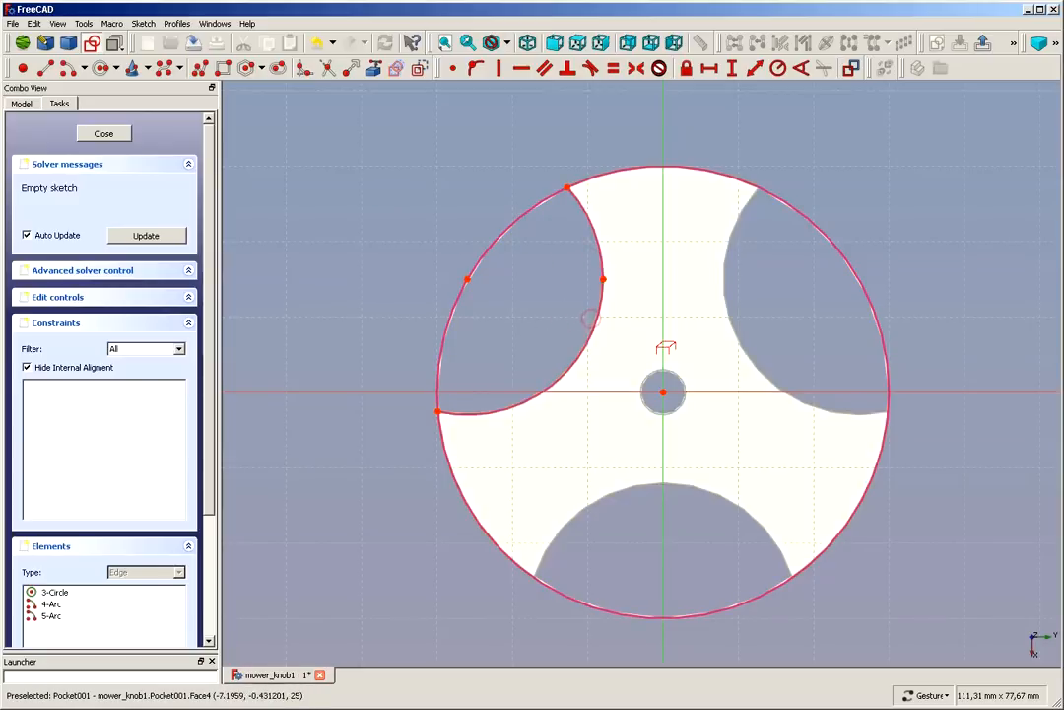
left_click(740, 330)
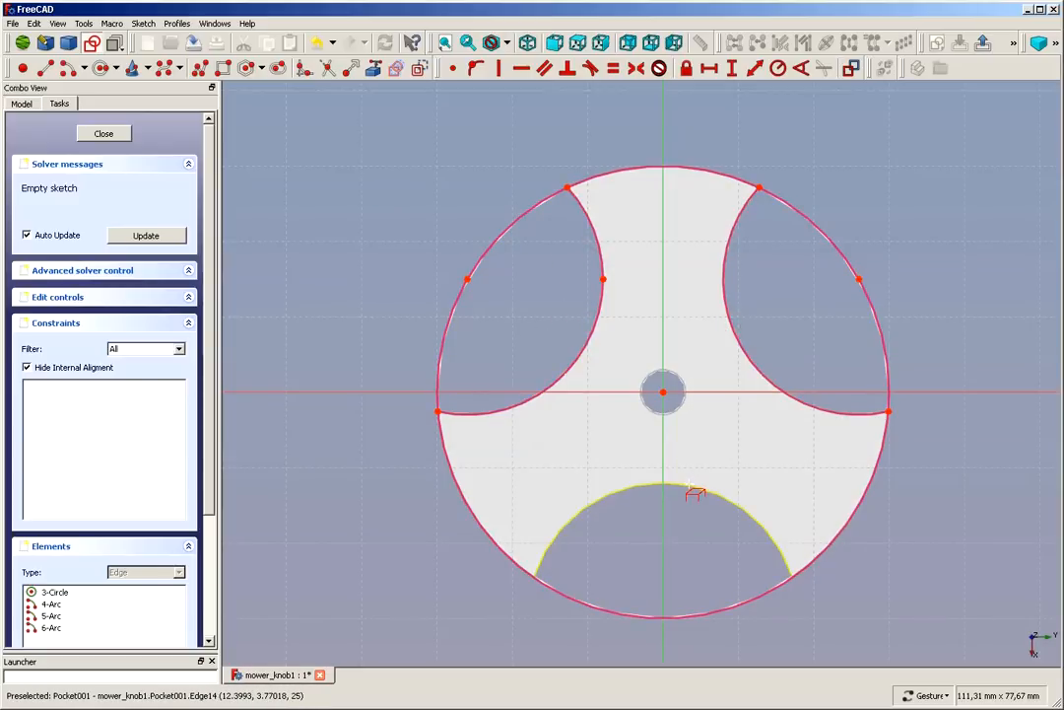
left_click(686, 486)
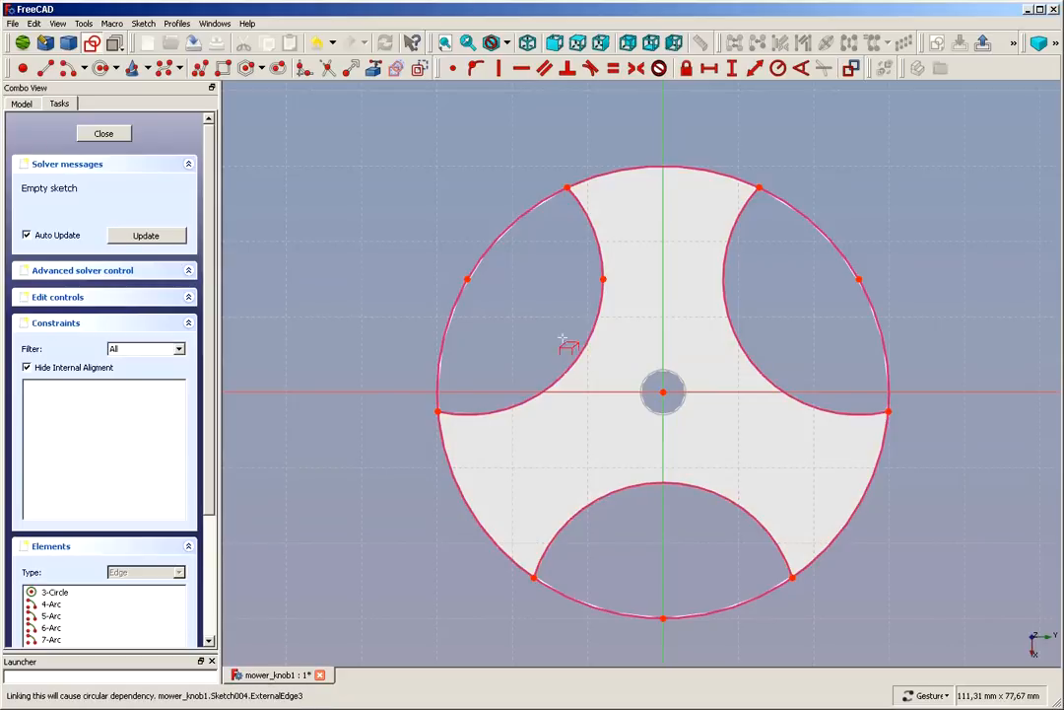
right_click(559, 319)
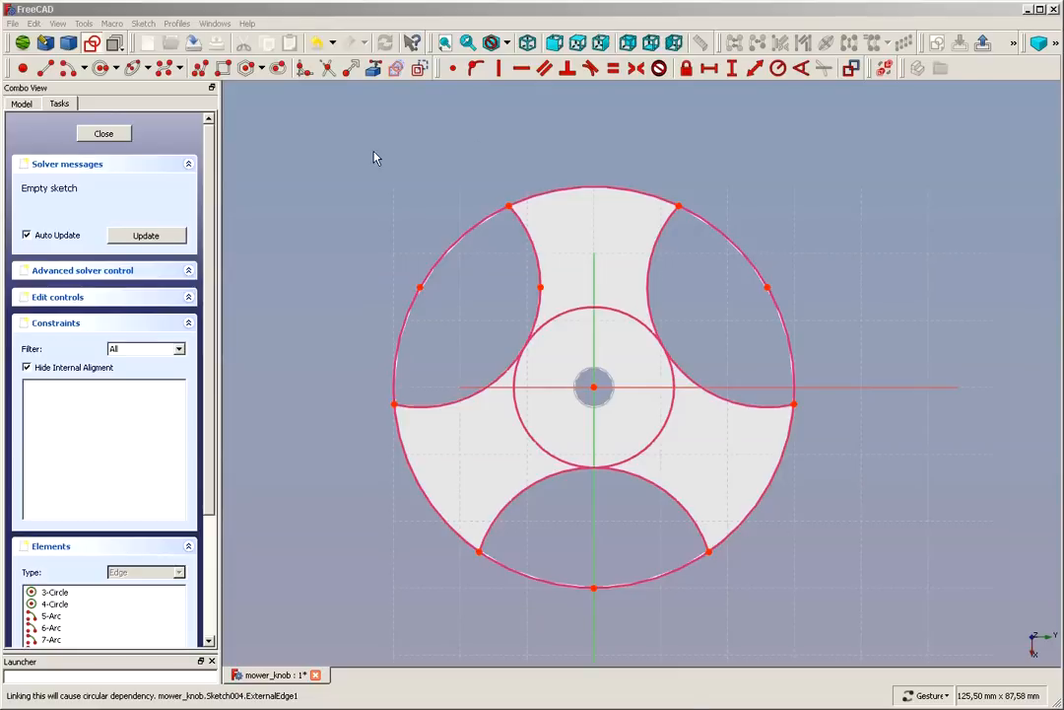
Step: Sketch two roughly parallel slanted lines across the knob's lower-right lobe, running from inside the lobe to beyond the outer circle
left_click(45, 67)
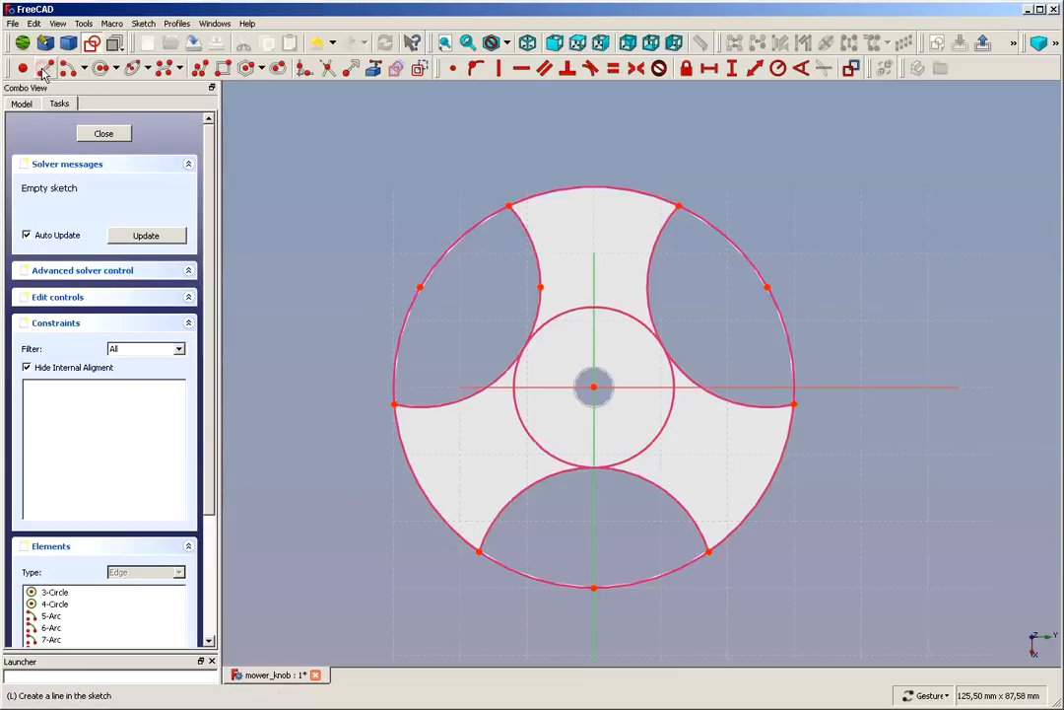
left_click(709, 424)
left_click(845, 493)
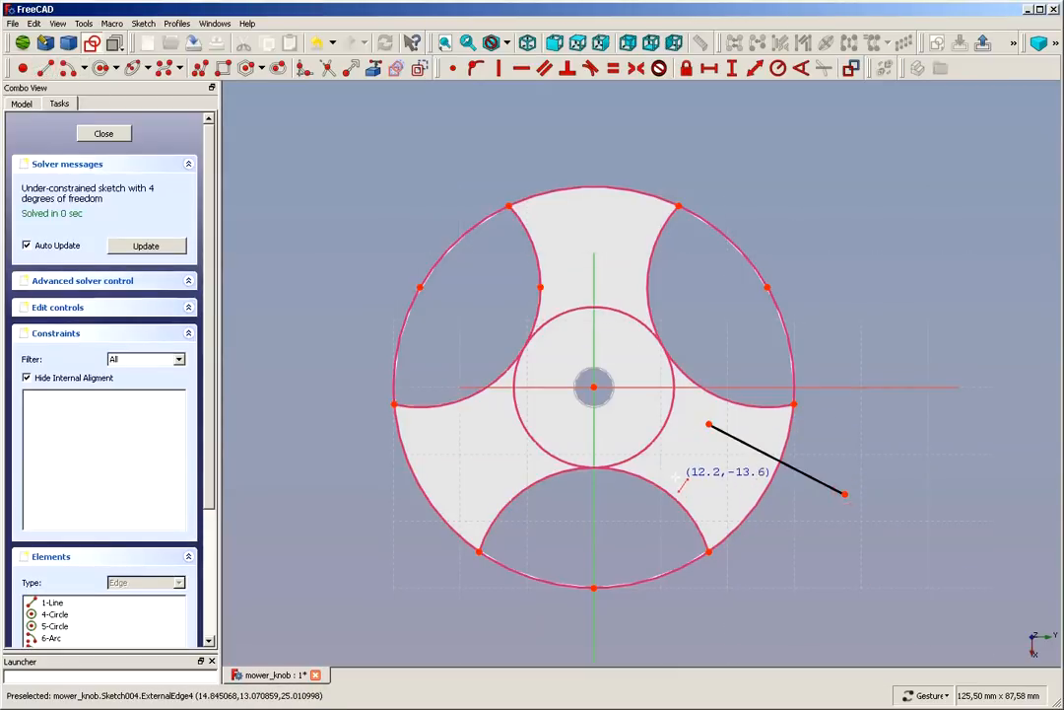
left_click(675, 479)
left_click(834, 553)
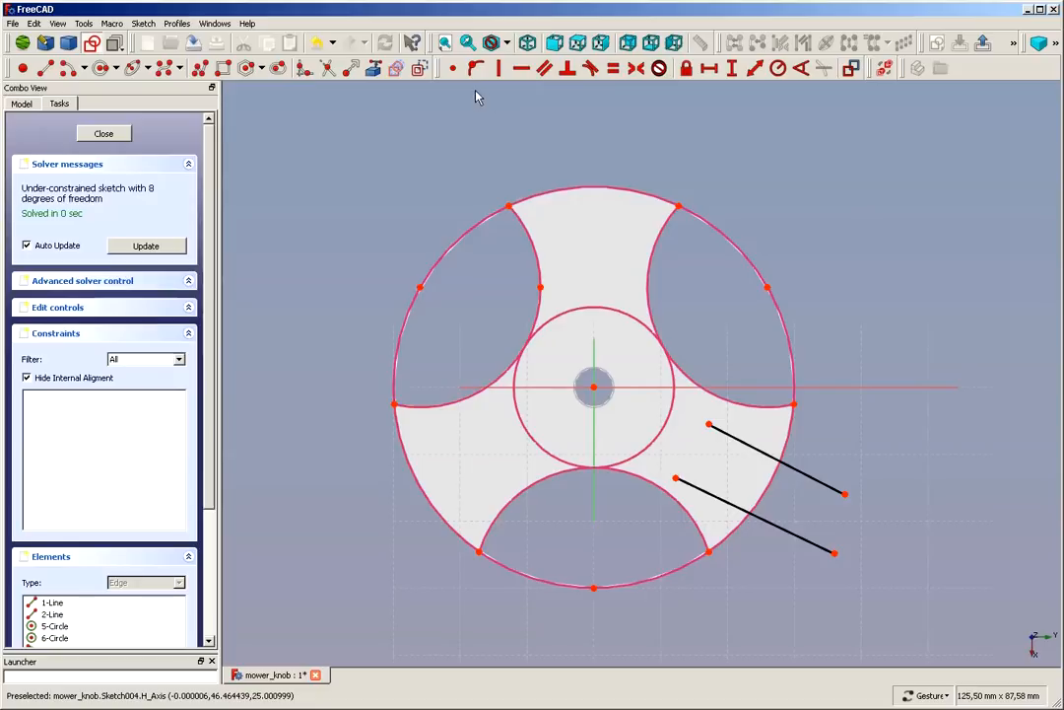
Step: Sketch a circle centred on the origin, slightly larger than the linked inner circle that touches the three cutouts
left_click(100, 71)
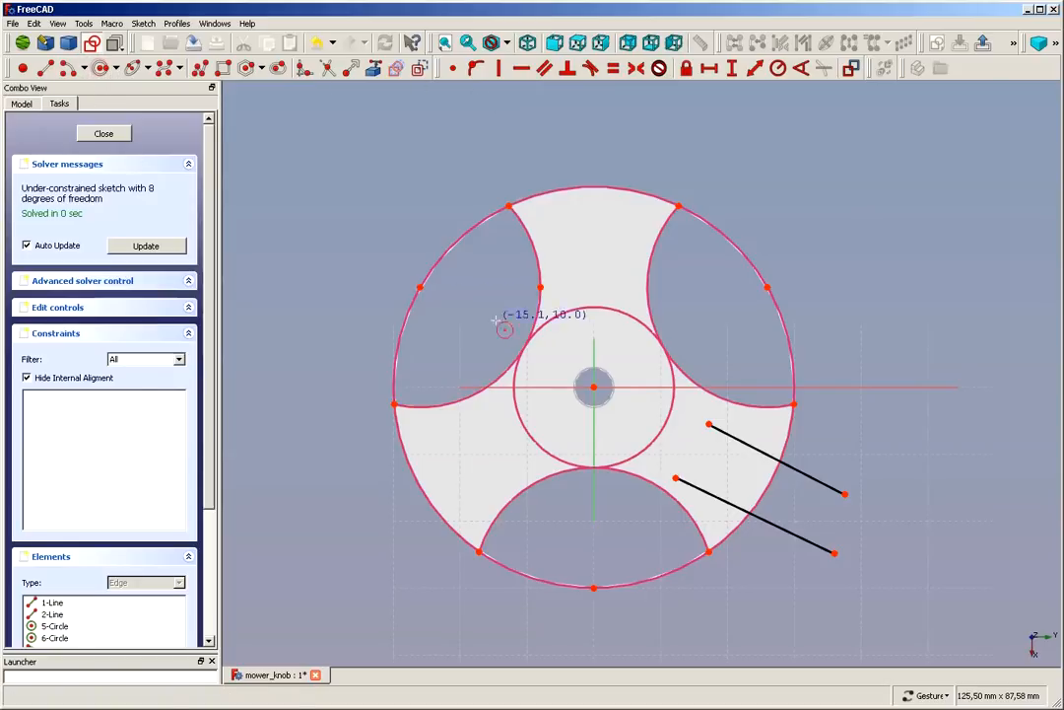
left_click(595, 389)
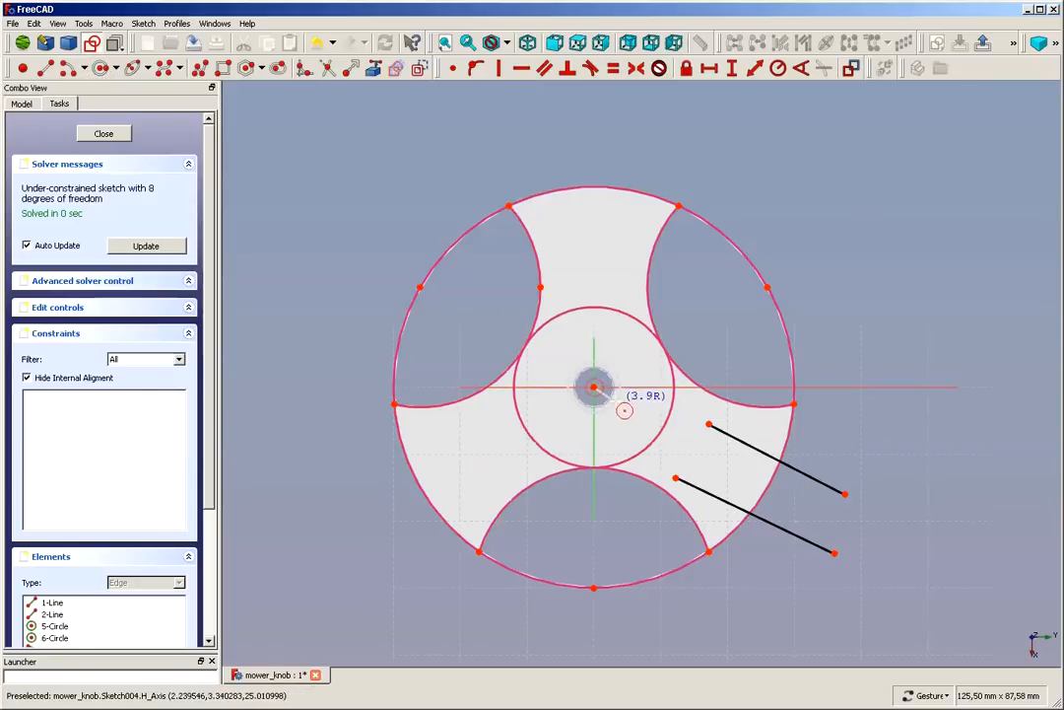
left_click(688, 434)
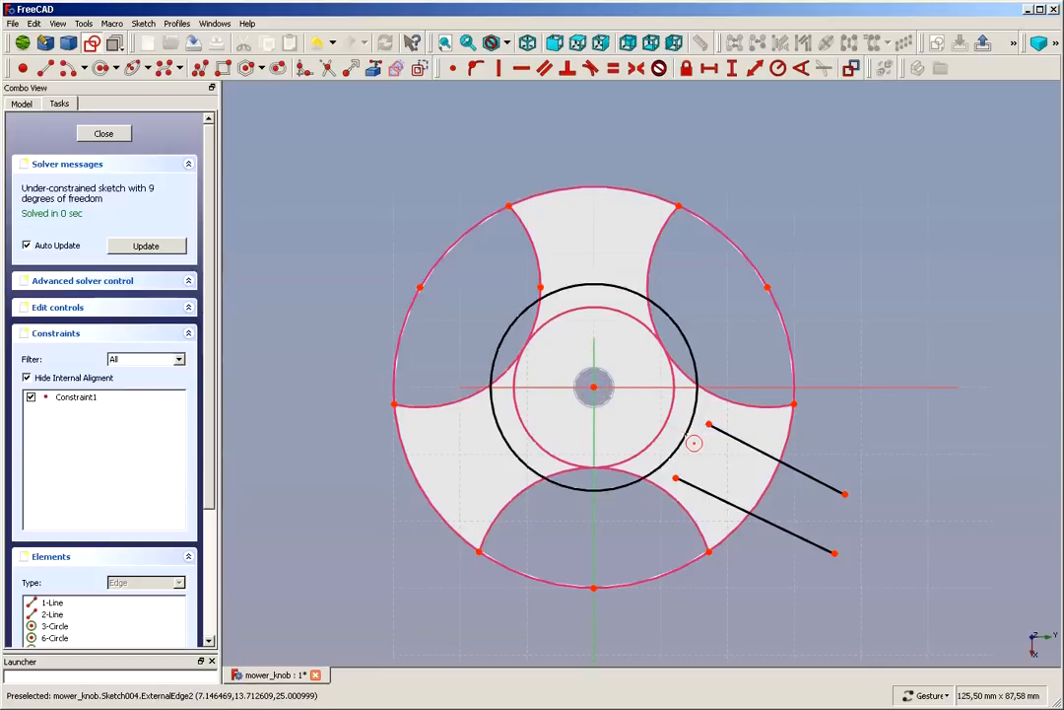
Step: Convert the circle around the hub into construction geometry
left_click(693, 357)
left_click(419, 71)
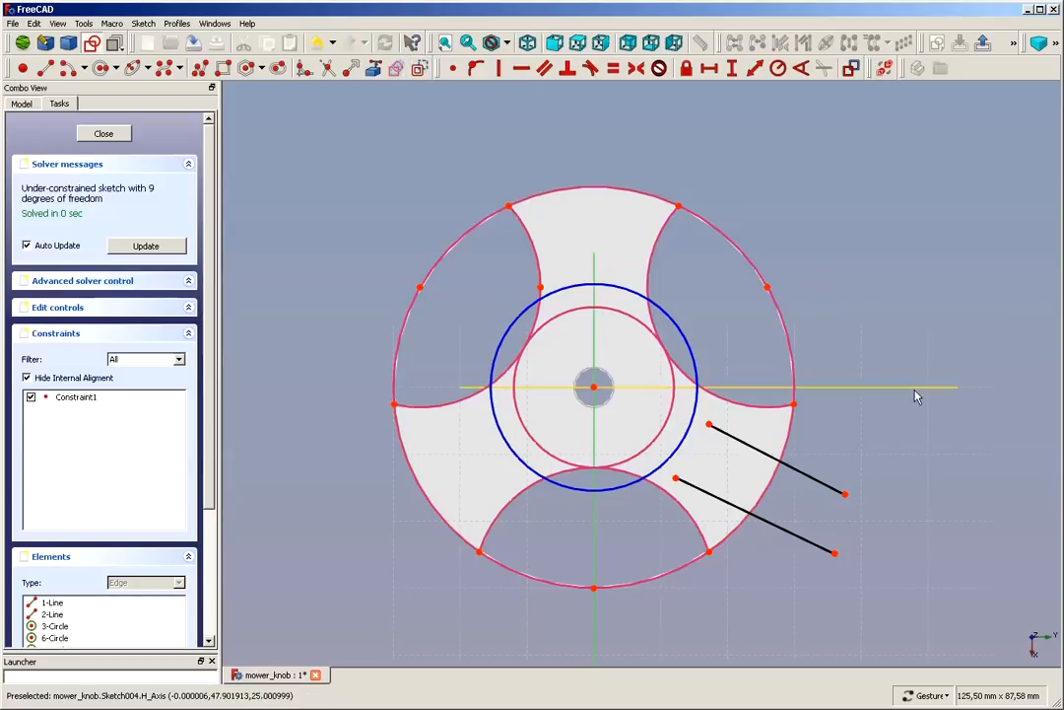
Step: Draw construction lines from the outer ends of the two slanted lines to the nearest corner points on the knob's rim
left_click(44, 67)
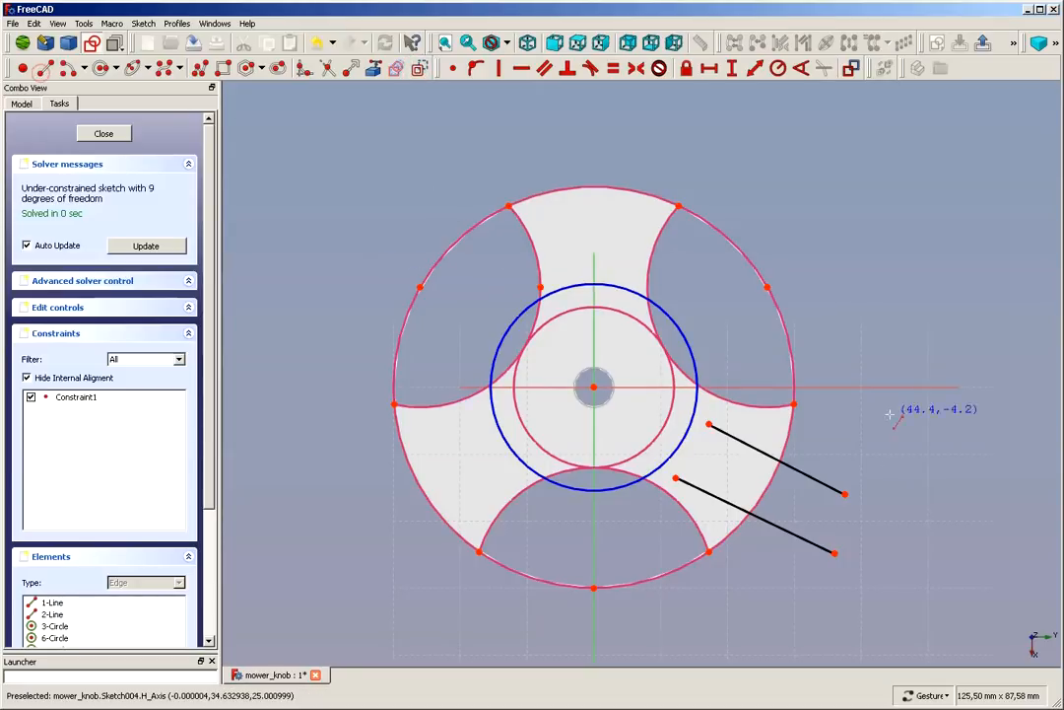
left_click(844, 492)
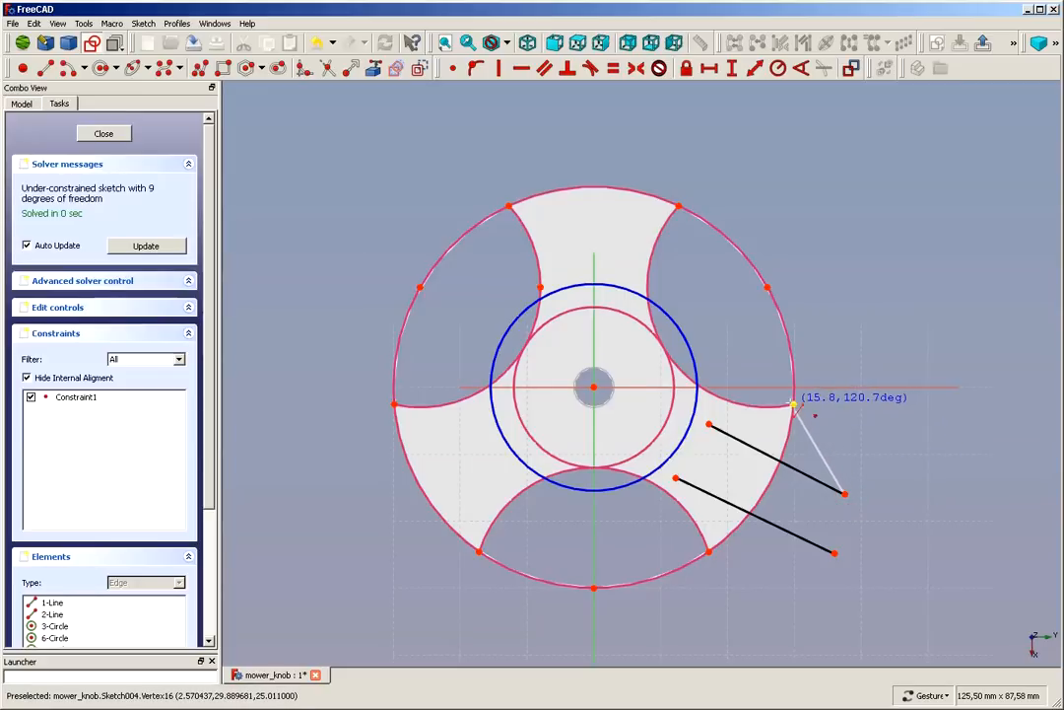
left_click(794, 404)
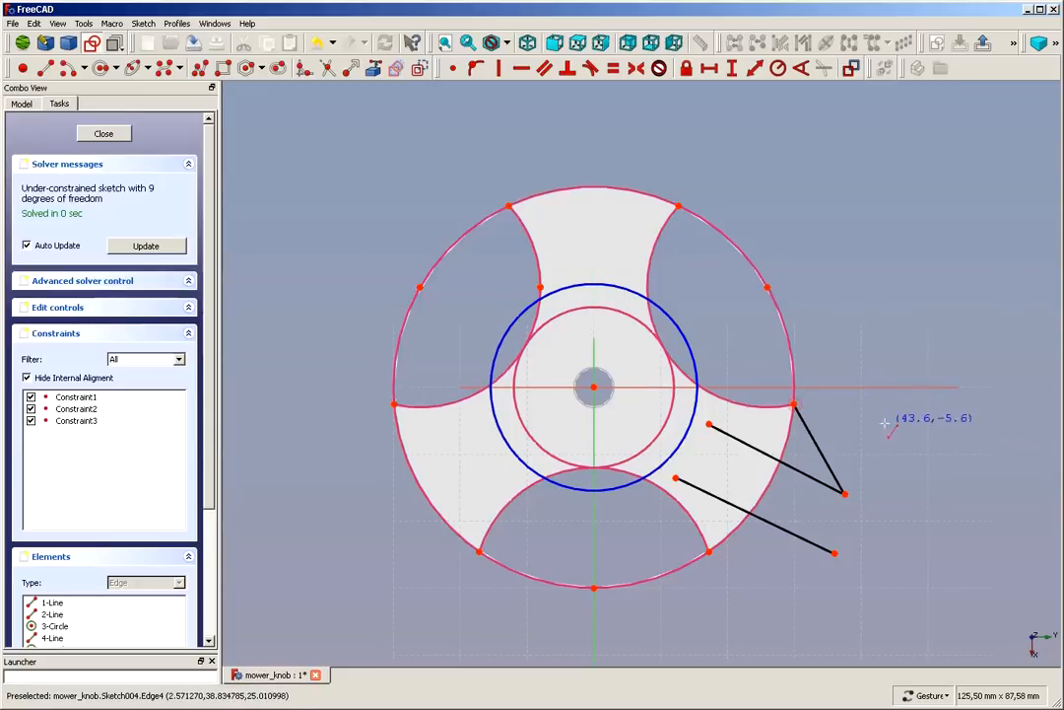
left_click(708, 552)
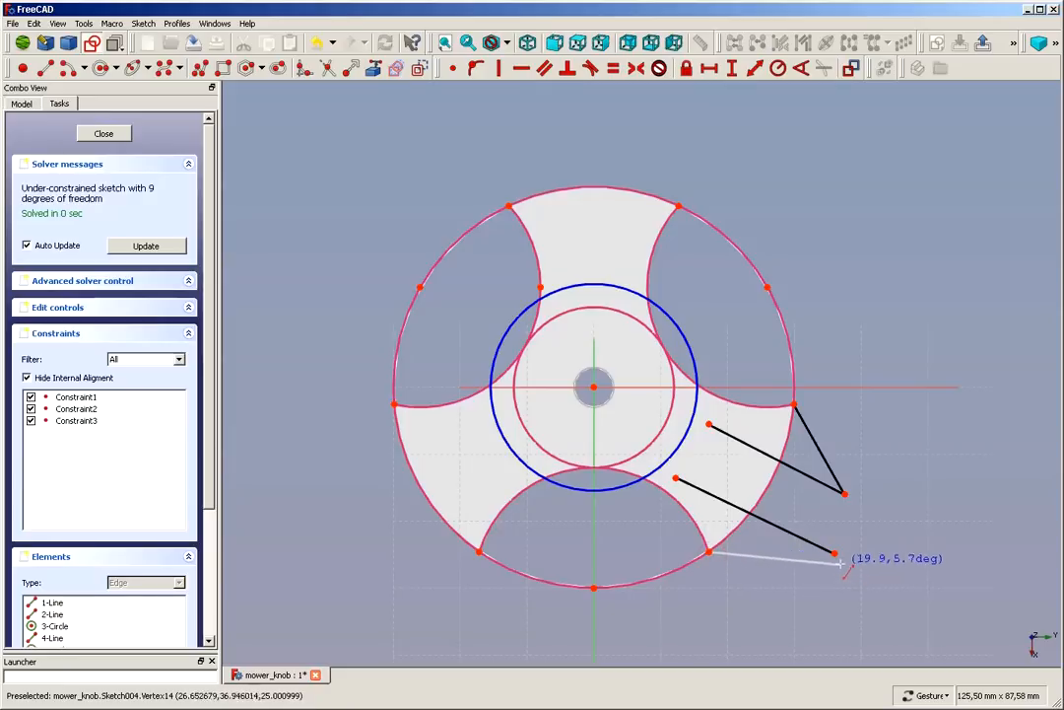
left_click(834, 552)
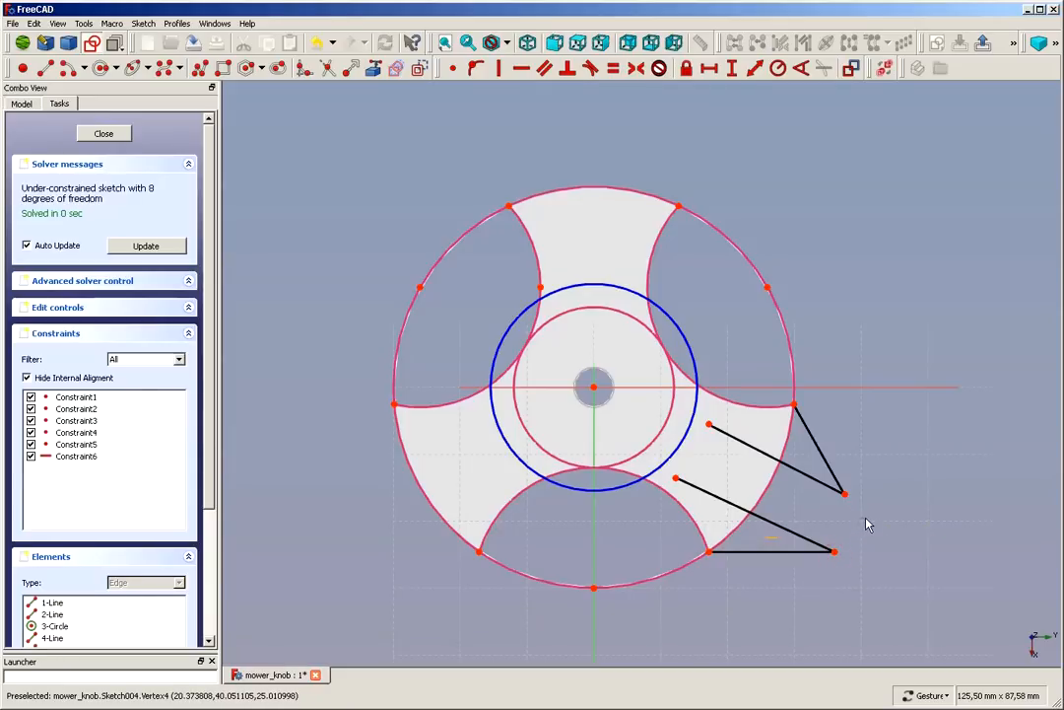
left_click(839, 475)
left_click(796, 553)
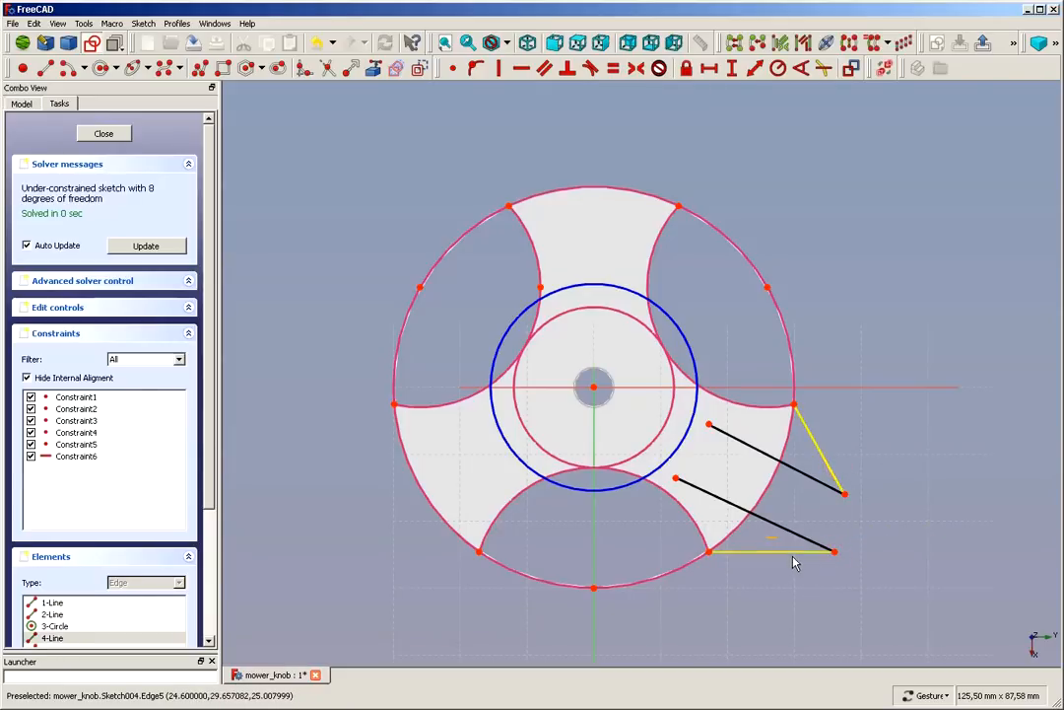
left_click(395, 68)
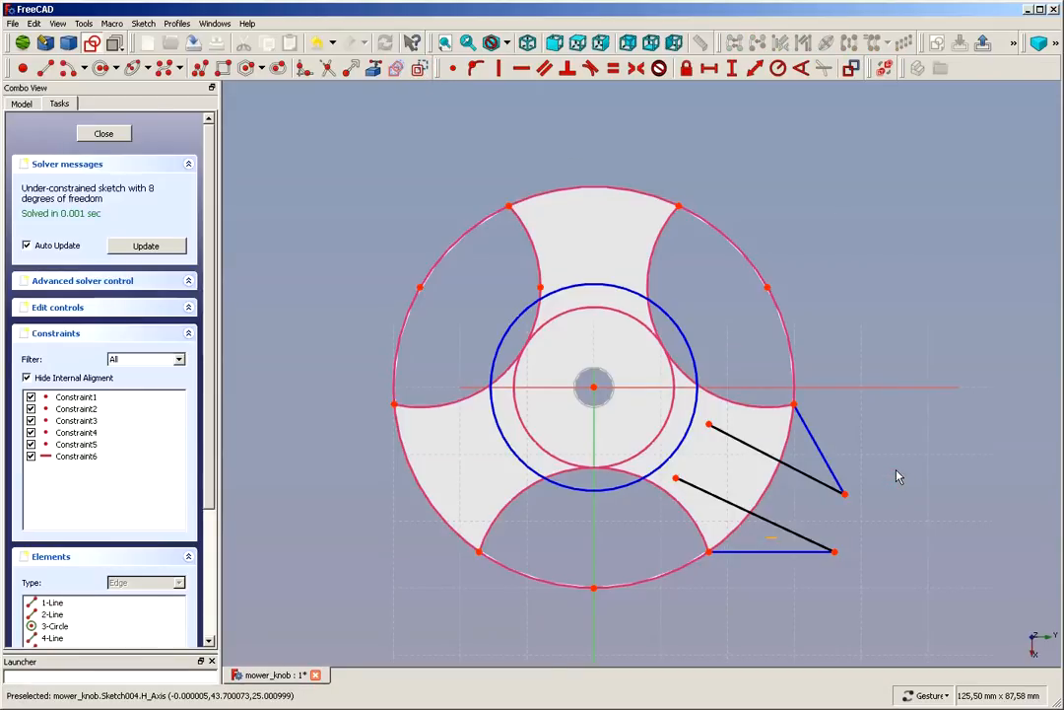
Step: Constrain the inner endpoints of both slanted lines onto the construction circle and onto their adjacent cutout arcs
left_click(691, 437)
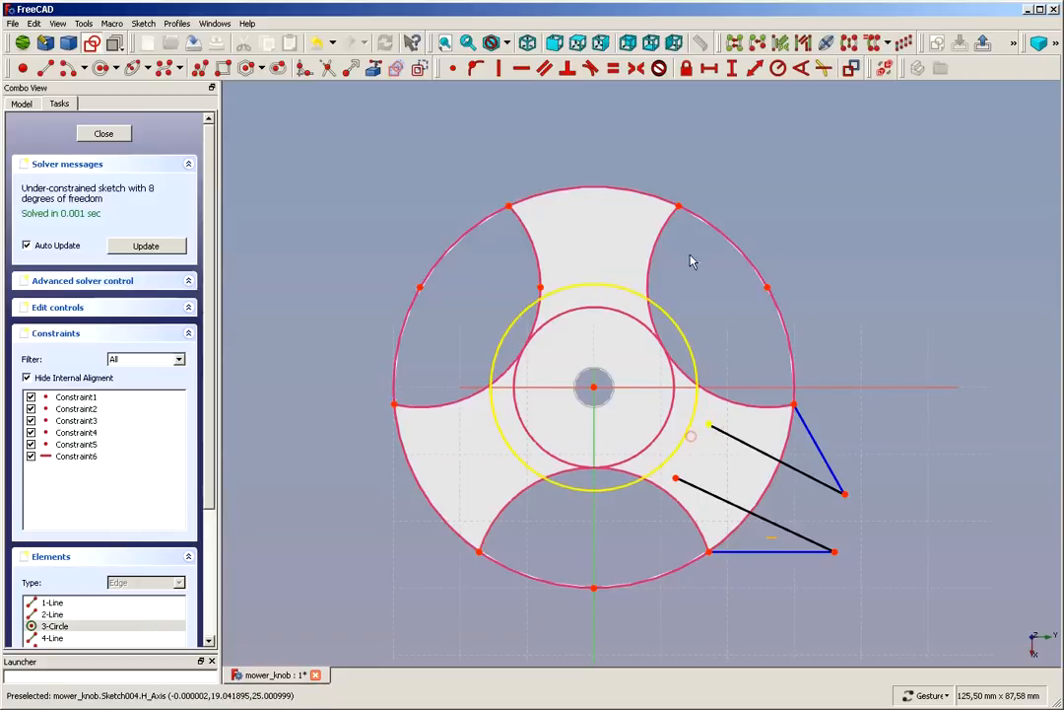
left_click(476, 68)
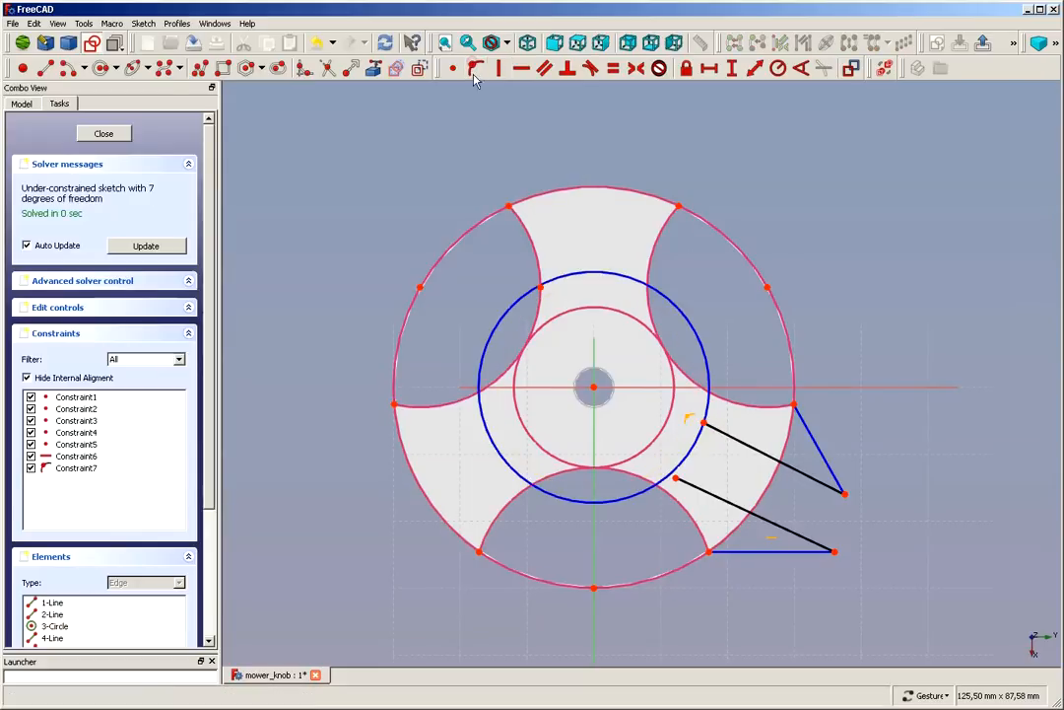
left_click(672, 474)
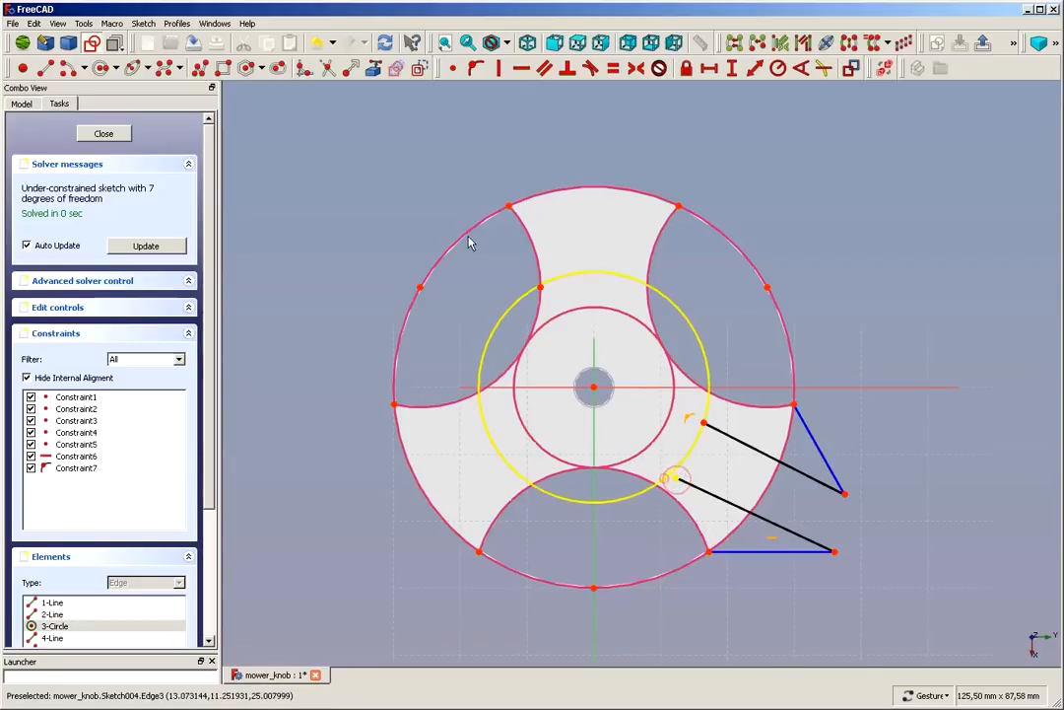
left_click(476, 68)
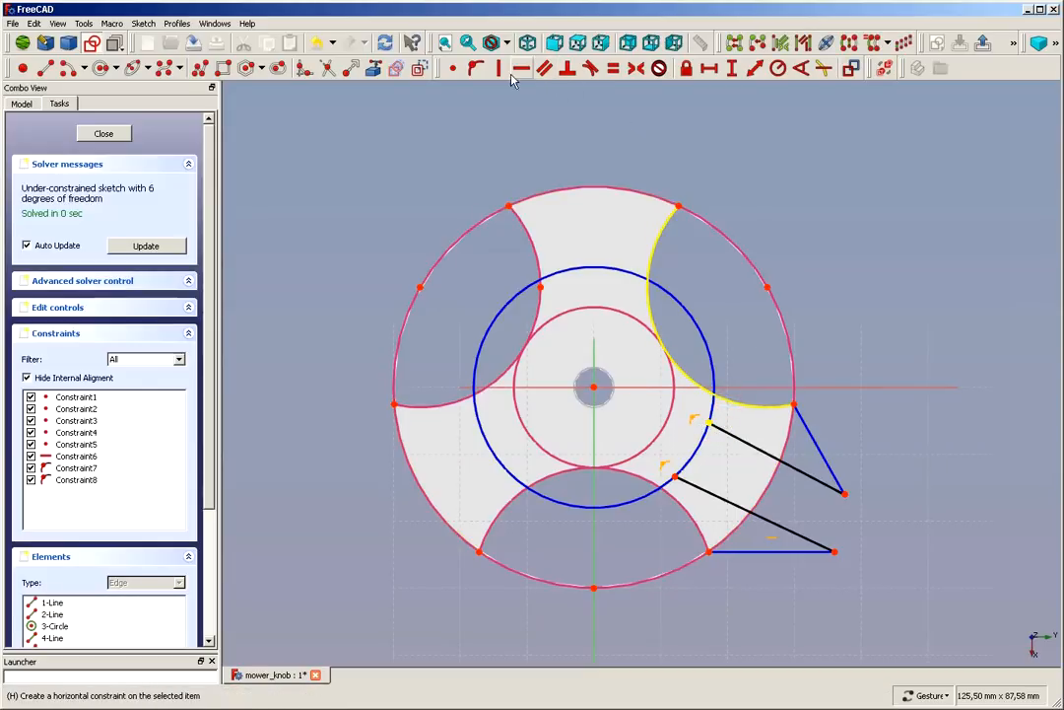
left_click(476, 68)
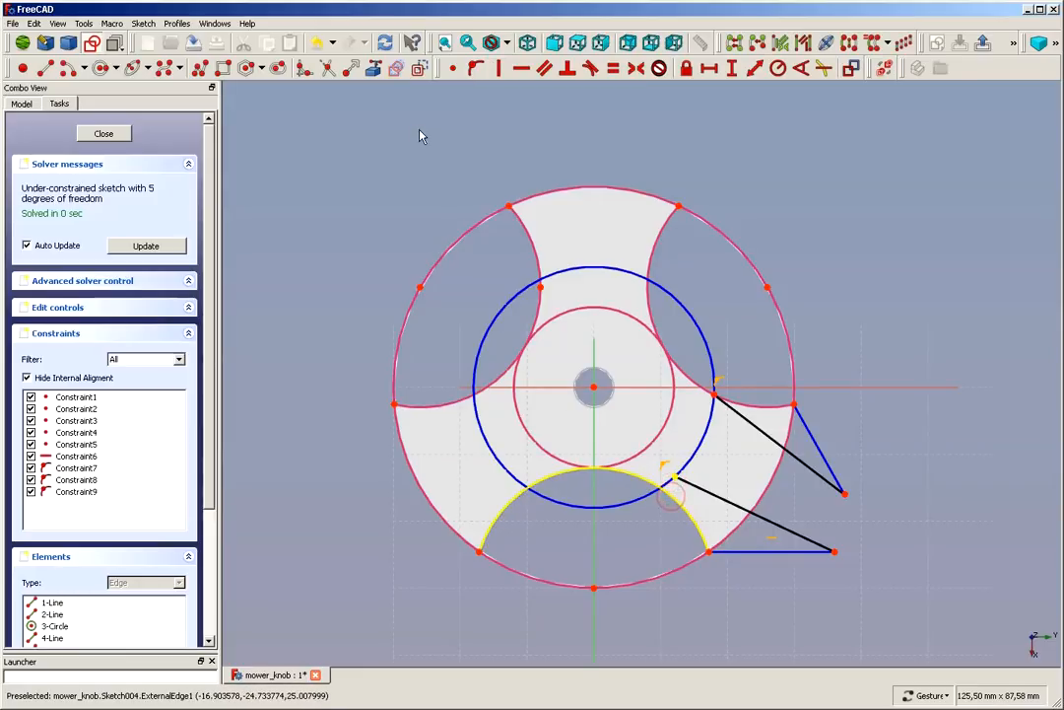
left_click(476, 68)
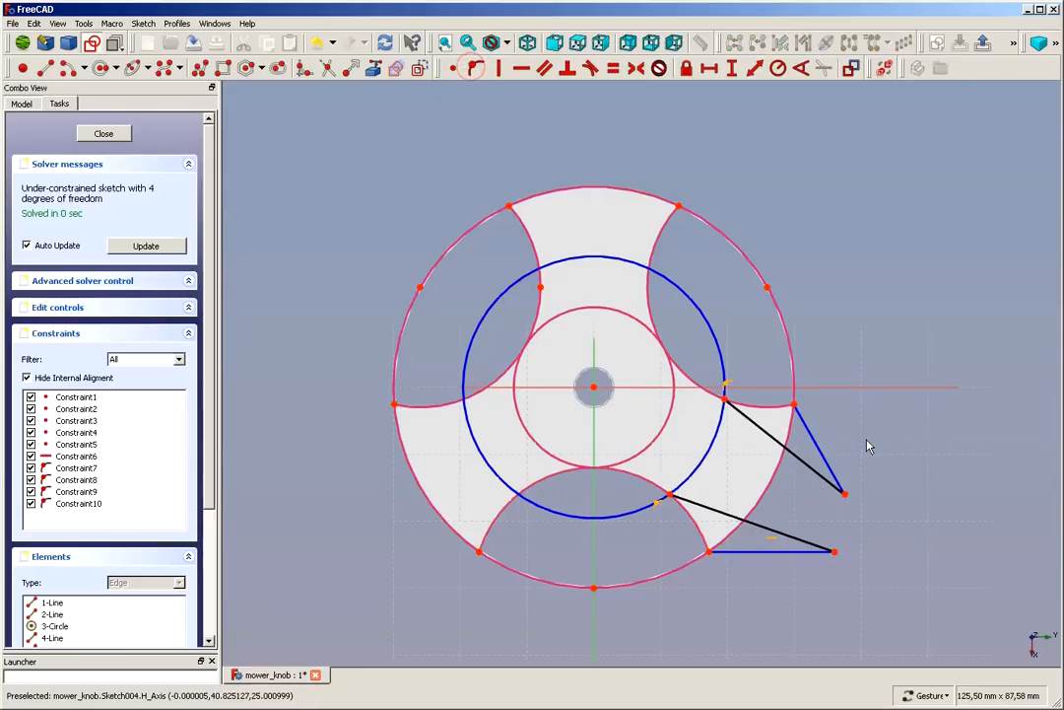
Step: Make the two slanted lines parallel
left_click(819, 474)
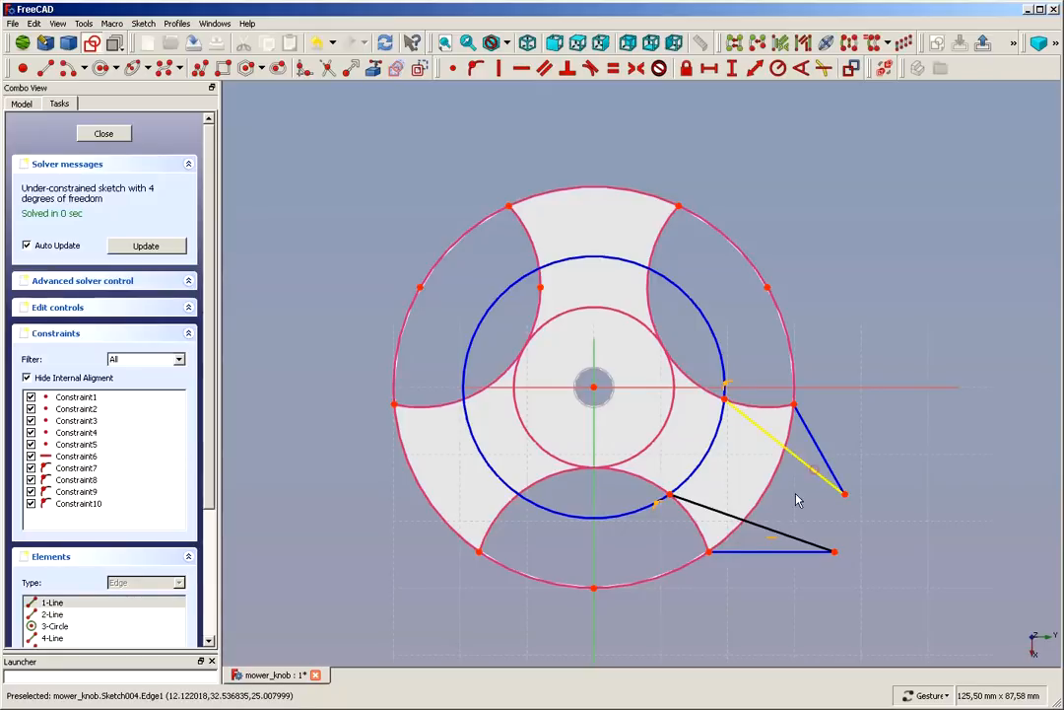
left_click(784, 533)
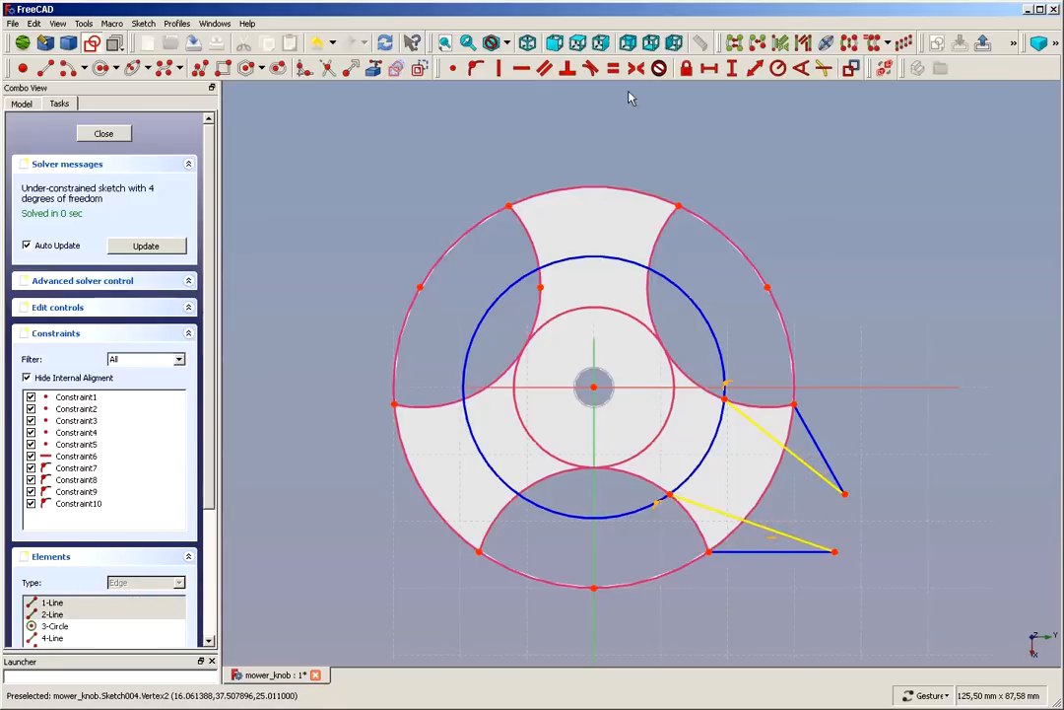
left_click(543, 68)
left_click(788, 536)
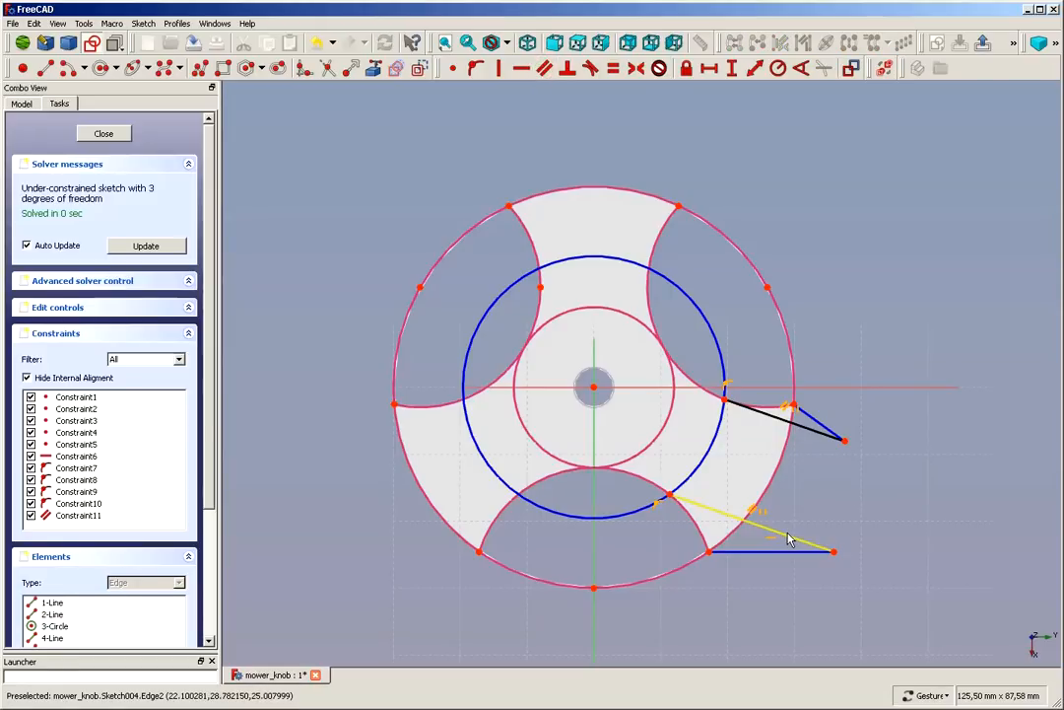
left_click(815, 431)
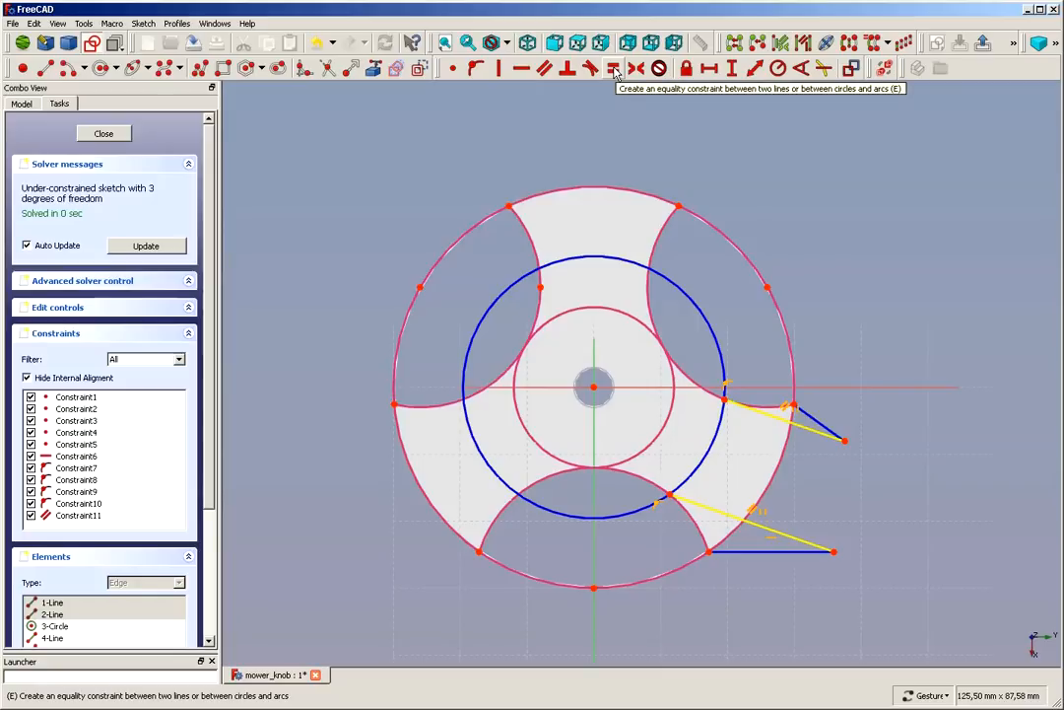
left_click(799, 257)
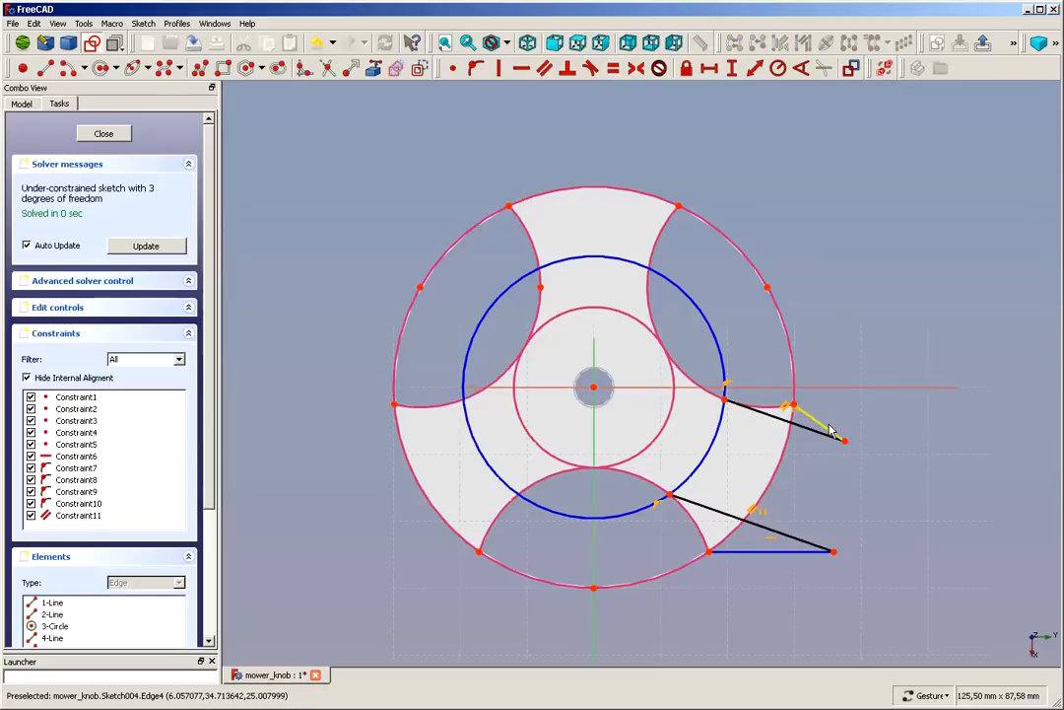
Step: Constrain the two short construction lines at the rim to equal length
left_click(776, 551)
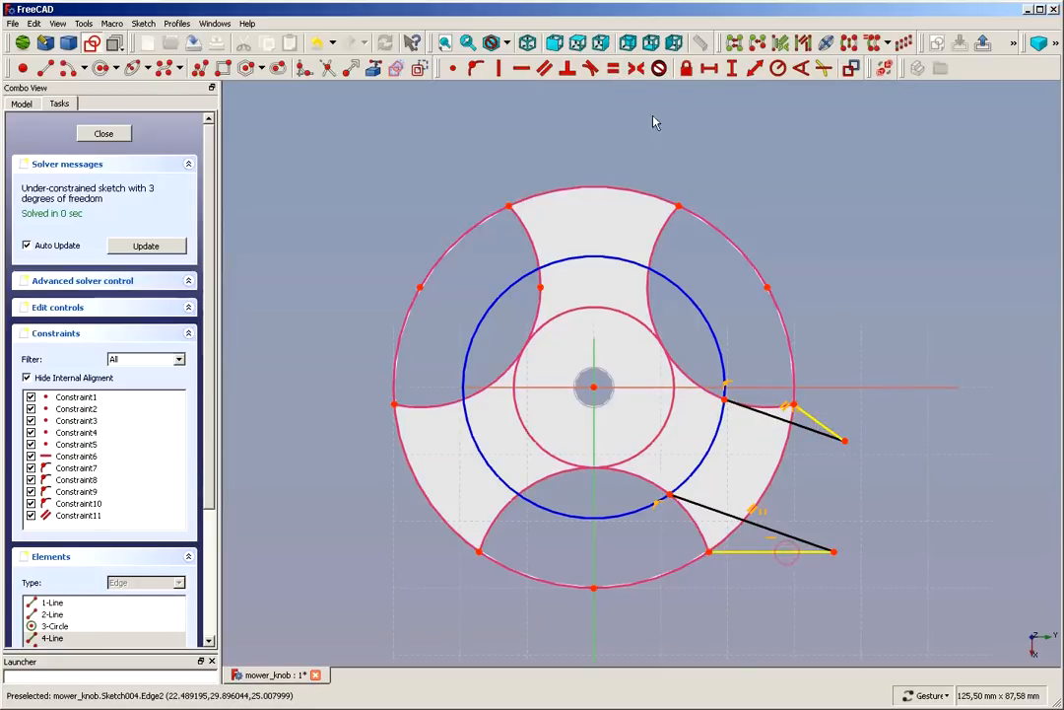
left_click(613, 68)
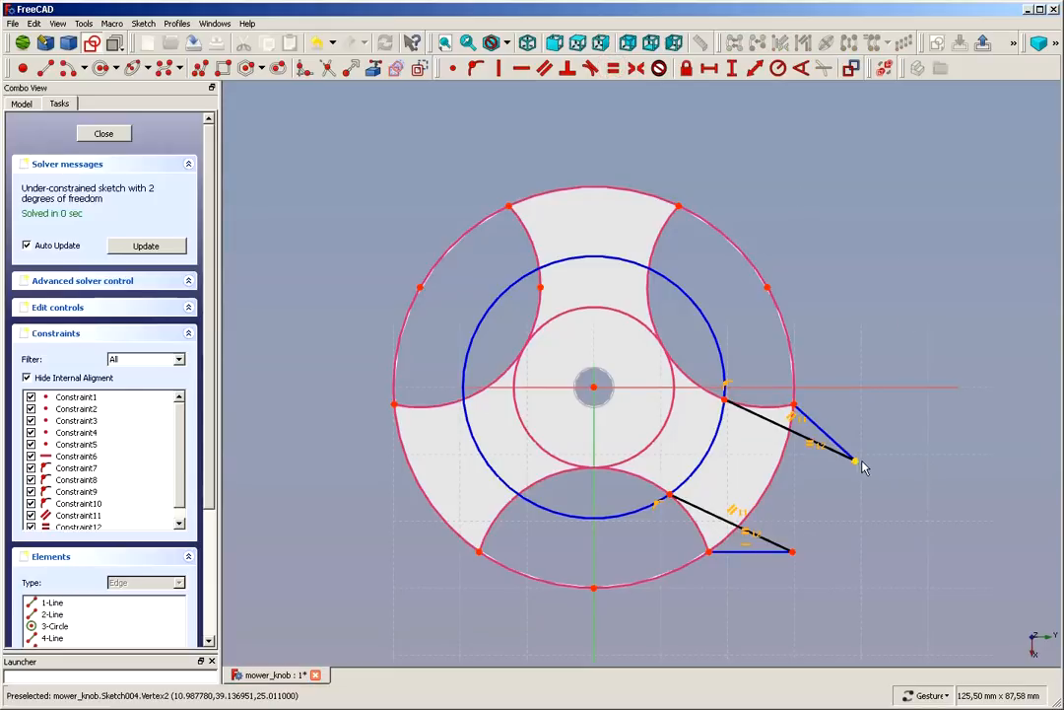
Step: Move the endpoints of the slanted lines to test the sketch's remaining freedom
mouse_move(856, 465)
left_mouse_down()
mouse_move(824, 453)
mouse_move(829, 474)
mouse_move(813, 492)
mouse_move(843, 444)
mouse_move(821, 451)
left_mouse_up()
left_click_drag(722, 473, 687, 449)
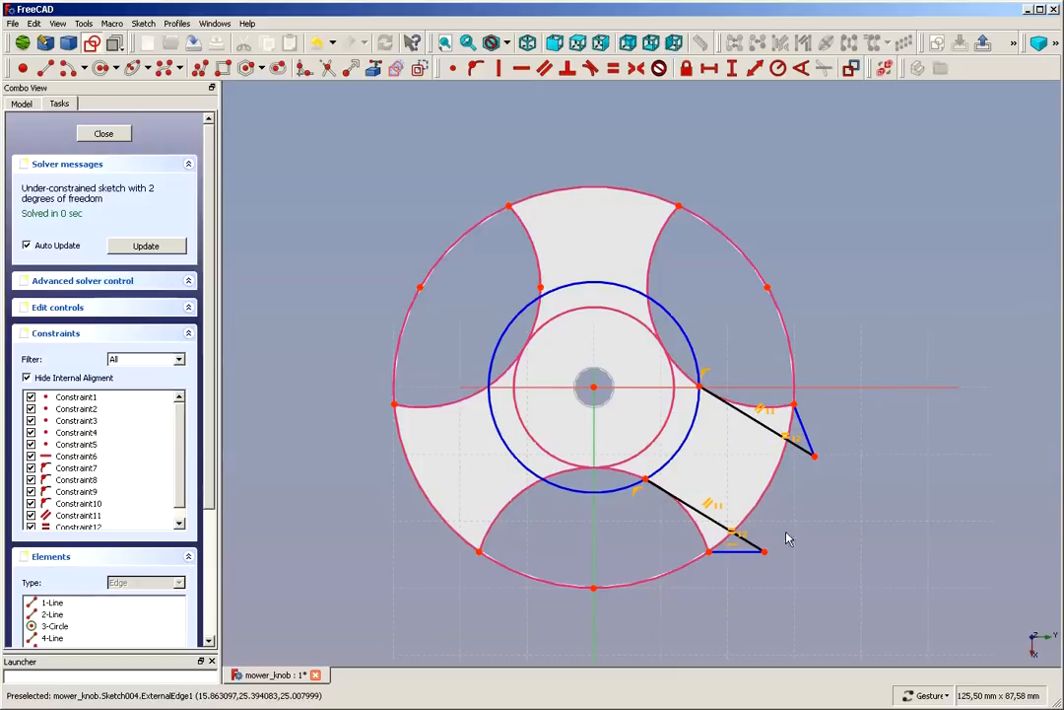
left_click_drag(764, 551, 813, 594)
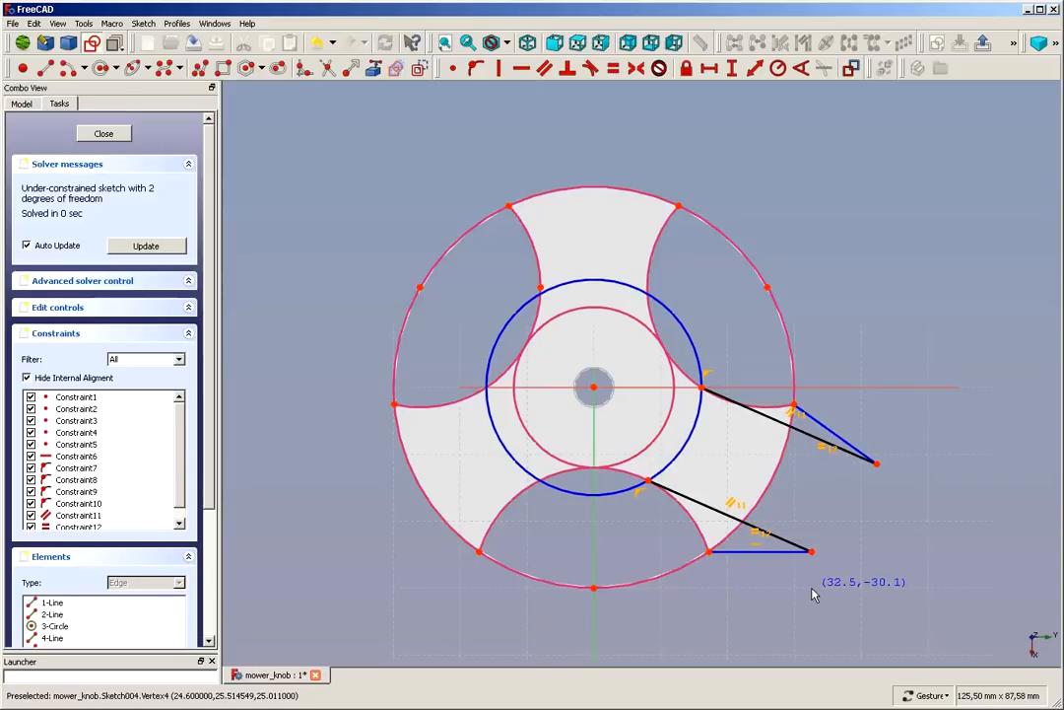
left_click(876, 463)
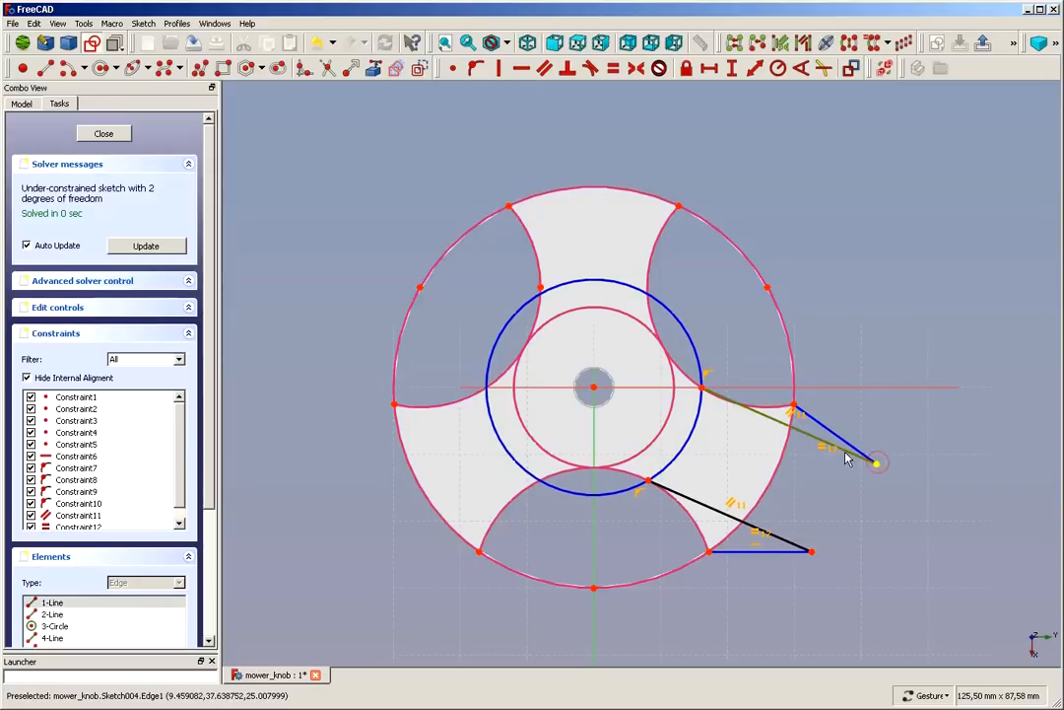
left_click(848, 452)
left_click(749, 533)
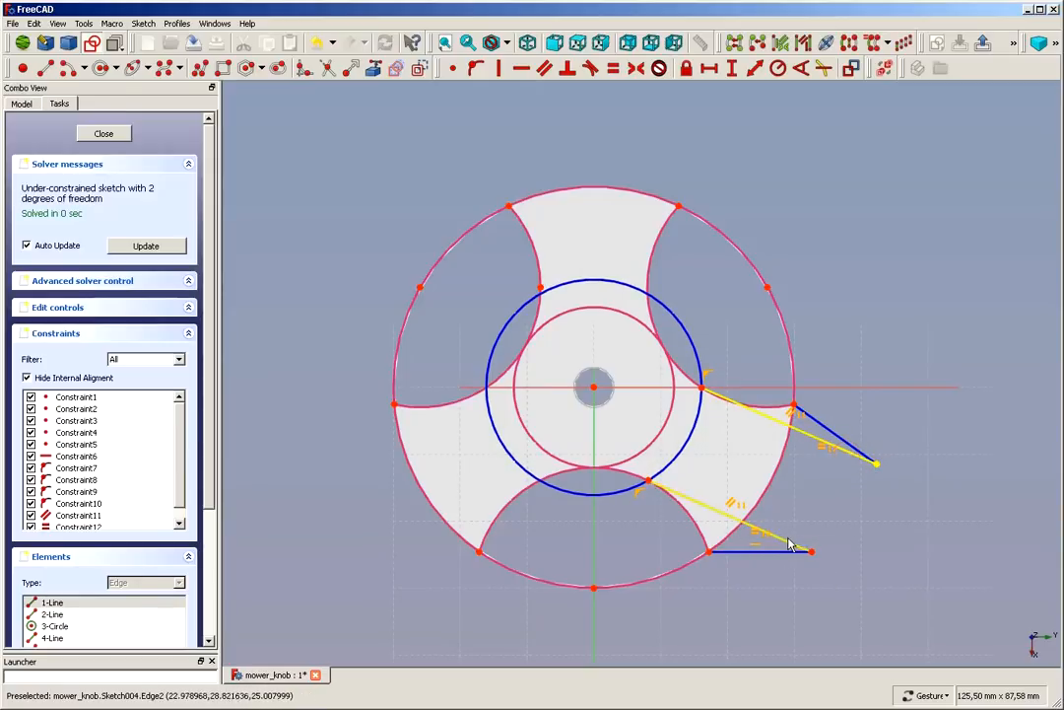
left_click(612, 69)
left_click(596, 382)
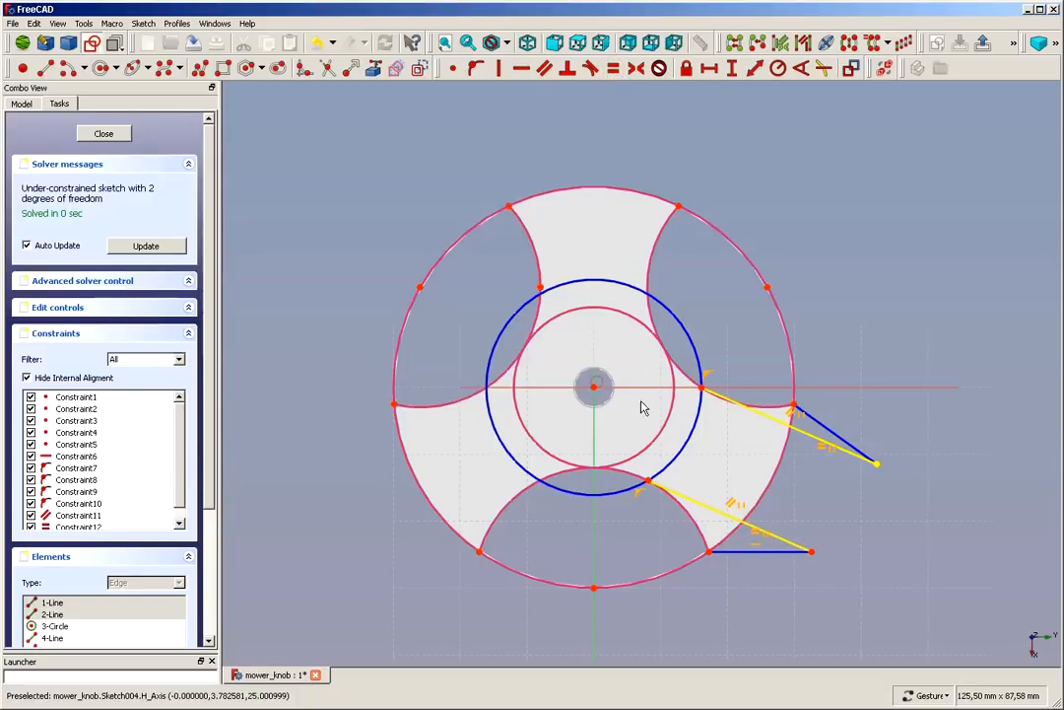
left_click(867, 560)
Step: Constrain the two slanted lines to equal length
left_click(810, 442)
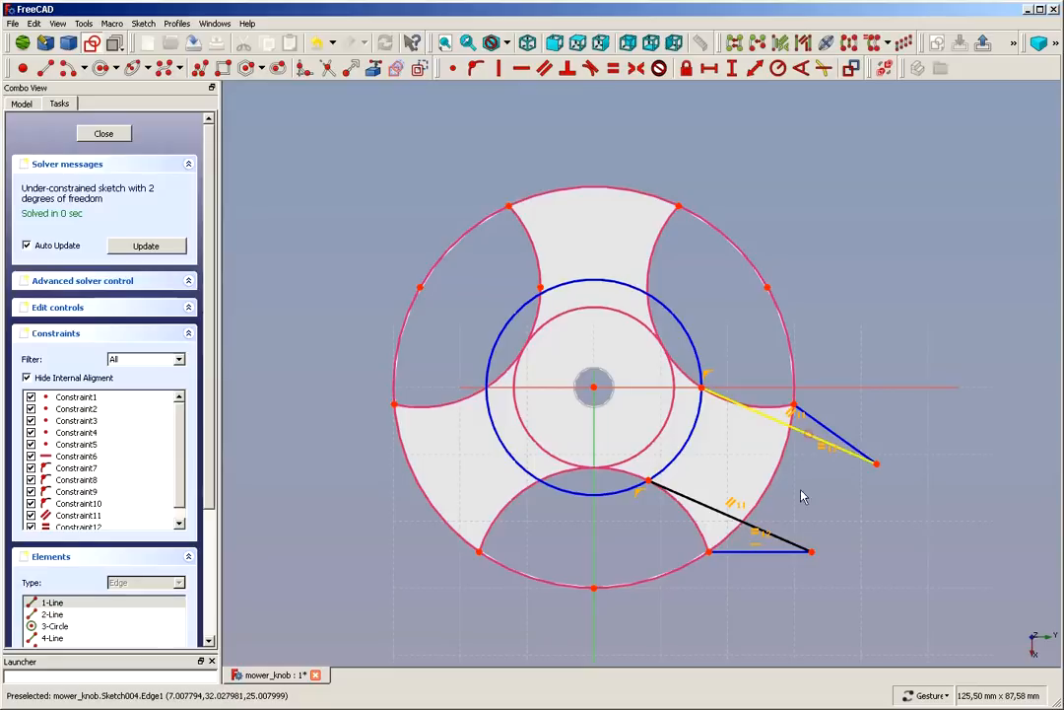
left_click(777, 535)
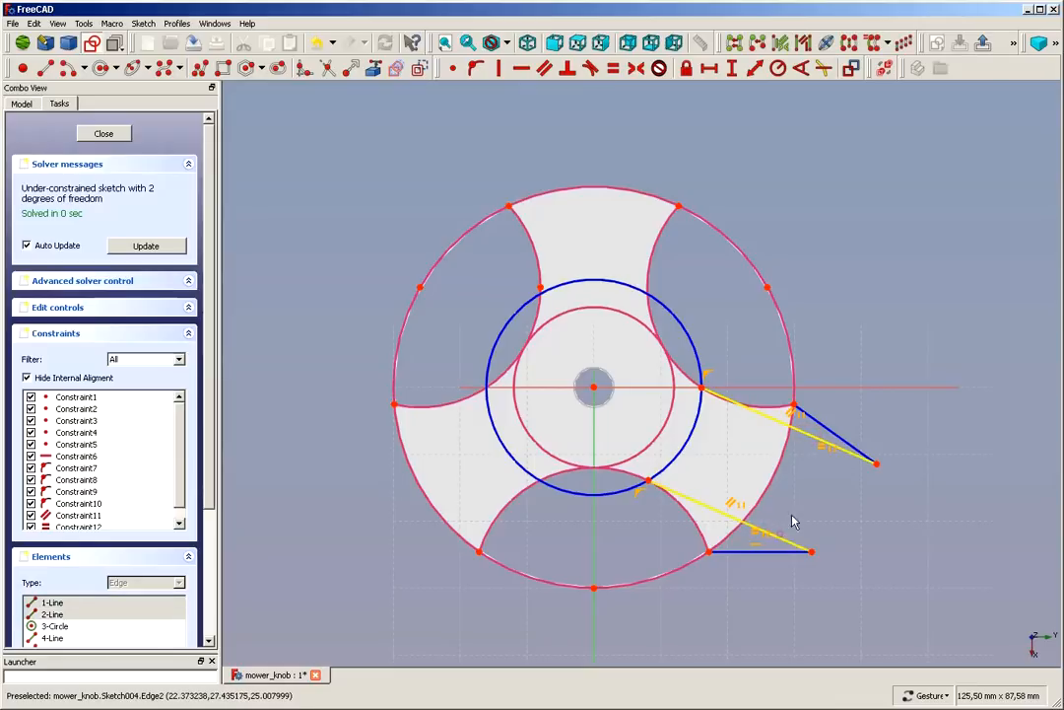
left_click(614, 70)
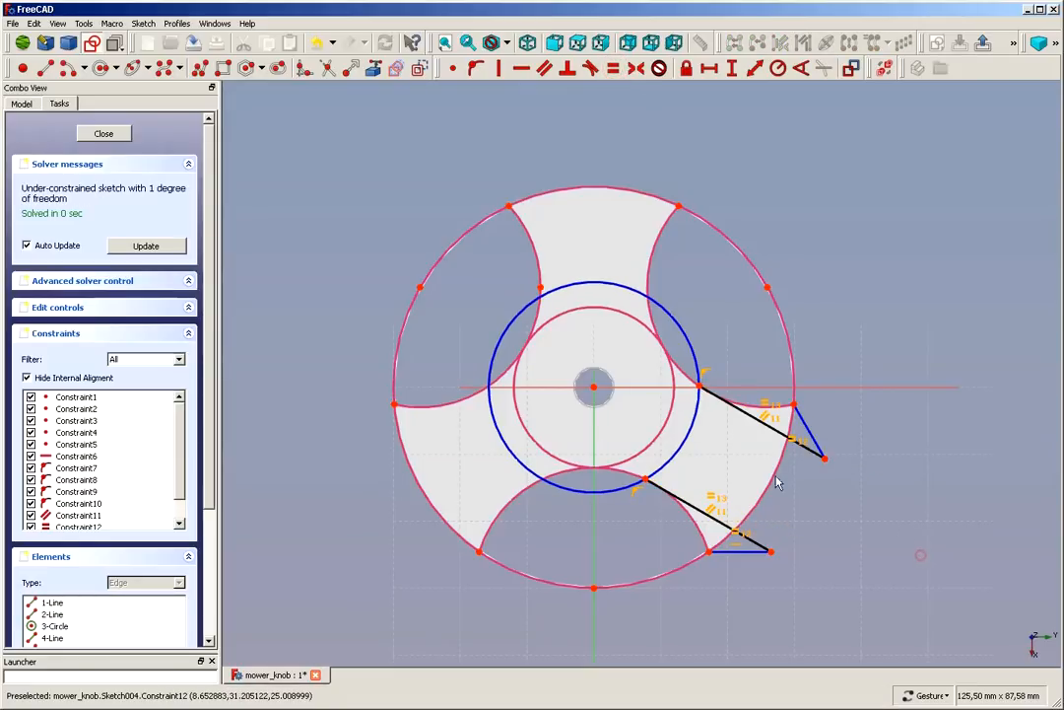
Step: Constrain the upper slanted line tangent to its adjacent cutout arc
mouse_move(697, 437)
left_mouse_down()
mouse_move(696, 425)
mouse_move(687, 430)
mouse_move(697, 426)
mouse_move(719, 454)
mouse_move(735, 447)
mouse_move(691, 453)
mouse_move(702, 451)
mouse_move(676, 434)
mouse_move(702, 434)
left_mouse_up()
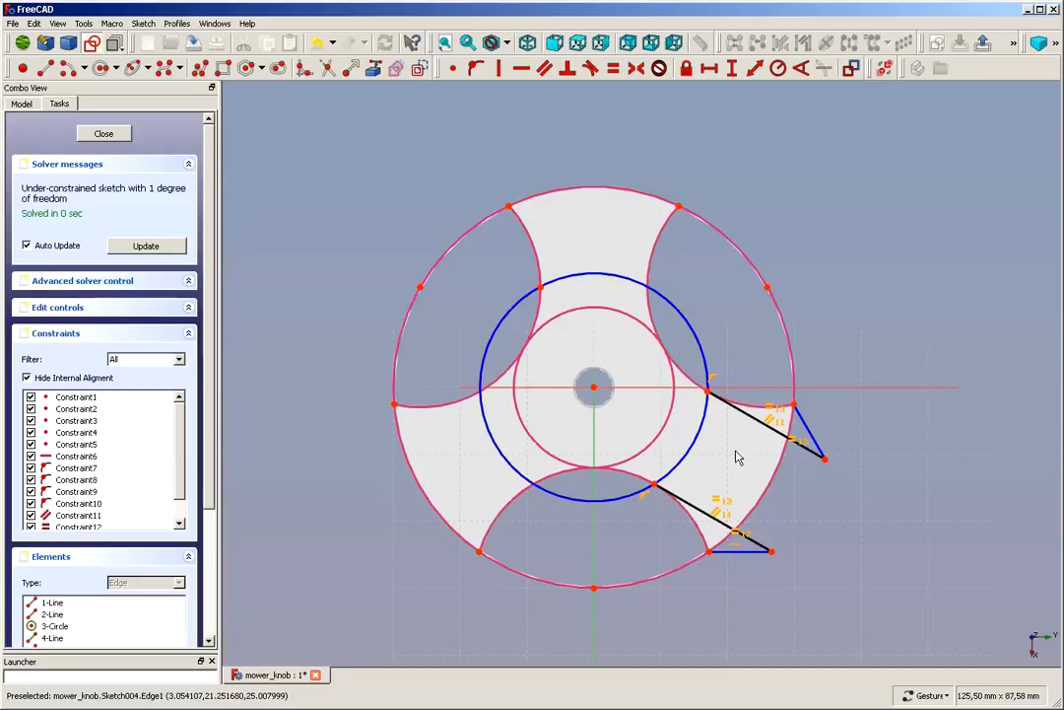
left_click(756, 429)
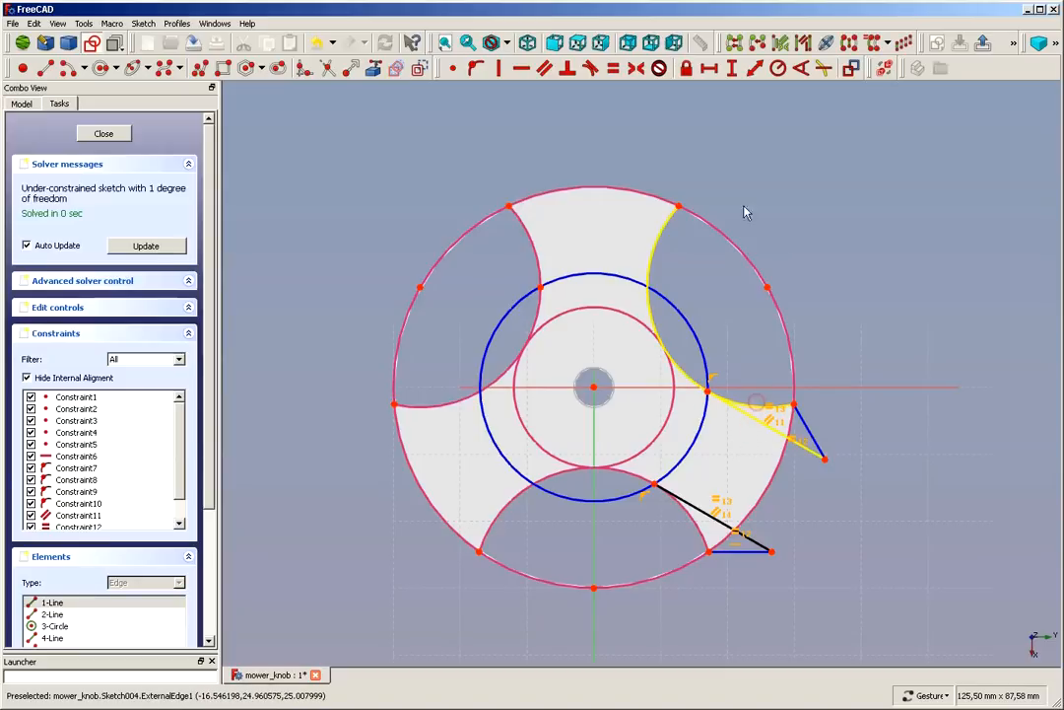
left_click(590, 68)
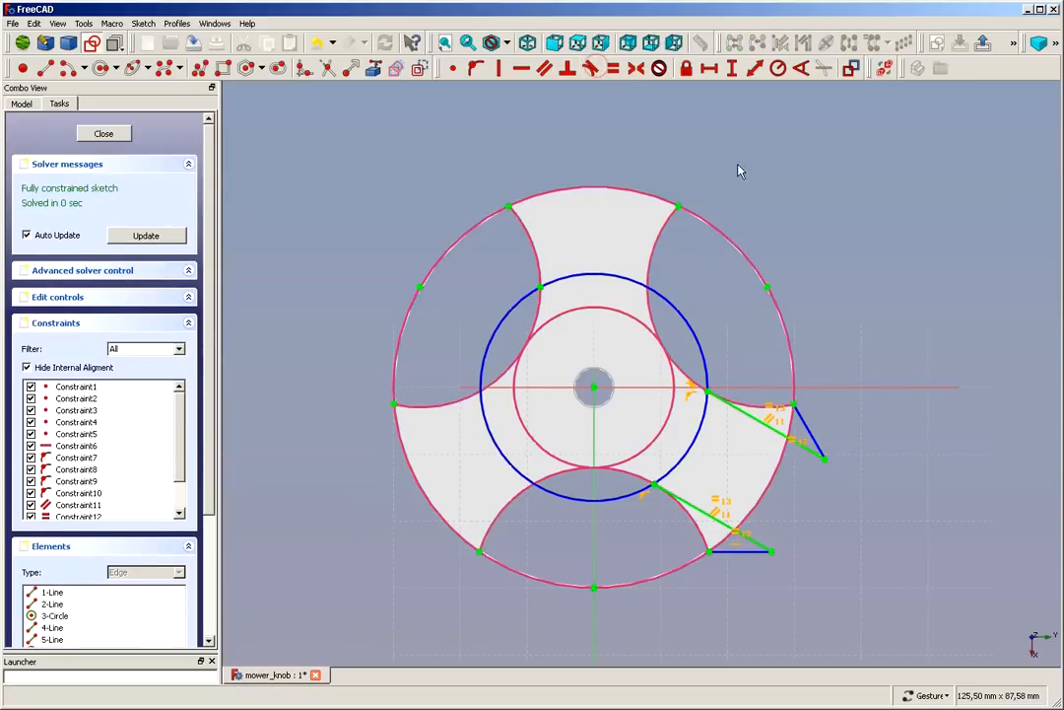
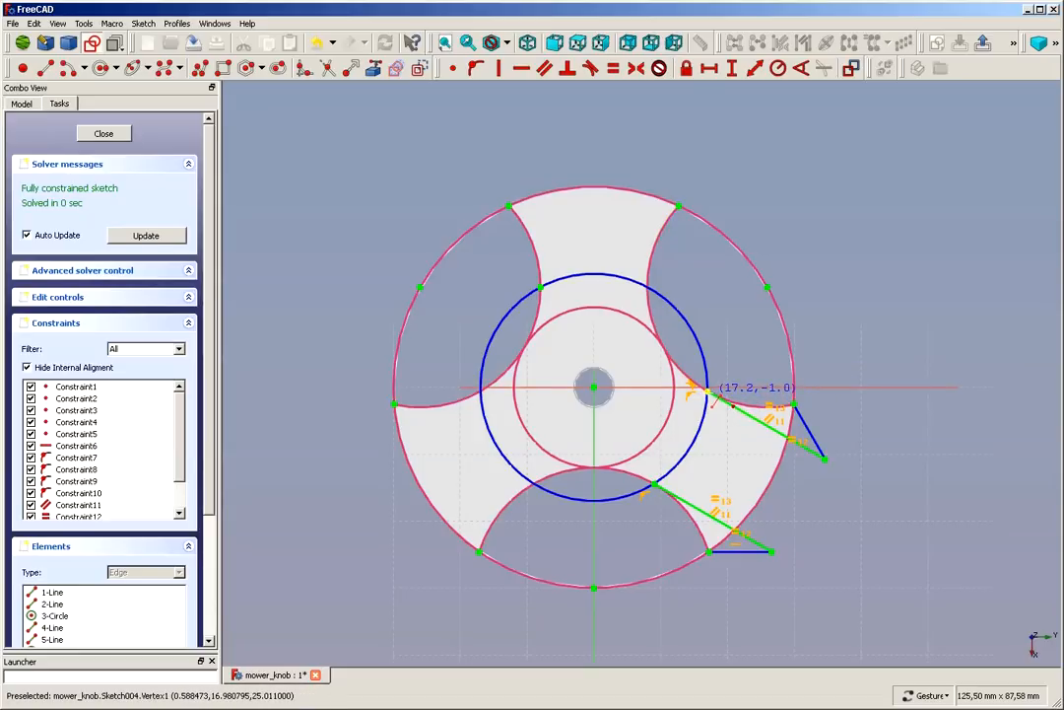
Step: Close a triangle over the upper slanted line with a line from its inner endpoint and a vertical line to its outer endpoint
left_click(707, 392)
left_click(823, 352)
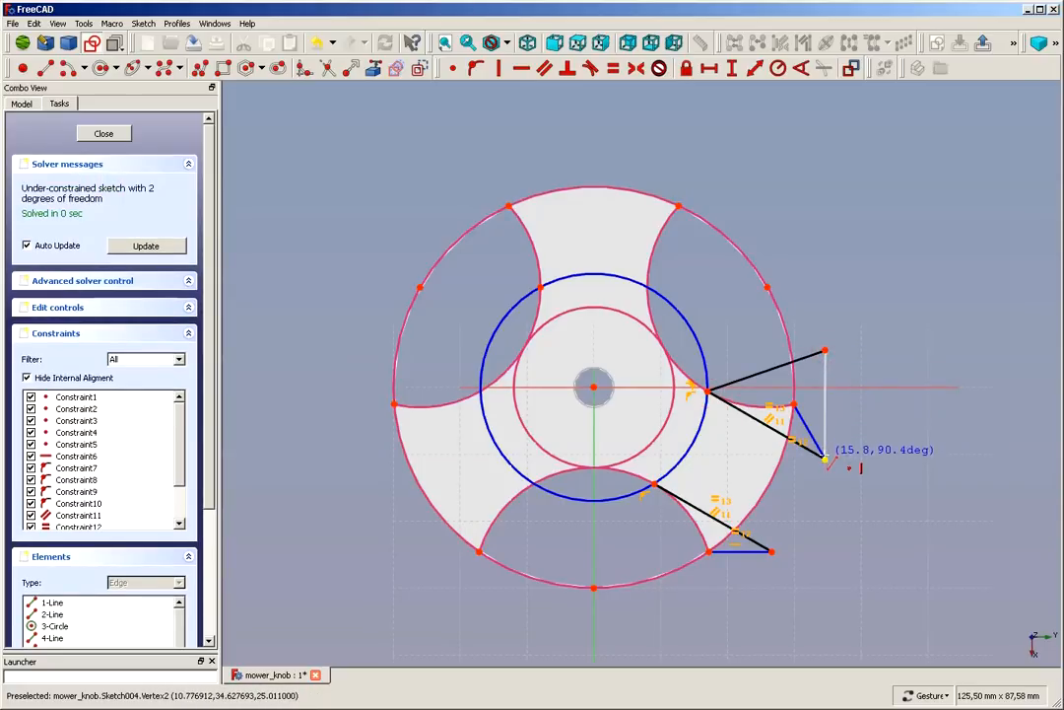
left_click(823, 457)
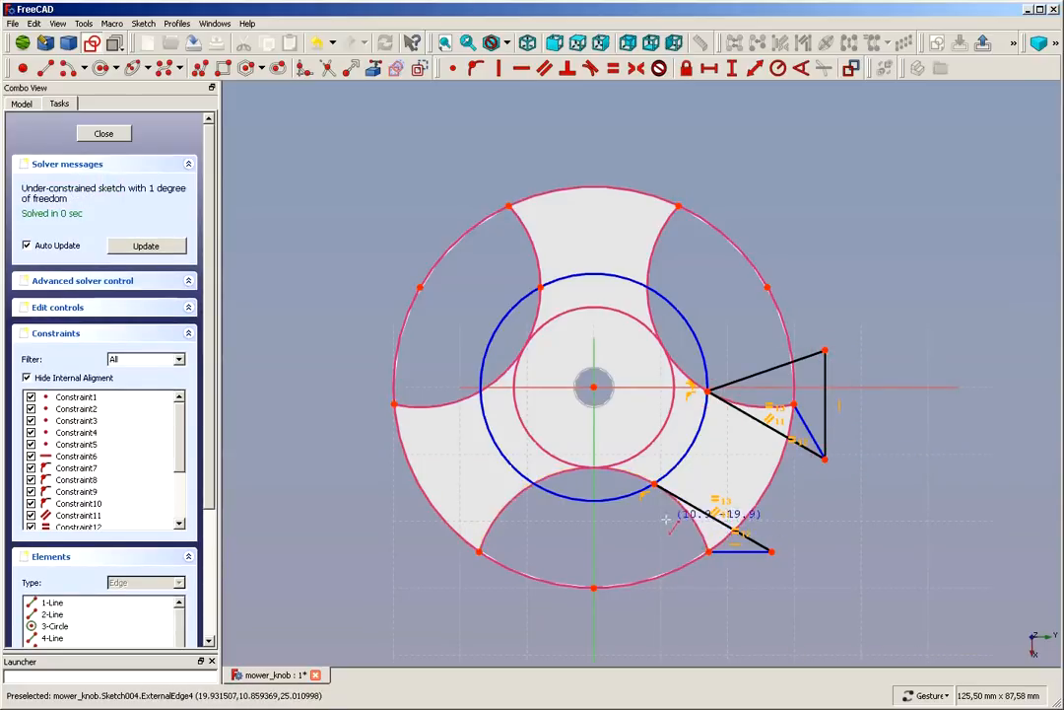
Step: Close a triangle under the lower slanted line with two lines from its endpoints that meet below the cutout arc
left_click(654, 483)
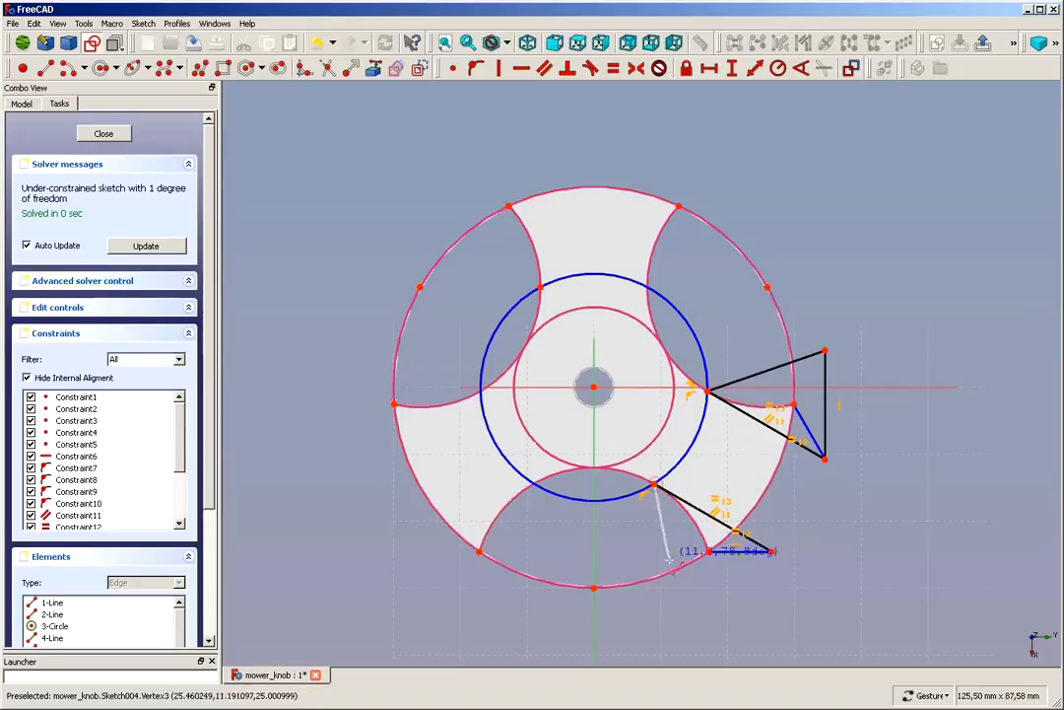
left_click(680, 588)
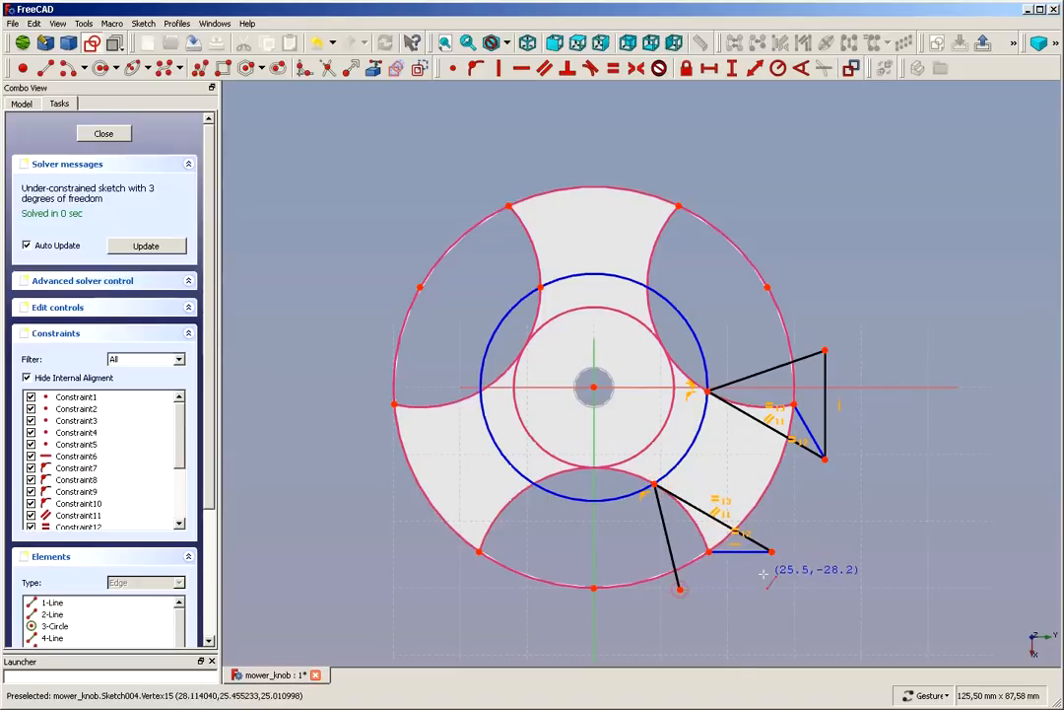
left_click(680, 588)
left_click(772, 552)
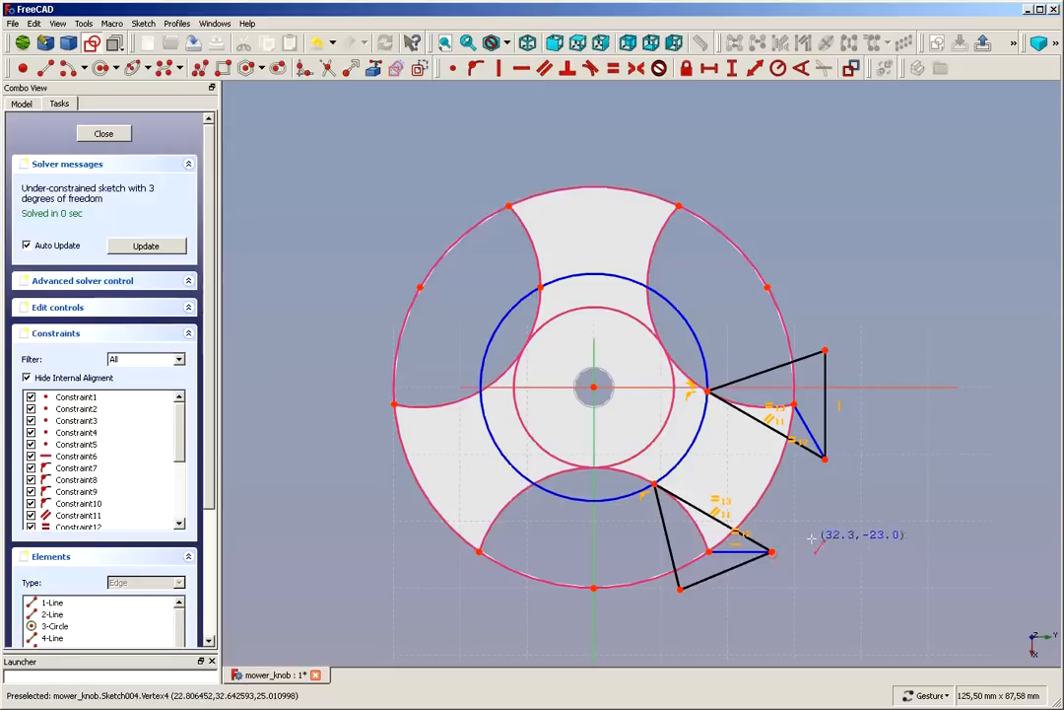
Step: Constrain the two newly drawn sides of both triangles to equal length and test the sketch for remaining freedom
left_click_drag(742, 567, 708, 582)
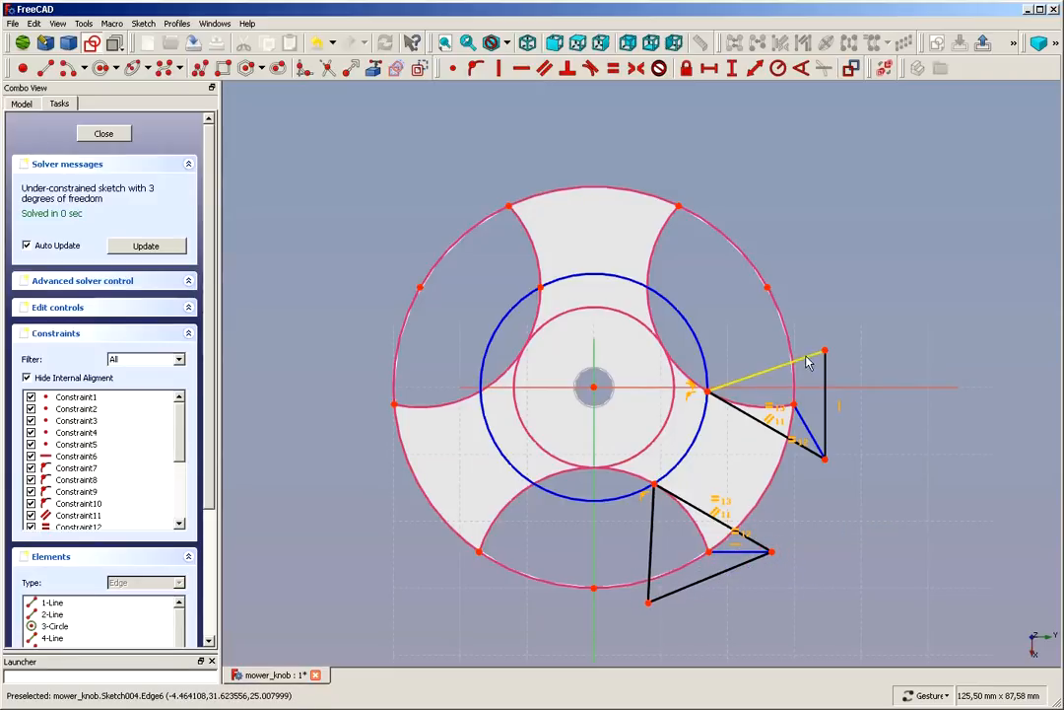
left_click_drag(808, 356, 761, 360)
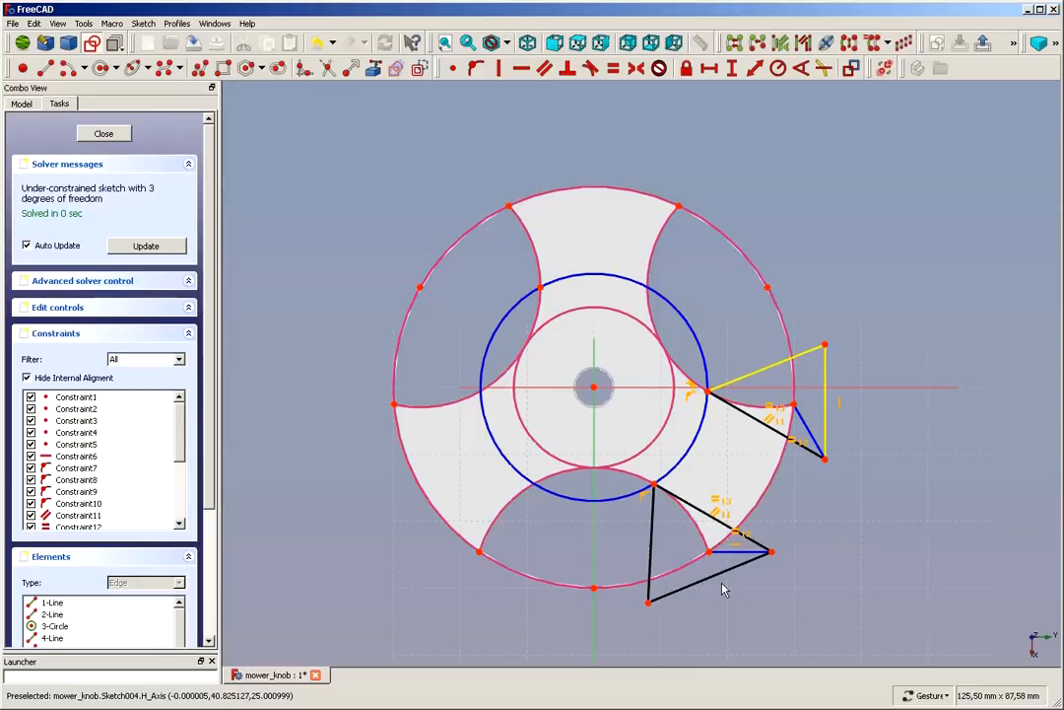
left_click(680, 589)
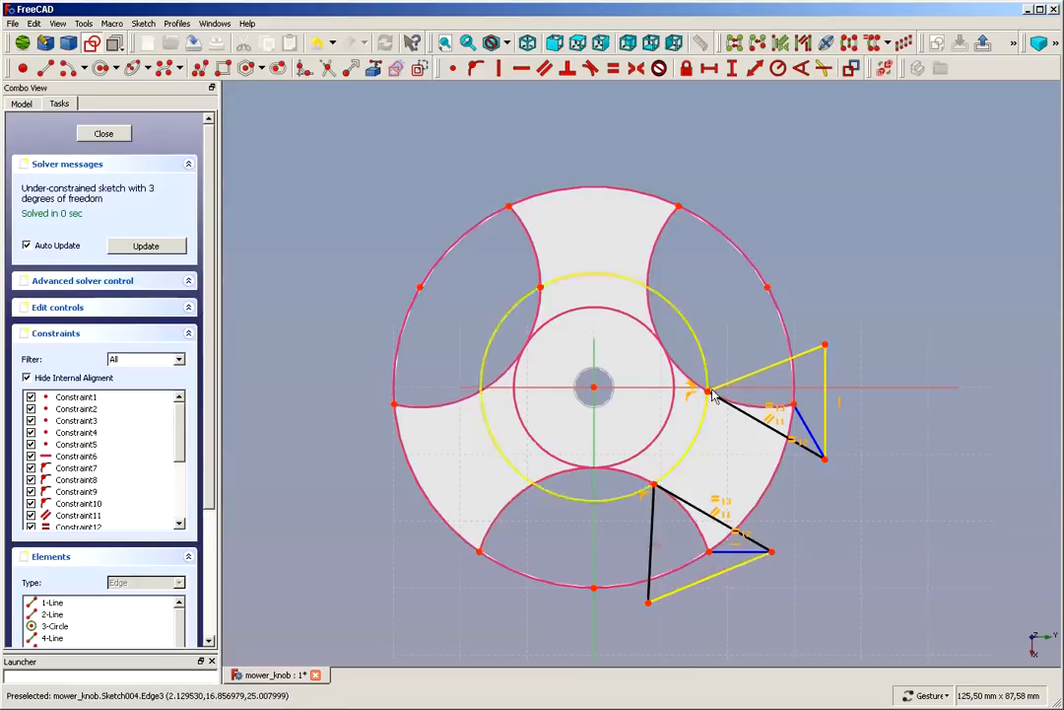
left_click(651, 540)
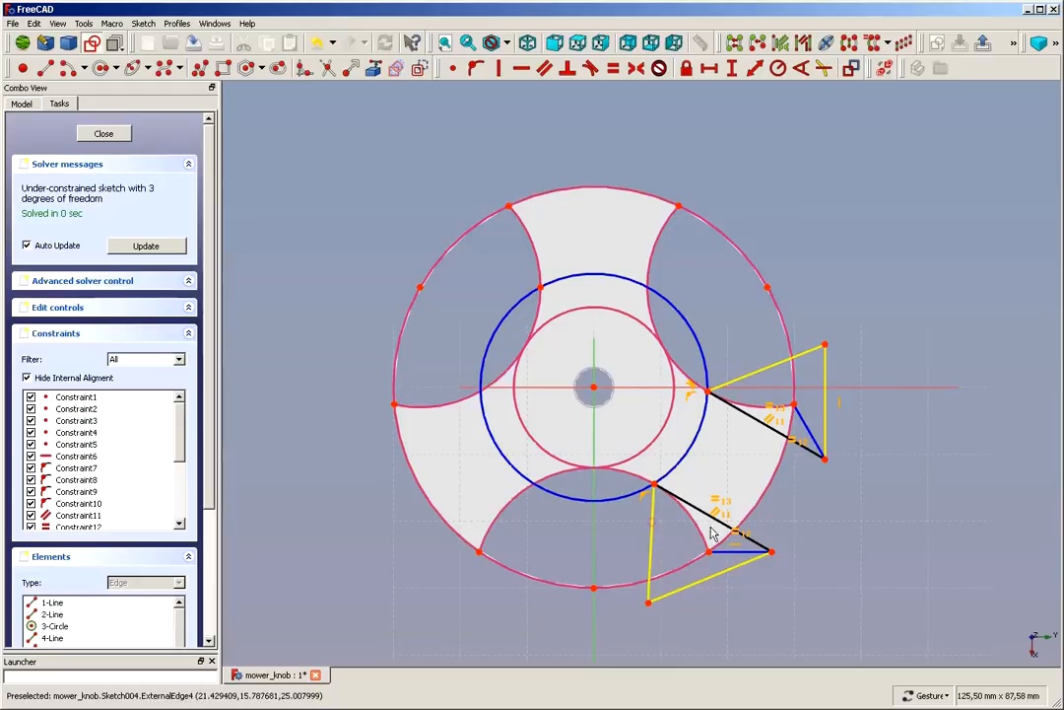
left_click(613, 69)
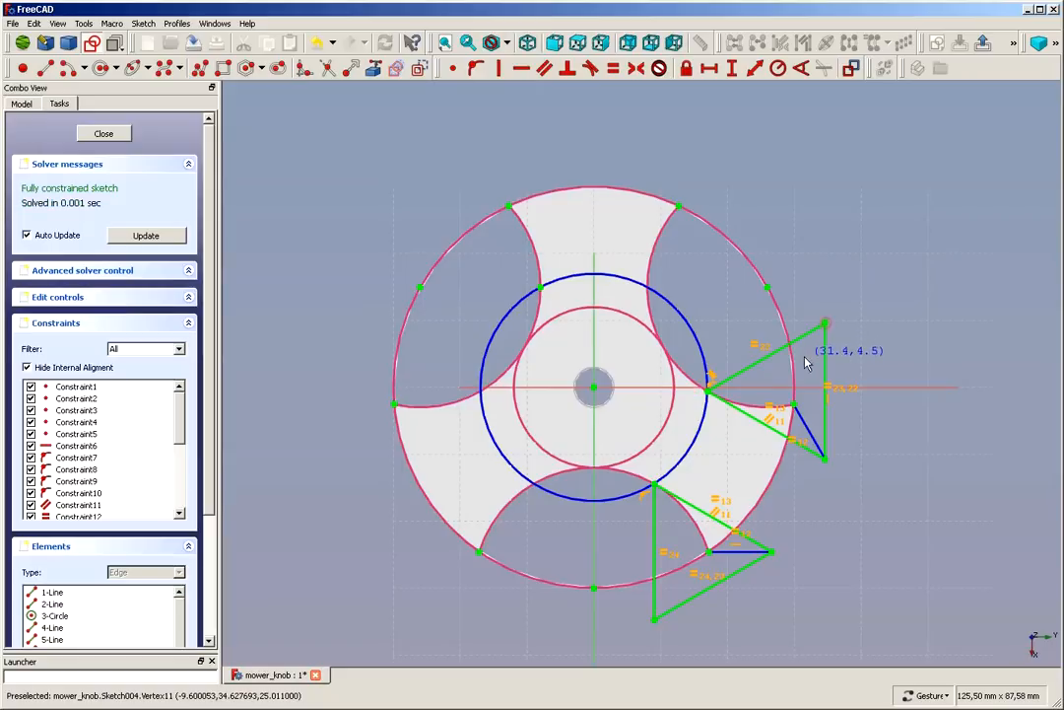
scroll(852, 352, "up", 1)
scroll(857, 355, "down", 1)
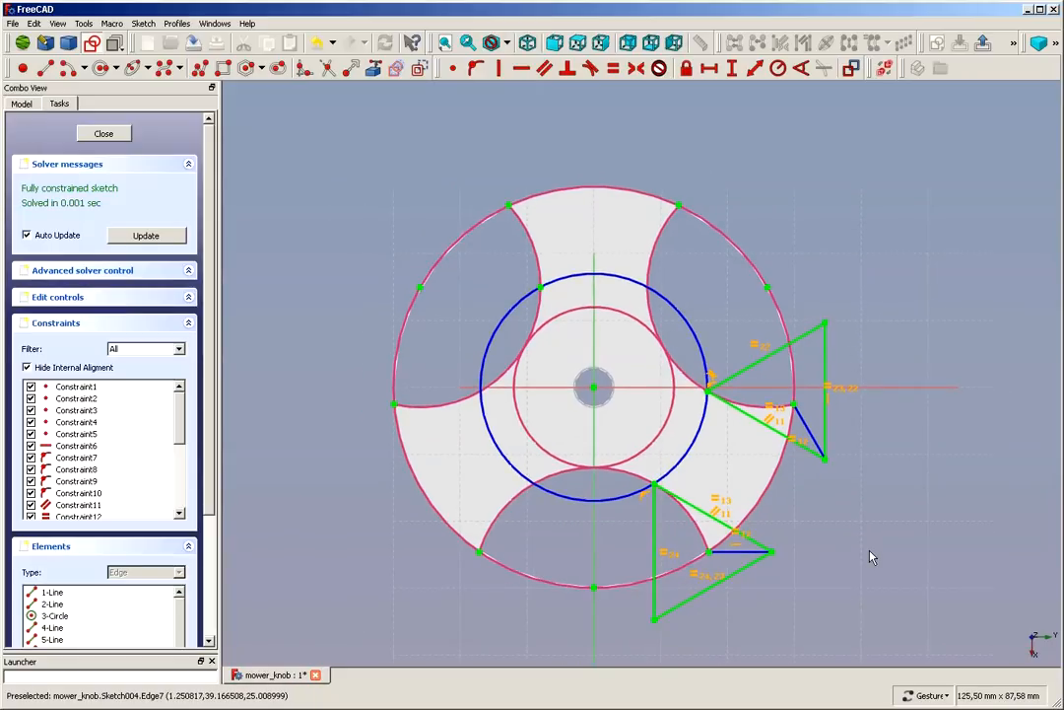
left_click_drag(723, 584, 741, 598)
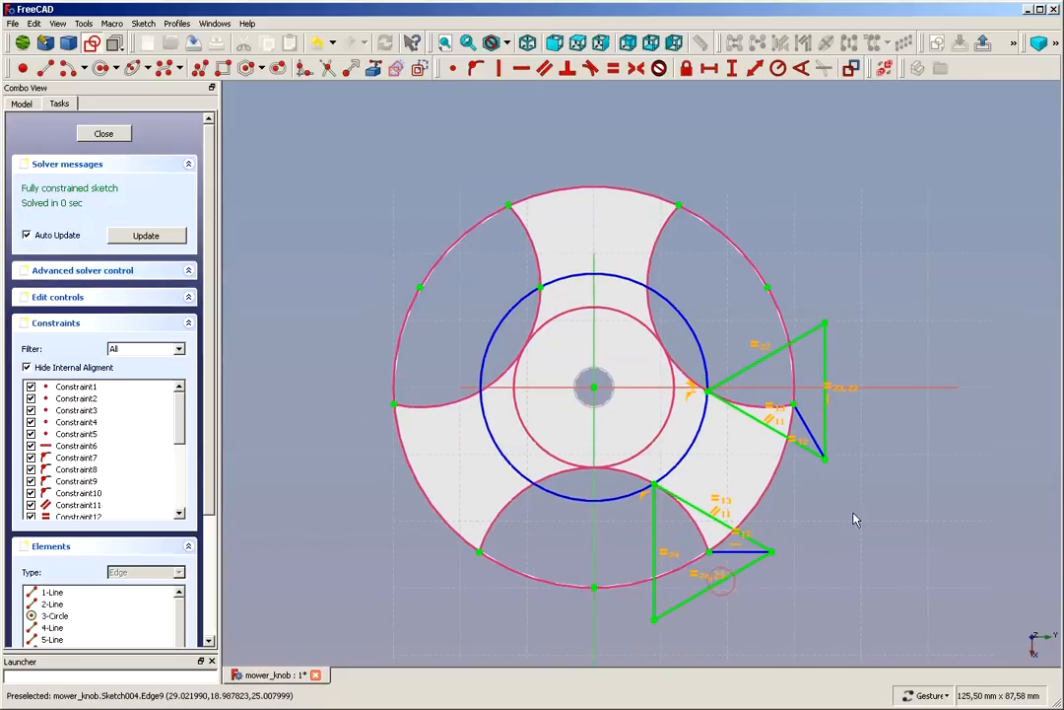
Step: Finish the sketch and cut both triangles out of the knob arm with a Through all pocket
left_click(106, 135)
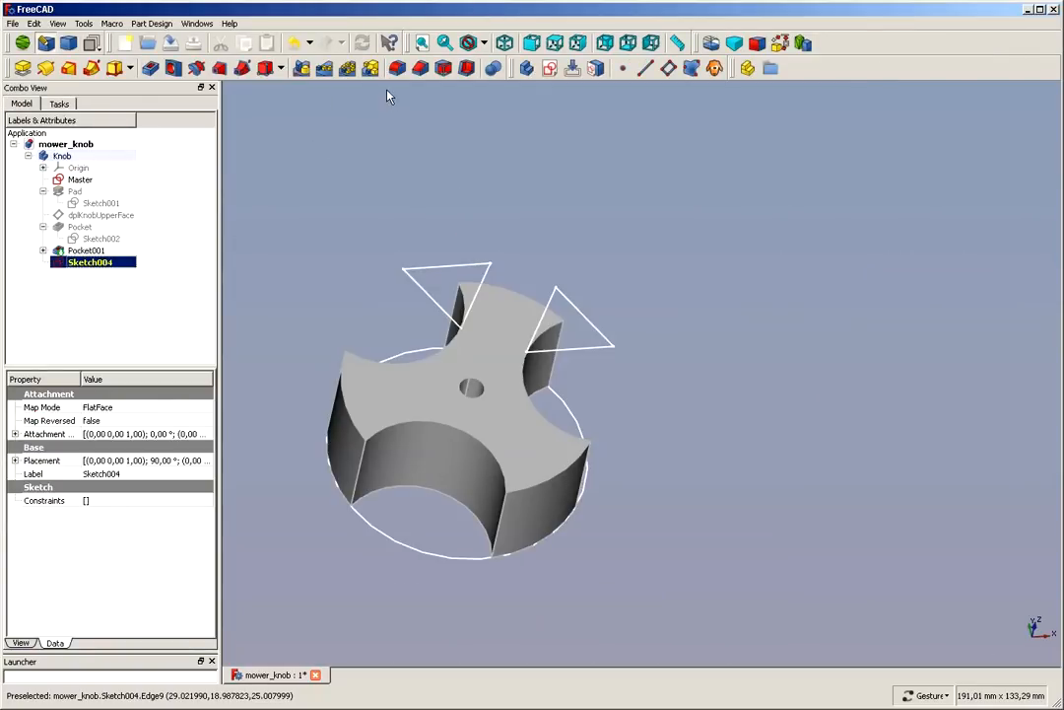
left_click(153, 69)
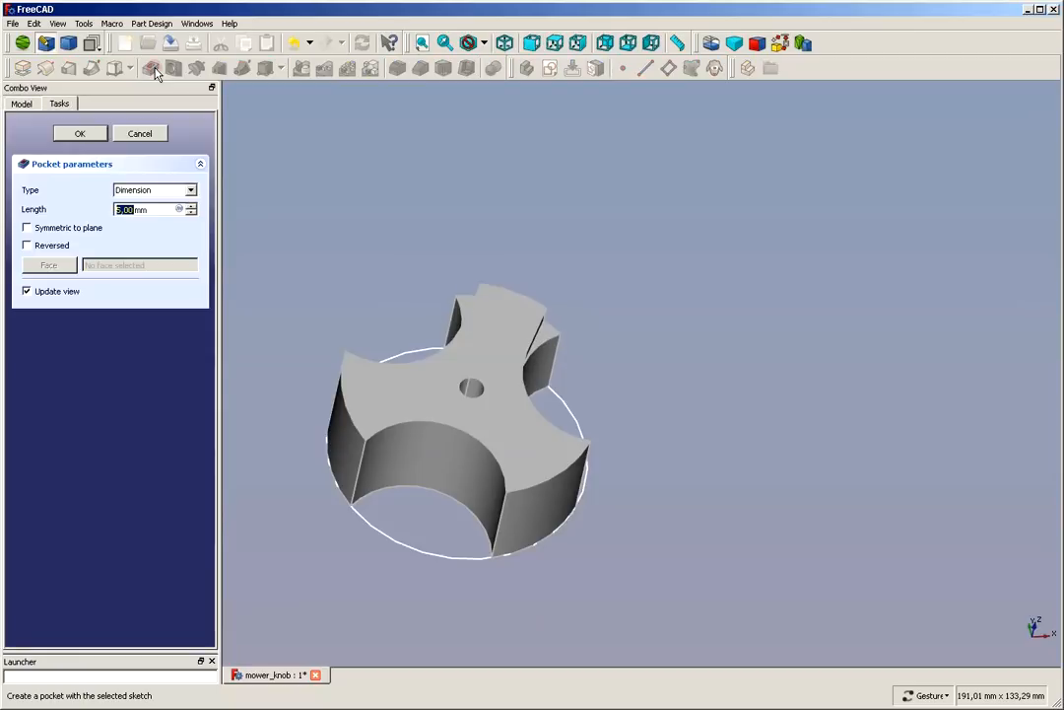
left_click(187, 194)
left_click(144, 212)
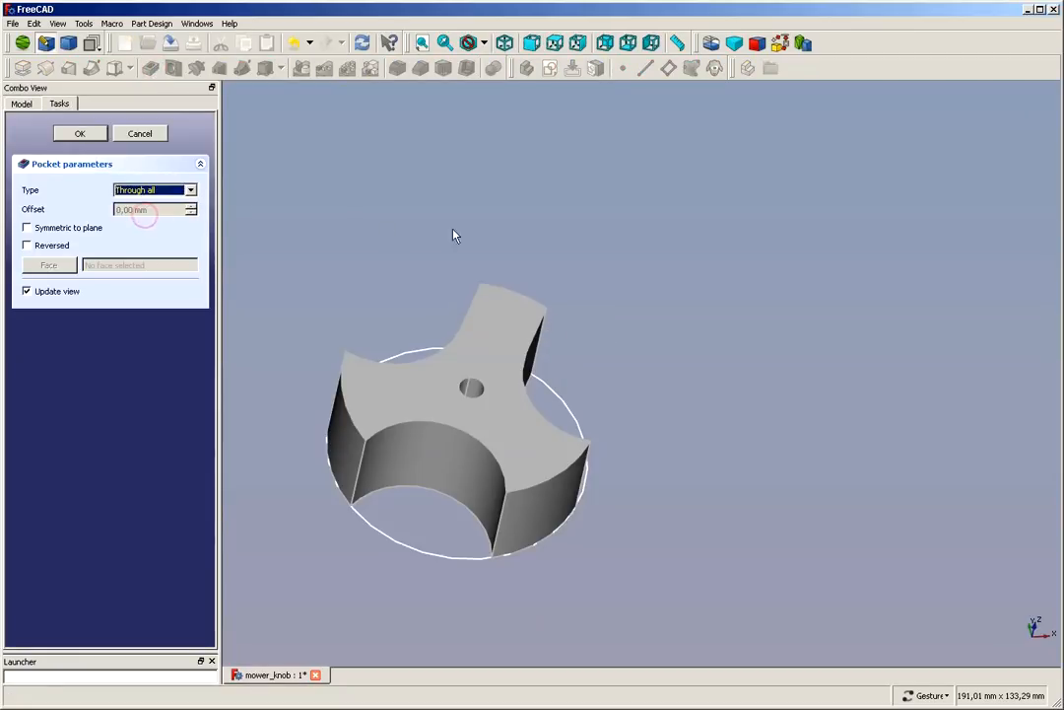
left_click_drag(601, 218, 579, 324)
left_click_drag(578, 291, 567, 288)
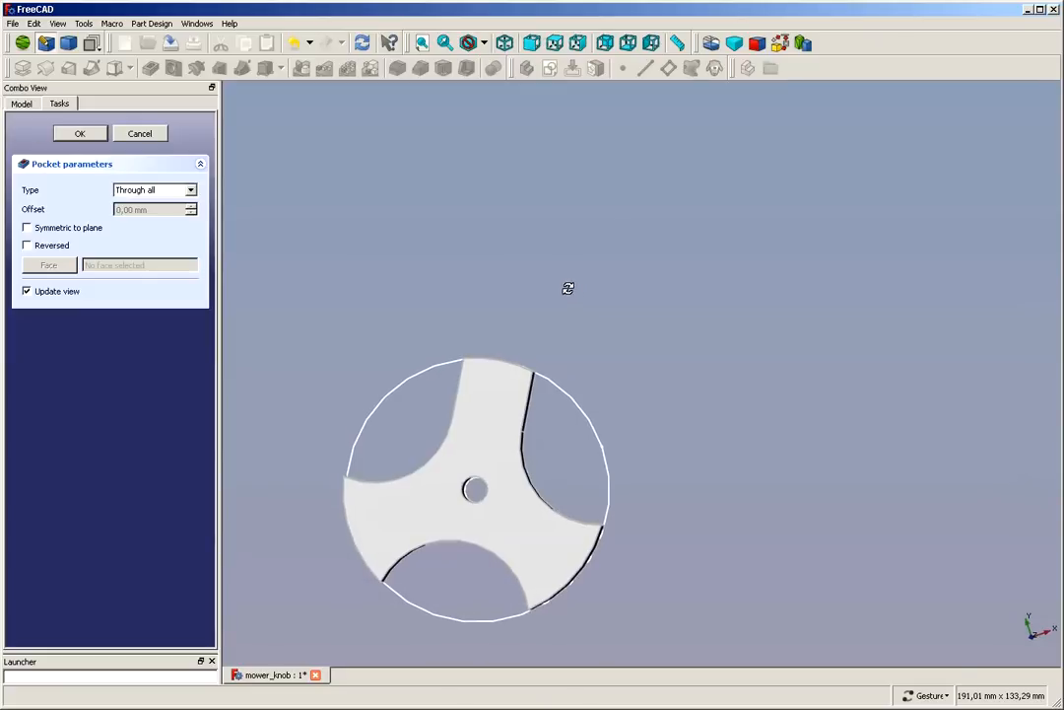
left_click(93, 135)
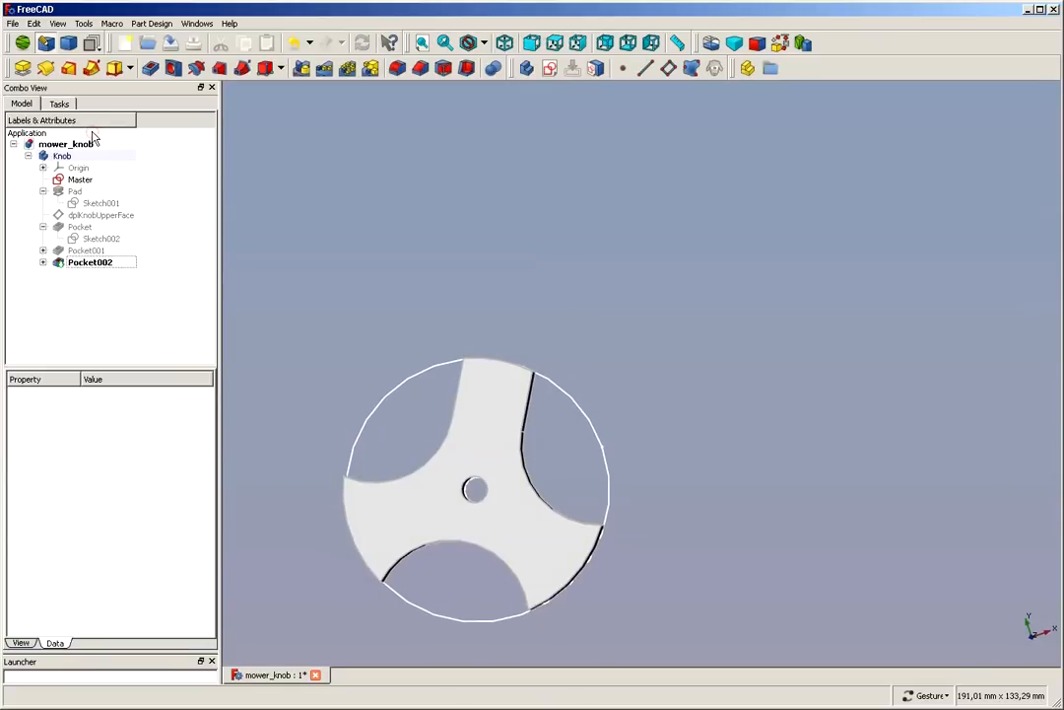
Step: Polar-pattern the triangular pocket around the normal sketch axis with 3 occurrences and save the document
left_click(93, 263)
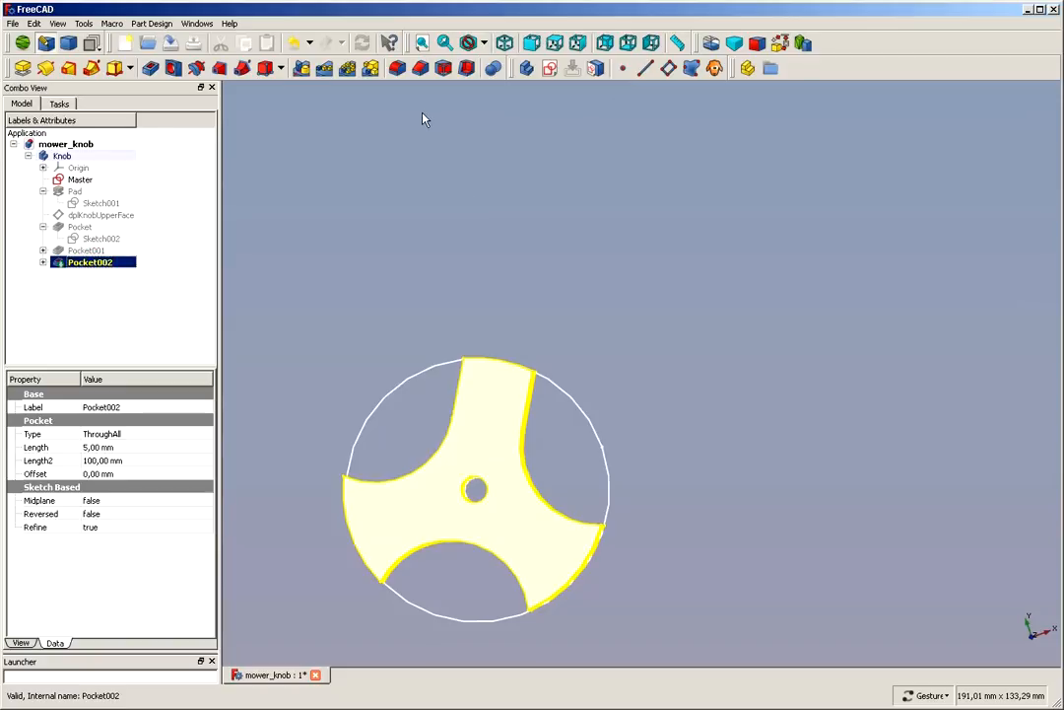
left_click(347, 69)
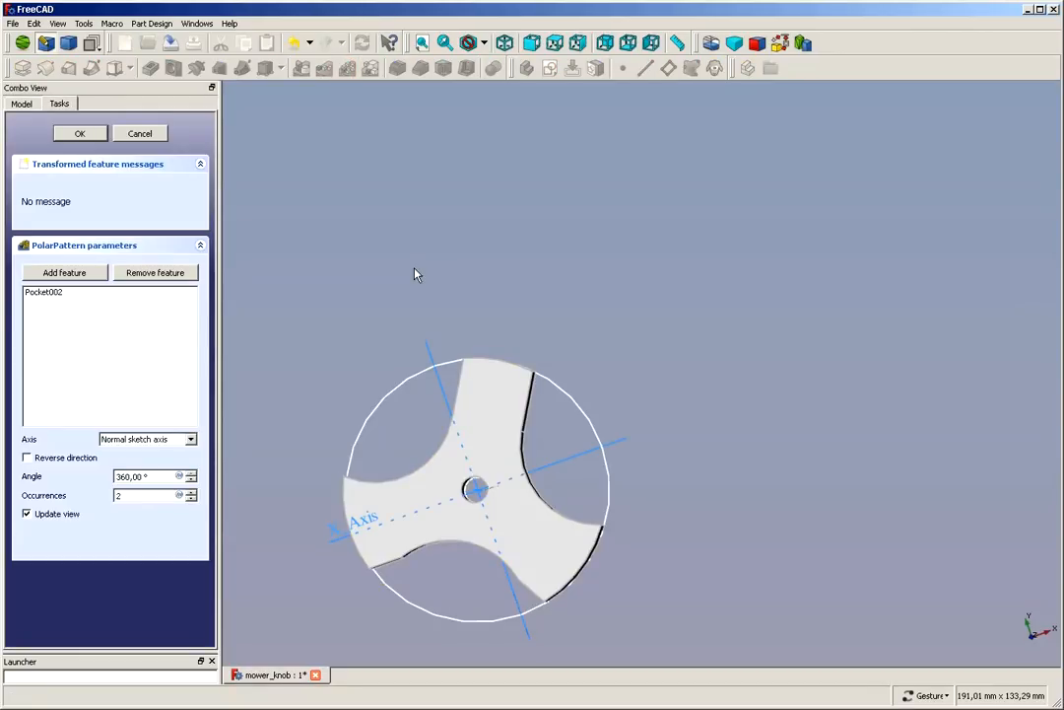
left_click(192, 493)
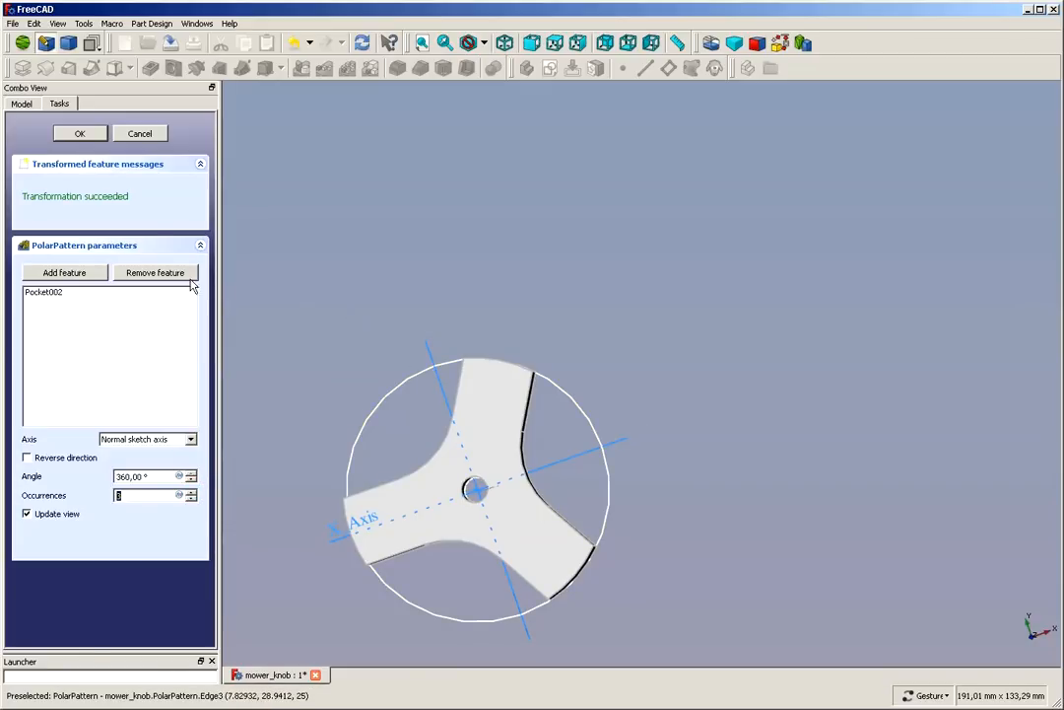
left_click(80, 135)
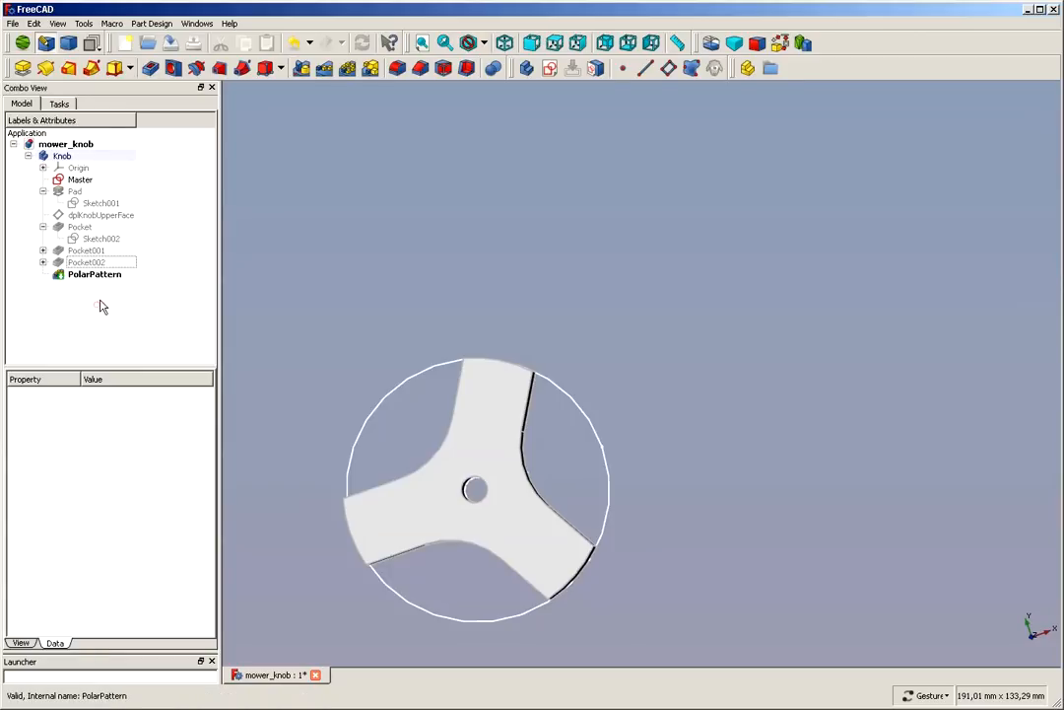
left_click(13, 22)
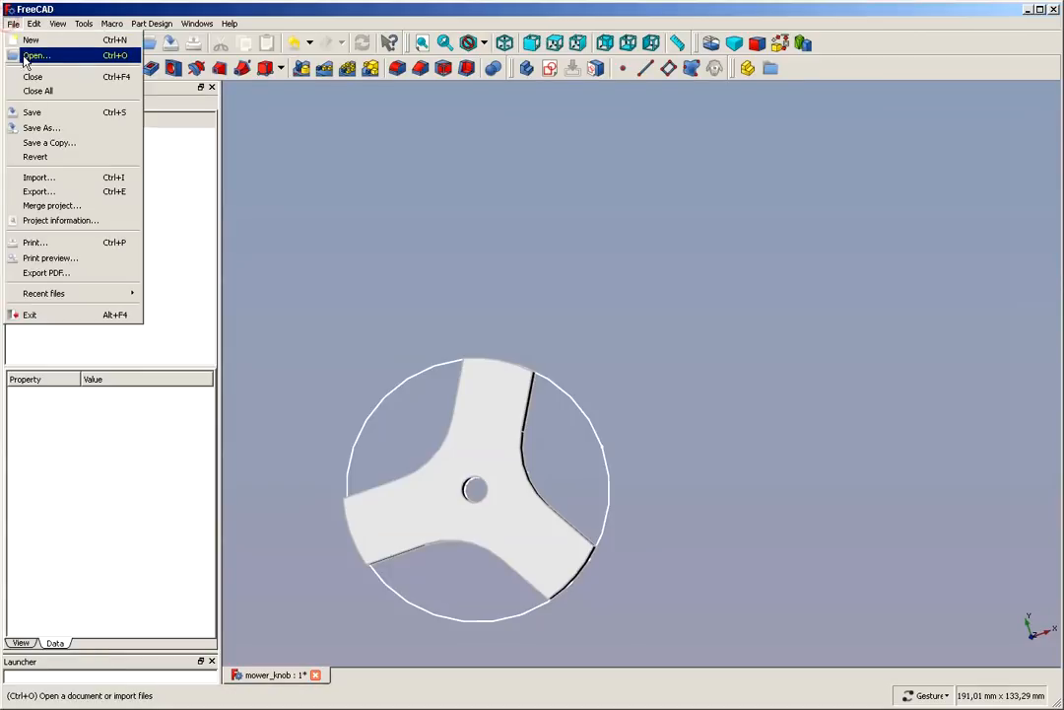
left_click(30, 112)
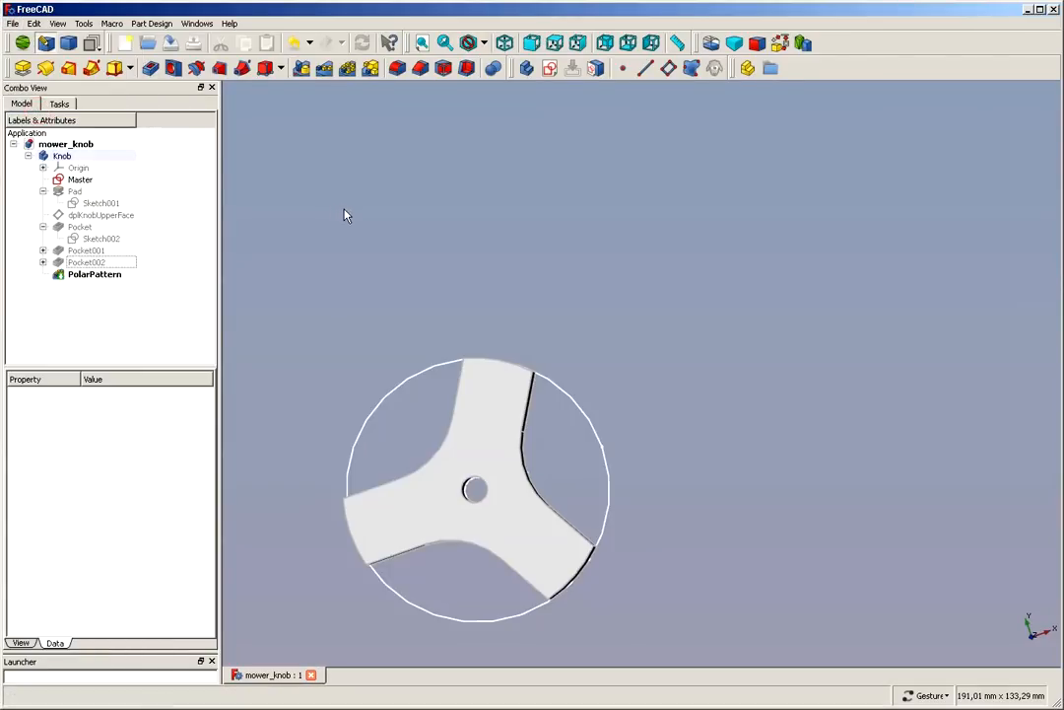
Step: Hide the PolarPattern solid and the Master sketch
left_click_drag(345, 215, 423, 187)
left_click_drag(691, 506, 720, 397)
left_click_drag(435, 533, 484, 594)
left_click_drag(636, 335, 632, 384)
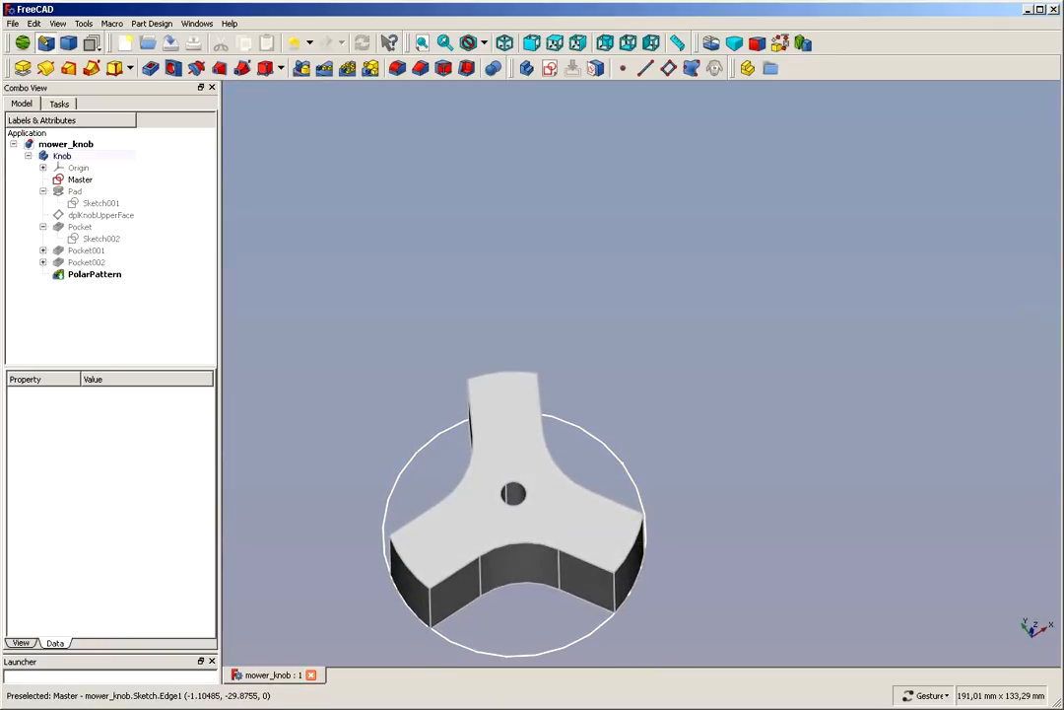
key("0")
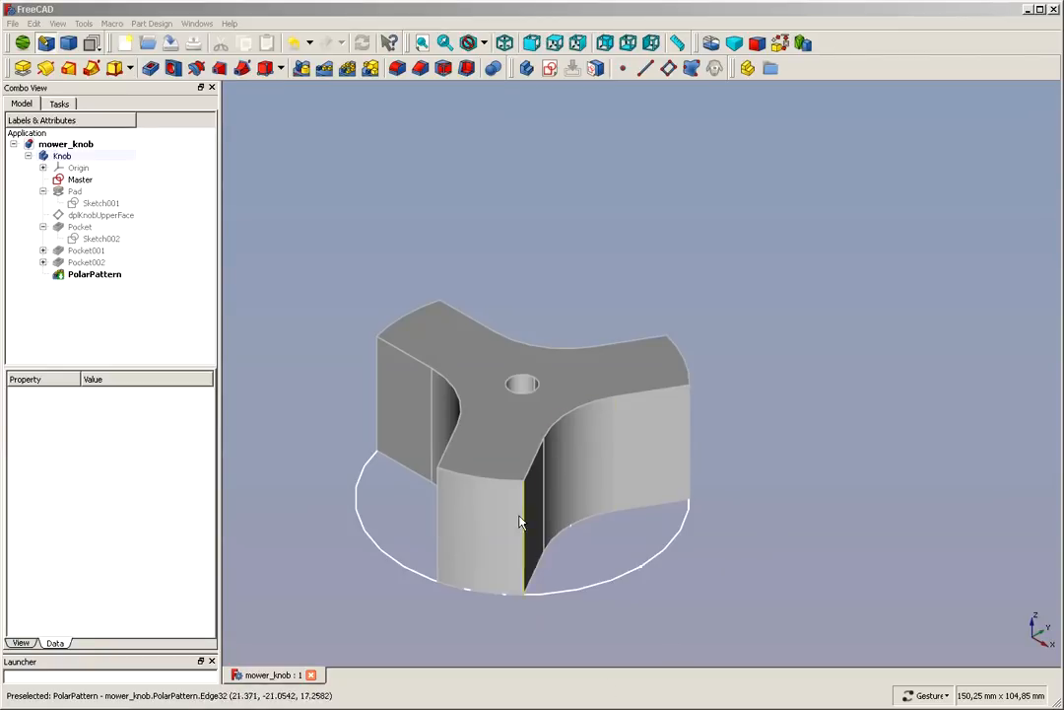
left_click(85, 262)
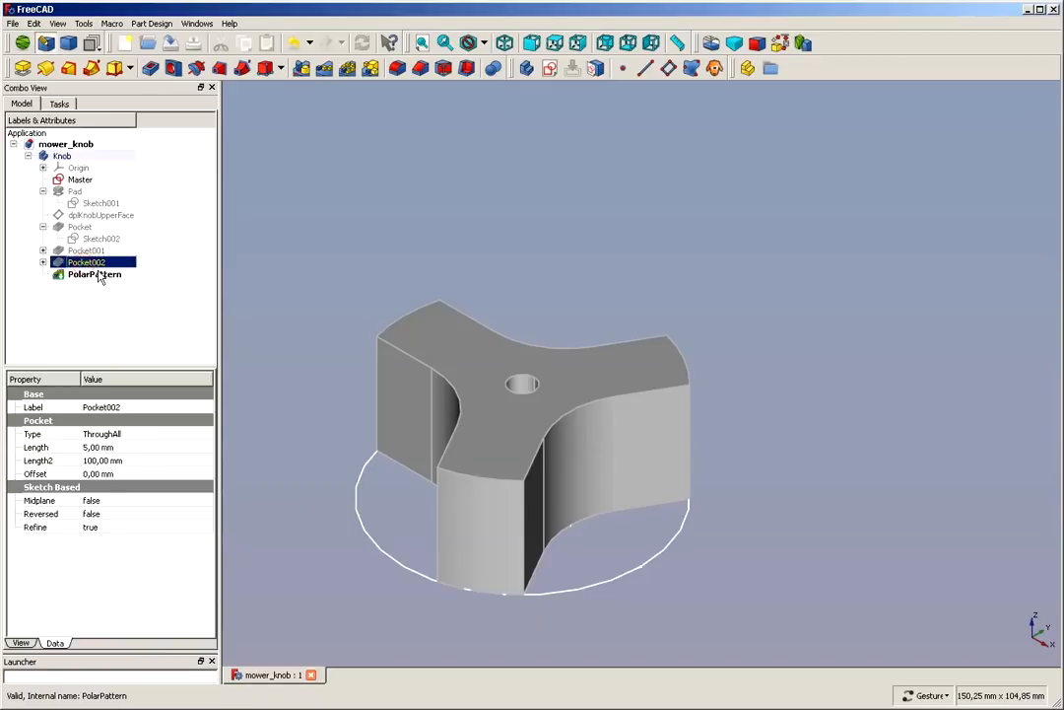
left_click(98, 274)
key("space")
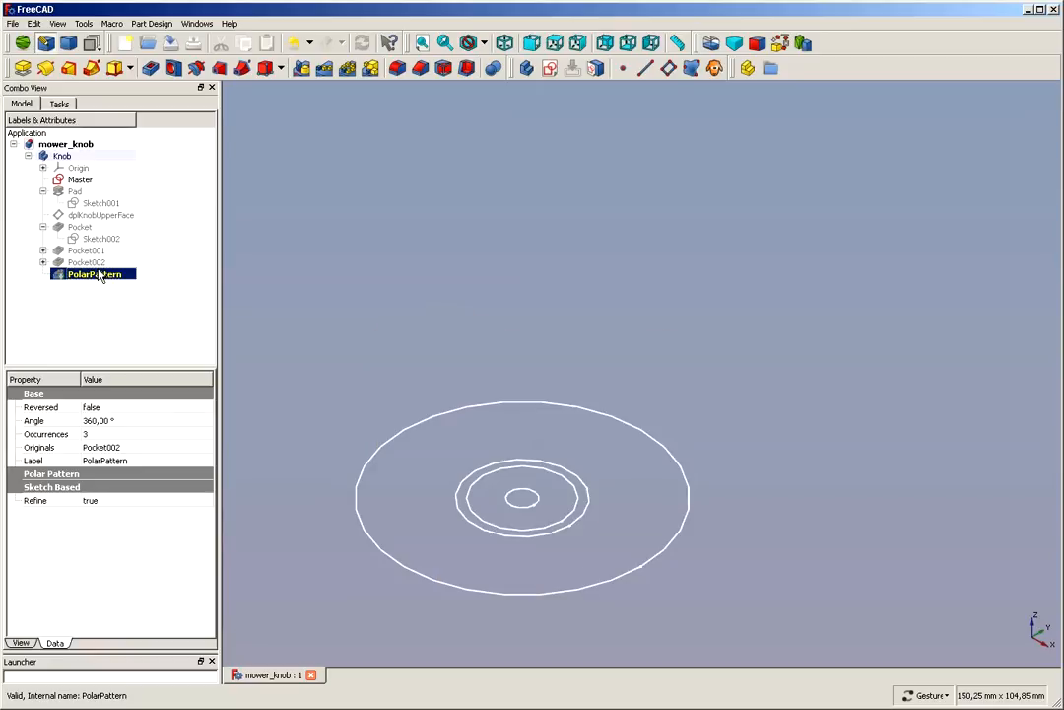
left_click(78, 180)
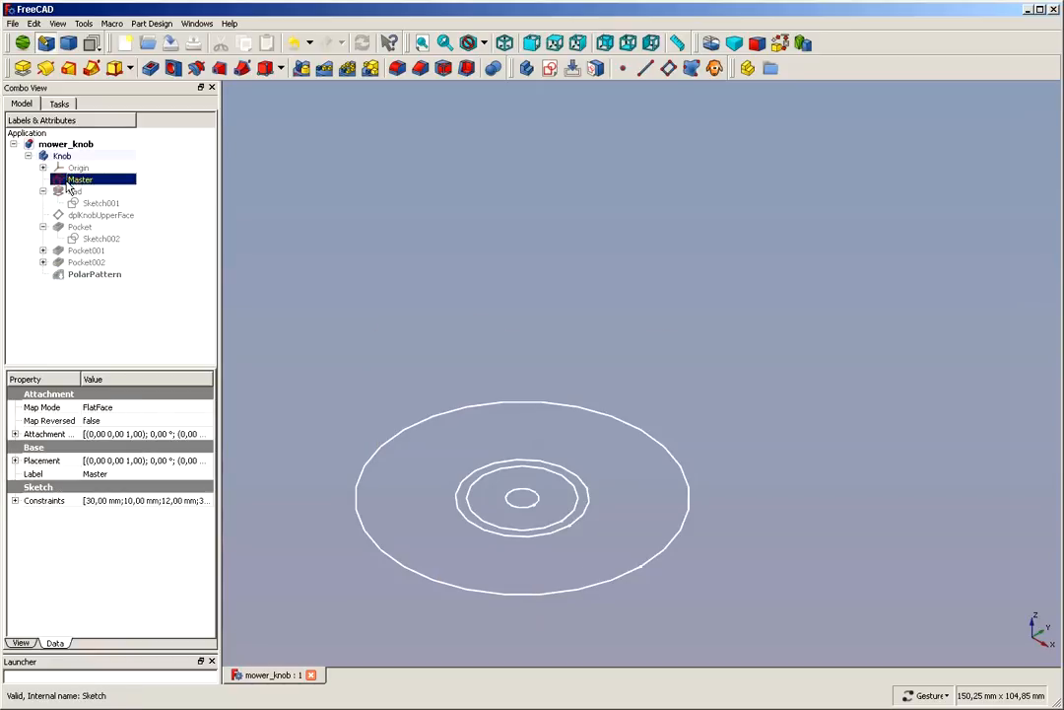
key("space")
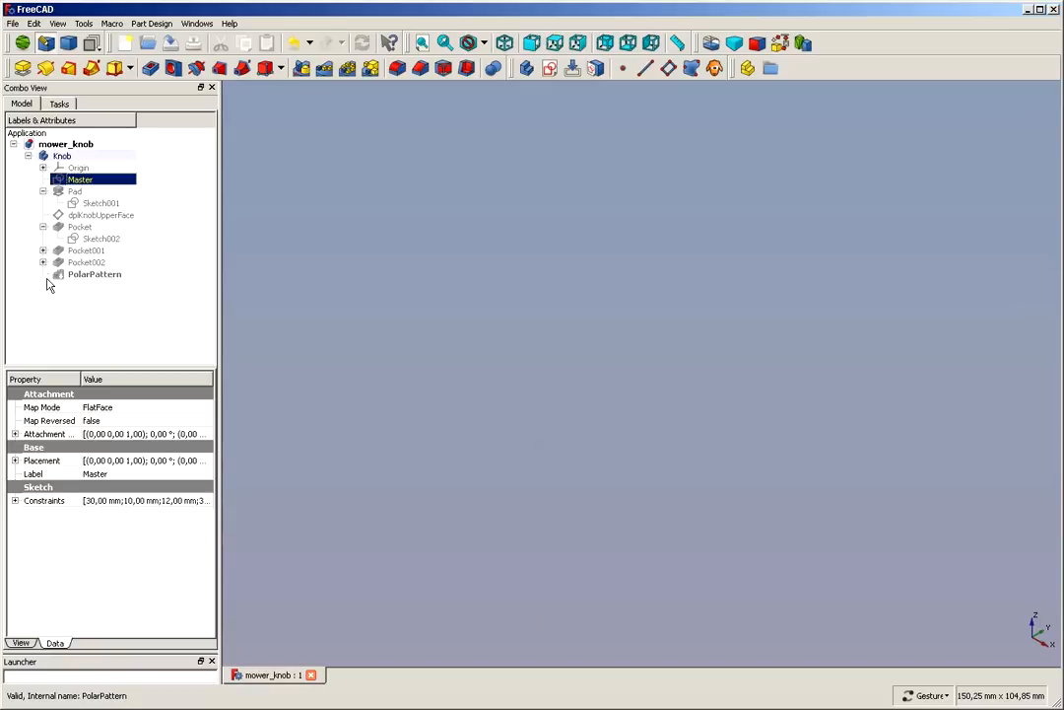
left_click(75, 301)
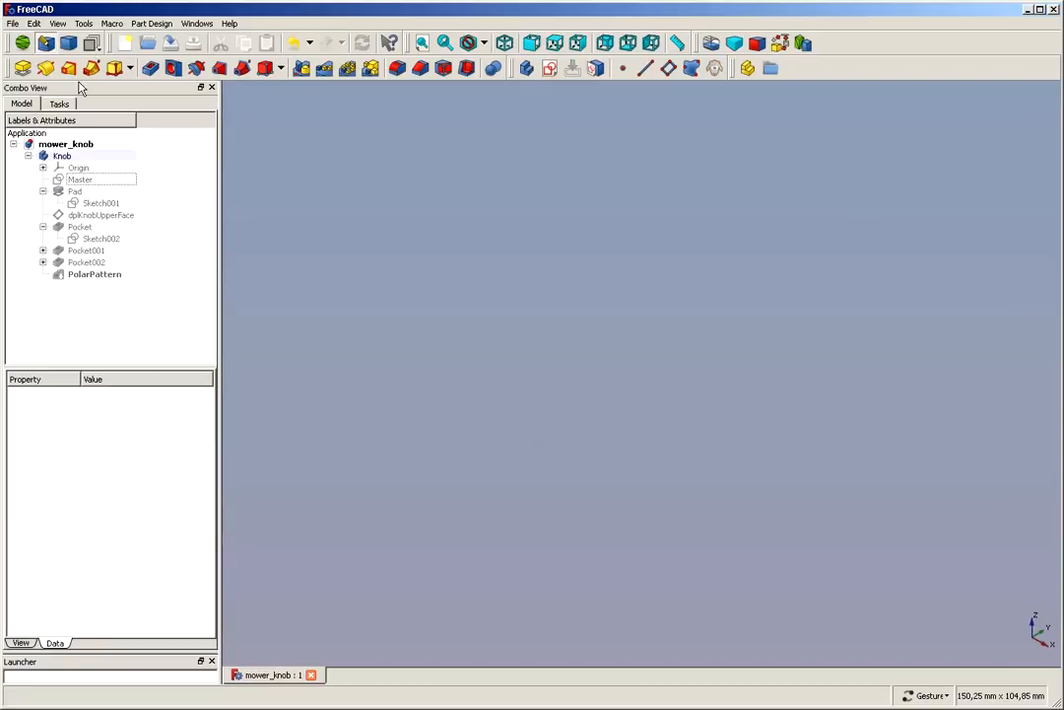
Step: Create a new sketch on the XY plane
left_click(551, 69)
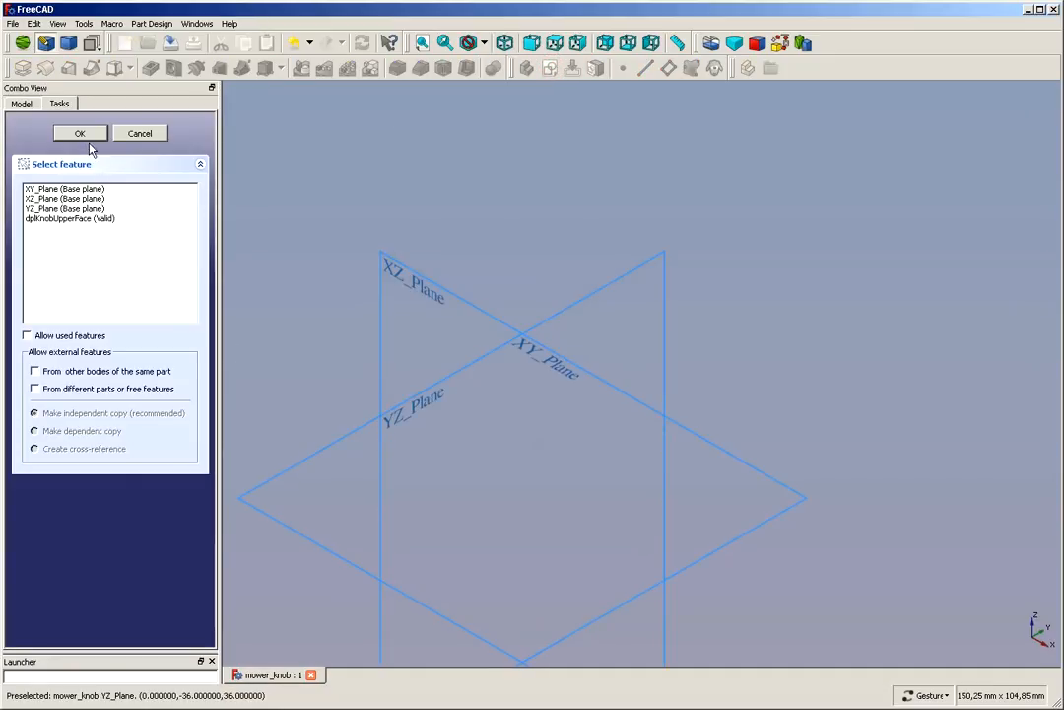
left_click(54, 188)
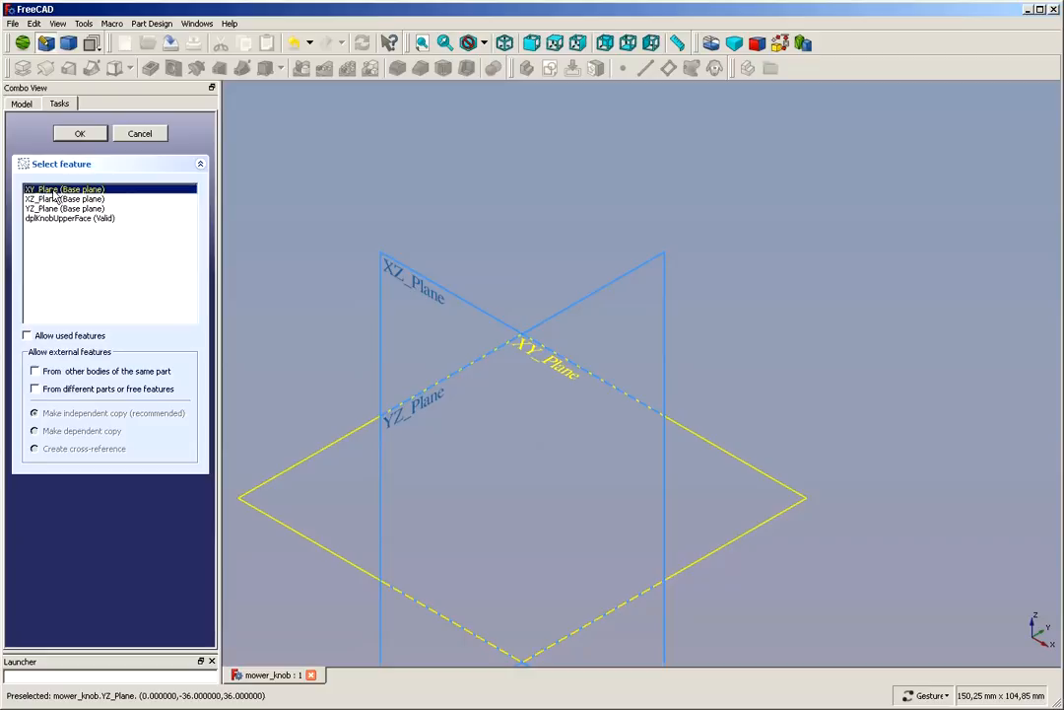
left_click(75, 134)
scroll(329, 331, "down", 6)
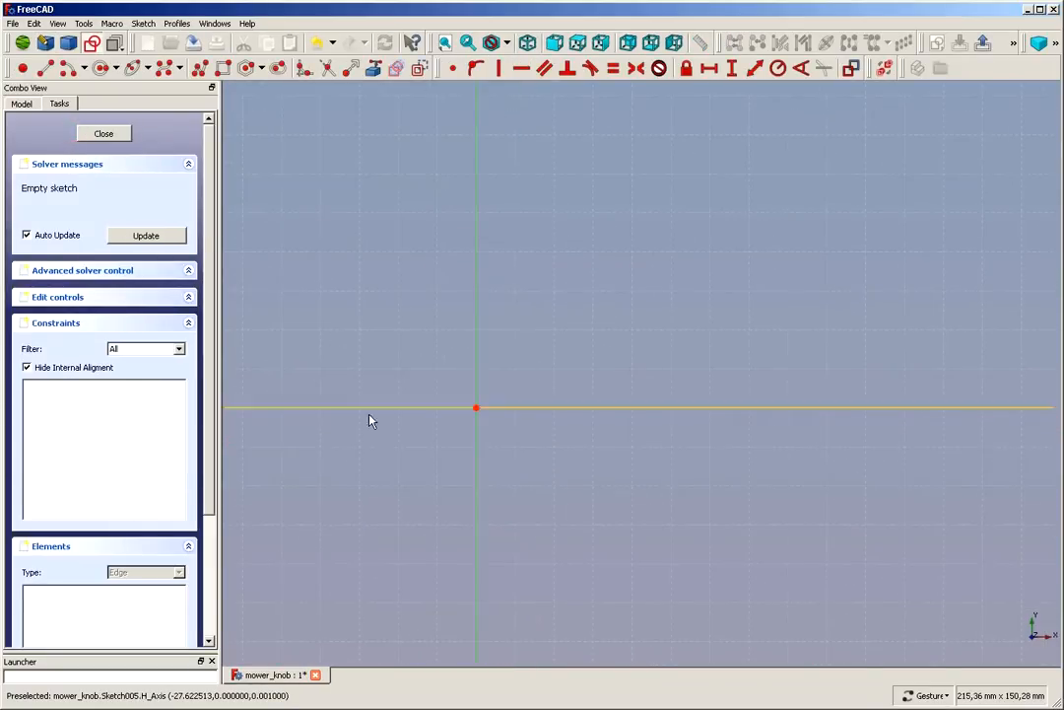
scroll(566, 512, "down", 2)
scroll(359, 505, "up", 7)
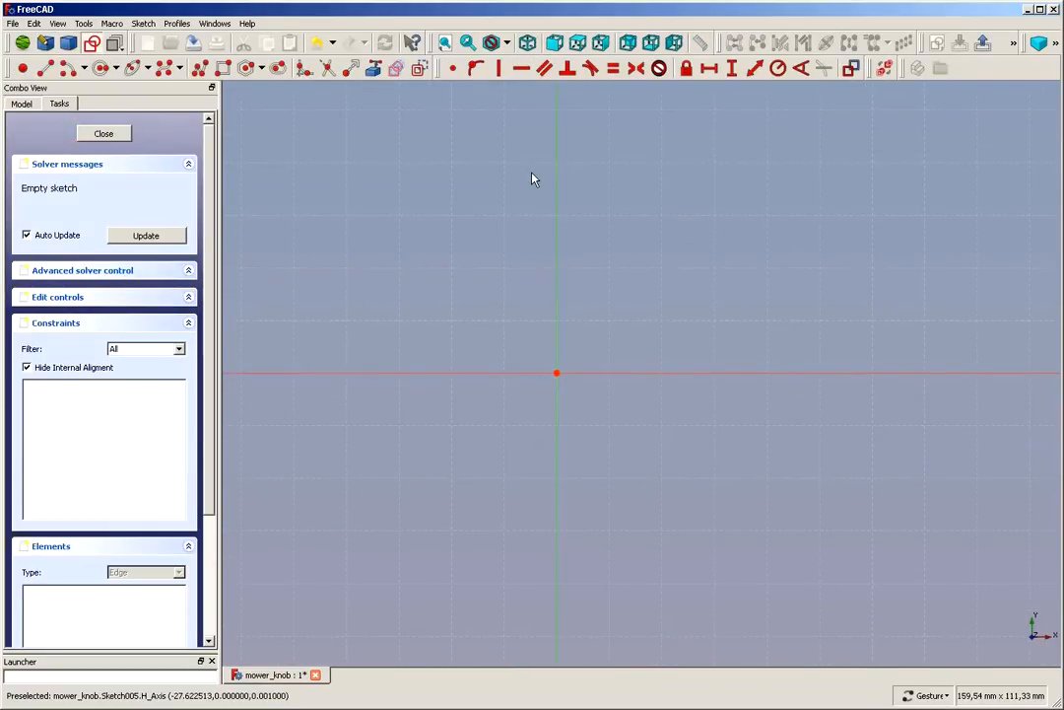
Step: Show the Master sketch while the new sketch is being edited
left_click(21, 103)
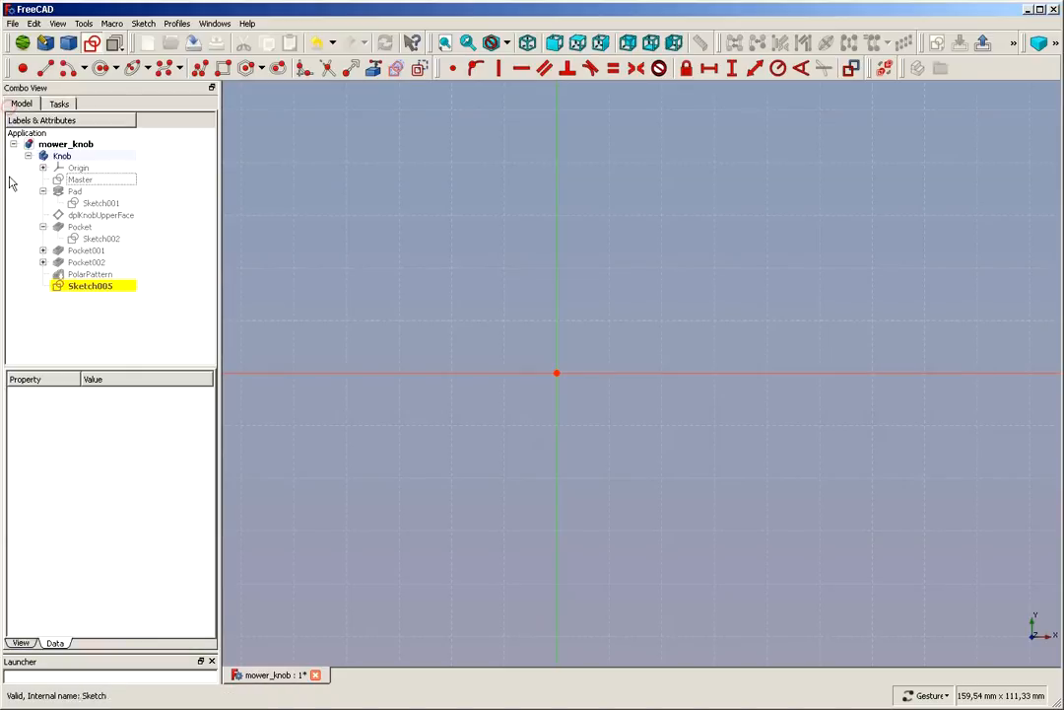
left_click(71, 183)
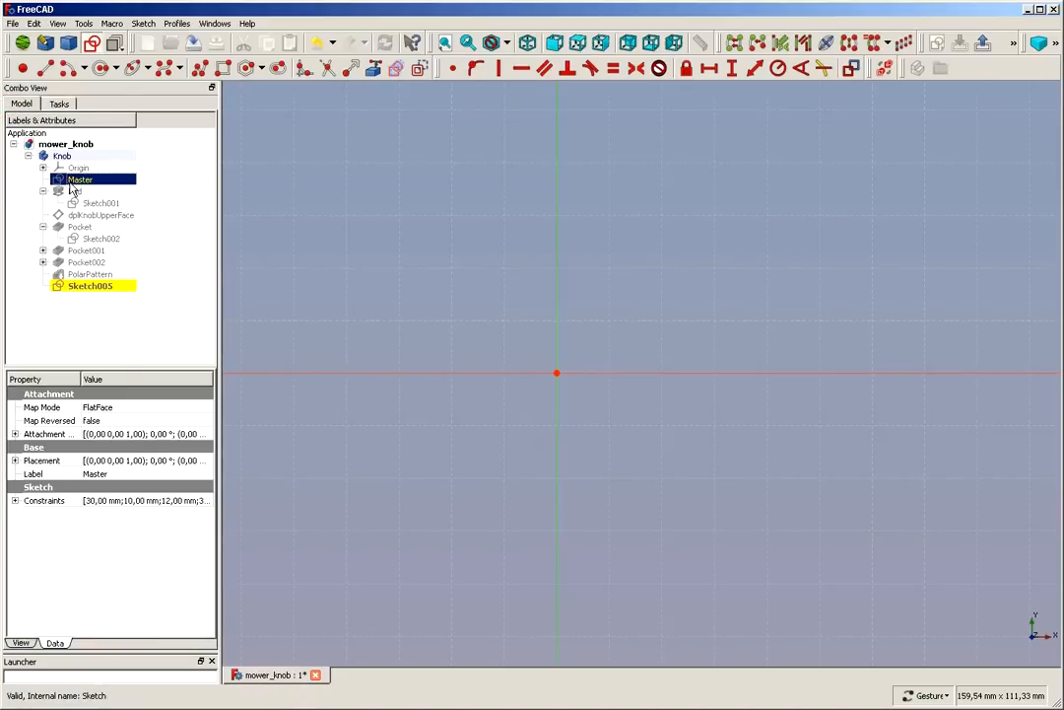
key("space")
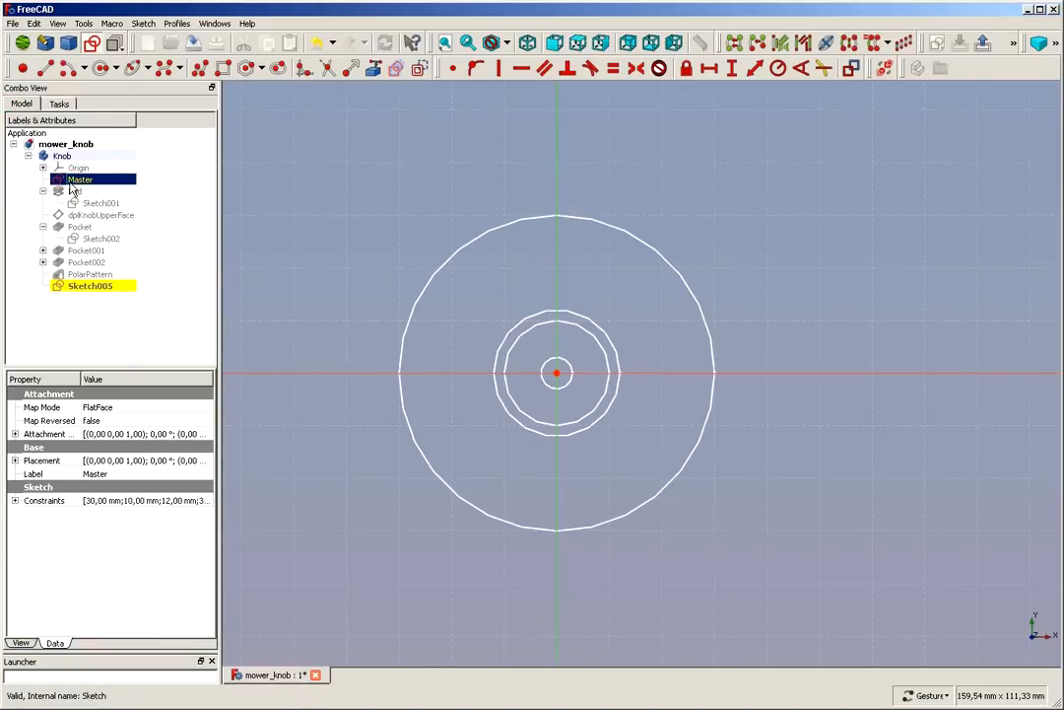
Step: Link the outermost circle and the next smaller circle of the Master sketch as external geometry
left_click(273, 246)
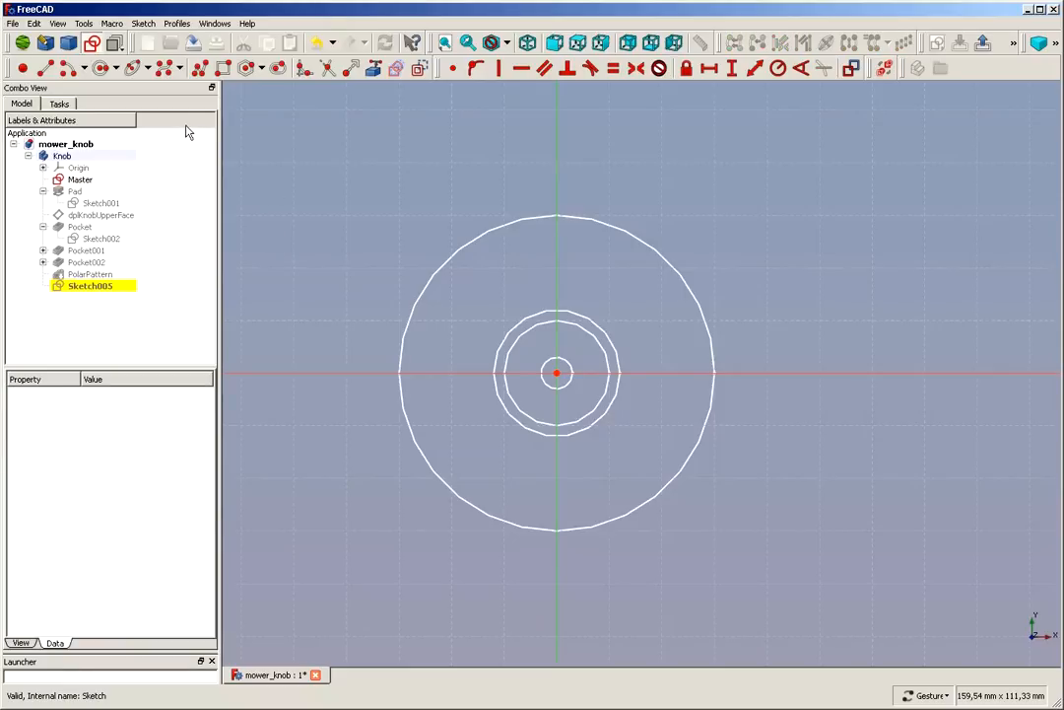
left_click(373, 68)
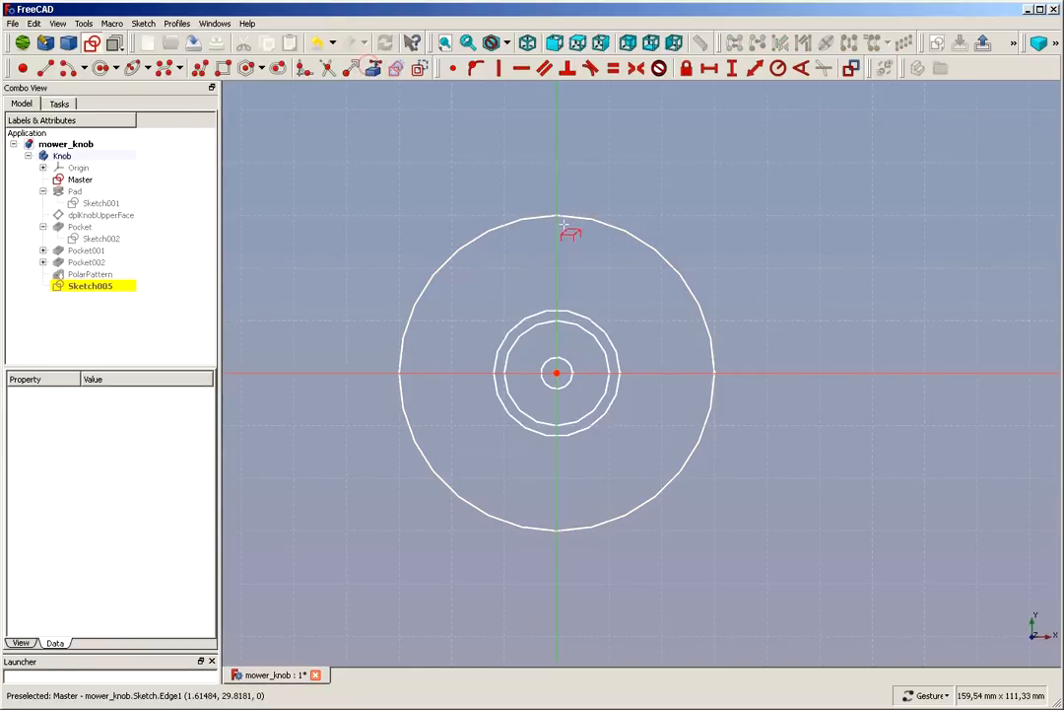
left_click(572, 223)
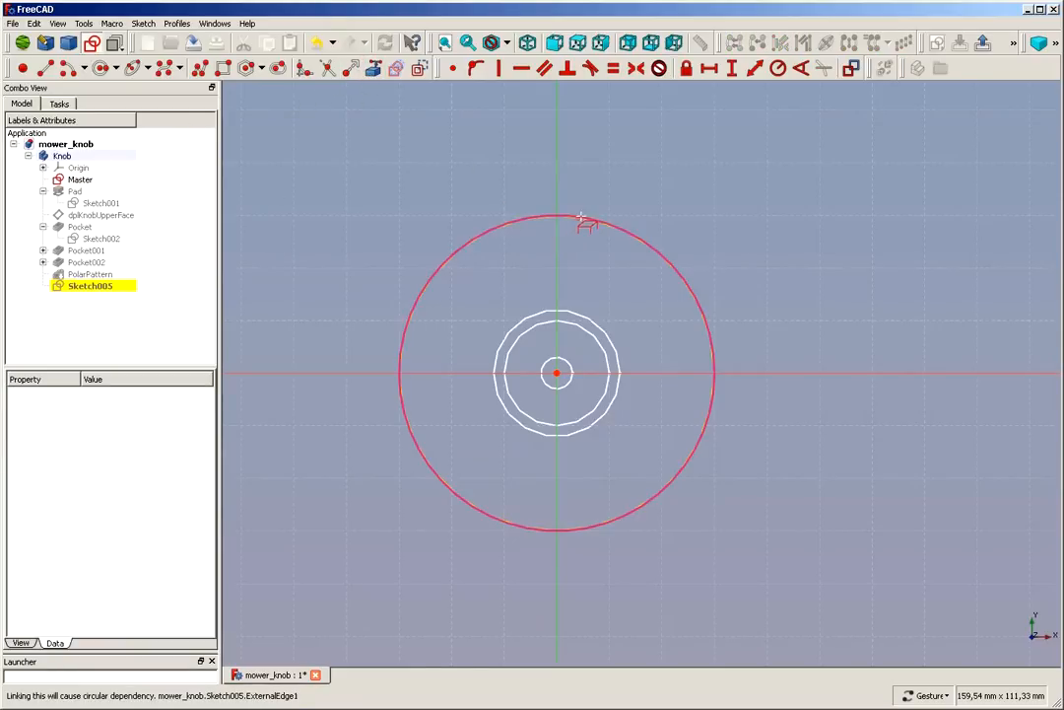
left_click(605, 322)
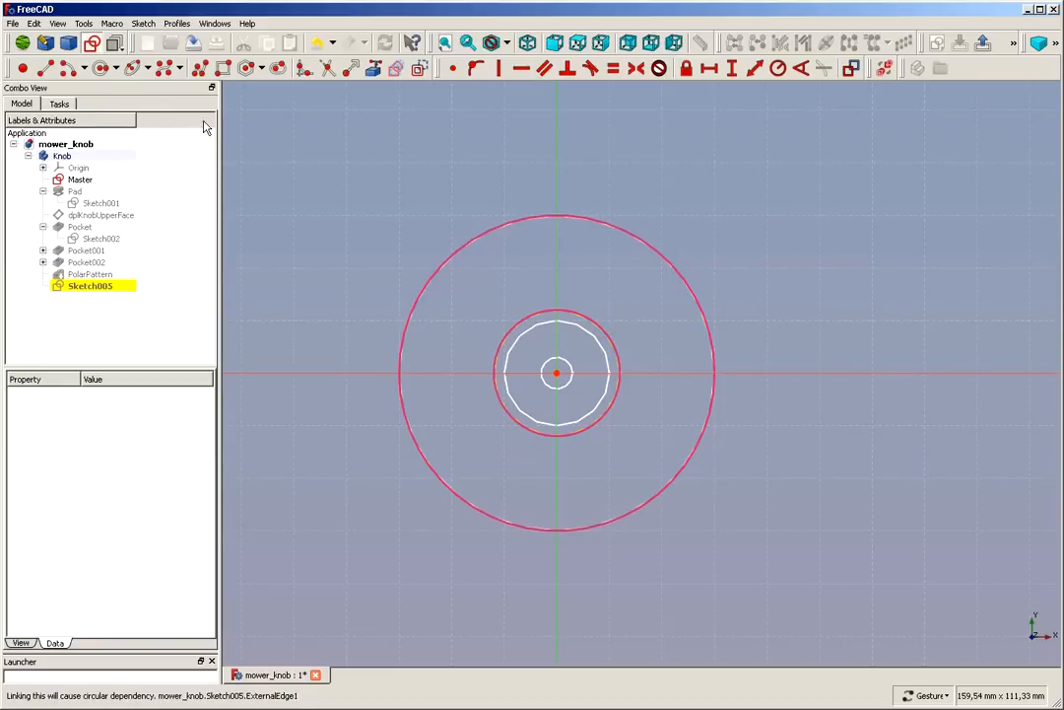
Step: Draw two concentric circles centred on the sketch origin, both between the two linked reference circles
left_click(99, 67)
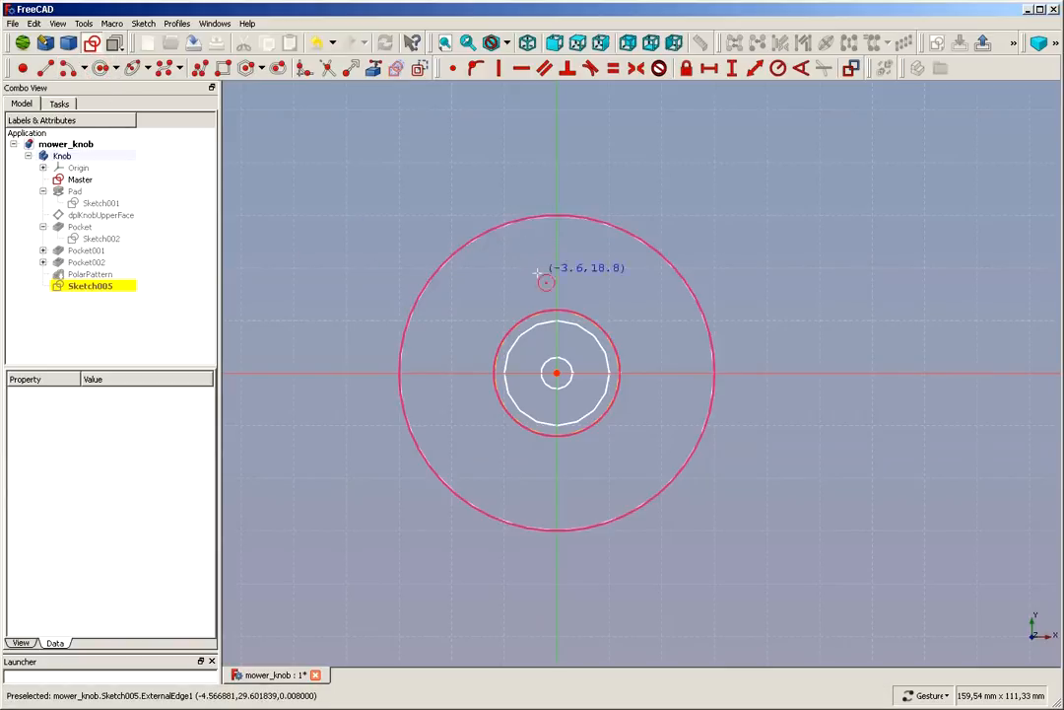
left_click(557, 372)
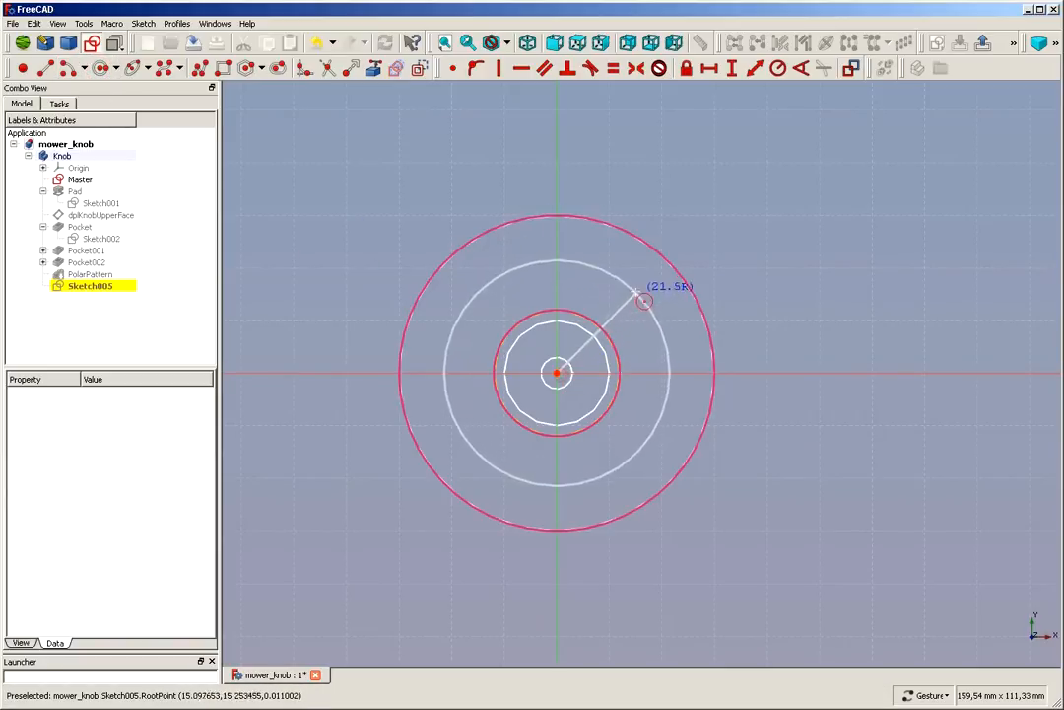
left_click(641, 277)
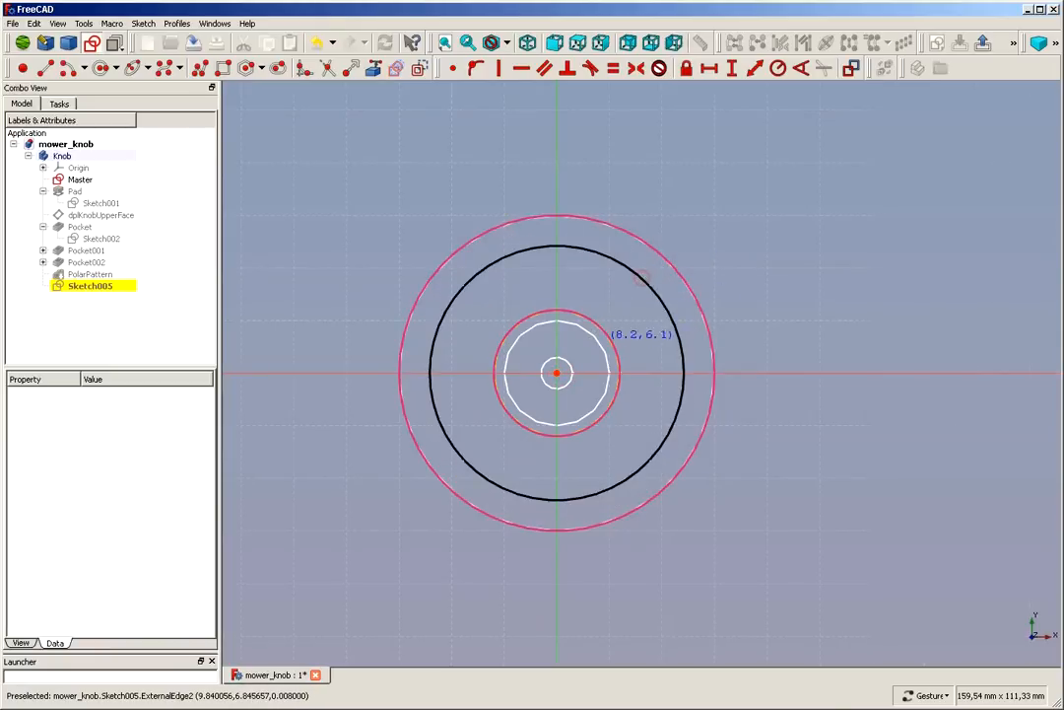
left_click(557, 372)
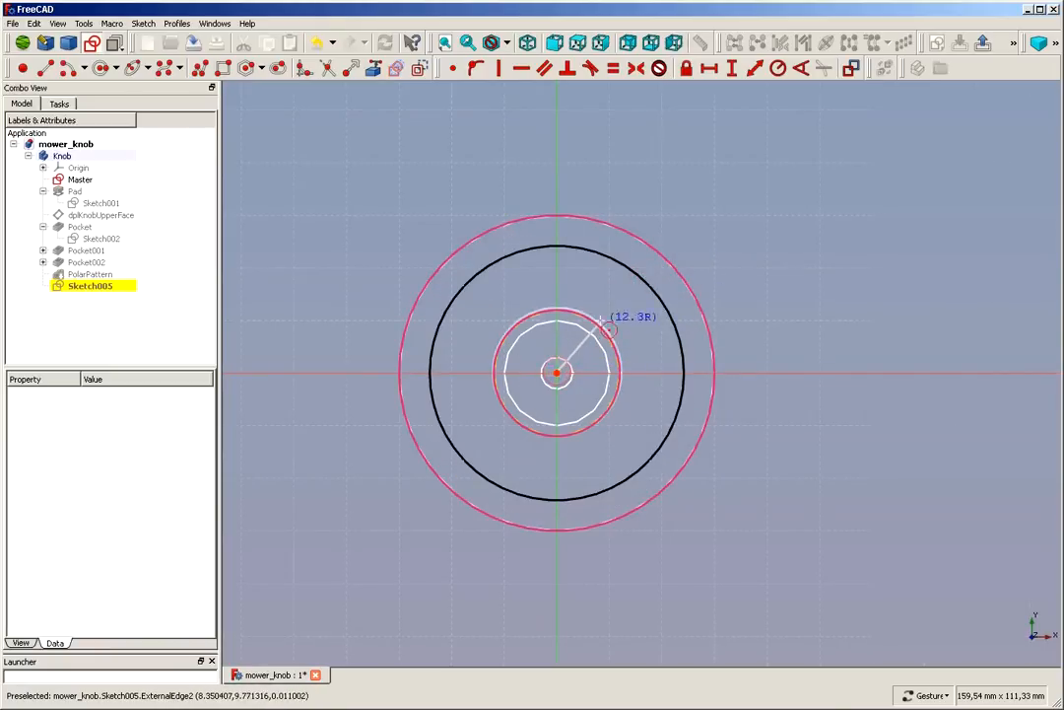
left_click(615, 314)
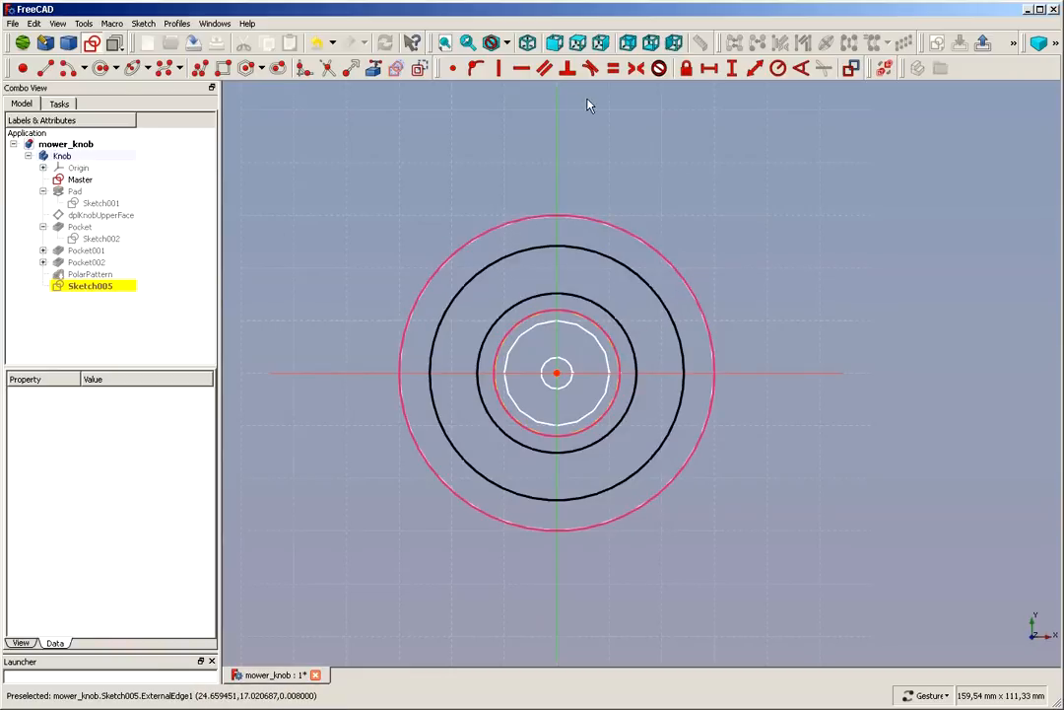
Step: Constrain the larger drawn circle equal to the outer reference circle and the smaller one equal to the inner reference circle
left_click(505, 227)
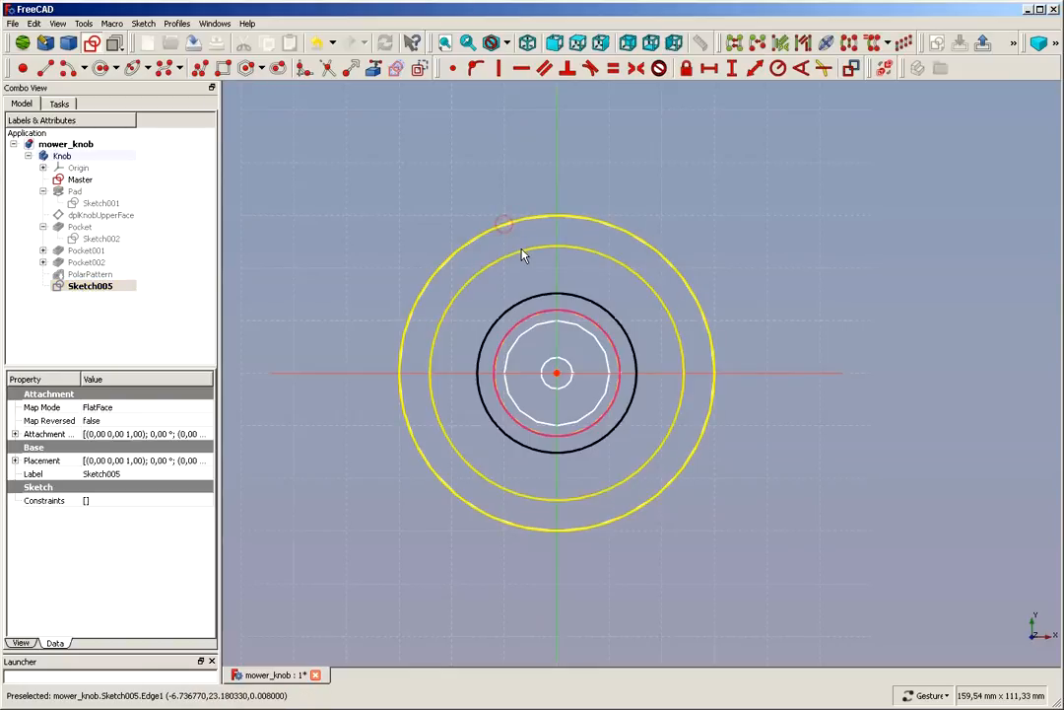
left_click(524, 256)
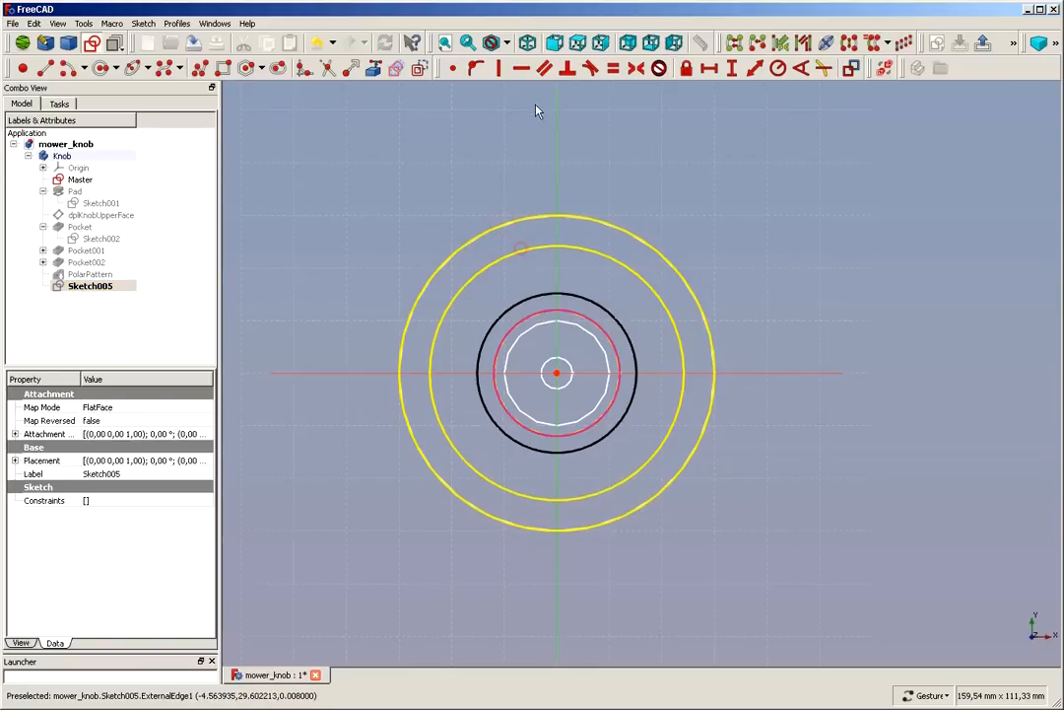
left_click(615, 70)
left_click(594, 310)
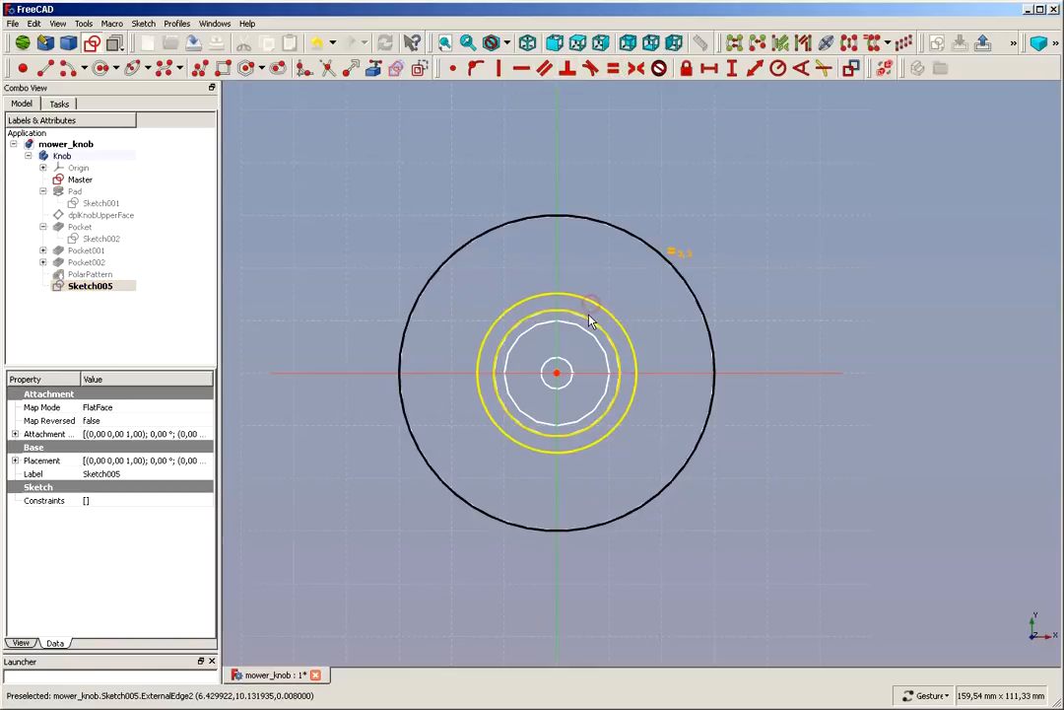
left_click(613, 68)
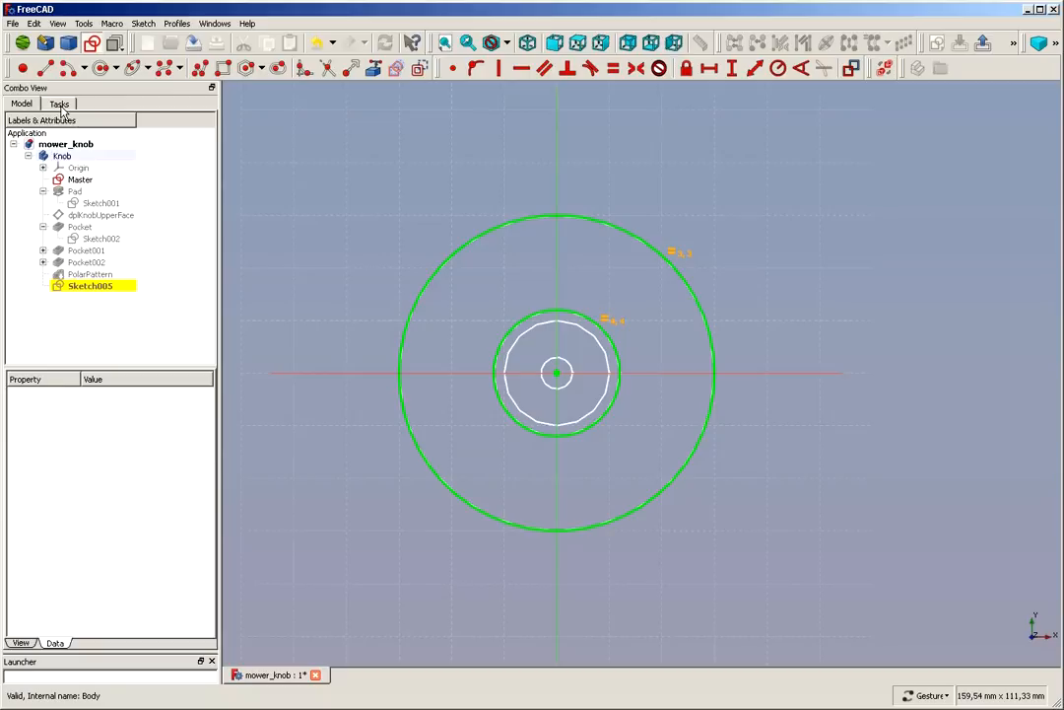
Step: Close the ring sketch and show the PolarPattern solid again
left_click(59, 103)
left_click(98, 133)
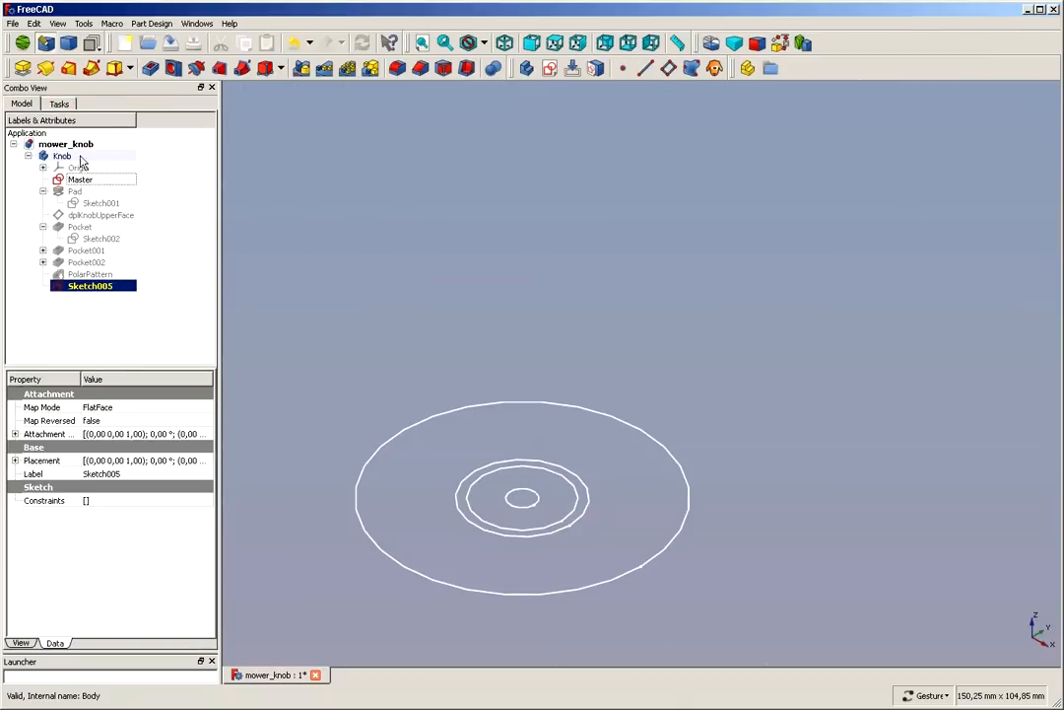
left_click(79, 273)
key("space")
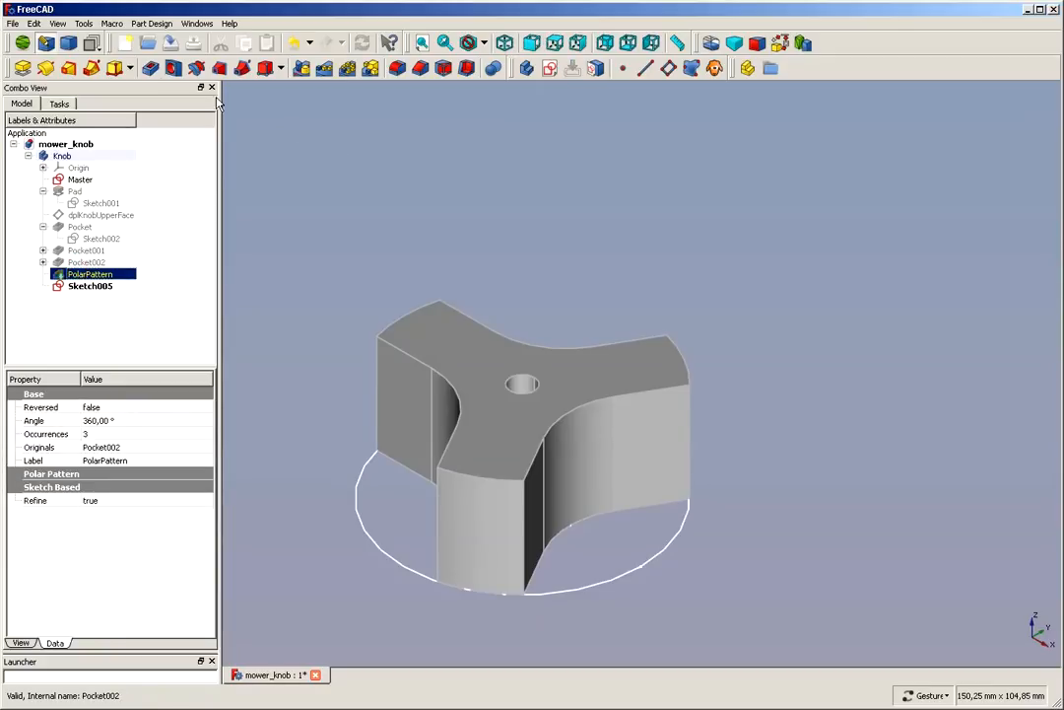
Step: Cut a reversed pocket 5 mm deep from the ring sketch into the underside of the knob
left_click(90, 285)
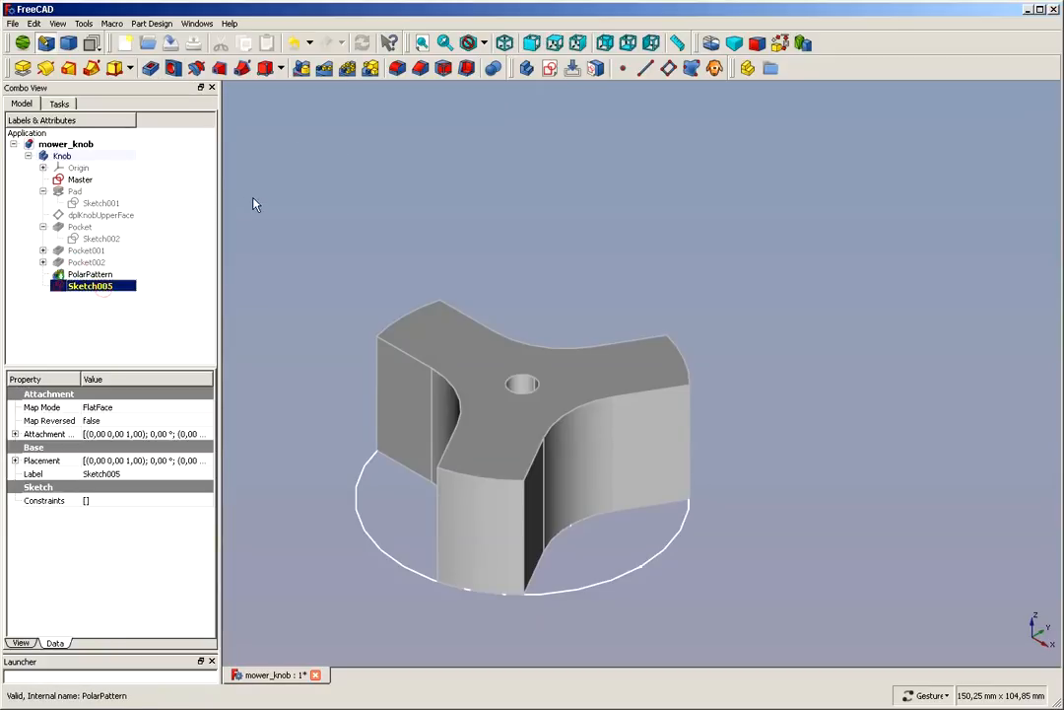
left_click(151, 69)
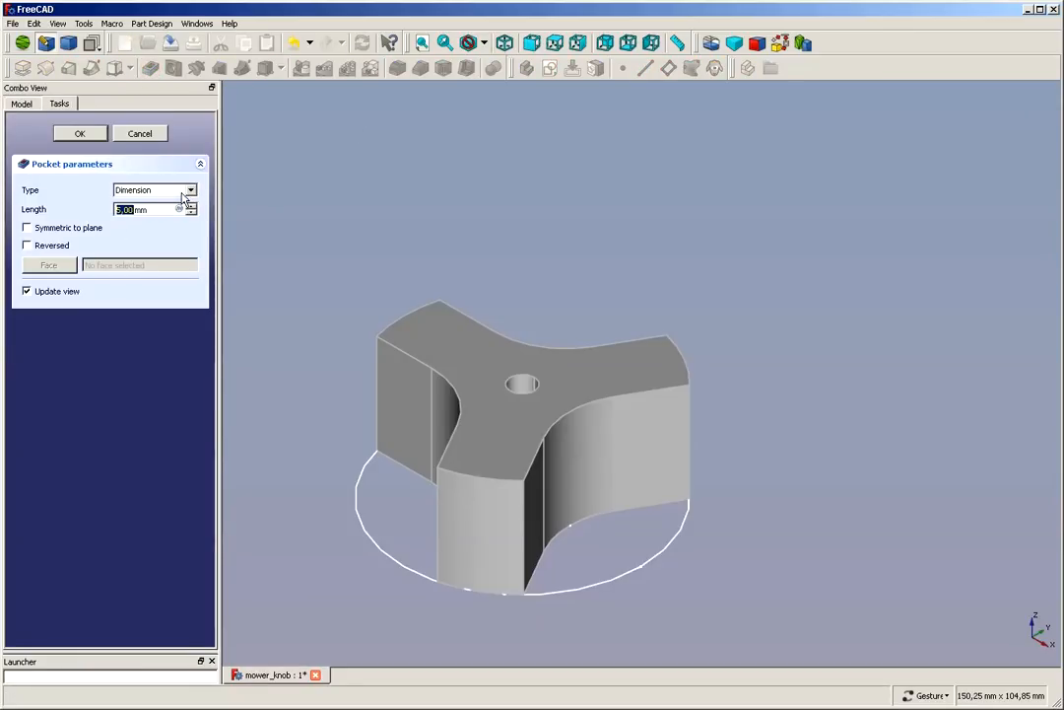
left_click(36, 245)
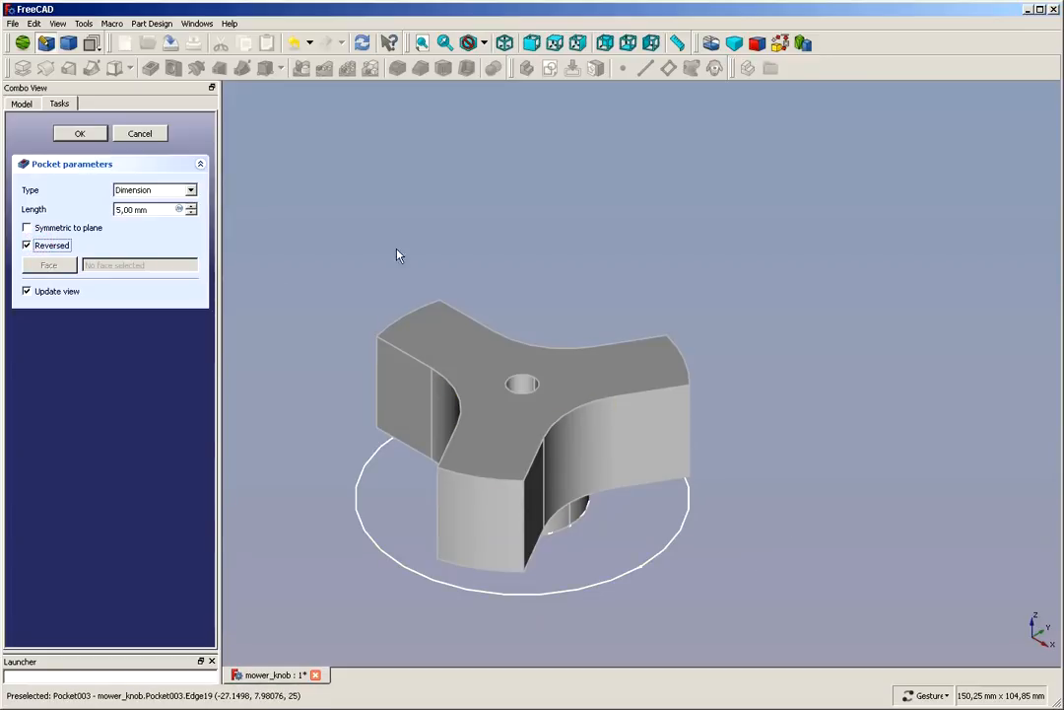
left_click(81, 133)
Step: Create a new sketch on the dplKnobUpperFace datum plane
left_click_drag(748, 551, 729, 461)
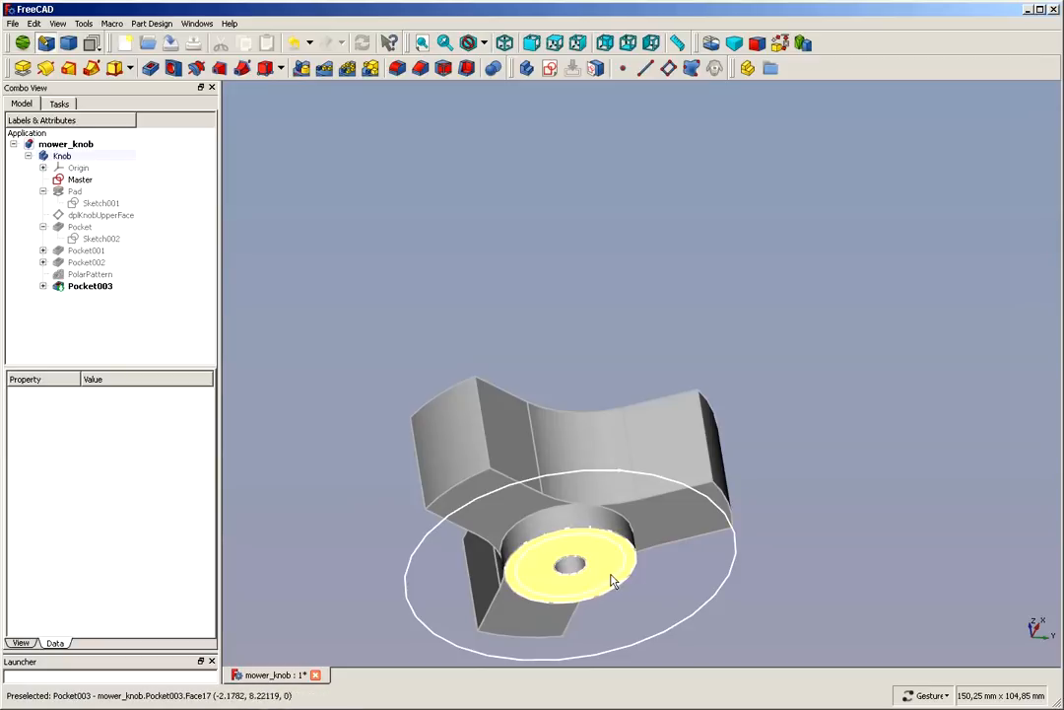
left_click_drag(786, 418, 693, 540)
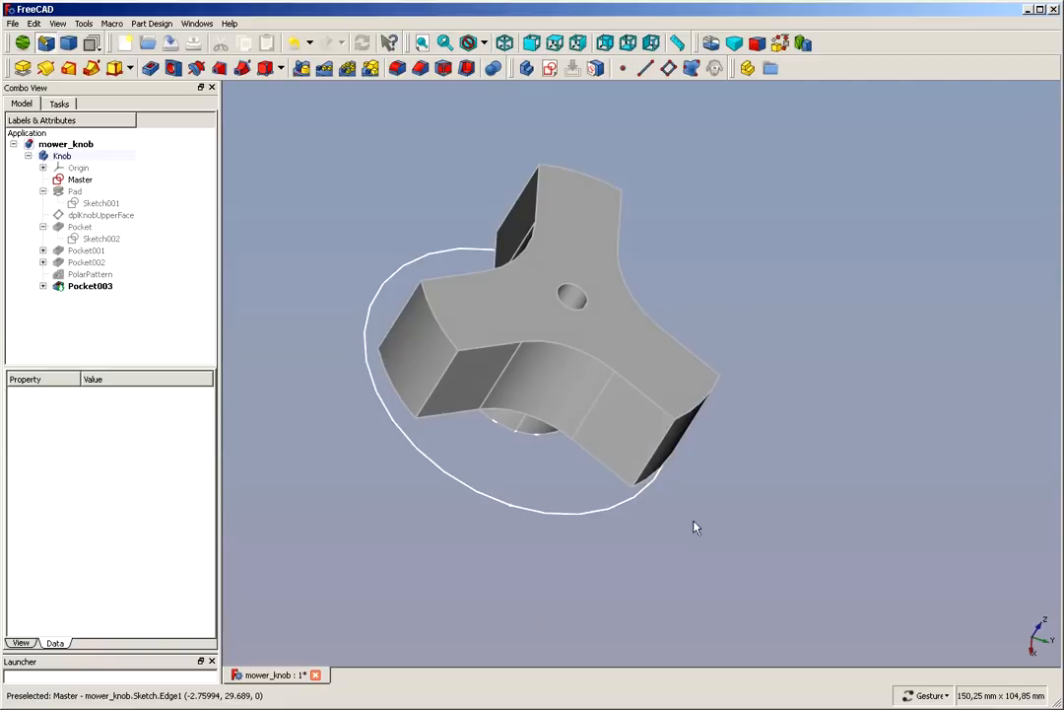
scroll(745, 299, "up", 1)
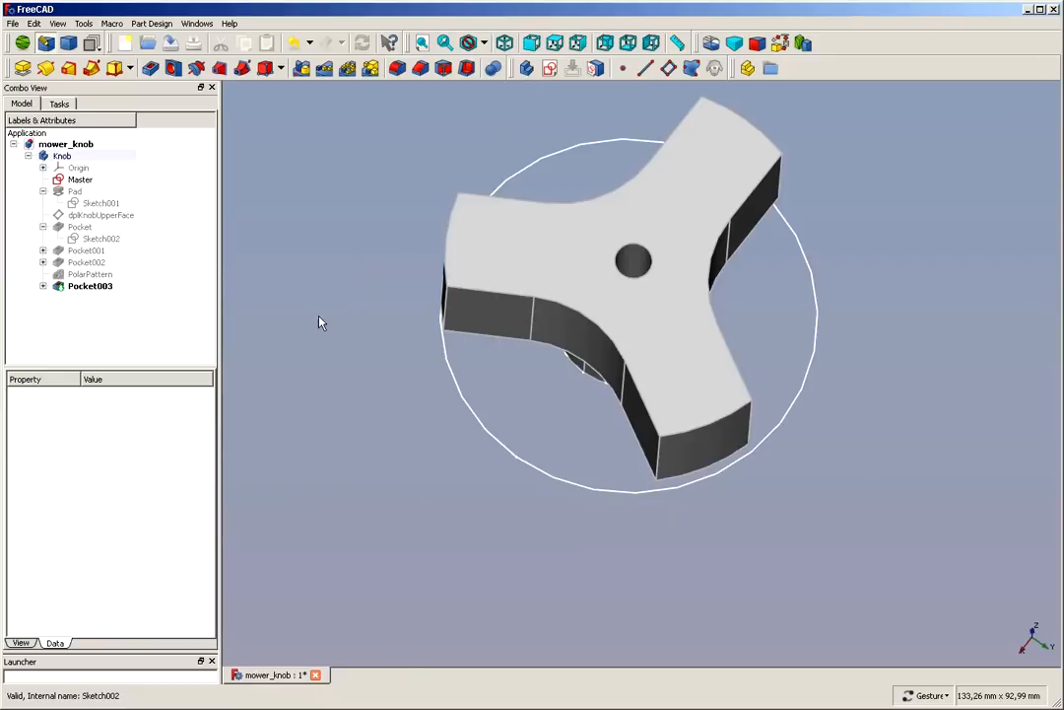
left_click(108, 217)
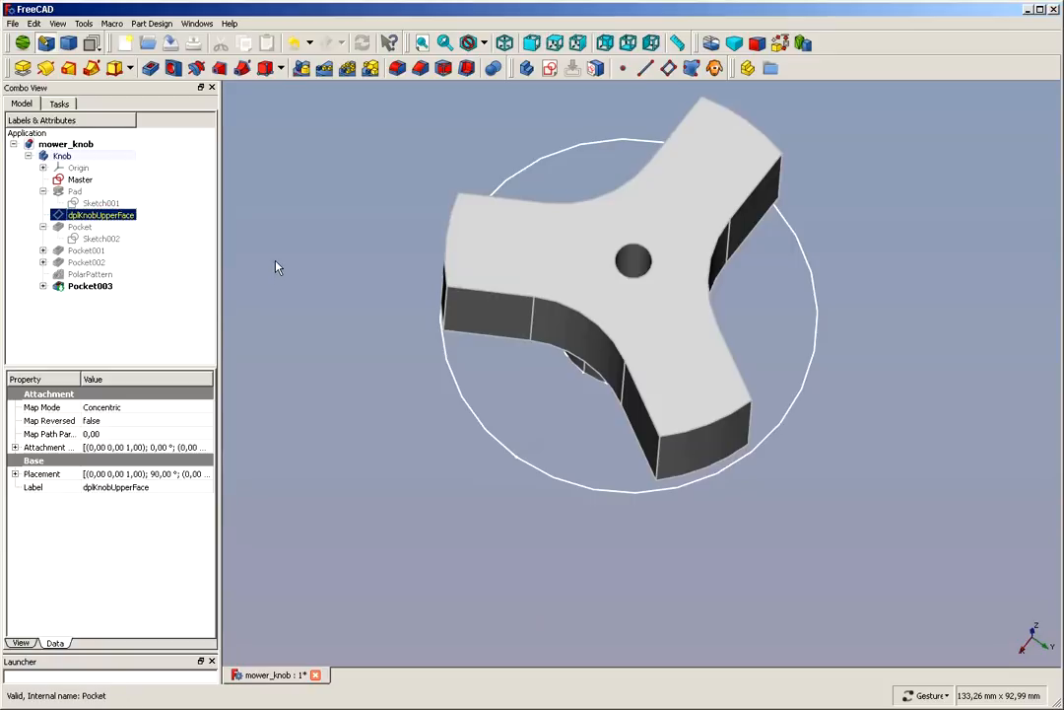
left_click(549, 68)
Step: Draw a hexagon centred on the sketch origin around the central hole
scroll(542, 183, "up", 3)
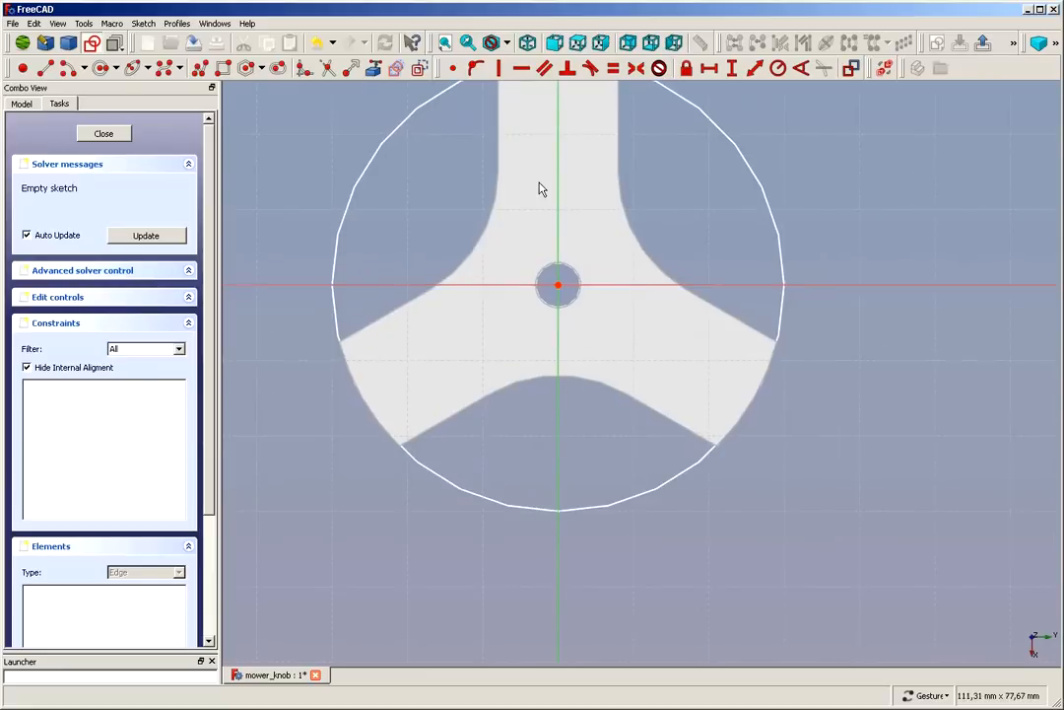
left_click(263, 69)
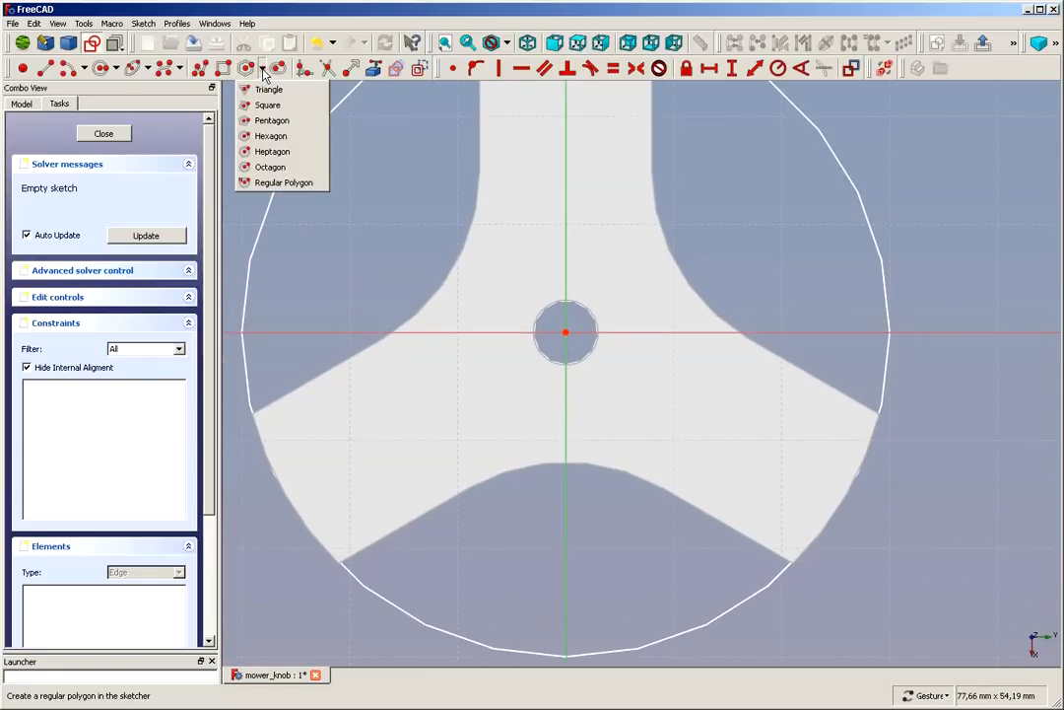
left_click(272, 138)
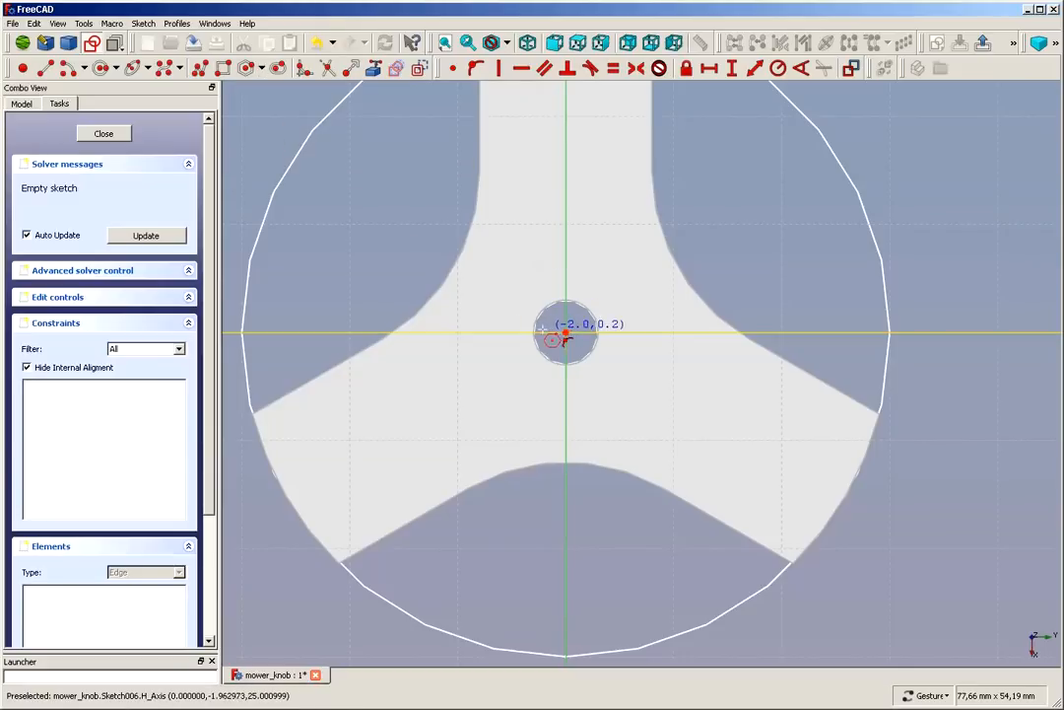
left_click(564, 332)
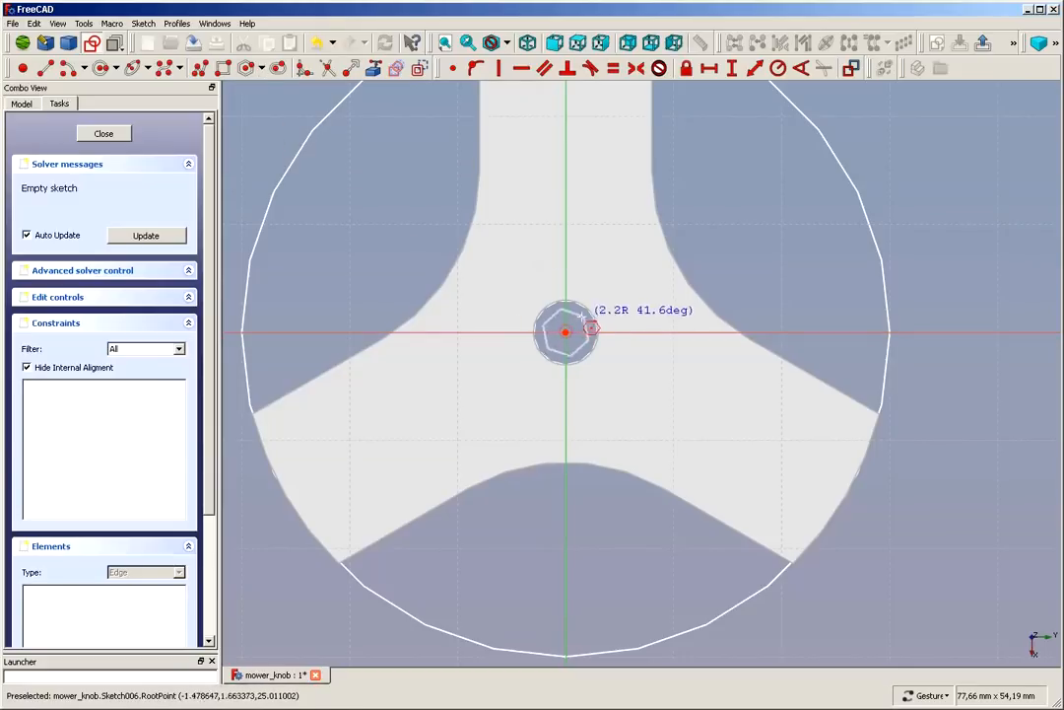
left_click(620, 240)
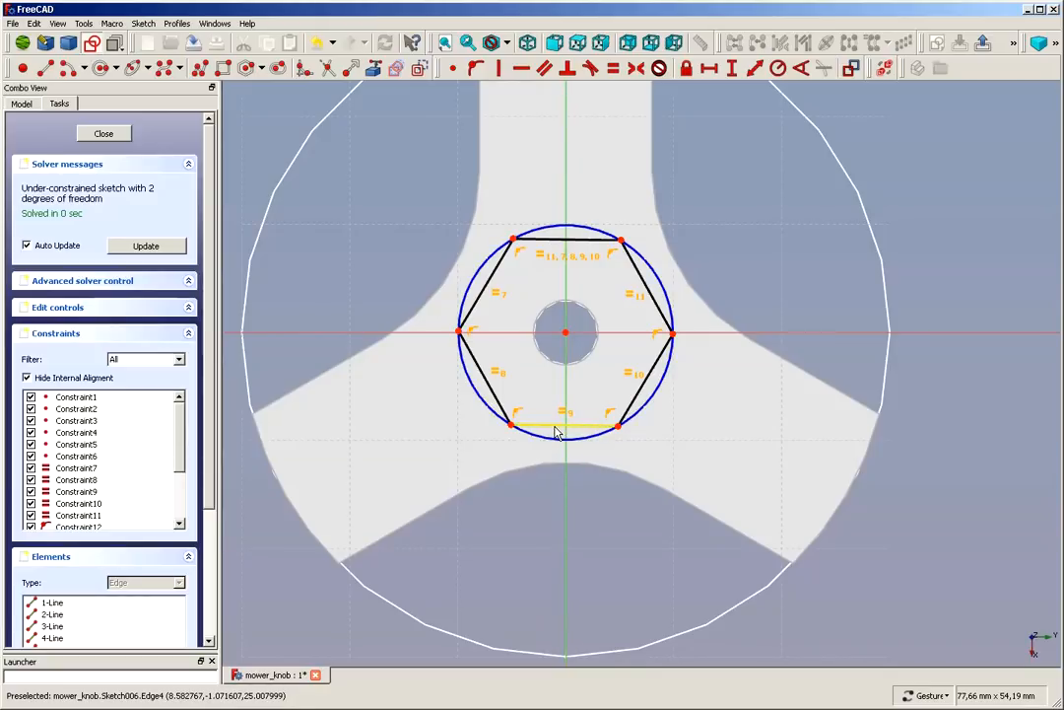
Step: Constrain the hexagon's upper edge horizontal and resize the hexagon to about 21 mm across its corners
left_click(587, 245)
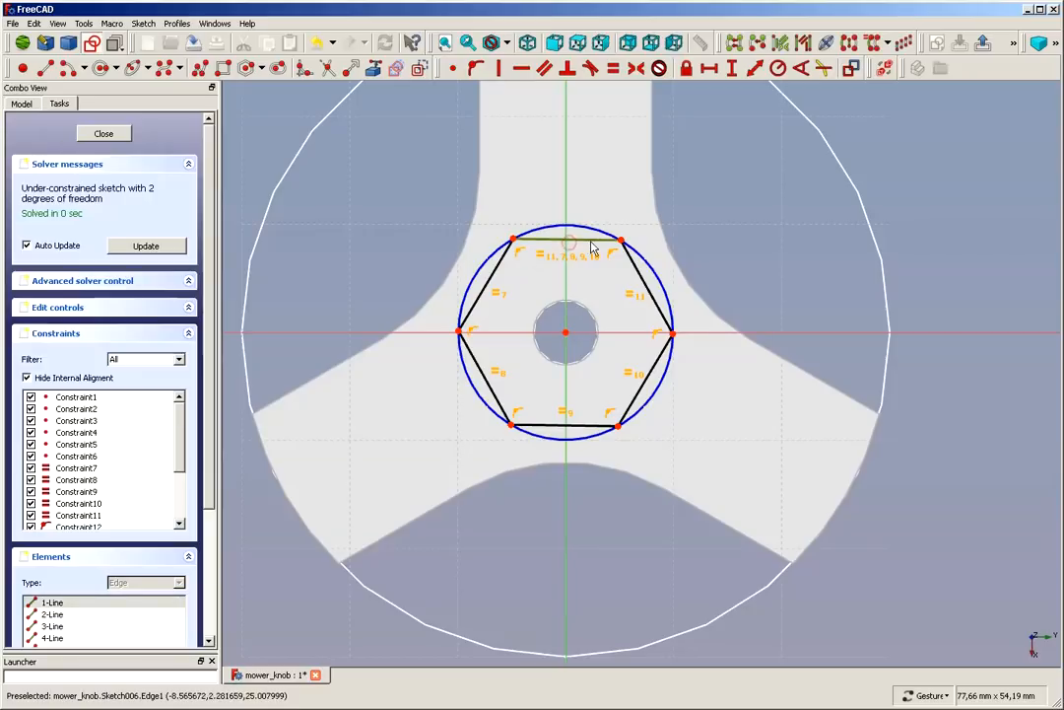
left_click(523, 68)
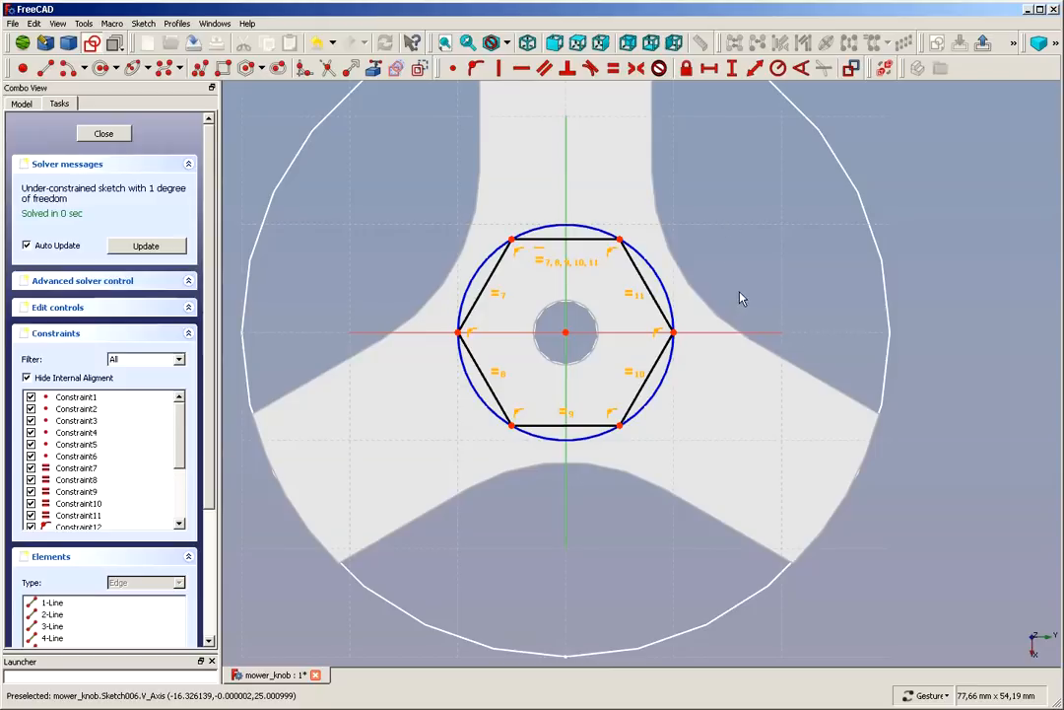
mouse_move(677, 368)
left_mouse_down()
mouse_move(690, 361)
mouse_move(666, 364)
mouse_move(677, 367)
left_mouse_up()
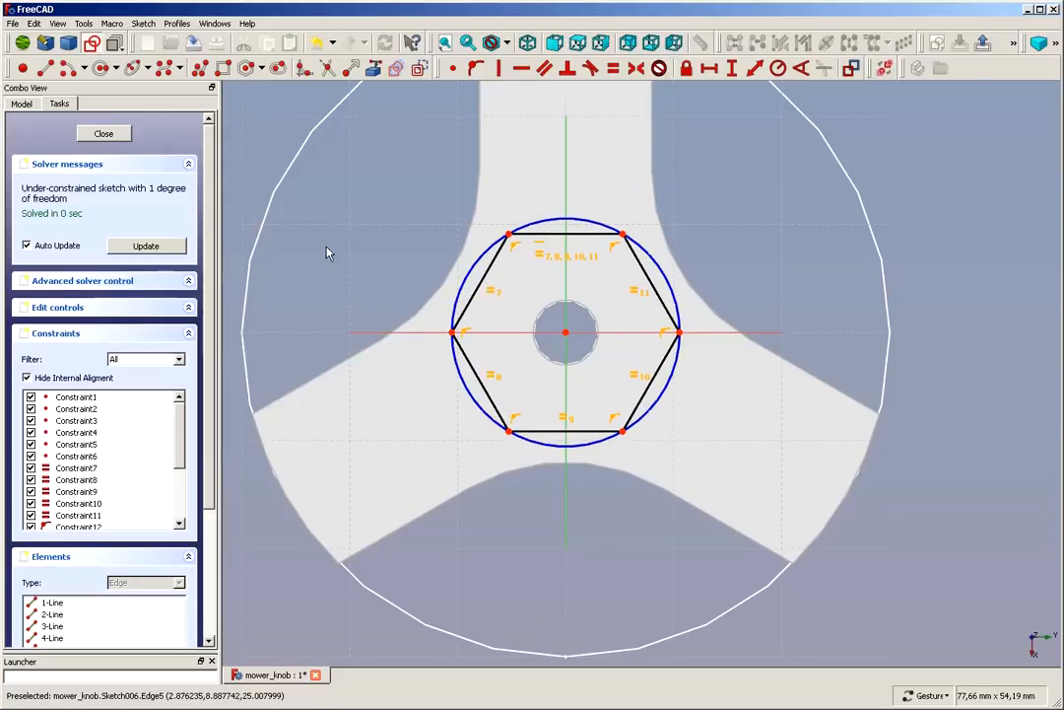
Step: Set the horizontal distance between the hexagon's two opposite corners on the horizontal axis to 15 mm
left_click(45, 68)
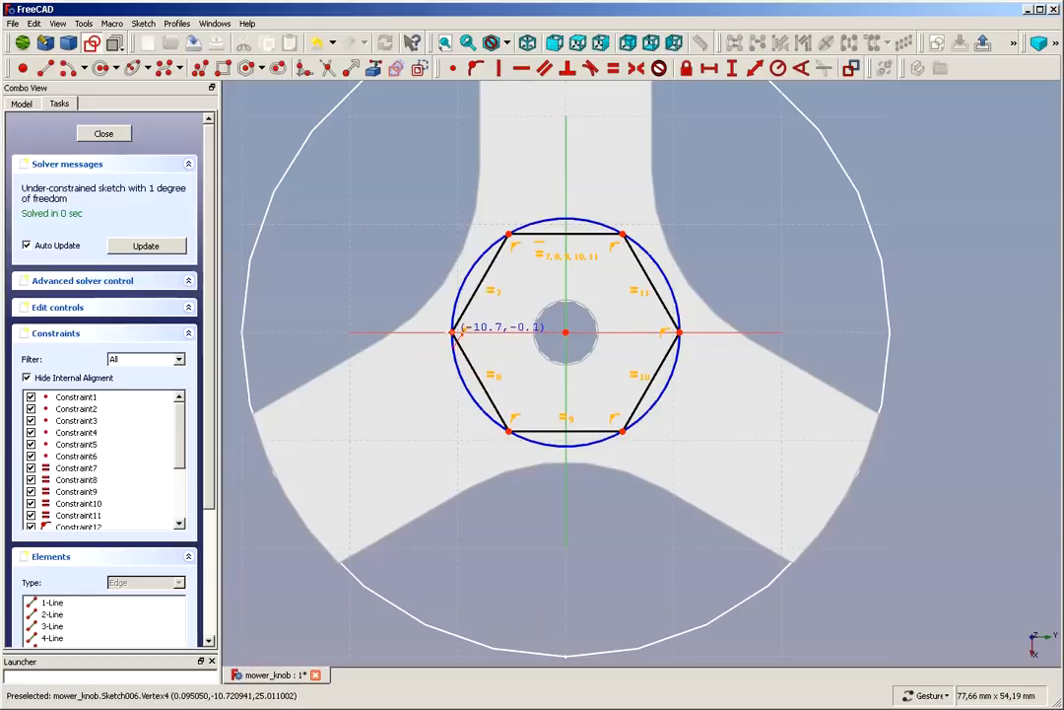
key("Escape")
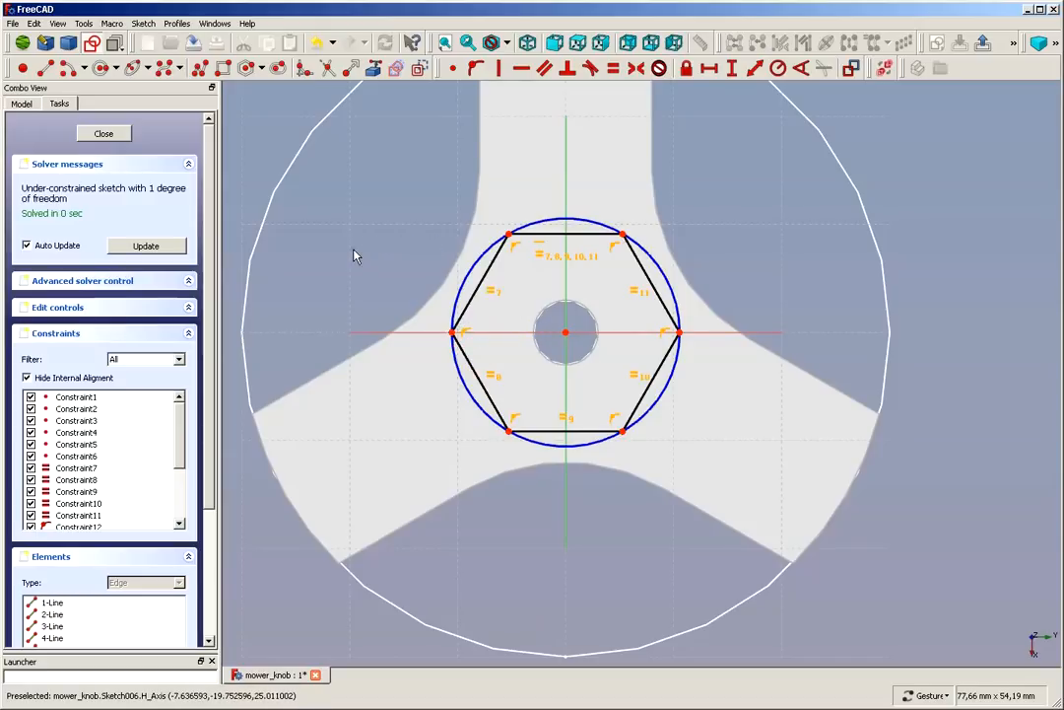
left_click(709, 68)
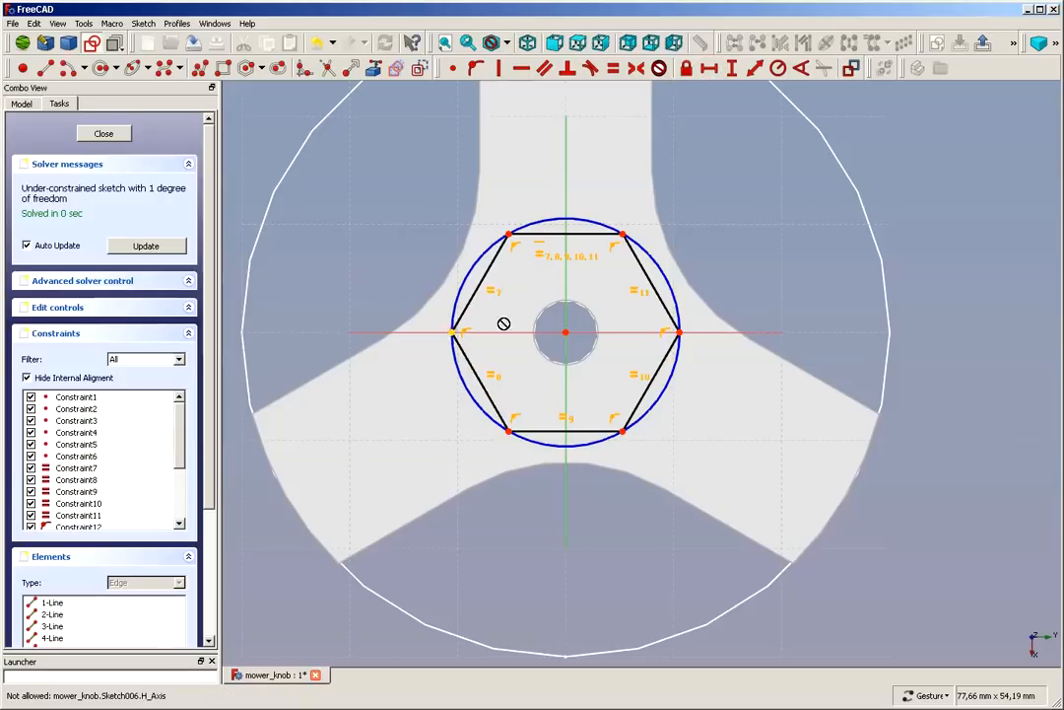
left_click(679, 333)
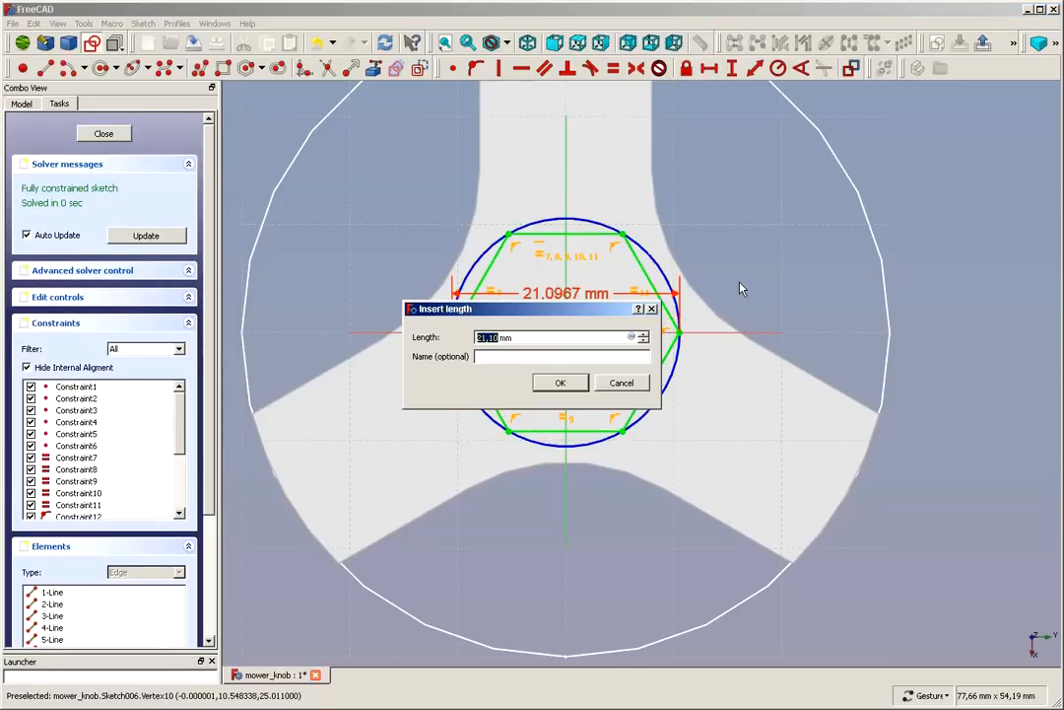
type("15")
key("Return")
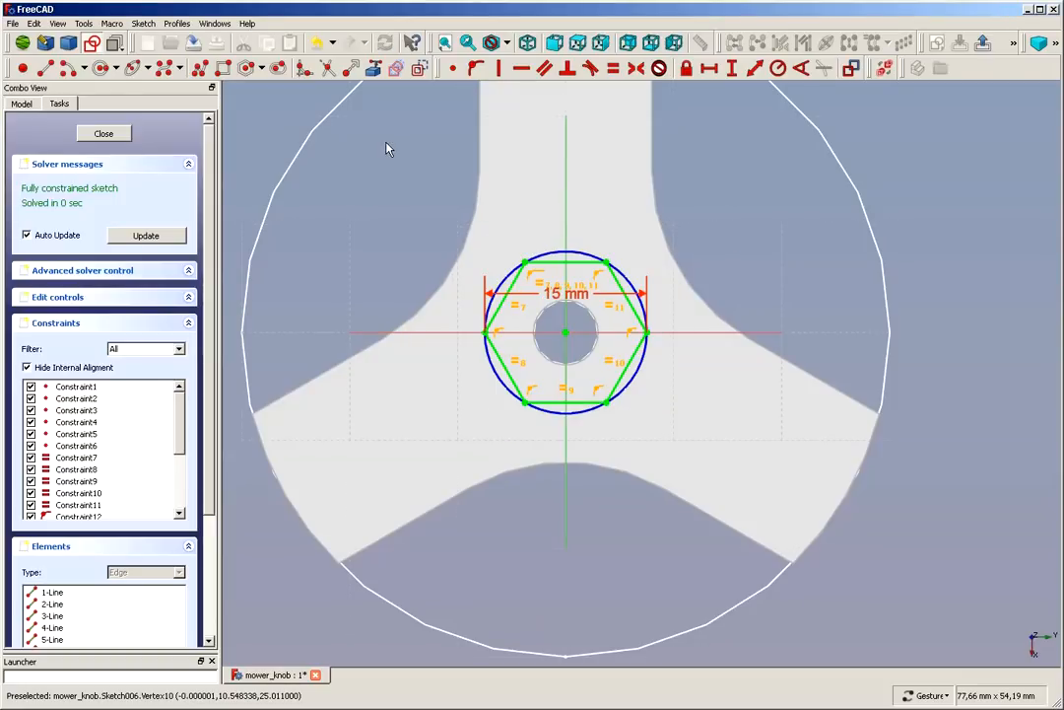
Step: Finish the hexagon sketch and cut it as a pocket with a length of 10 mm
left_click(107, 136)
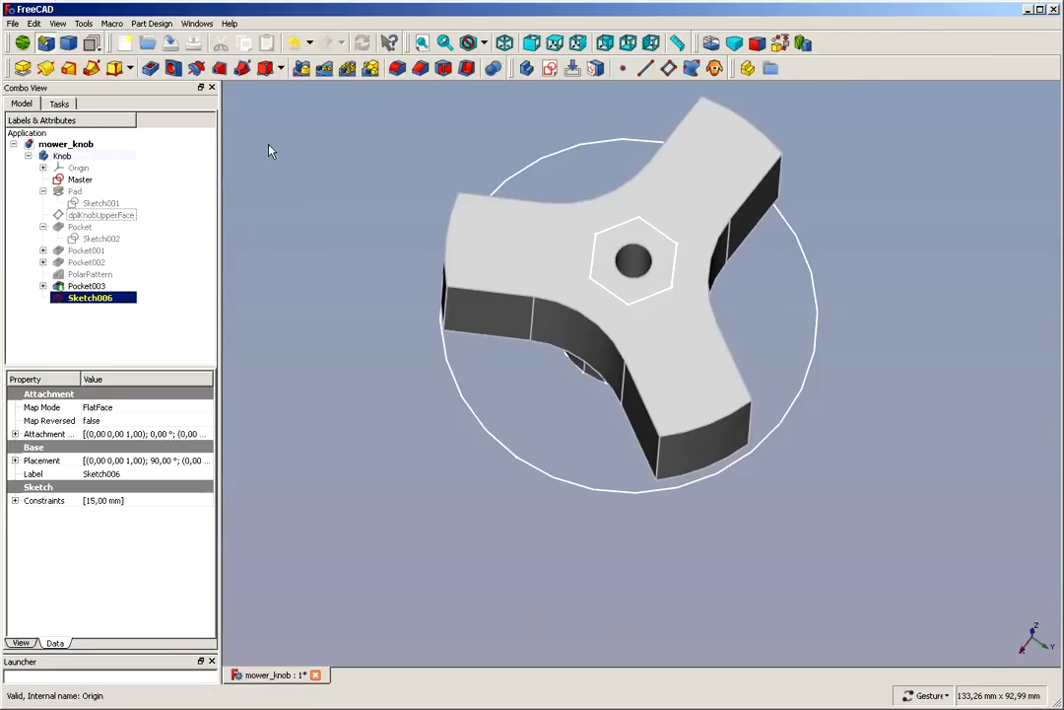
left_click(118, 66)
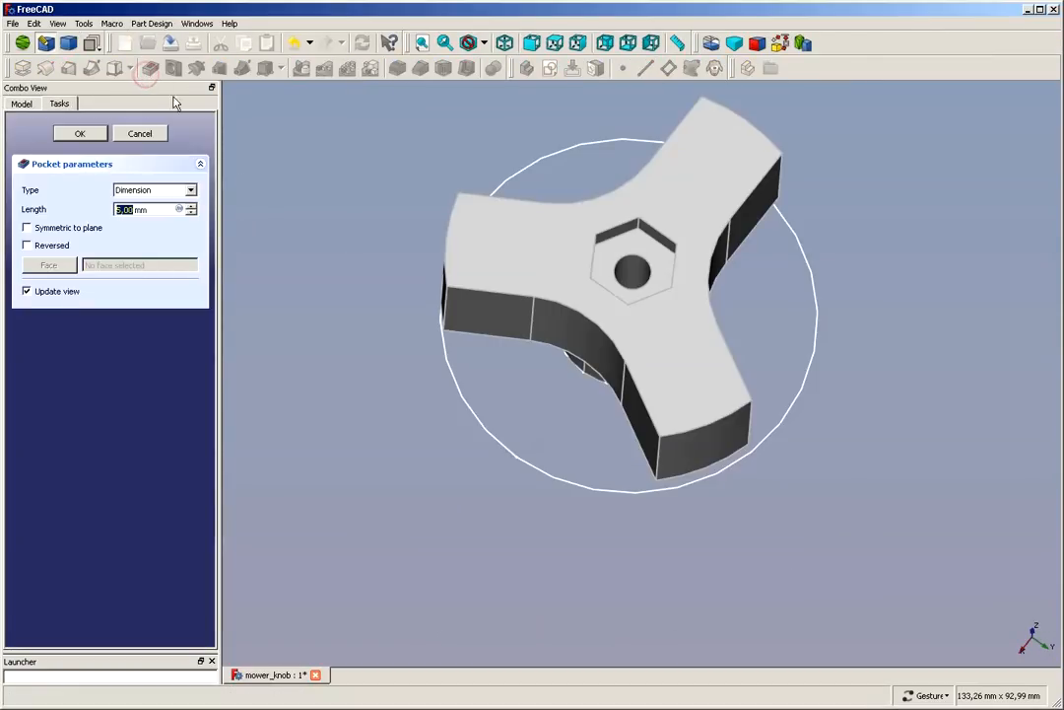
left_click(190, 213)
left_click(190, 213)
left_click(190, 207)
left_click(190, 207)
left_click(190, 207)
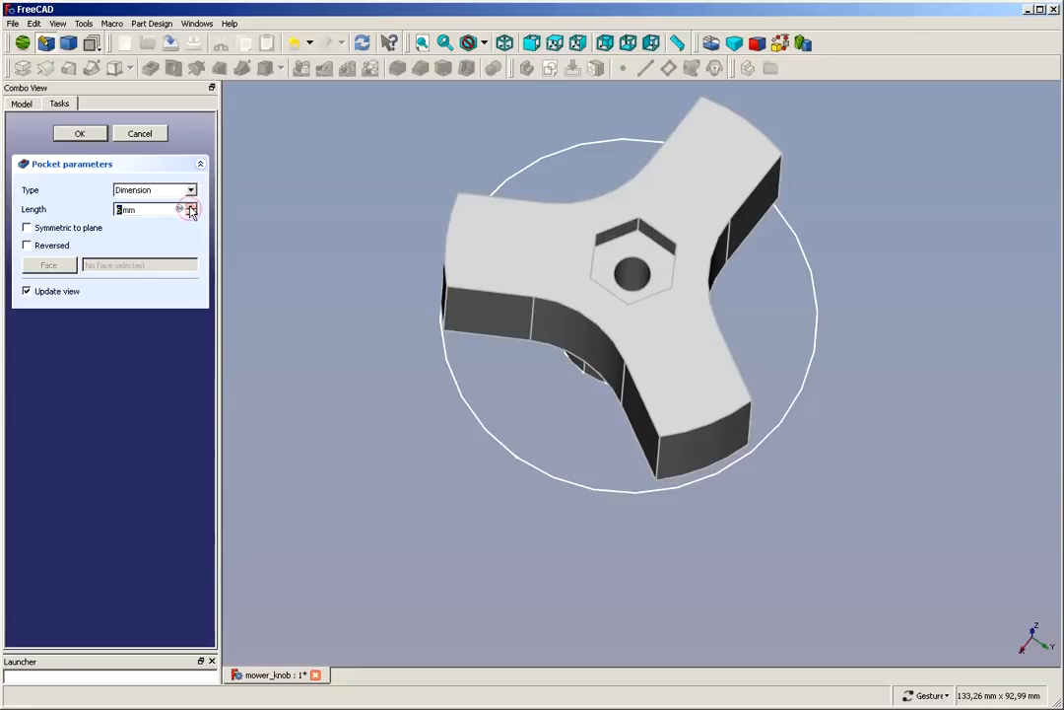
left_click(190, 207)
left_click(190, 207)
left_click(190, 207)
left_click(190, 207)
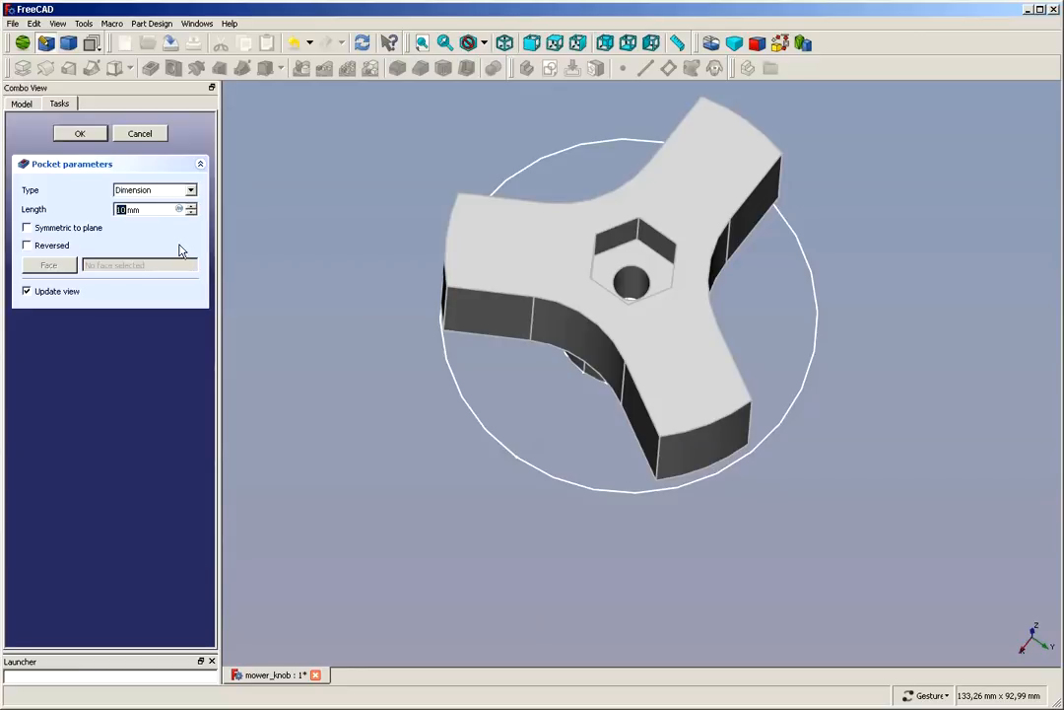
left_click(76, 134)
Step: Save the mower_knob document
scroll(304, 308, "down", 2)
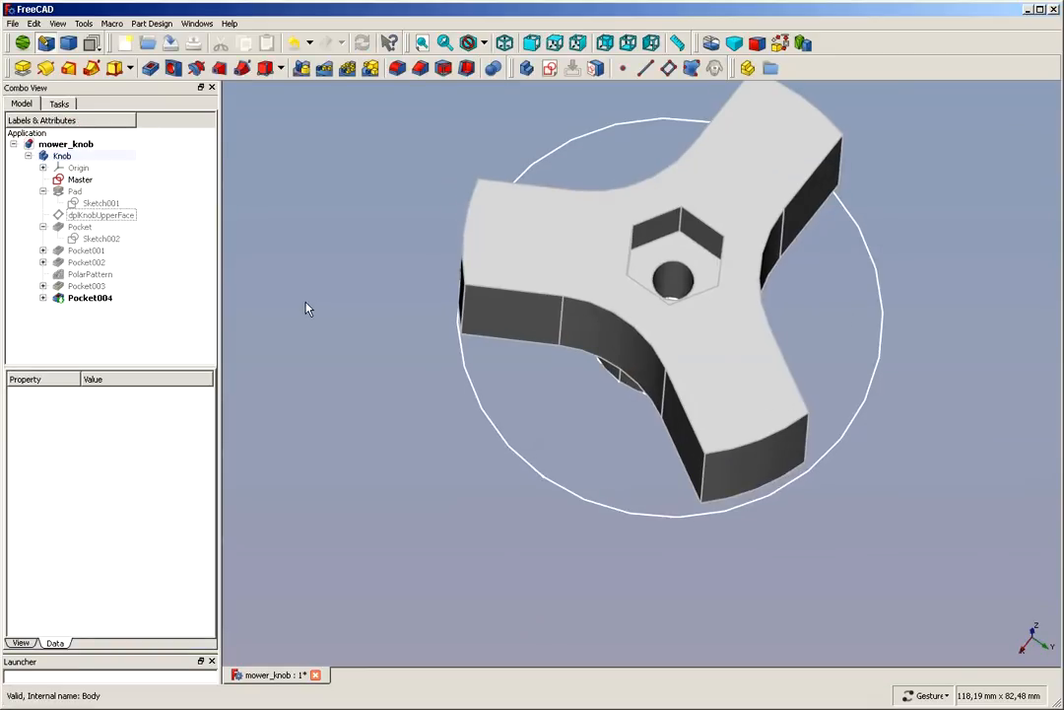
mouse_move(801, 487)
left_mouse_down()
mouse_move(831, 429)
mouse_move(840, 497)
mouse_move(811, 486)
left_mouse_up()
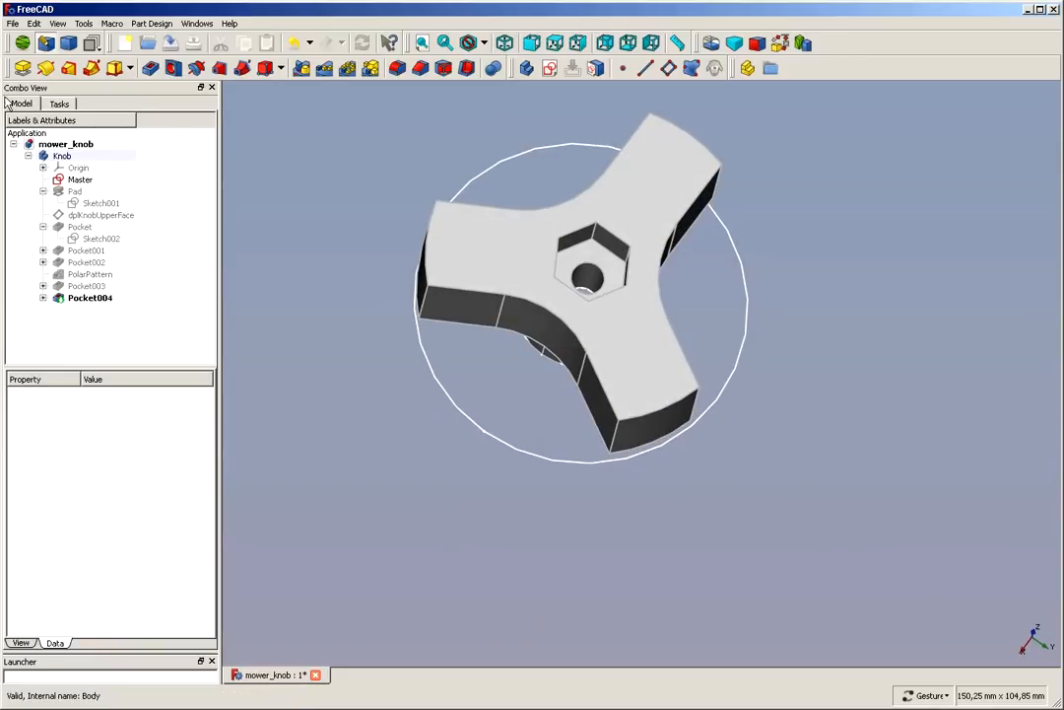
left_click(13, 24)
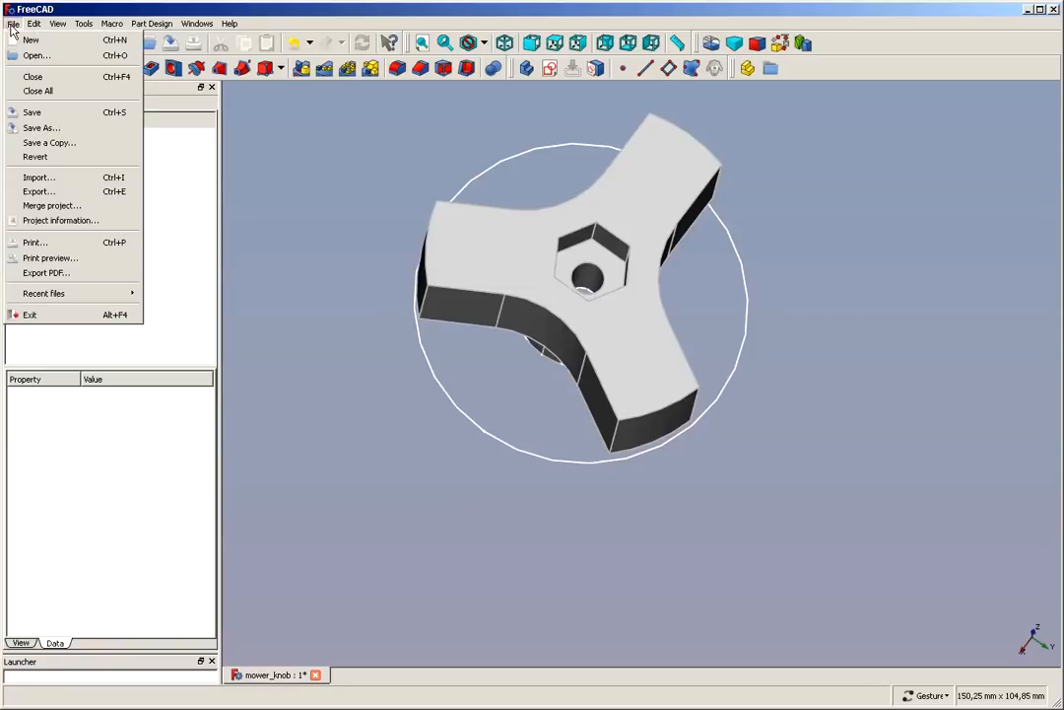
left_click(30, 112)
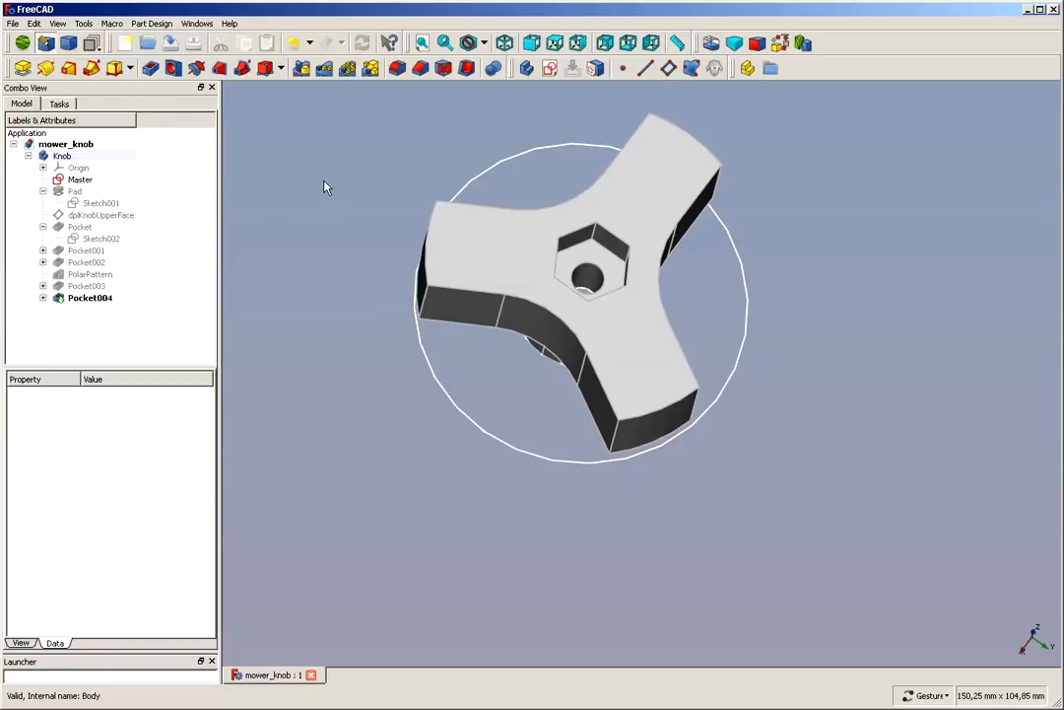
Step: Create a new sketch on the underside face of one of the knob's arms
scroll(772, 182, "up", 2)
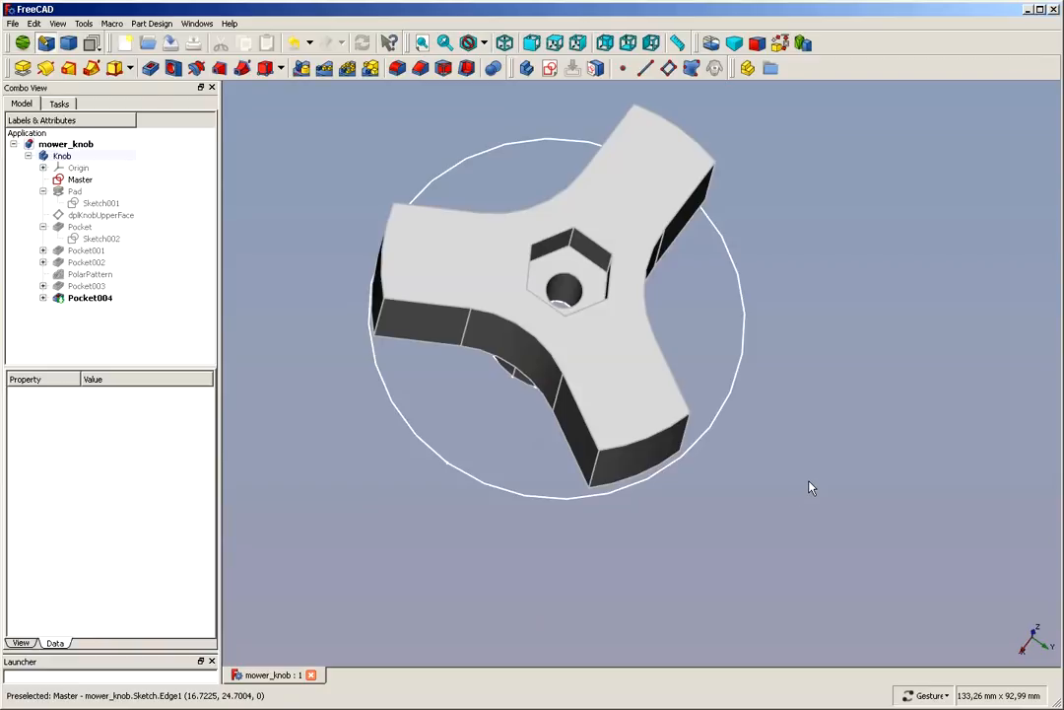
left_click_drag(810, 487, 549, 225)
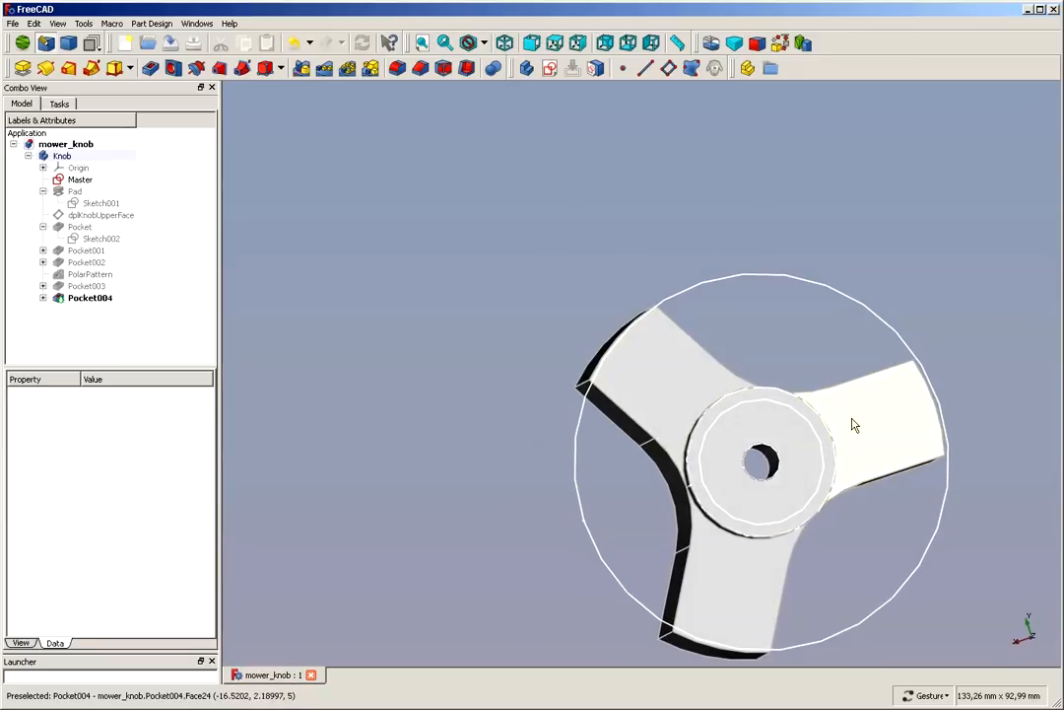
scroll(879, 255, "down", 2)
mouse_move(974, 429)
left_mouse_down()
mouse_move(965, 442)
mouse_move(894, 392)
mouse_move(919, 444)
mouse_move(936, 433)
mouse_move(943, 446)
left_mouse_up()
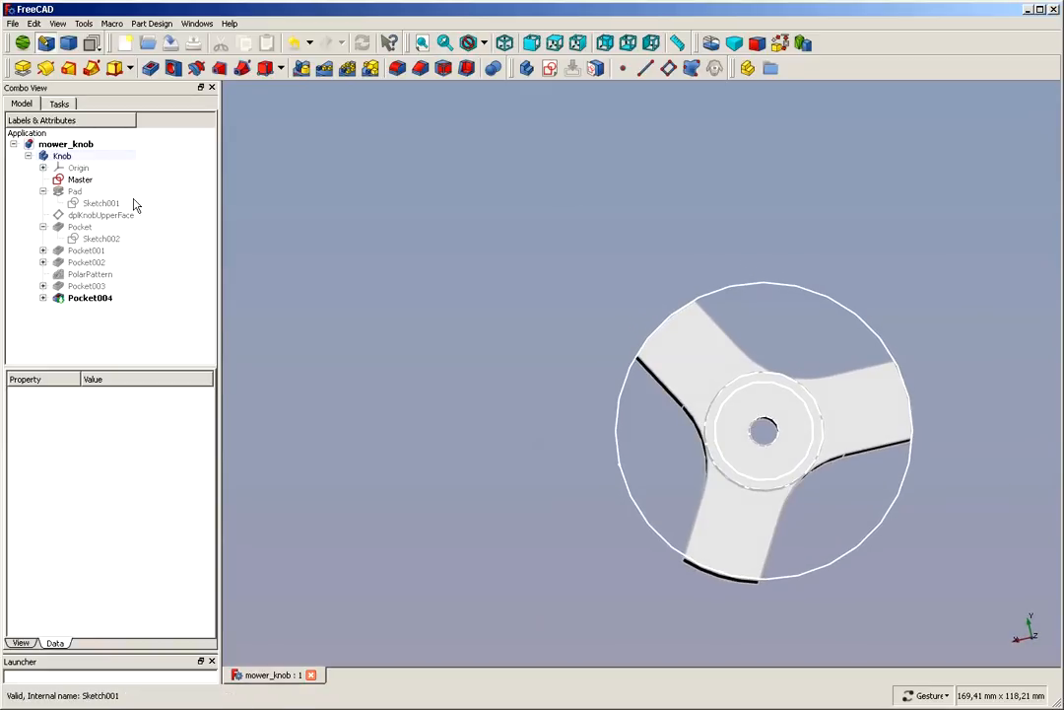
left_click(700, 368)
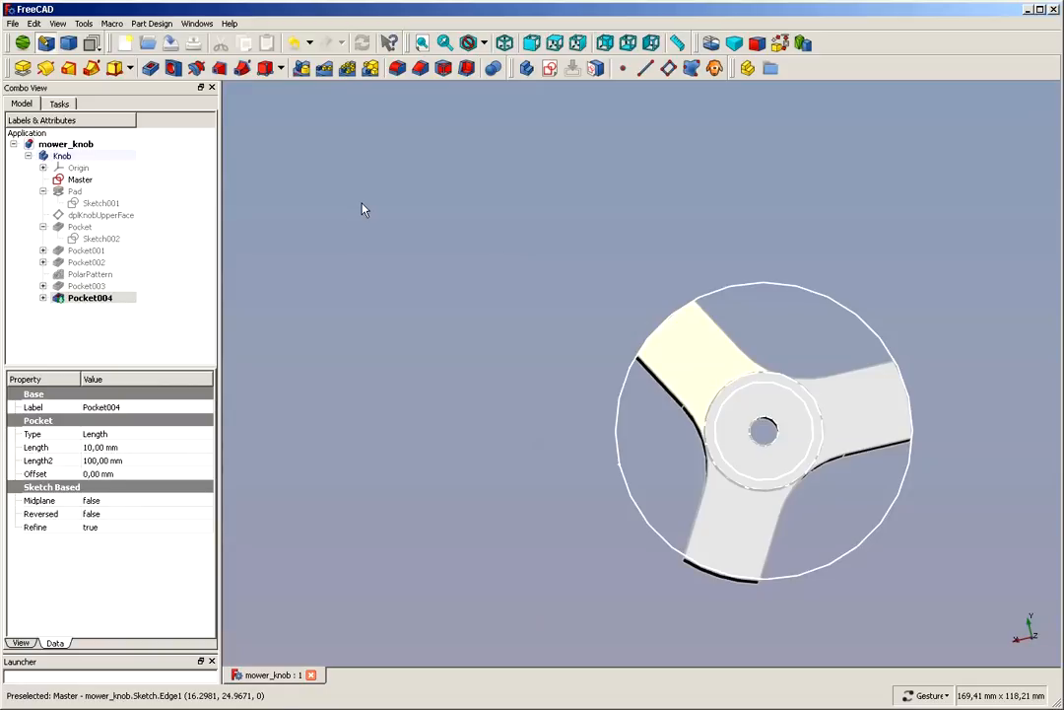
left_click(549, 69)
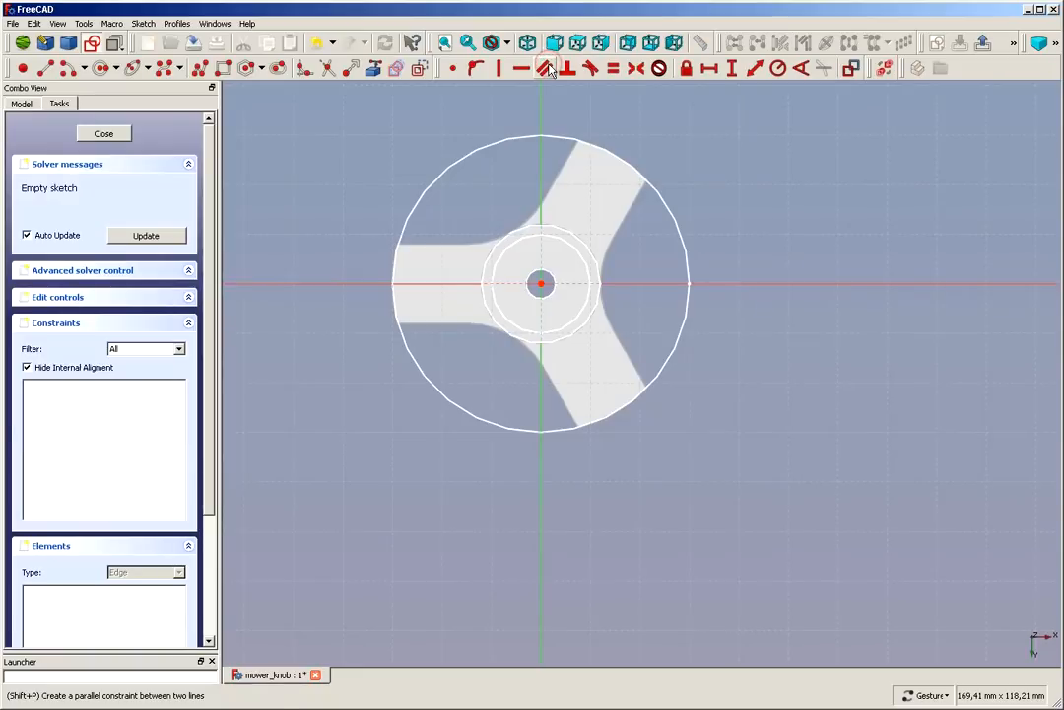
Step: Draw a rectangle about 11.8 by 10.2 mm across the horizontal axis, inside the arm that lies along it
scroll(458, 119, "up", 1)
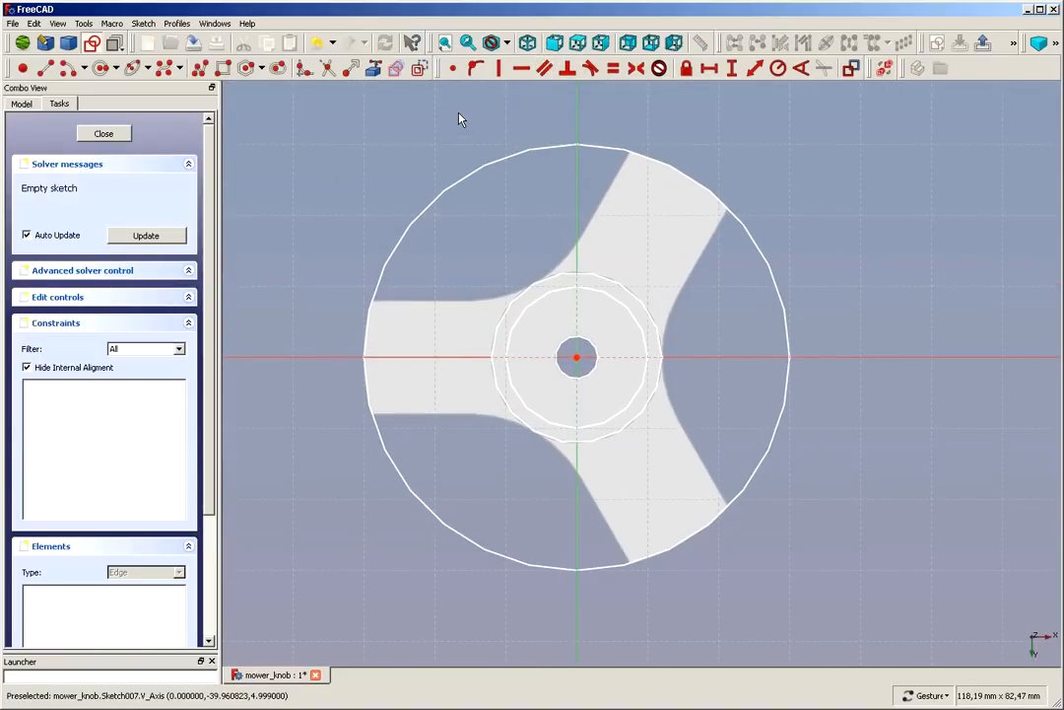
left_click(223, 68)
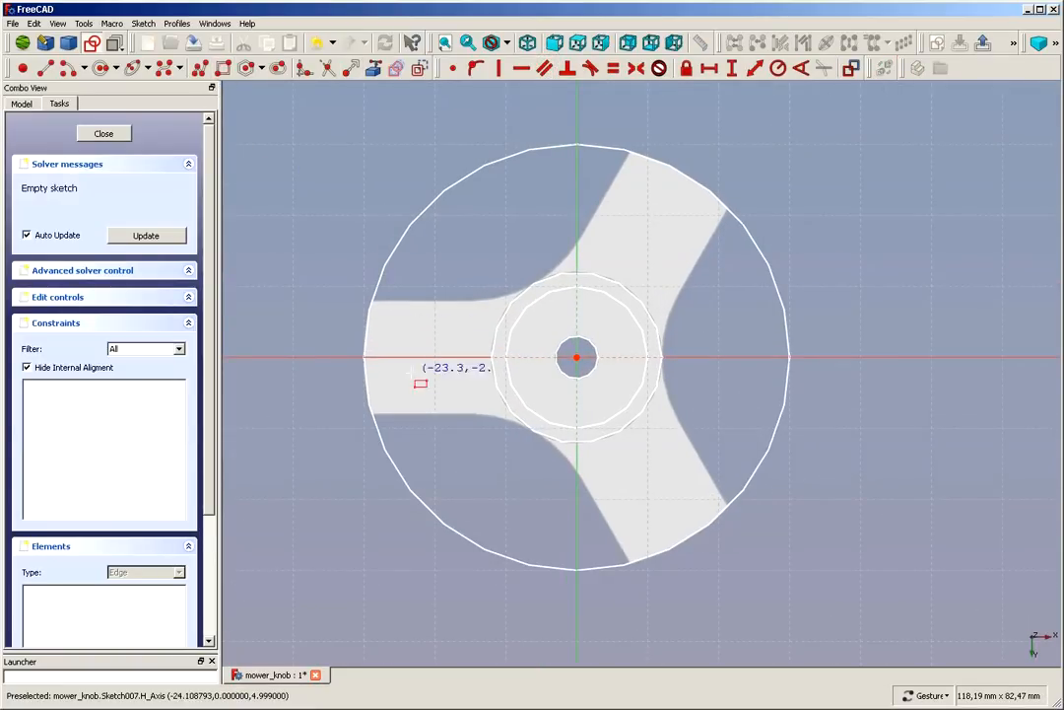
left_click(389, 336)
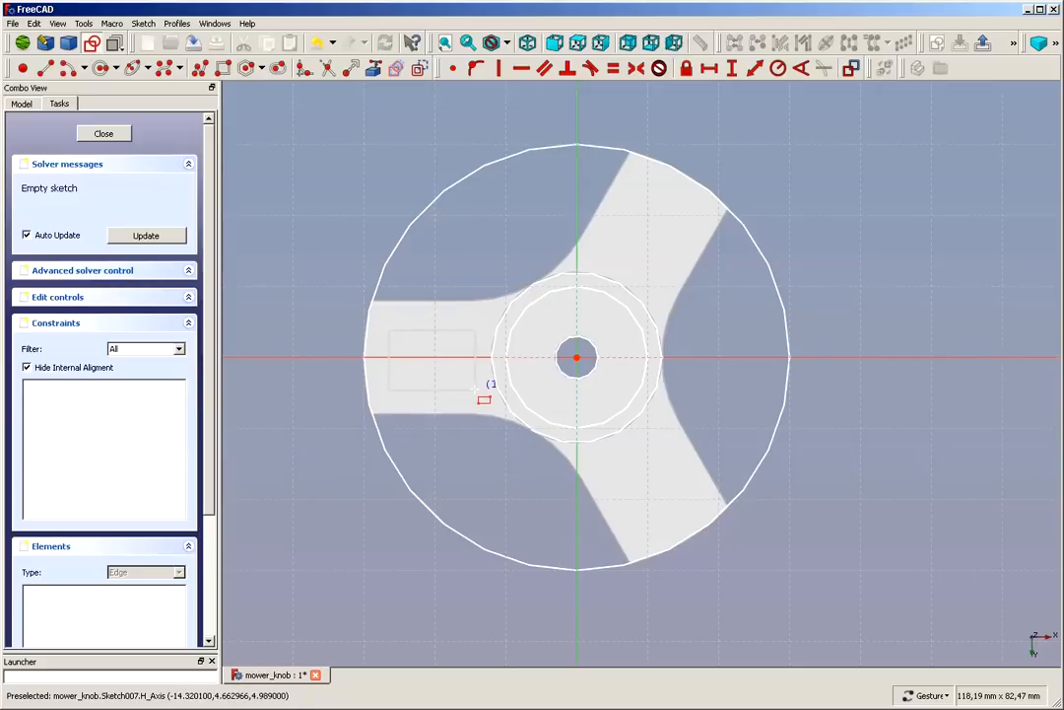
left_click(476, 391)
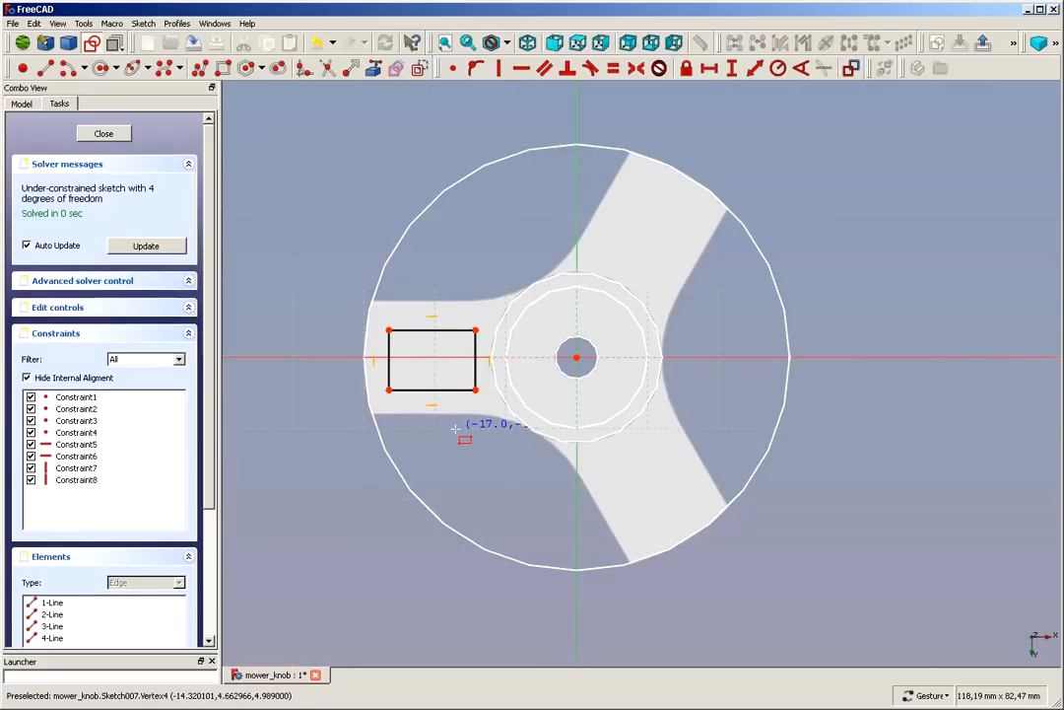
right_click(325, 303)
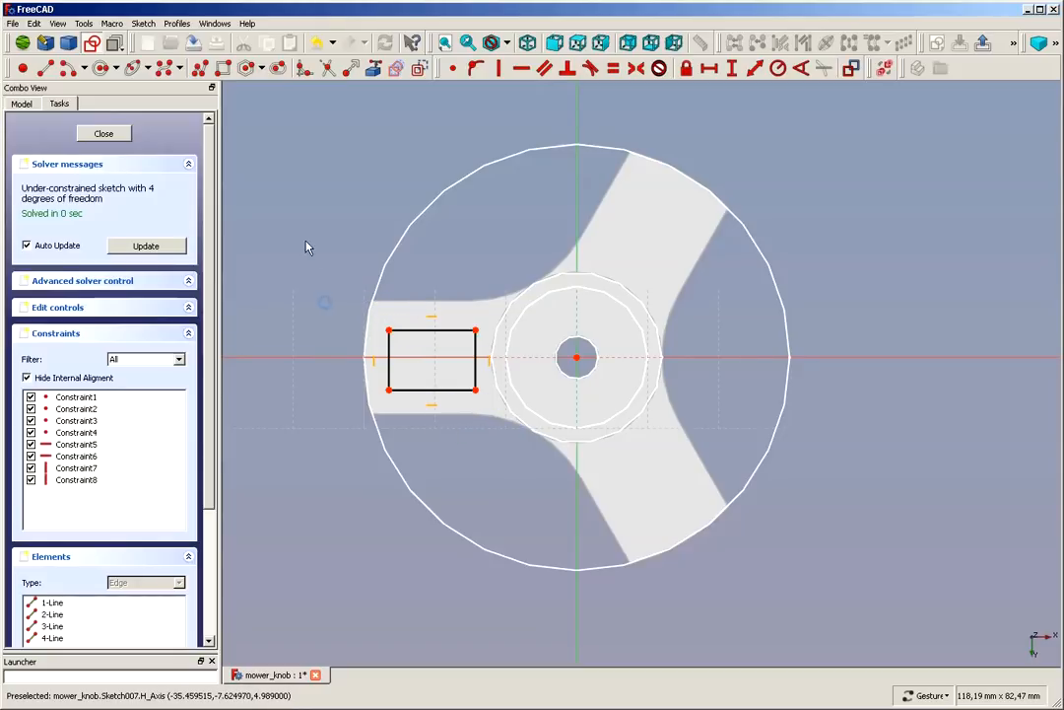
left_click_drag(431, 330, 434, 322)
left_click_drag(419, 390, 416, 395)
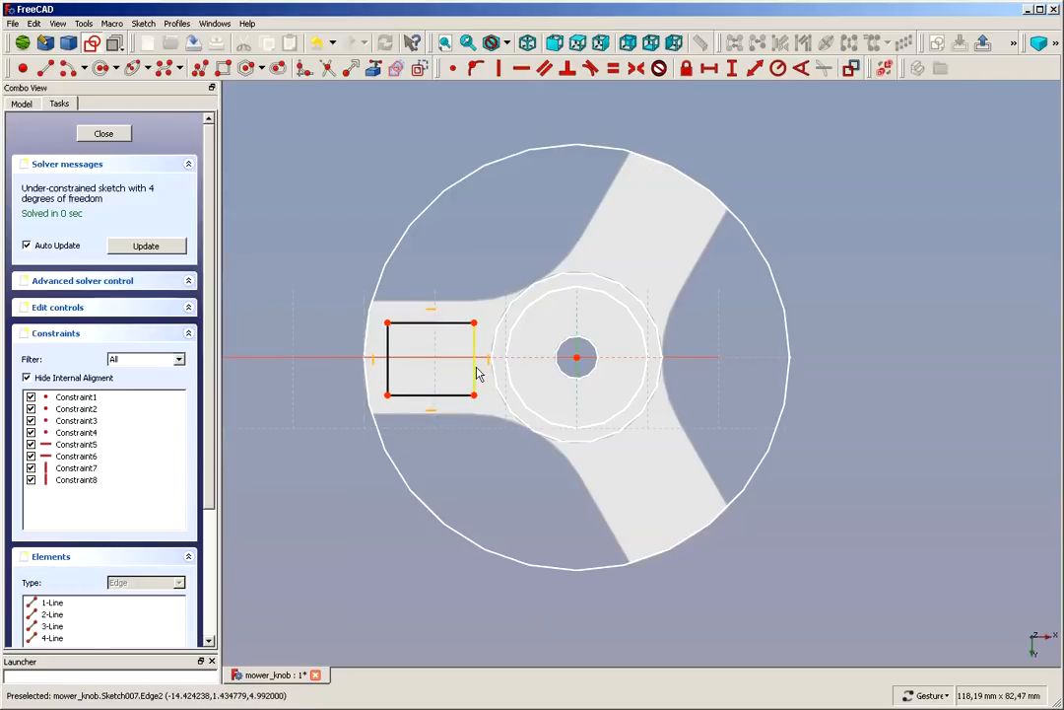
left_click_drag(481, 373, 478, 365)
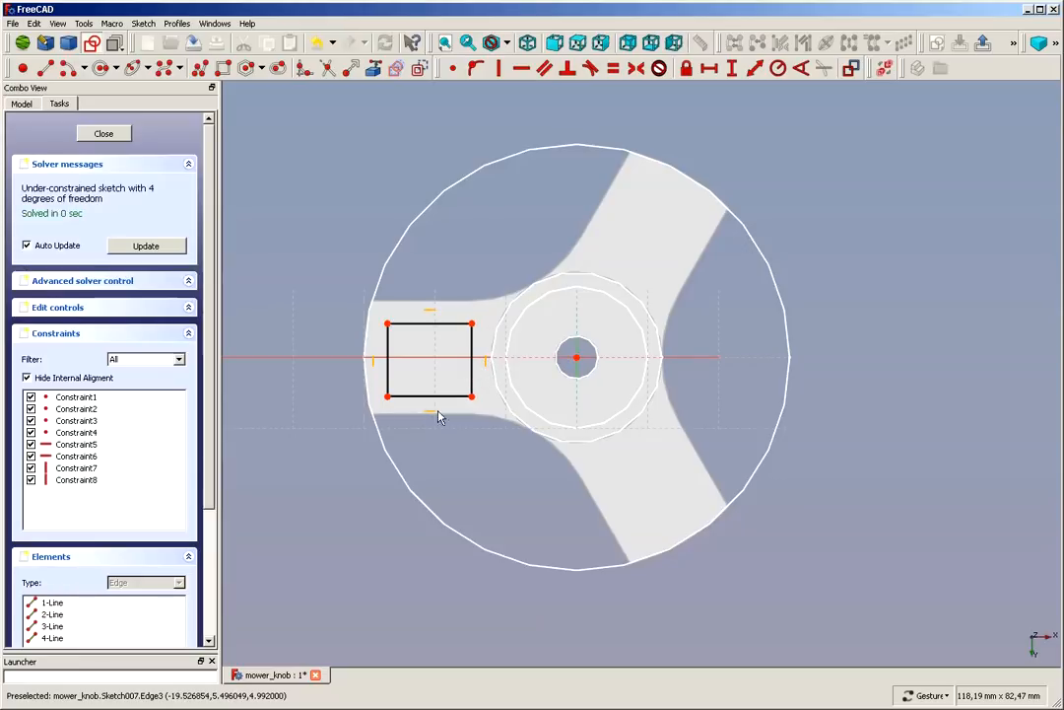
Step: Set the rectangle's horizontal width and vertical height to 10 mm each
left_click(709, 68)
left_click(440, 323)
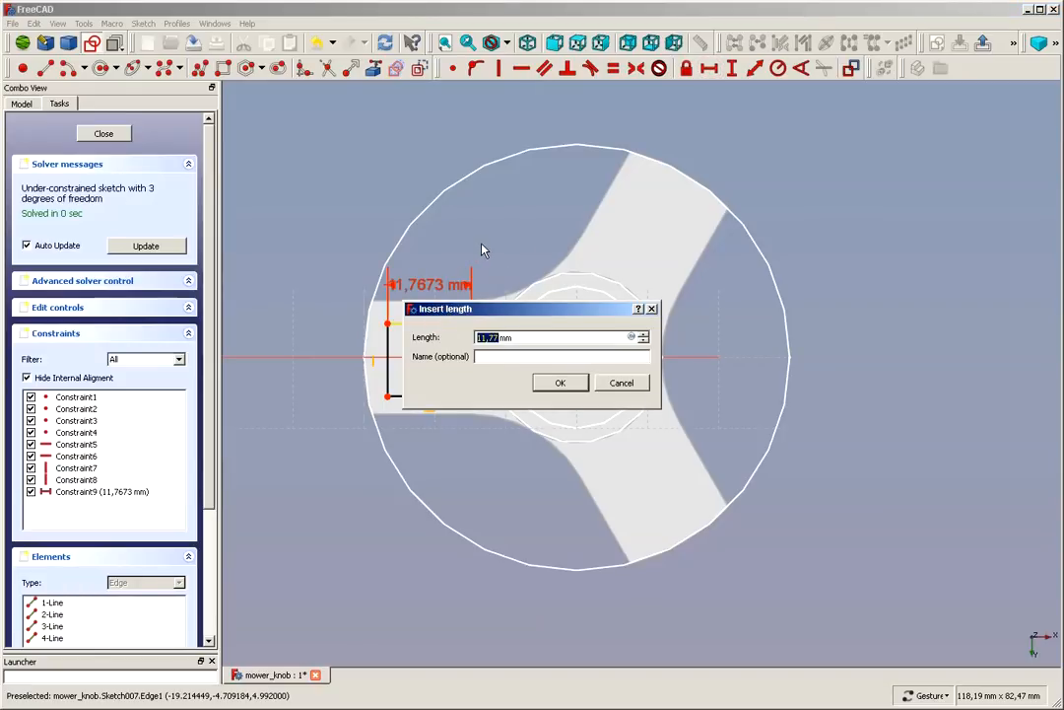
type("10")
key("Return")
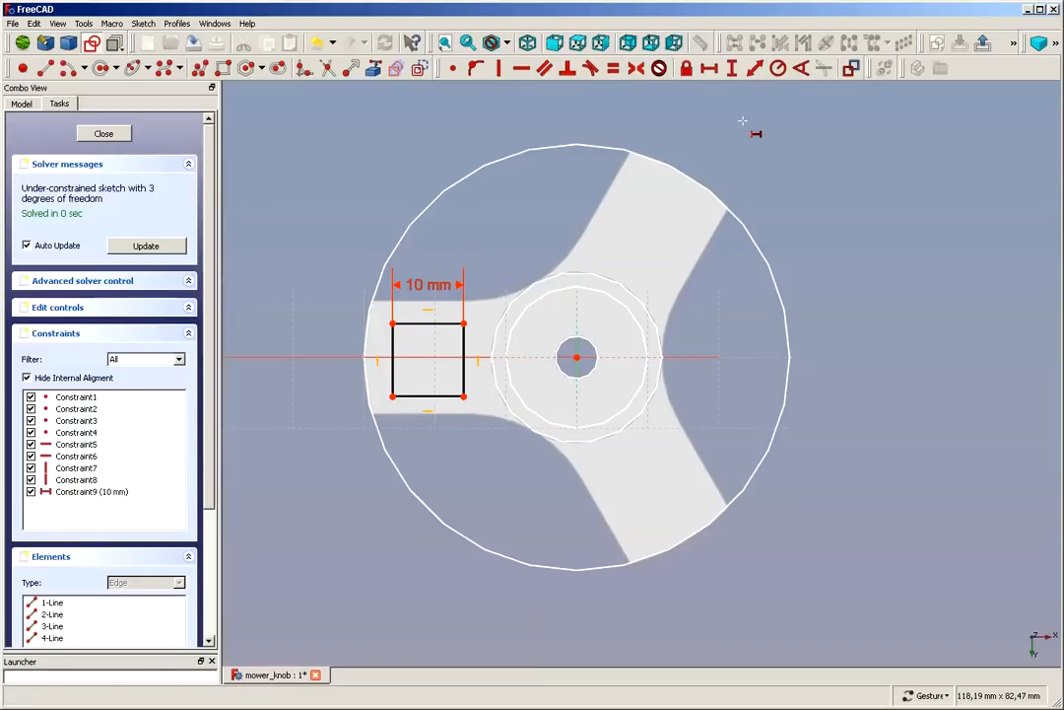
left_click(731, 68)
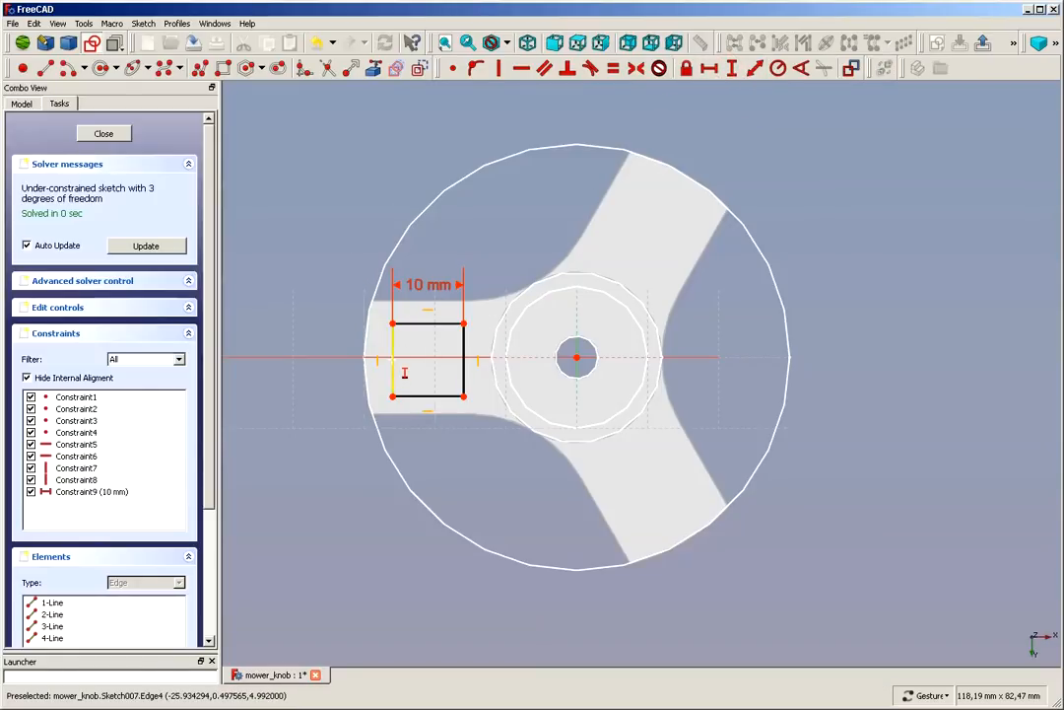
left_click(393, 365)
type("10")
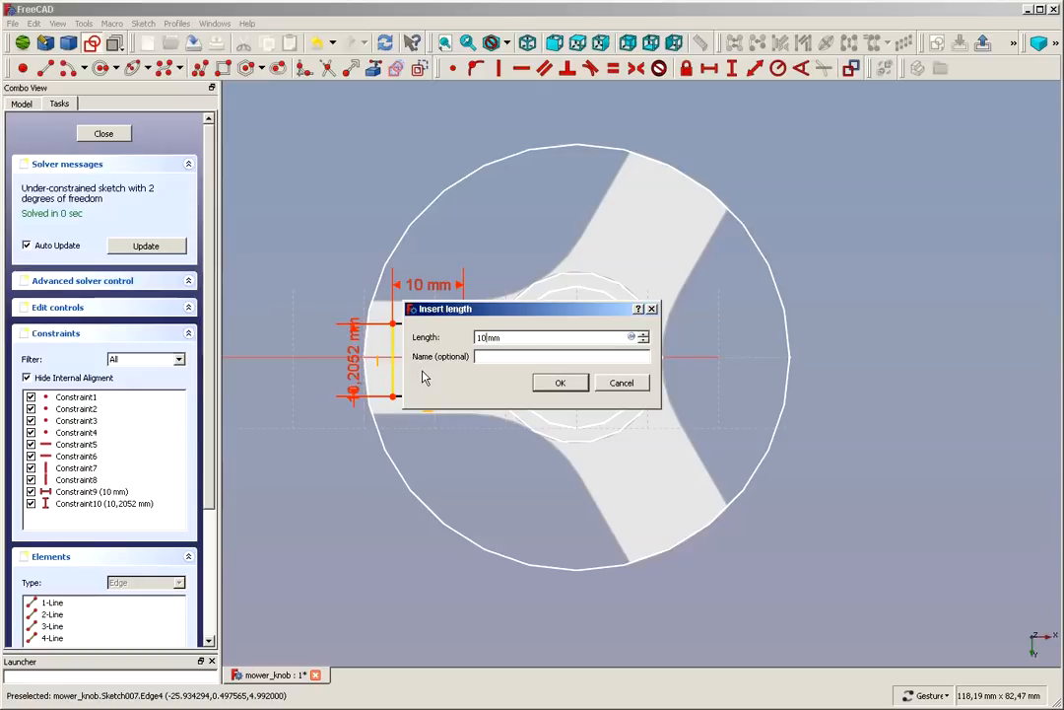
key("Return")
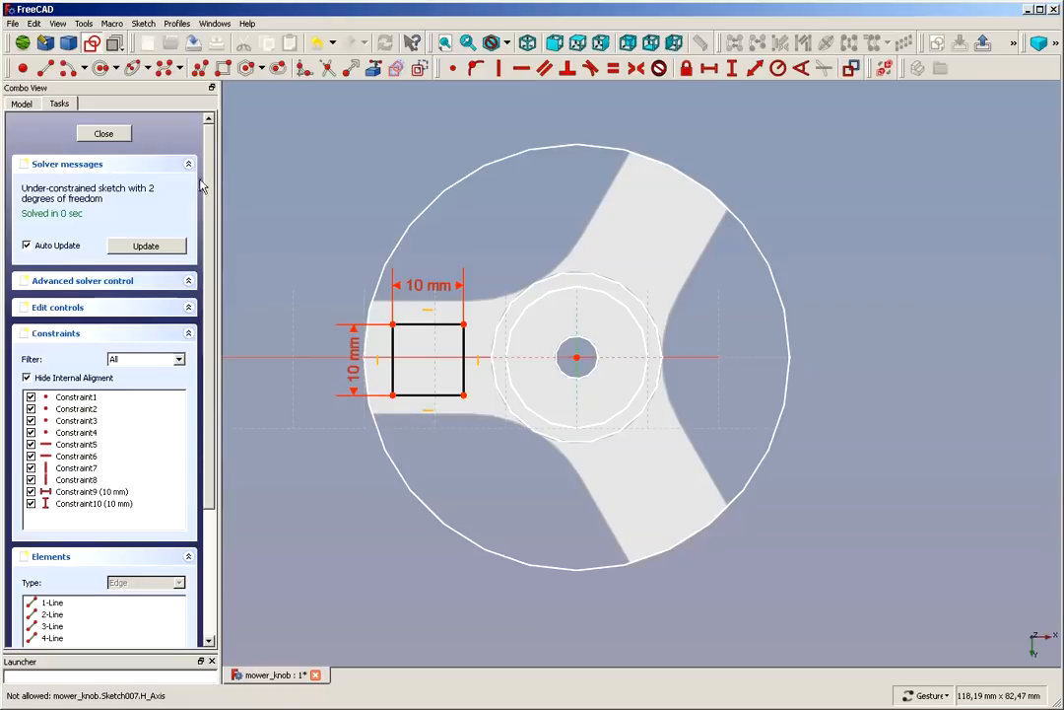
mouse_move(445, 338)
left_mouse_down()
mouse_move(442, 324)
mouse_move(443, 334)
left_mouse_up()
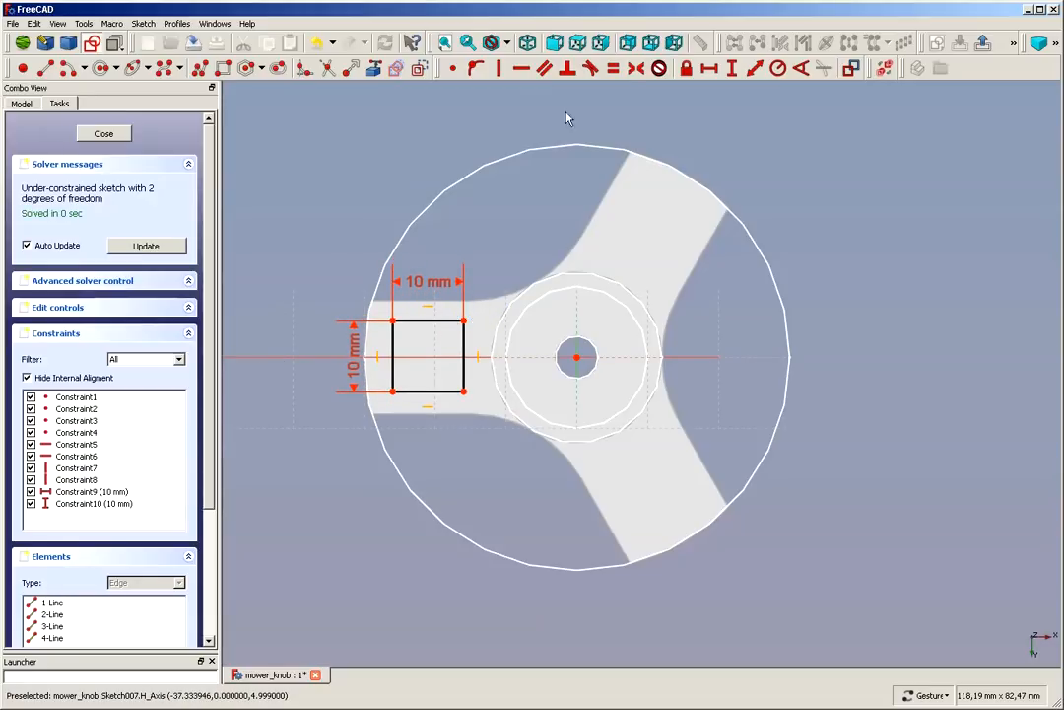
left_click(635, 68)
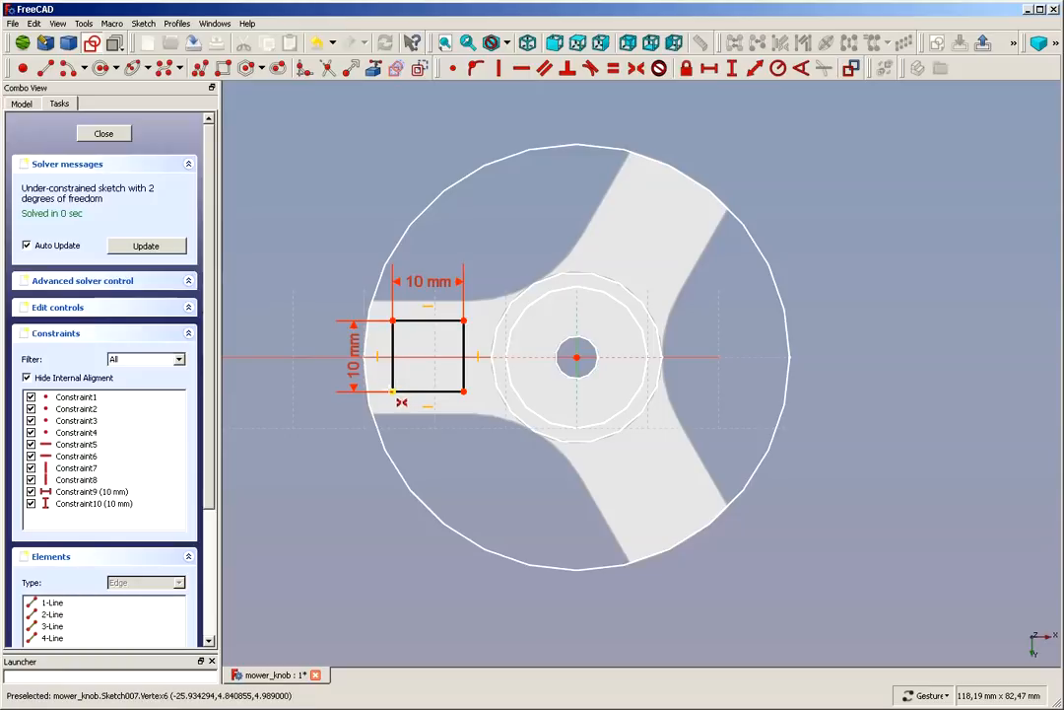
left_click(392, 392)
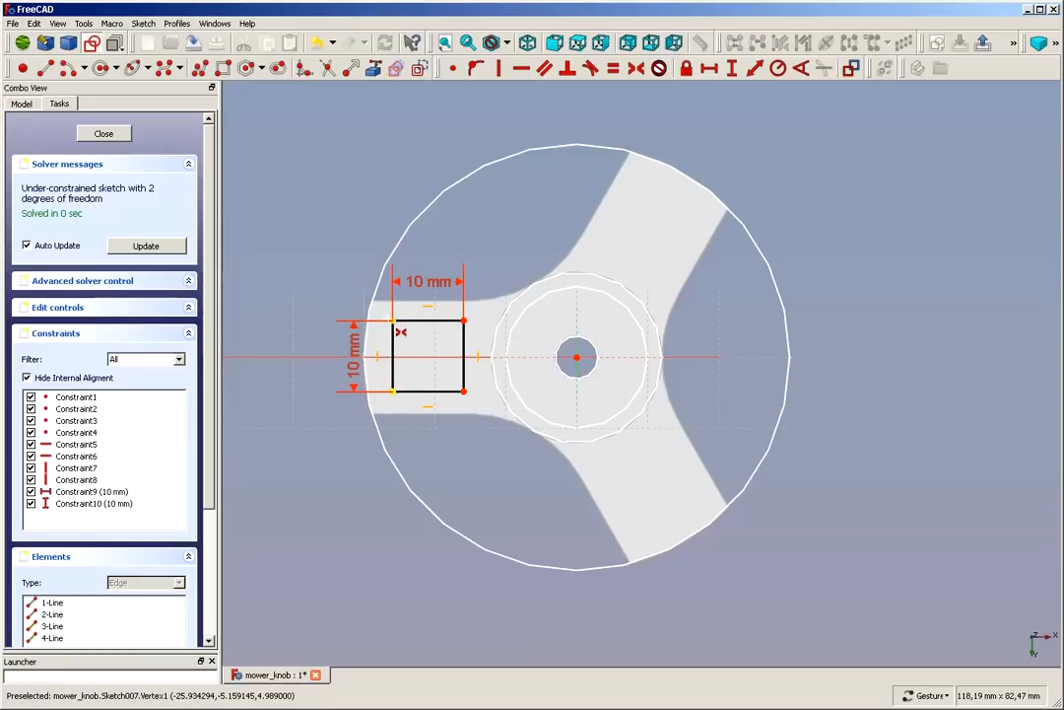
left_click(393, 322)
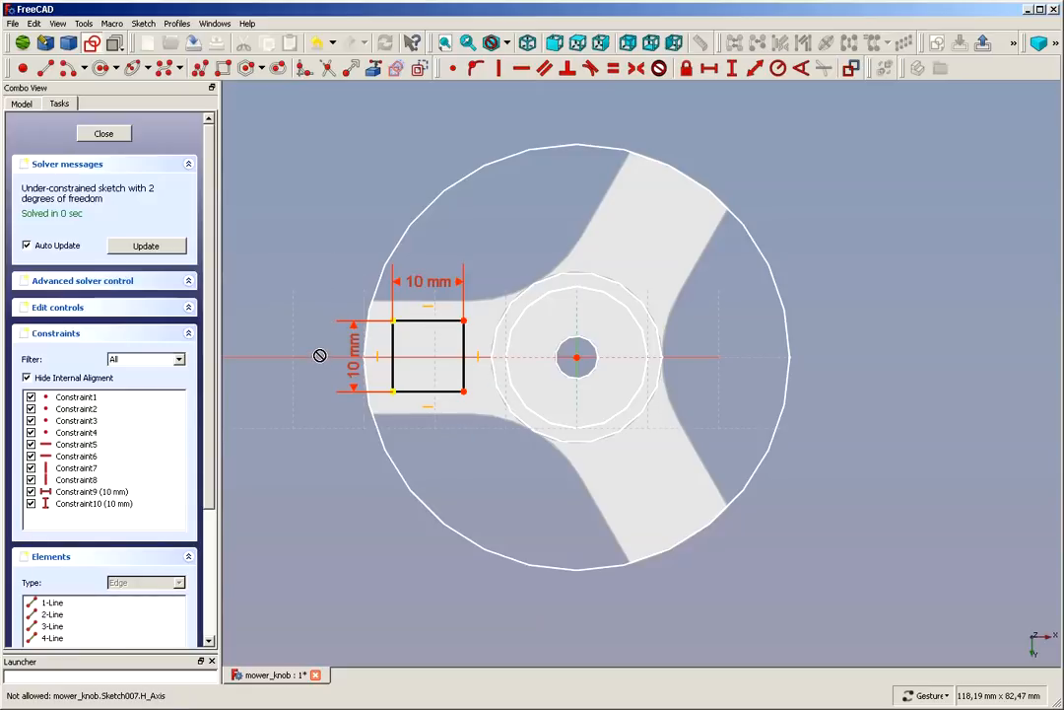
right_click(328, 322)
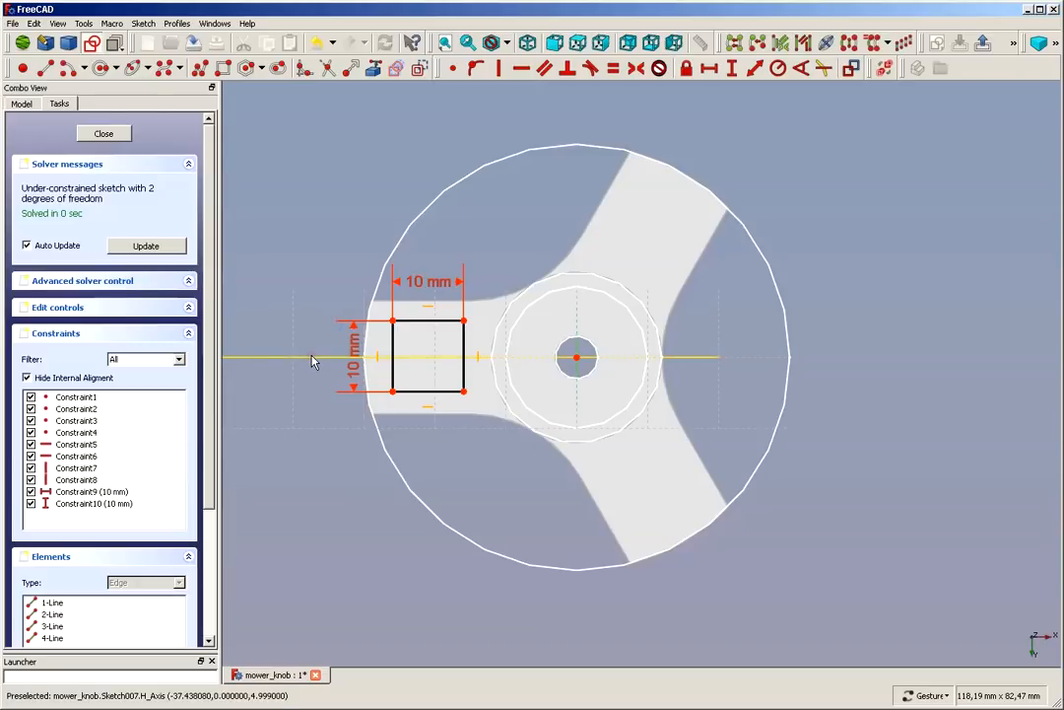
Step: Constrain the two corners of the rectangle's outer edge symmetric about the horizontal axis
left_click(311, 356)
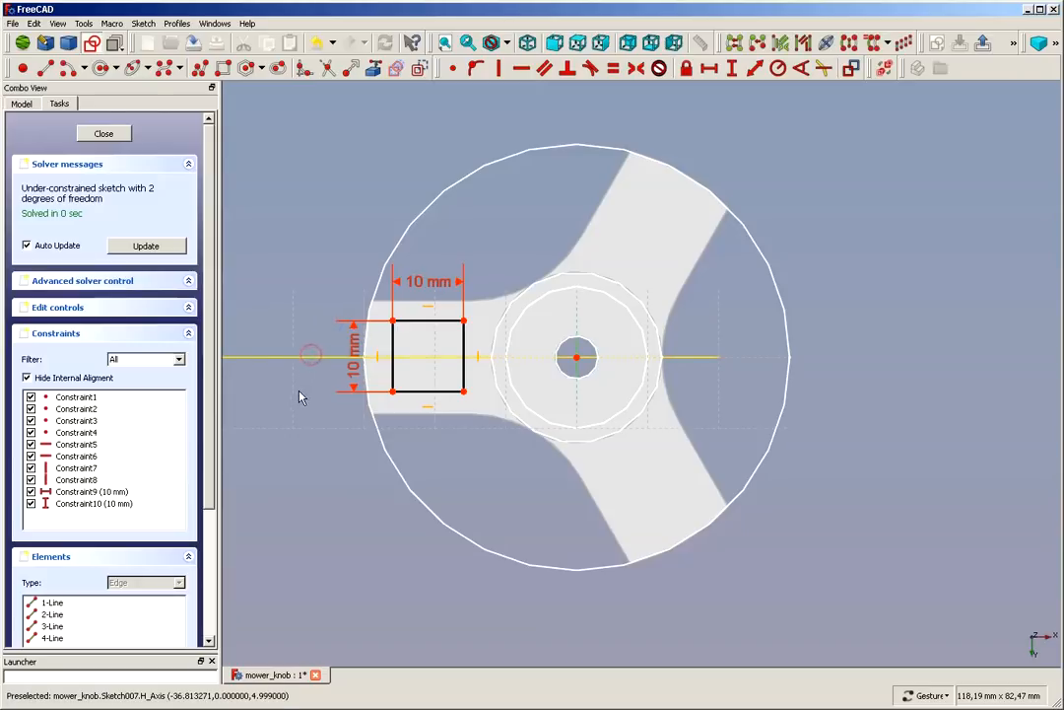
left_click(396, 334)
left_click(636, 68)
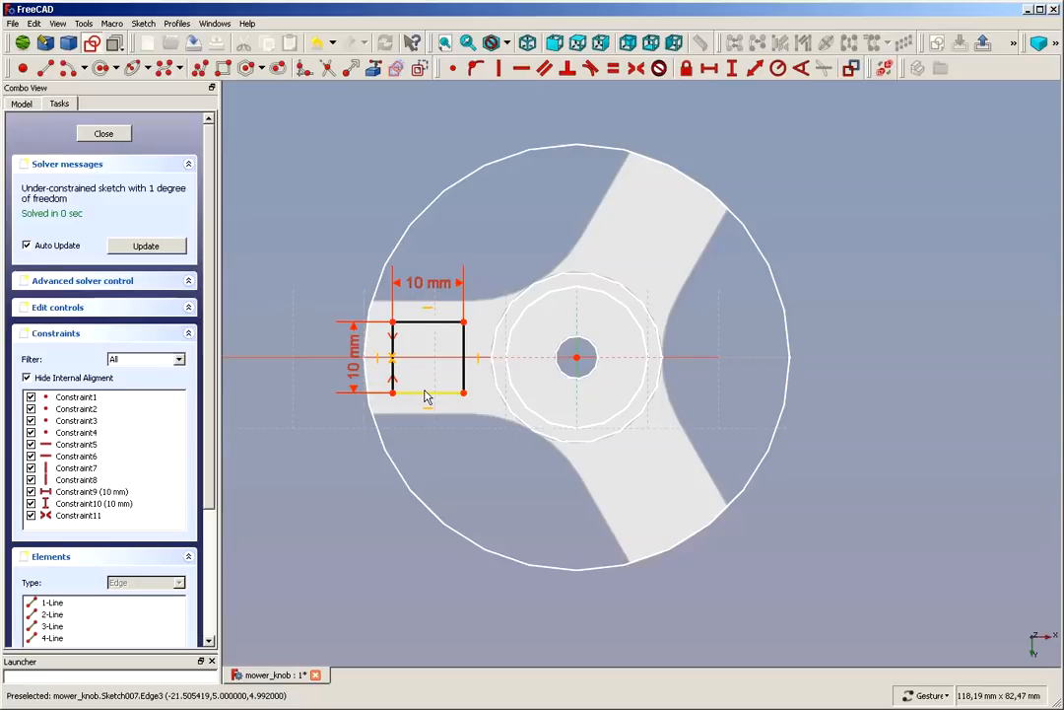
Step: Set the horizontal distance between the rectangle's inner corner and the sketch origin to 15 mm
mouse_move(428, 394)
left_mouse_down()
mouse_move(467, 402)
mouse_move(416, 398)
mouse_move(429, 400)
left_mouse_up()
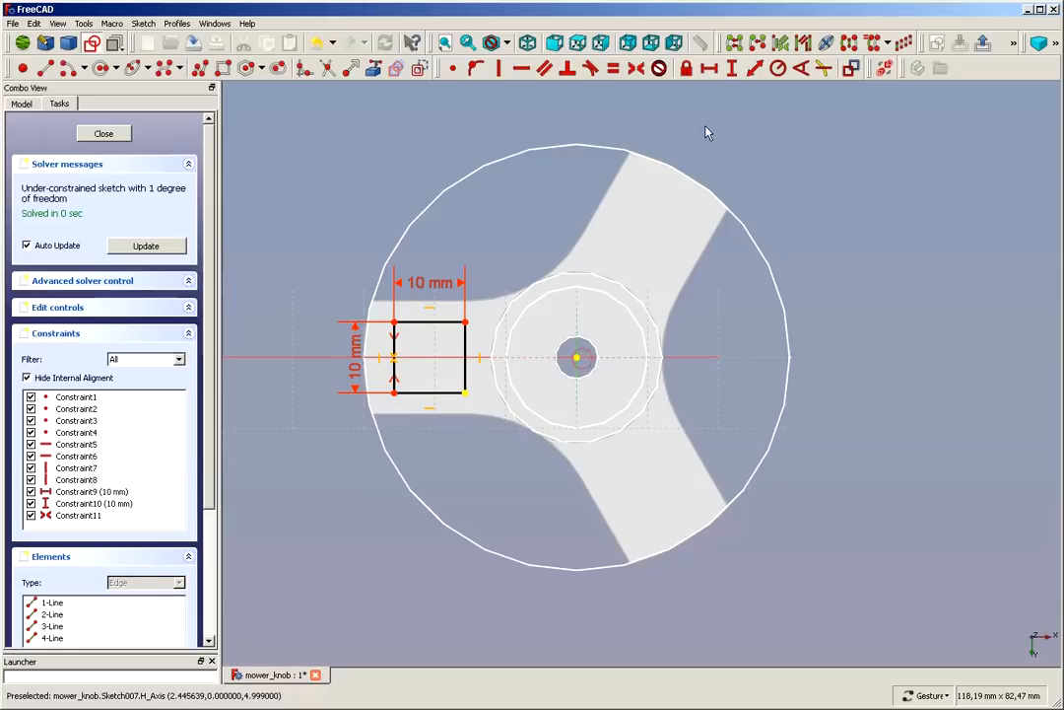
left_click(709, 68)
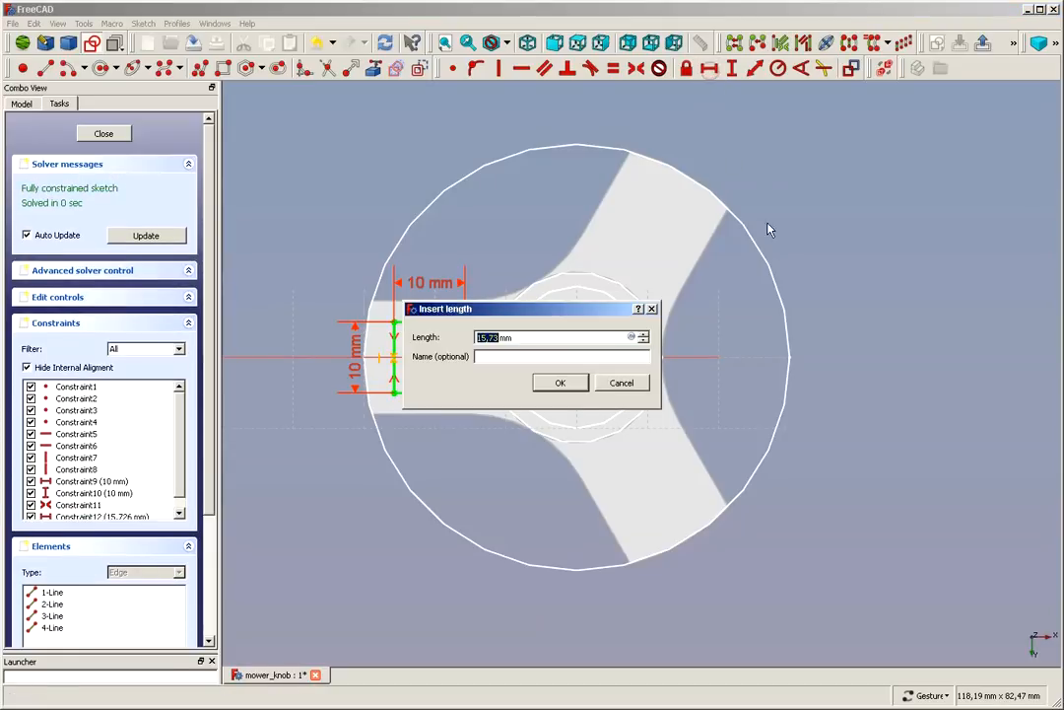
type("15")
left_click(555, 384)
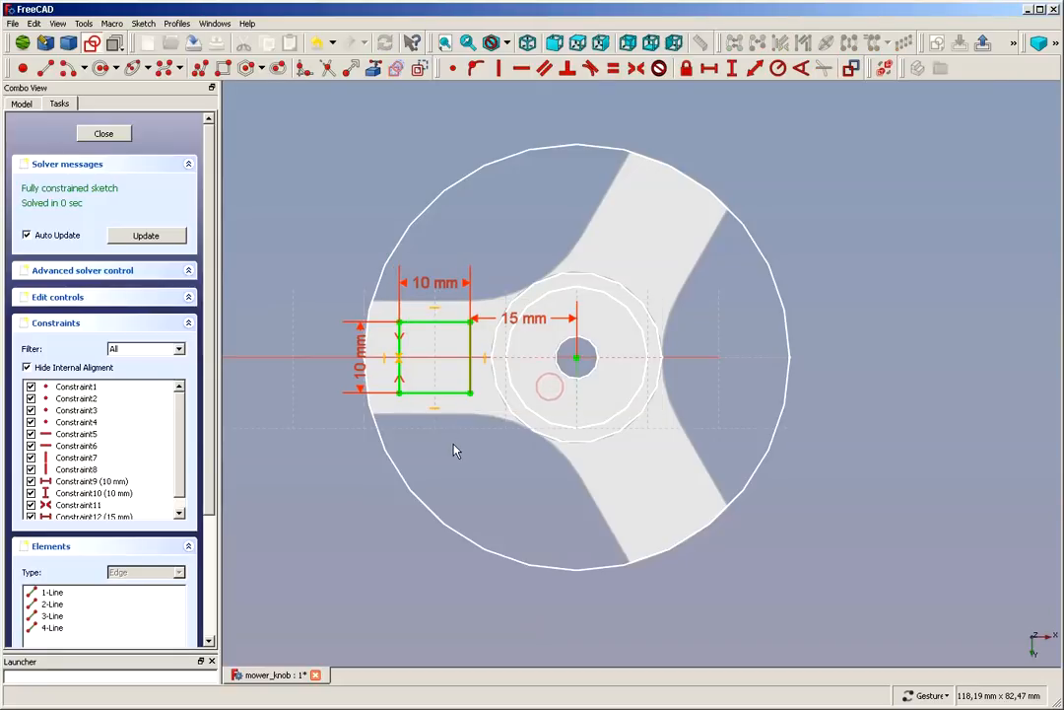
Step: Close the sketch and pocket the square 15 mm deep into the underside of the arm
left_click(103, 133)
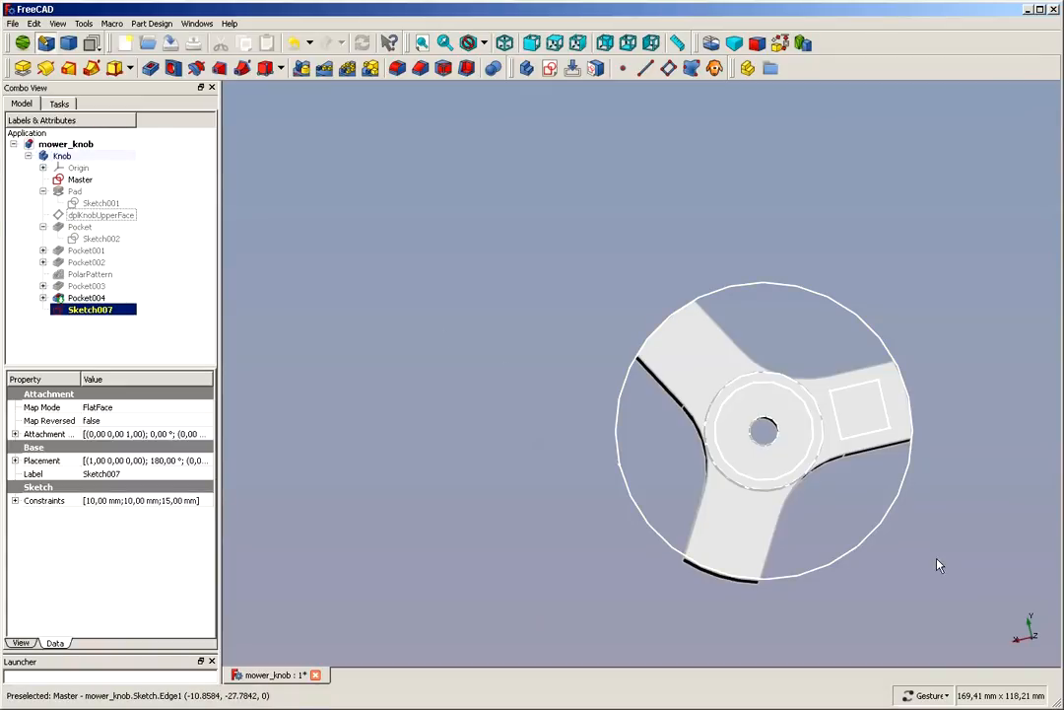
left_click(150, 67)
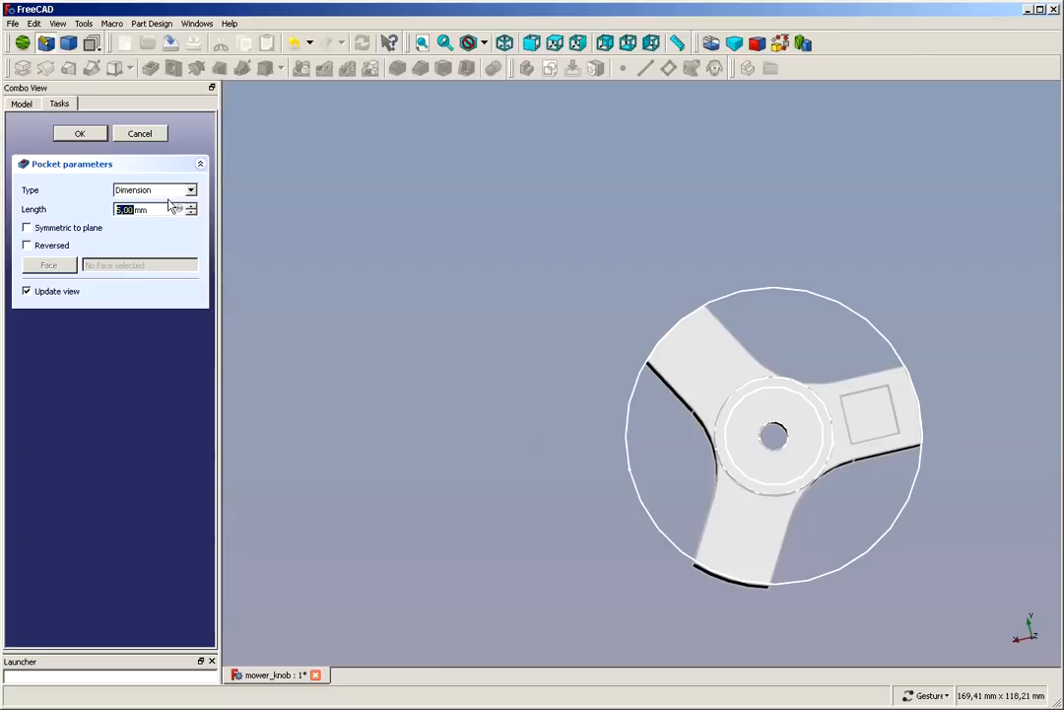
left_click(28, 246)
left_click(27, 246)
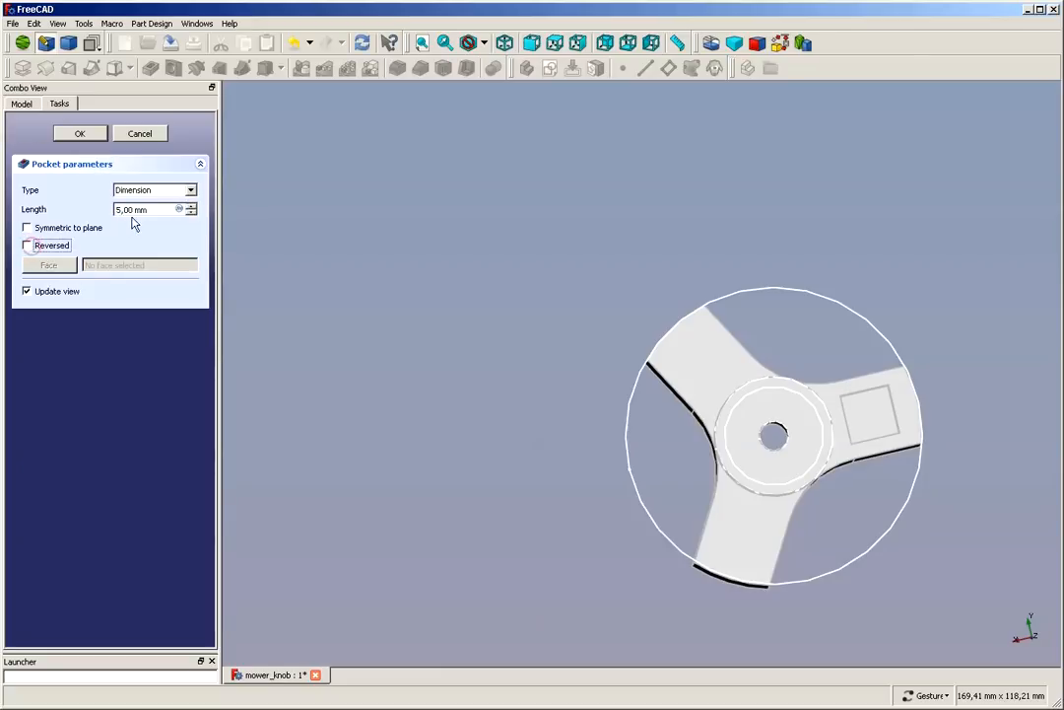
left_click_drag(954, 576, 880, 510)
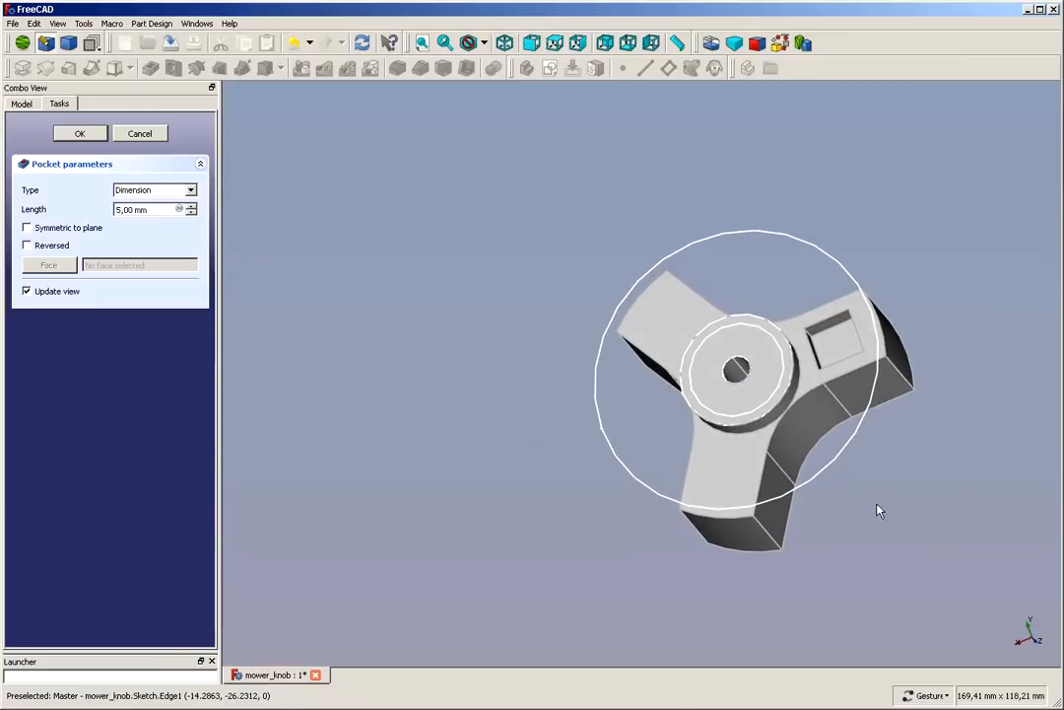
left_click(192, 207)
left_click(192, 207)
left_click(192, 207)
left_click(192, 207)
left_click(192, 207)
left_click(192, 207)
left_click(192, 207)
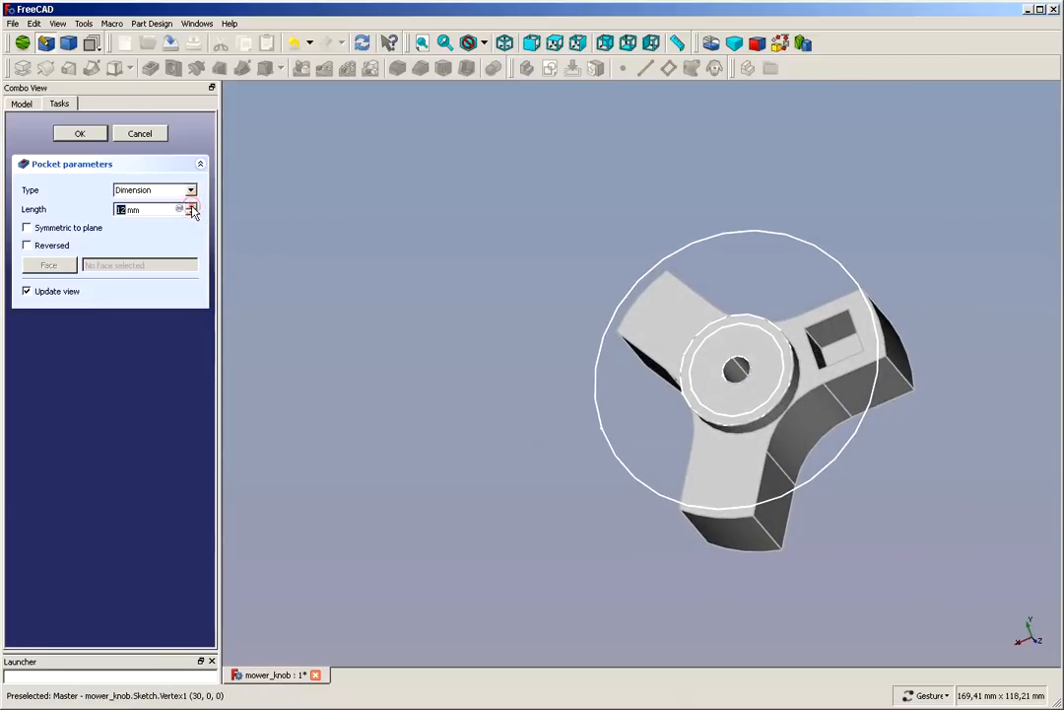
left_click(192, 207)
left_click(192, 207)
left_click(192, 208)
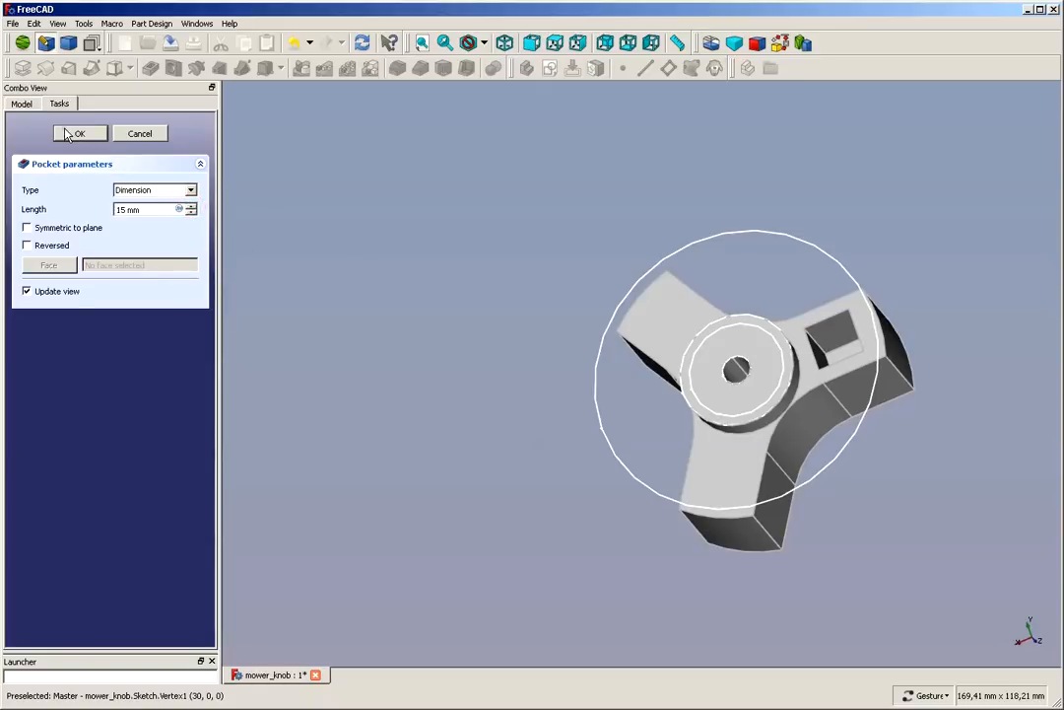
left_click(80, 133)
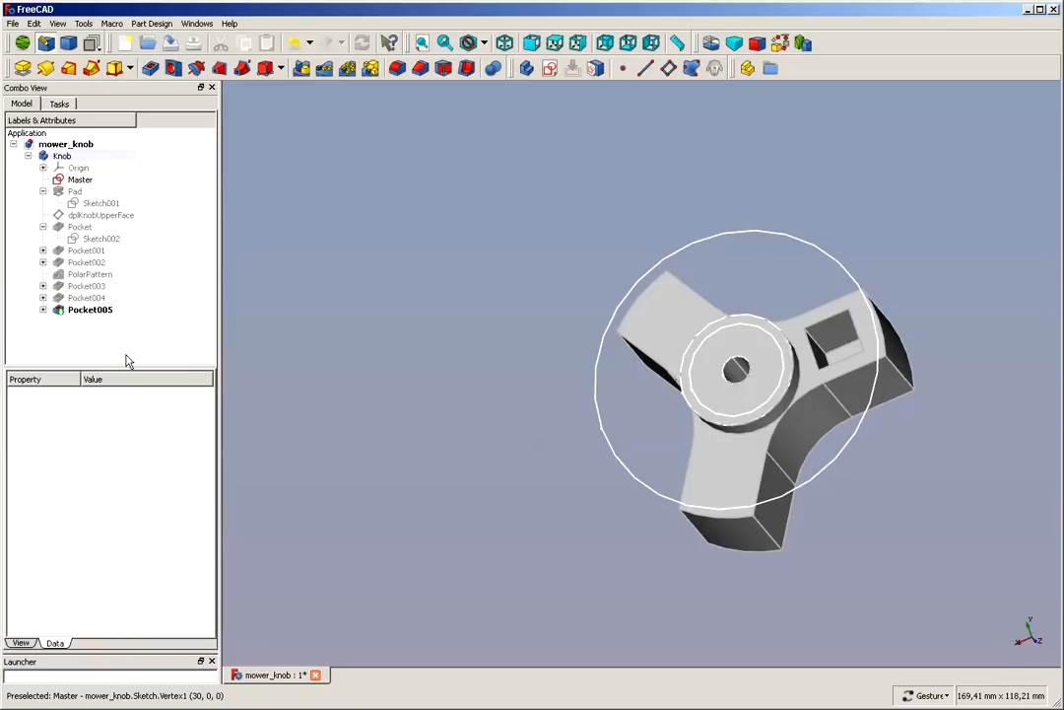
Step: Repeat the square pocket in a polar pattern with 3 occurrences over 360° about the normal sketch axis
left_click_drag(415, 297, 434, 316)
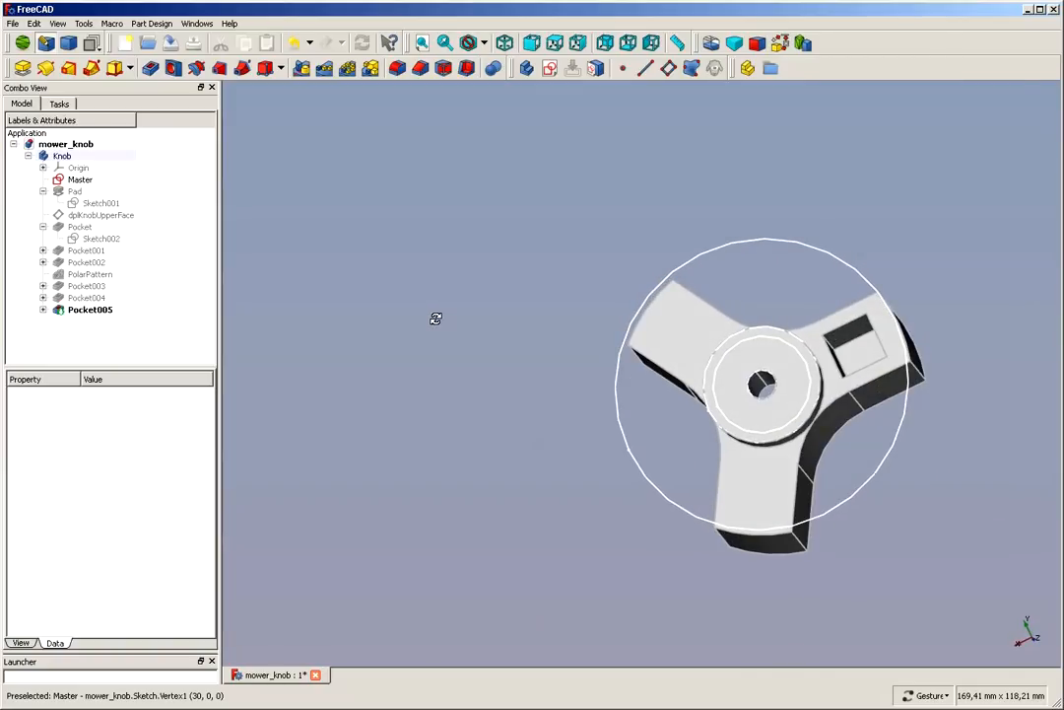
left_click_drag(956, 510, 571, 269)
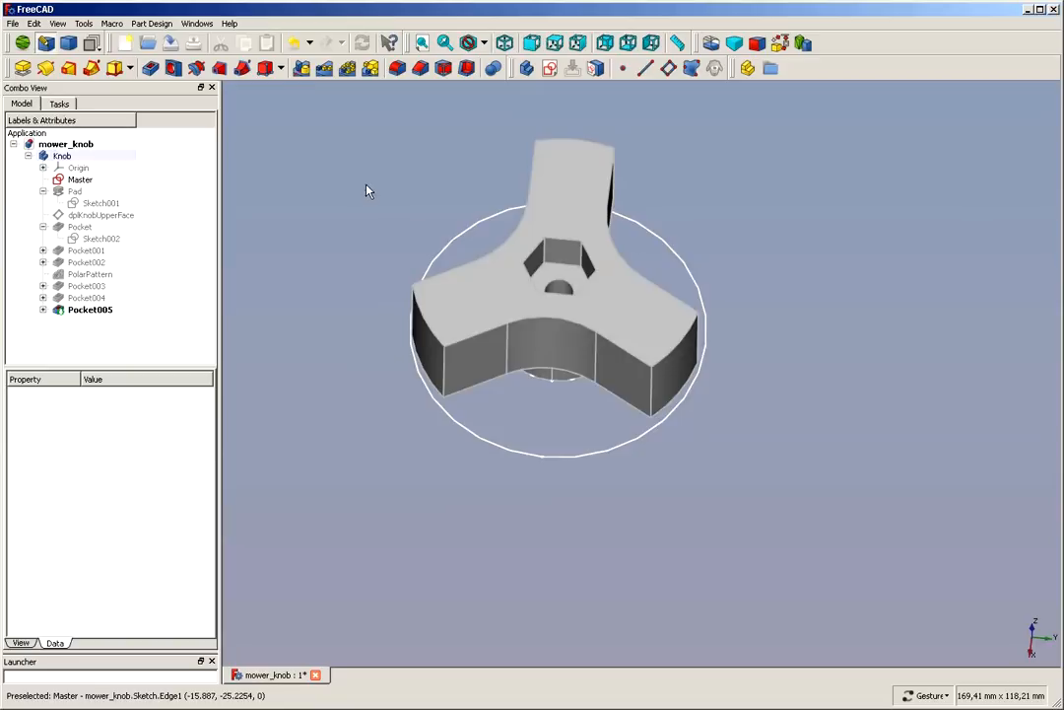
left_click(529, 48)
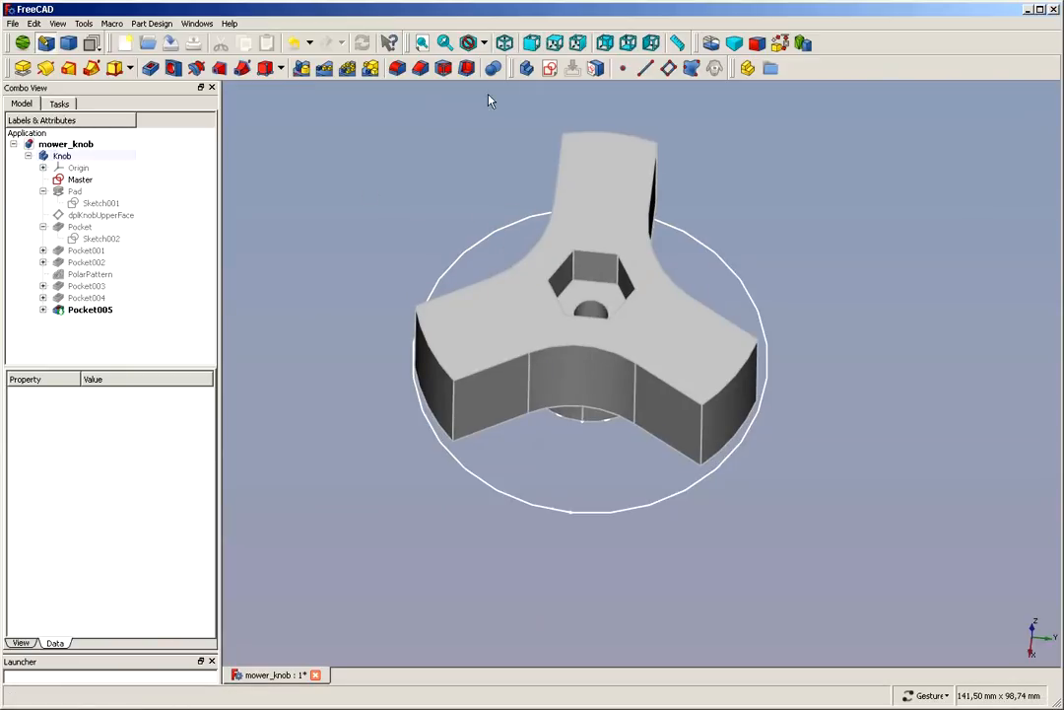
left_click(505, 42)
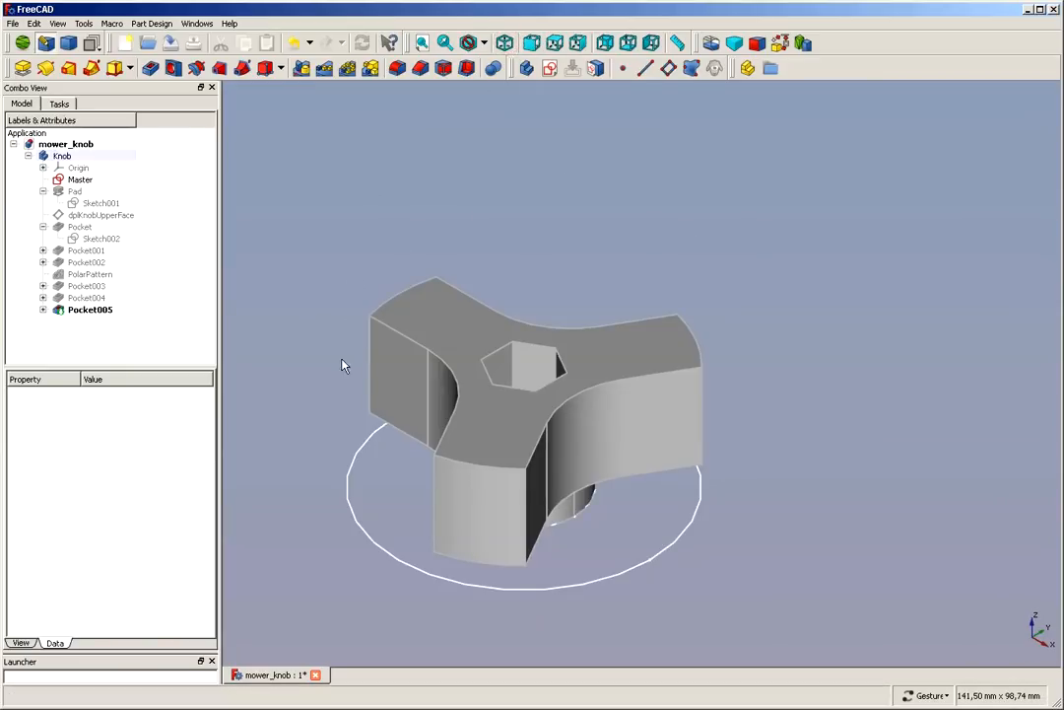
left_click(627, 44)
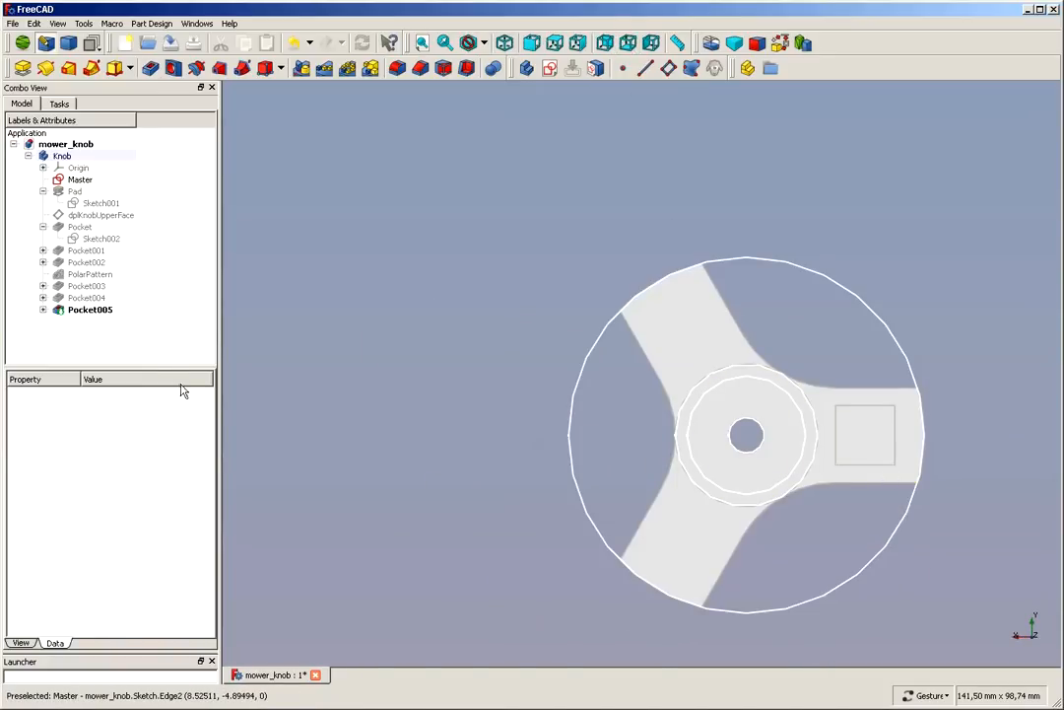
left_click(91, 309)
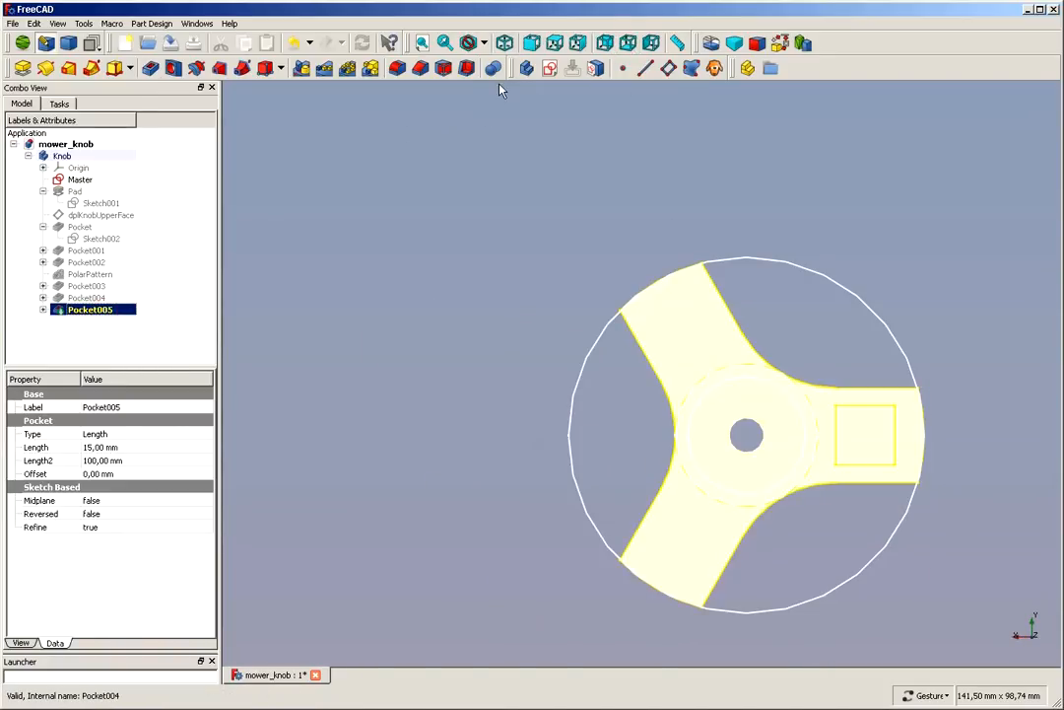
left_click(350, 75)
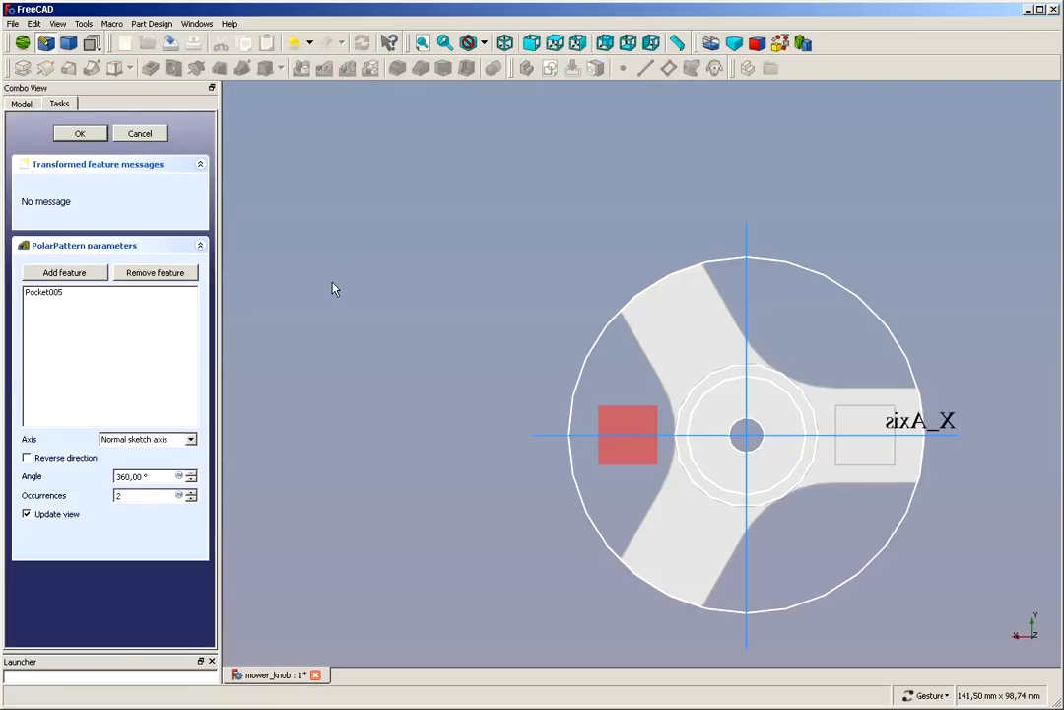
left_click(191, 492)
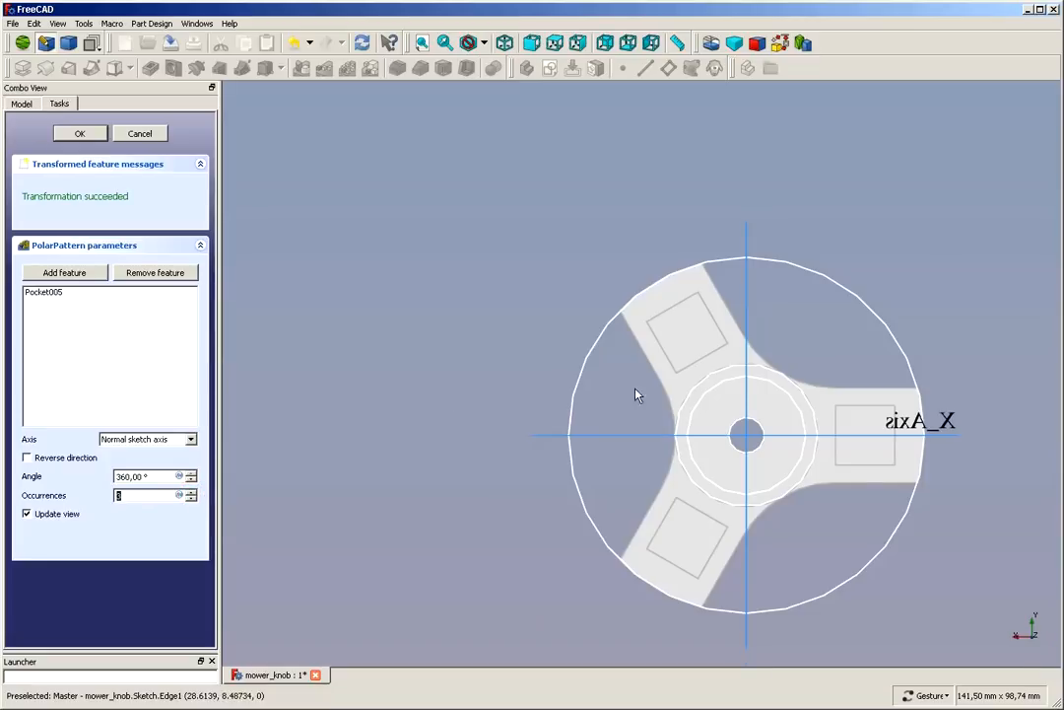
left_click(75, 134)
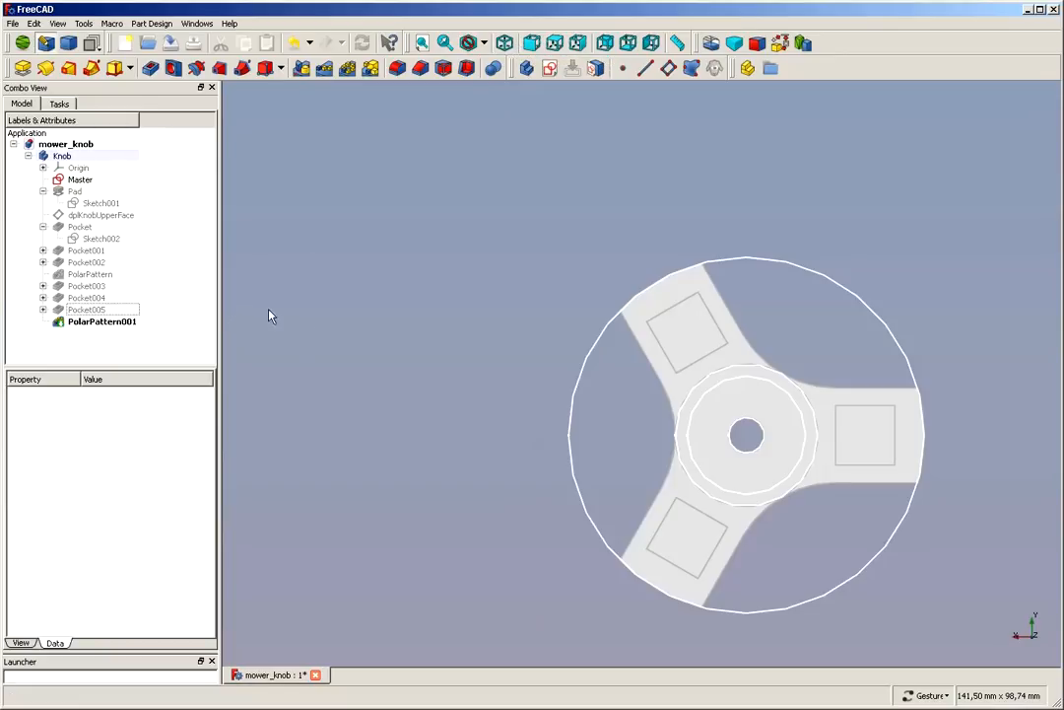
Step: Inspect the underside recesses, return to the isometric view and save the mower_knob document
left_click_drag(917, 629, 859, 544)
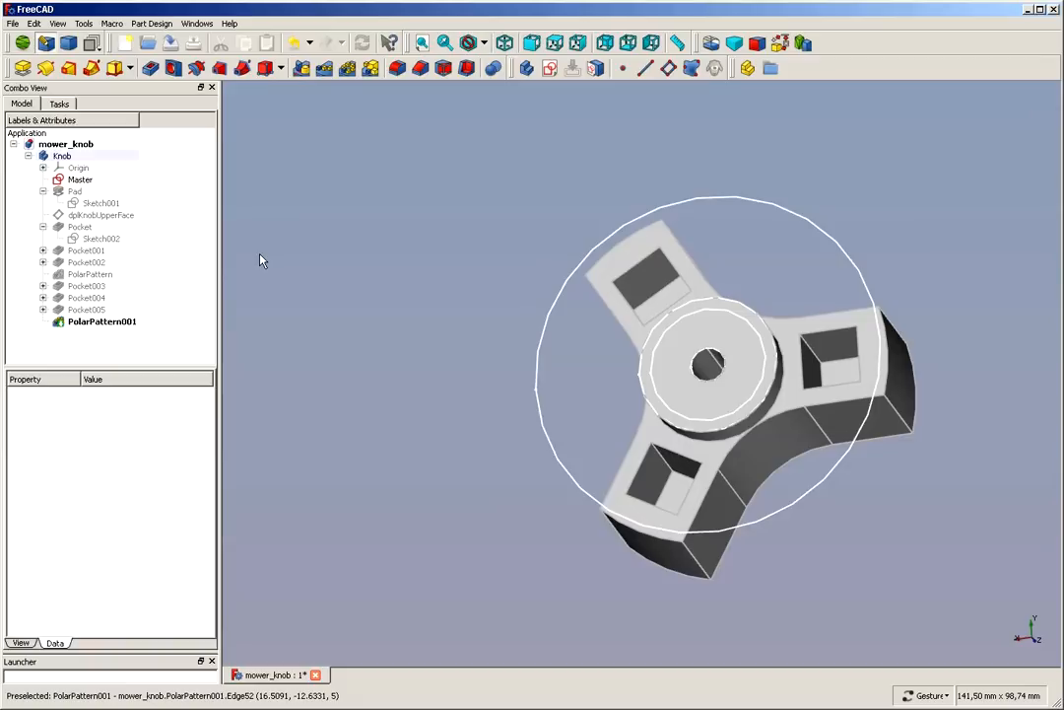
left_click(505, 42)
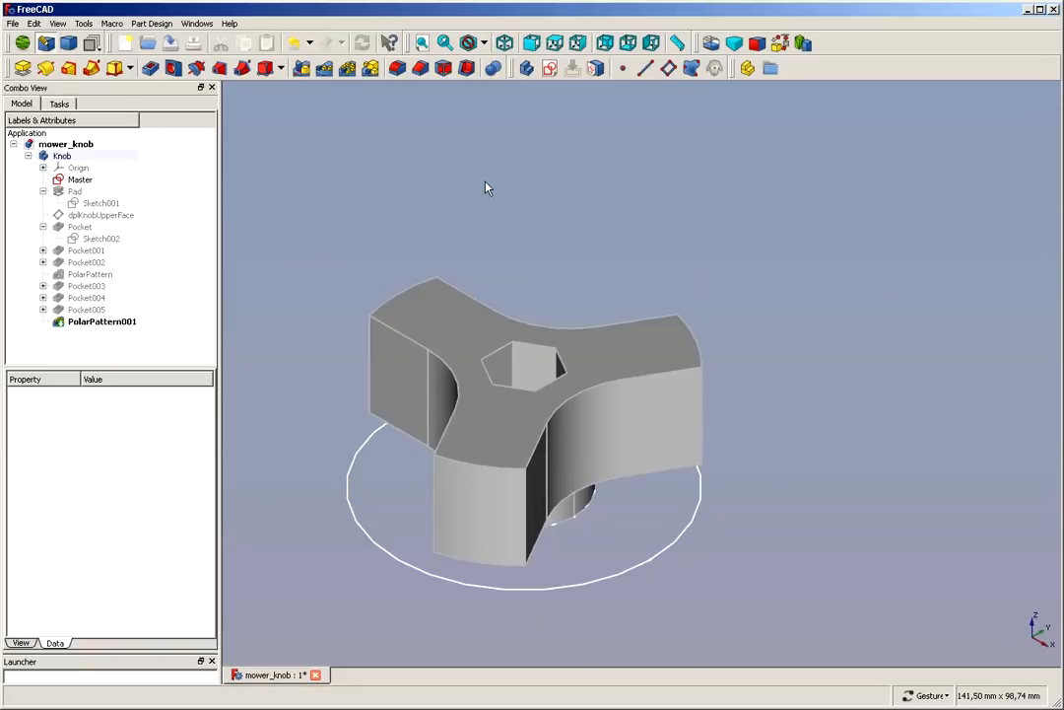
scroll(486, 188, "up", 1)
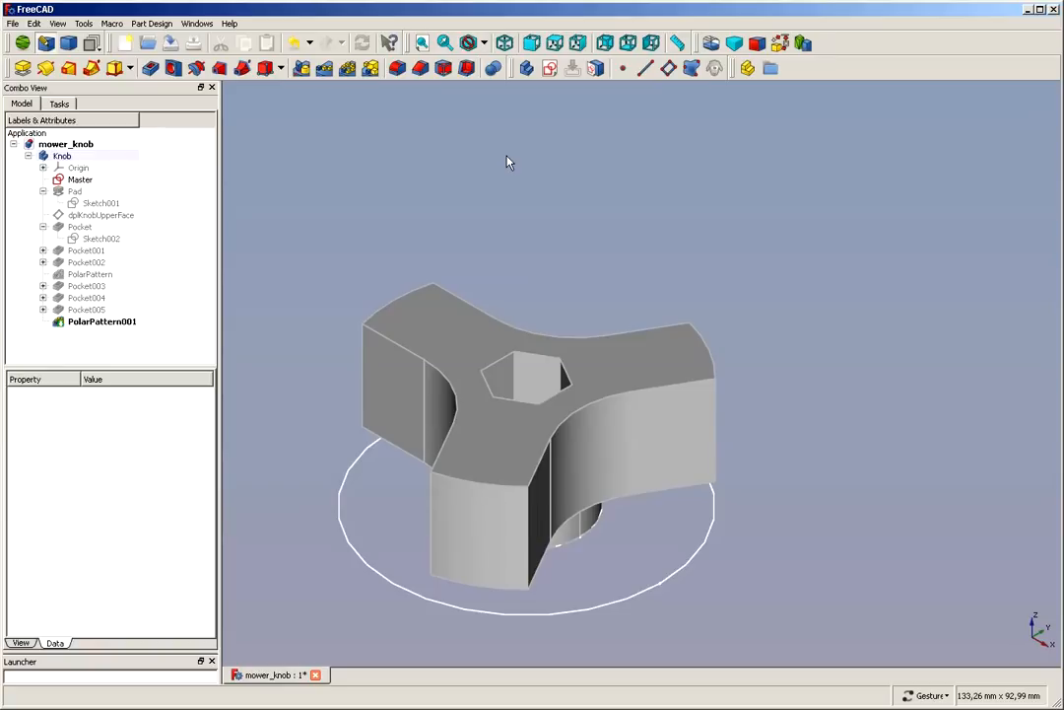
left_click(10, 23)
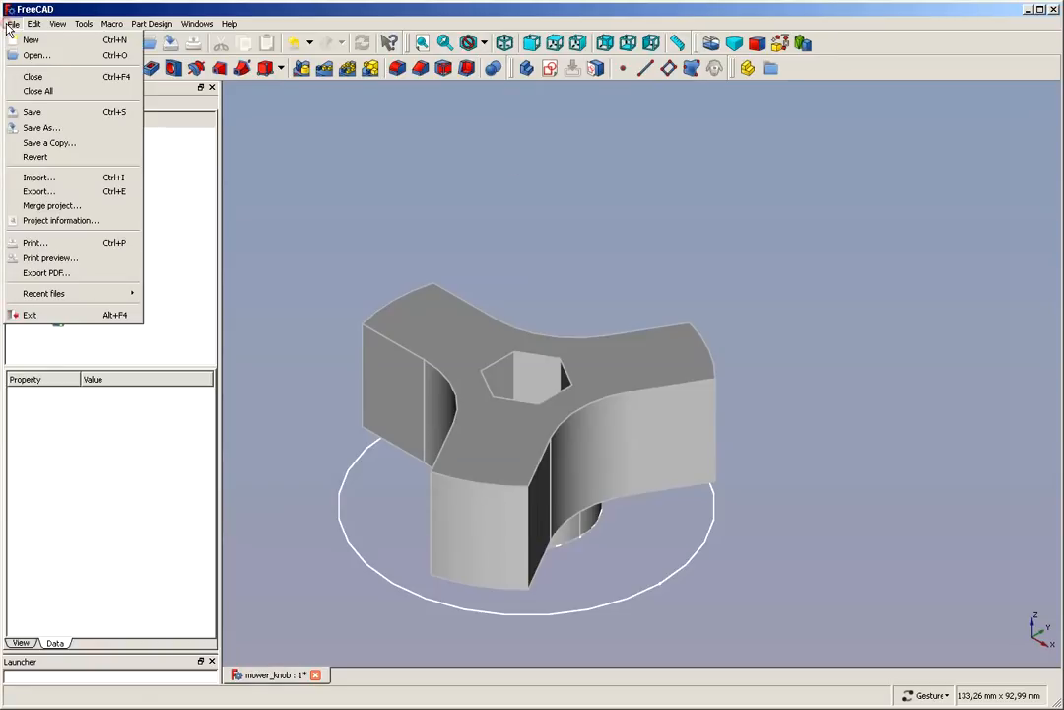
left_click(22, 111)
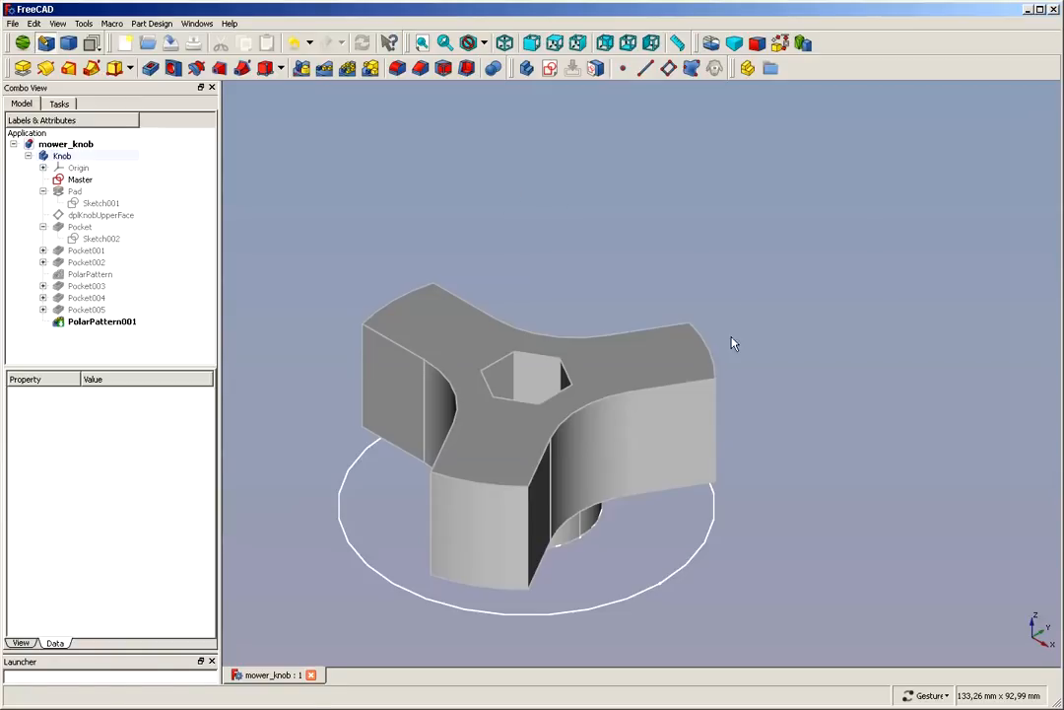
Step: Fillet the curved outer edges on the upper face of all three arms with a 6 mm radius
left_click(705, 347)
left_click(643, 257)
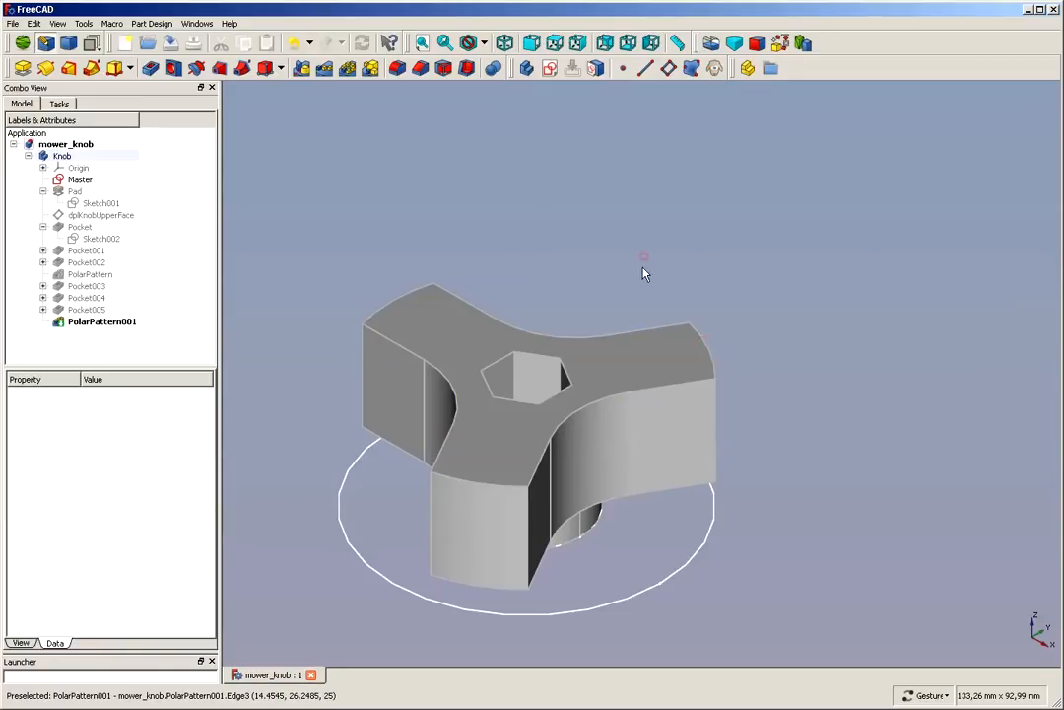
left_click(713, 357)
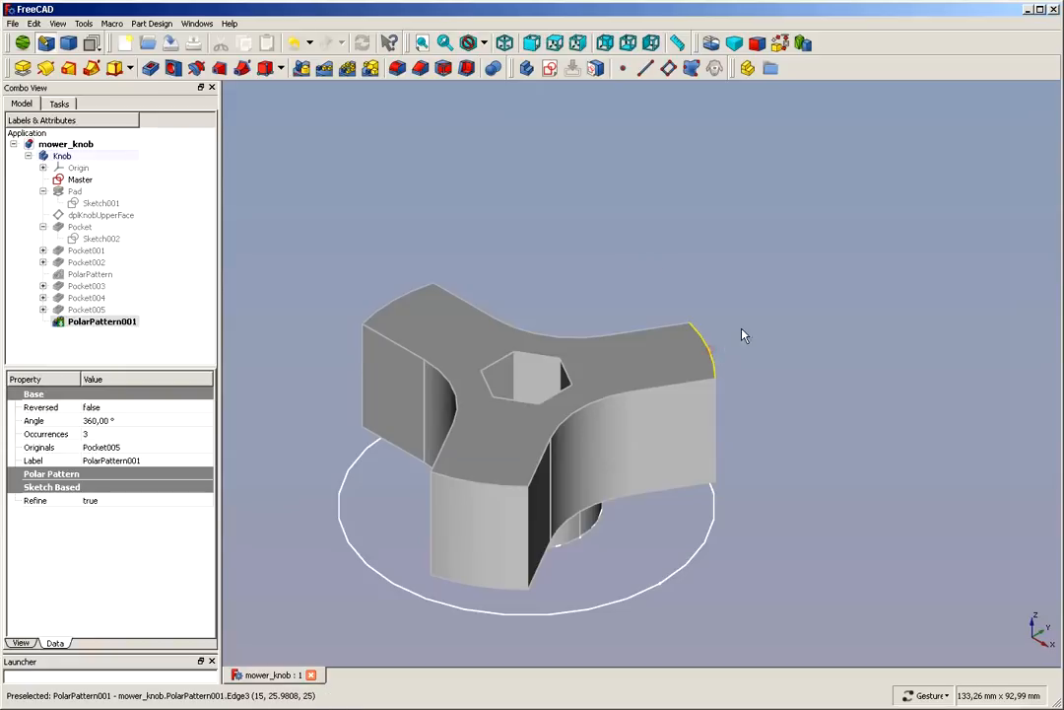
left_click(502, 496)
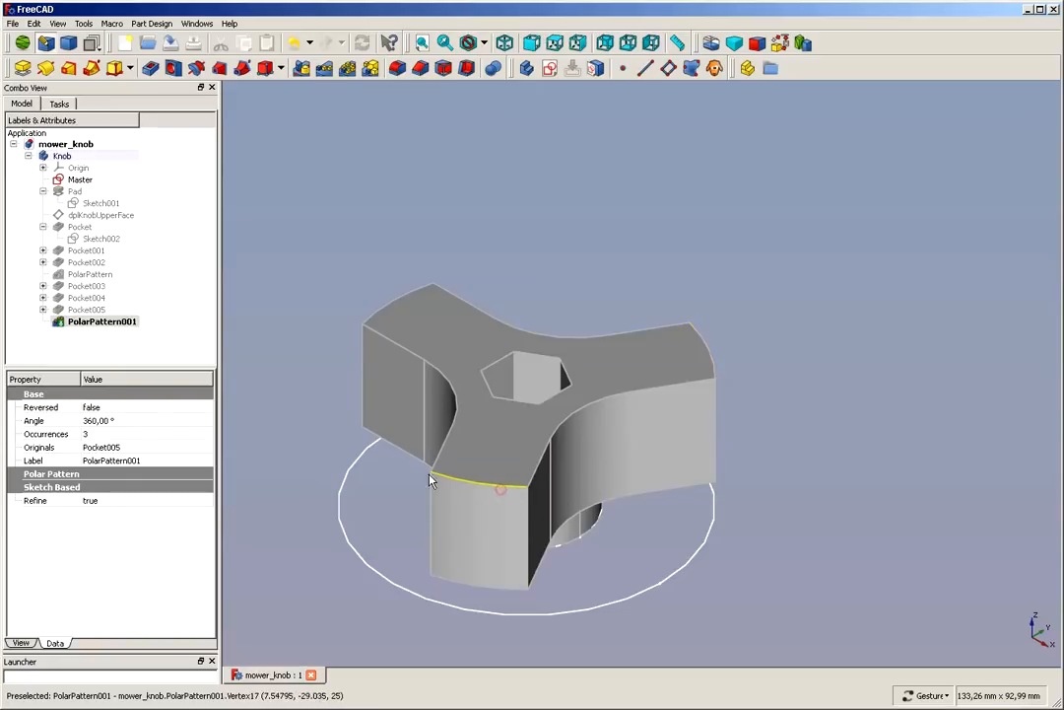
left_click(384, 311, "ctrl")
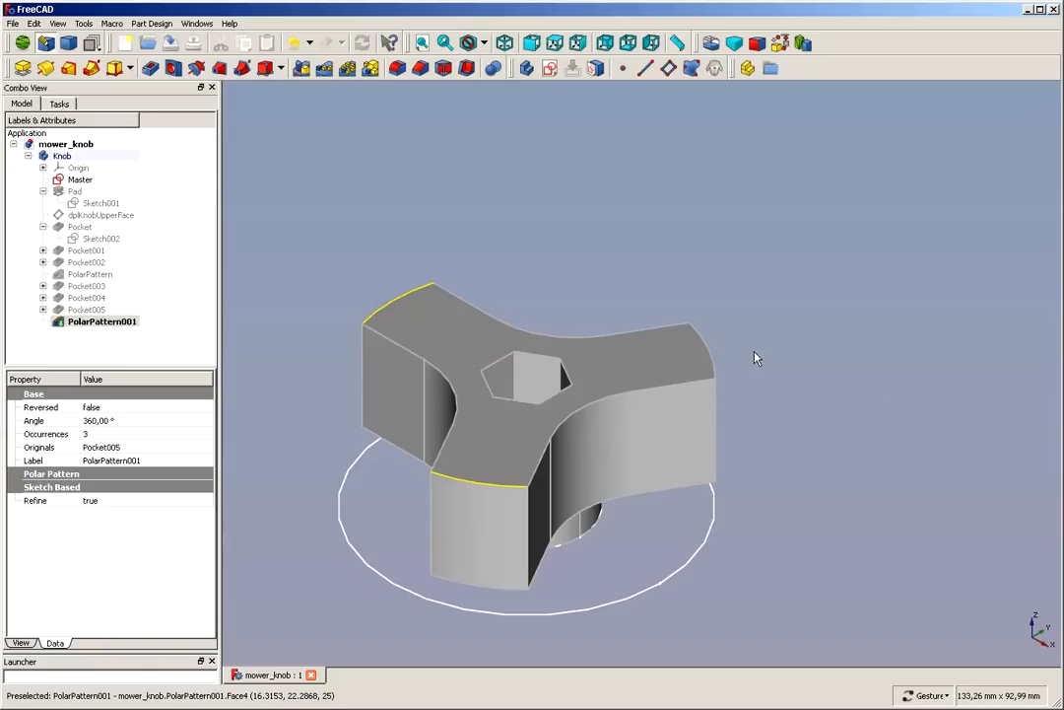
left_click(716, 361, "ctrl")
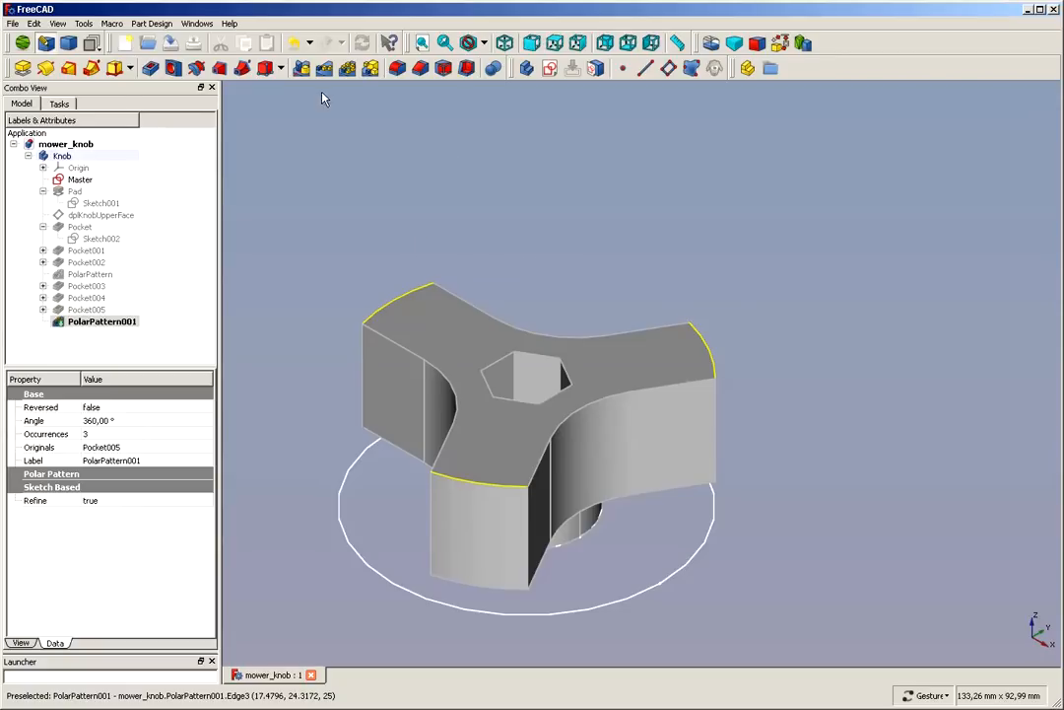
left_click(397, 67)
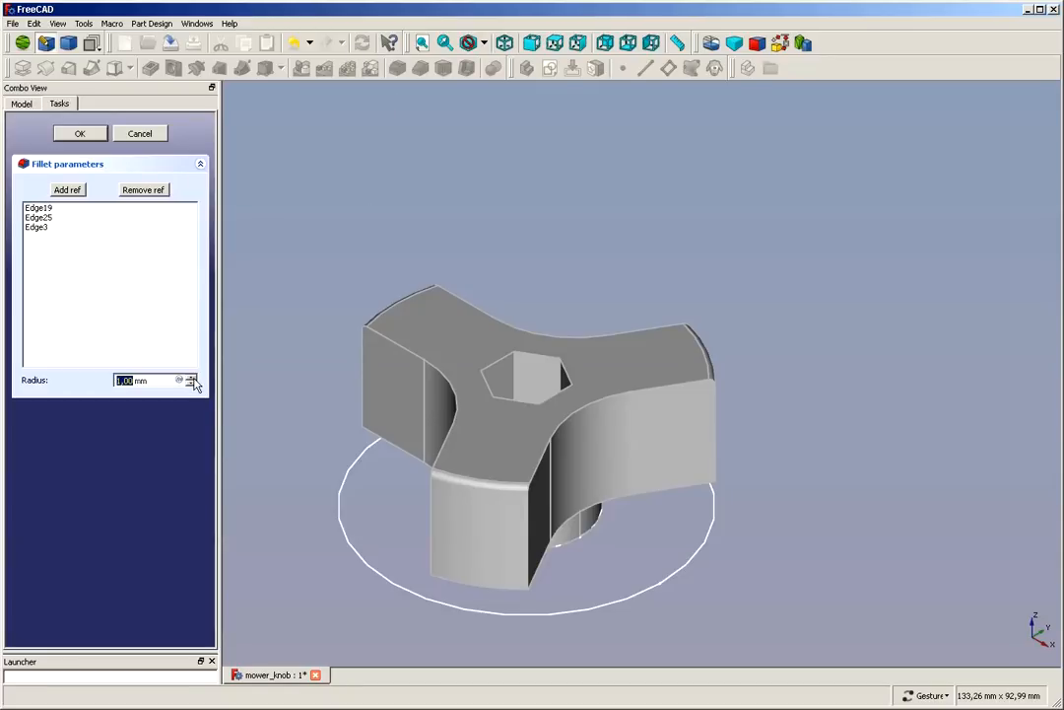
left_click(192, 378)
left_click(192, 379)
left_click(192, 378)
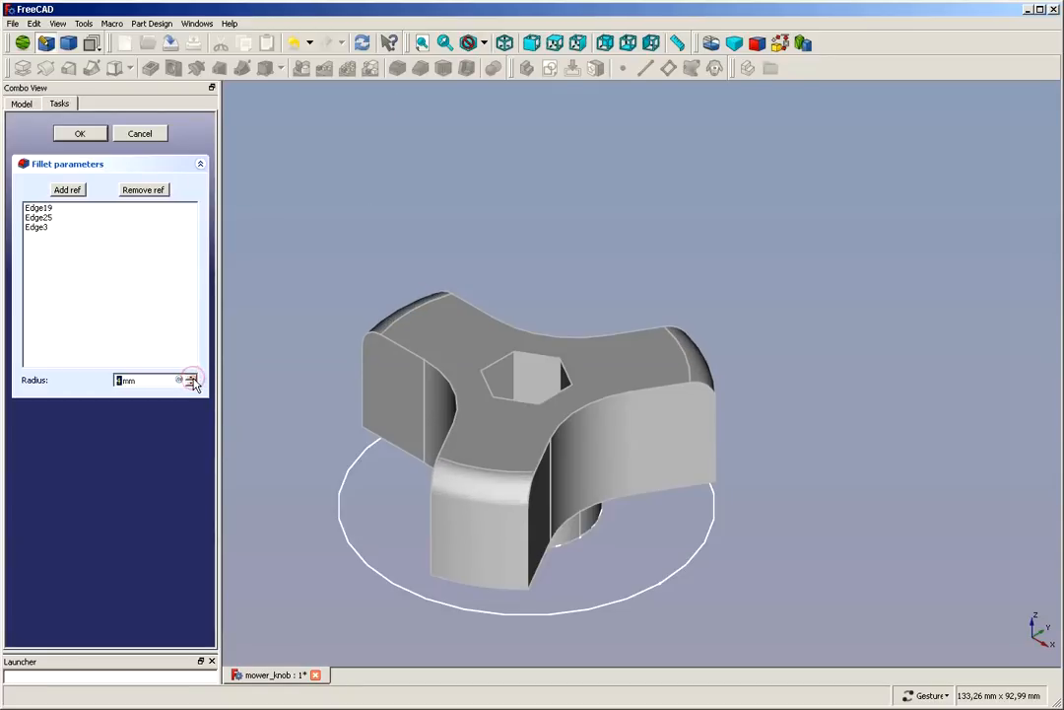
left_click(192, 378)
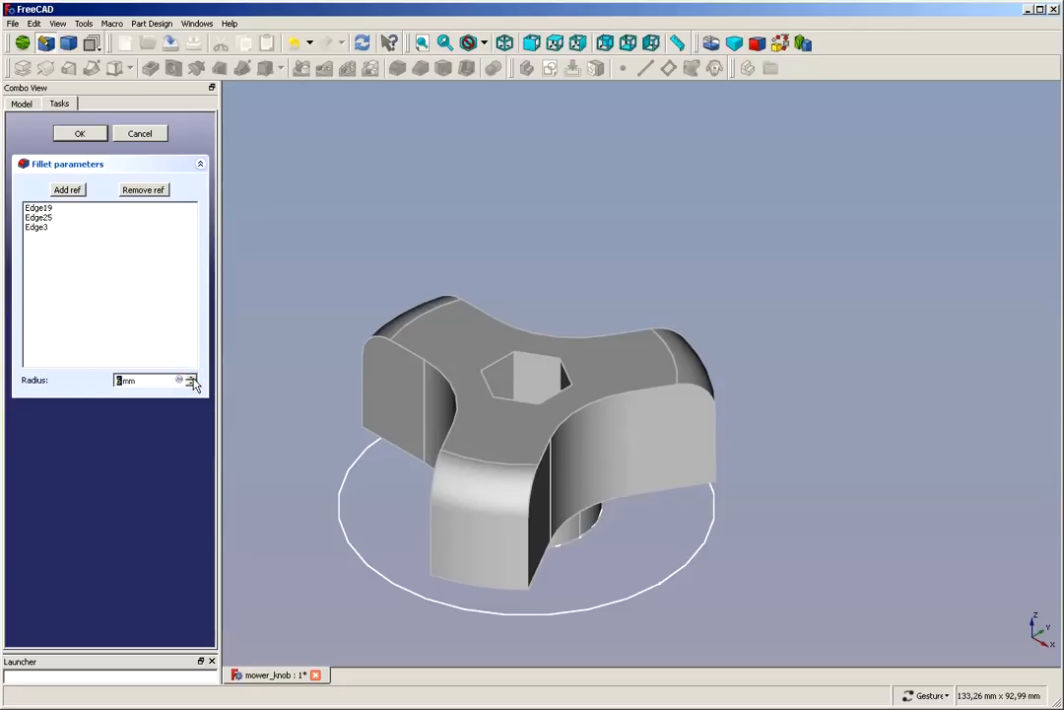
left_click(80, 134)
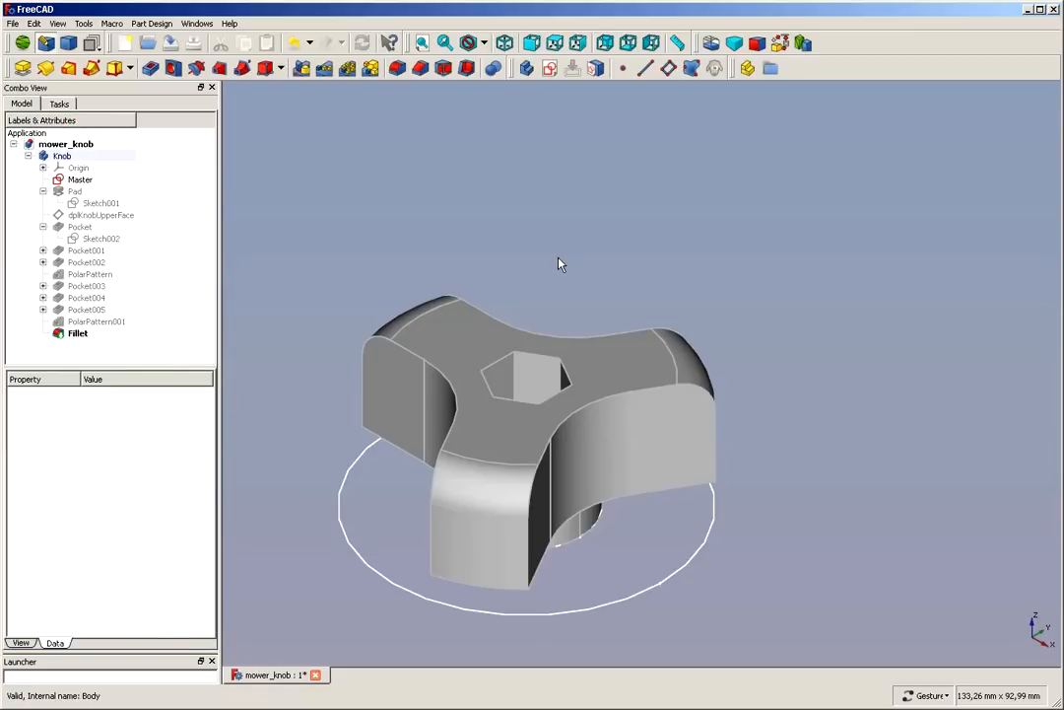
Step: Fillet the upper side edge running between the front and right arms of the knob with a 3 mm radius
mouse_move(560, 261)
left_mouse_down()
mouse_move(577, 243)
mouse_move(636, 309)
mouse_move(587, 266)
mouse_move(599, 250)
mouse_move(566, 232)
left_mouse_up()
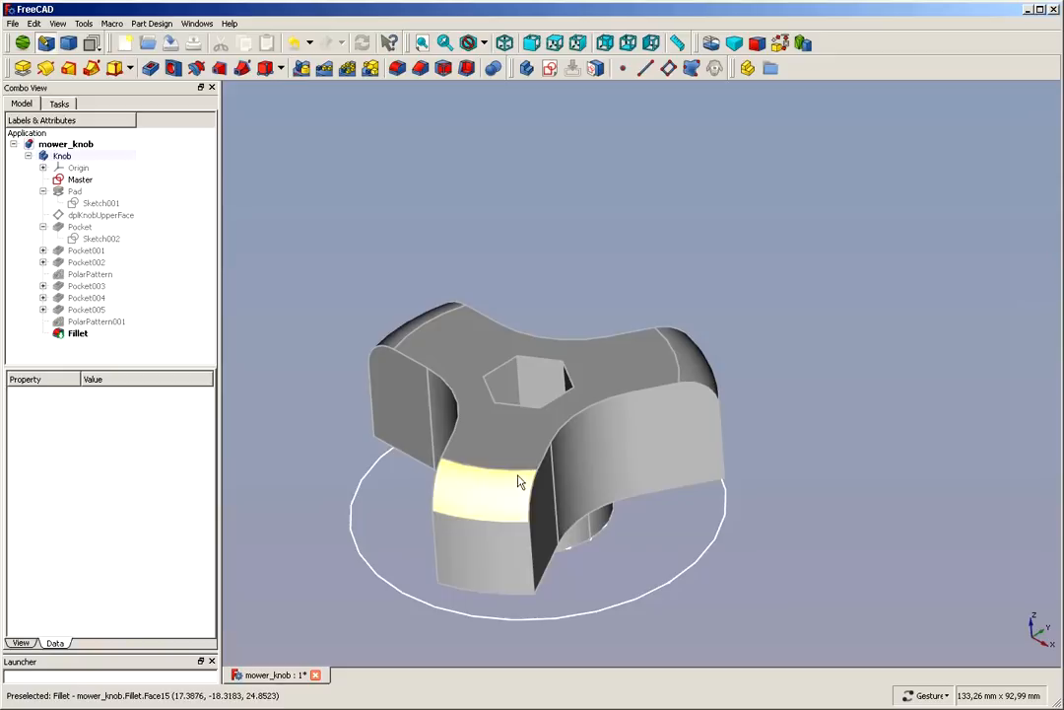
left_click(548, 460)
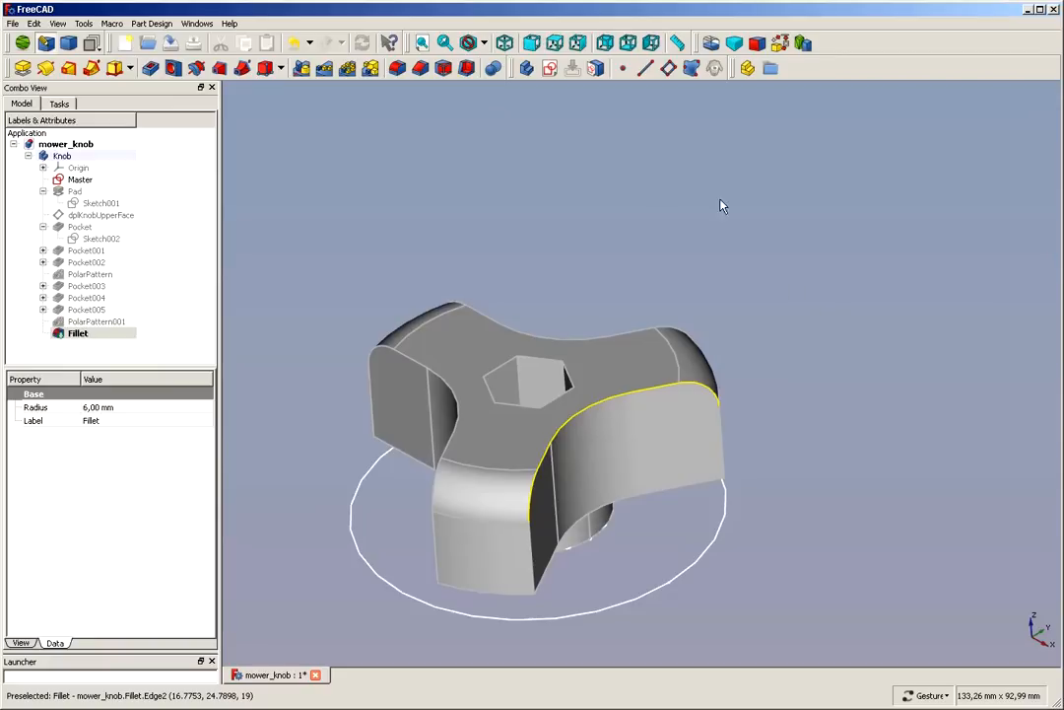
left_click(330, 67)
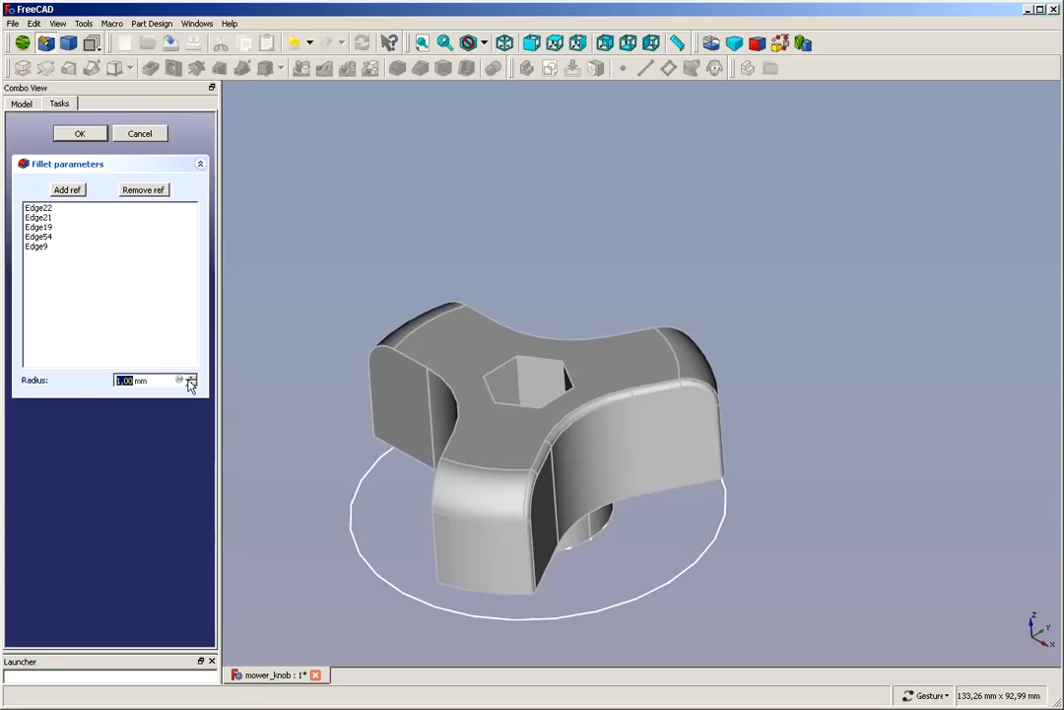
type("3")
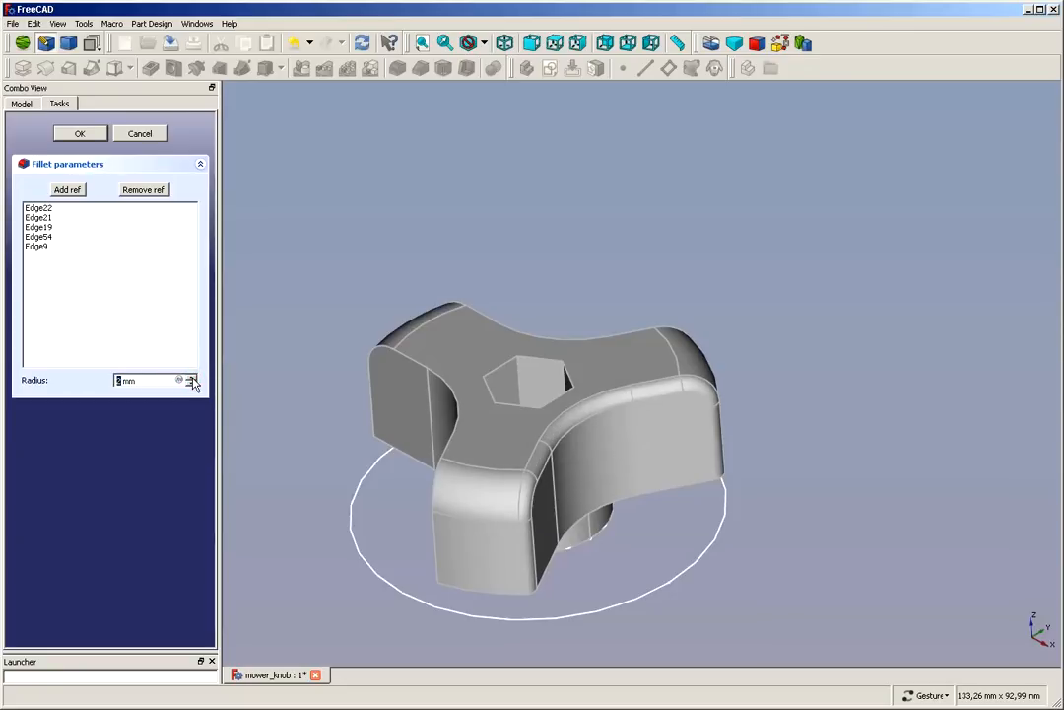
left_click(191, 379)
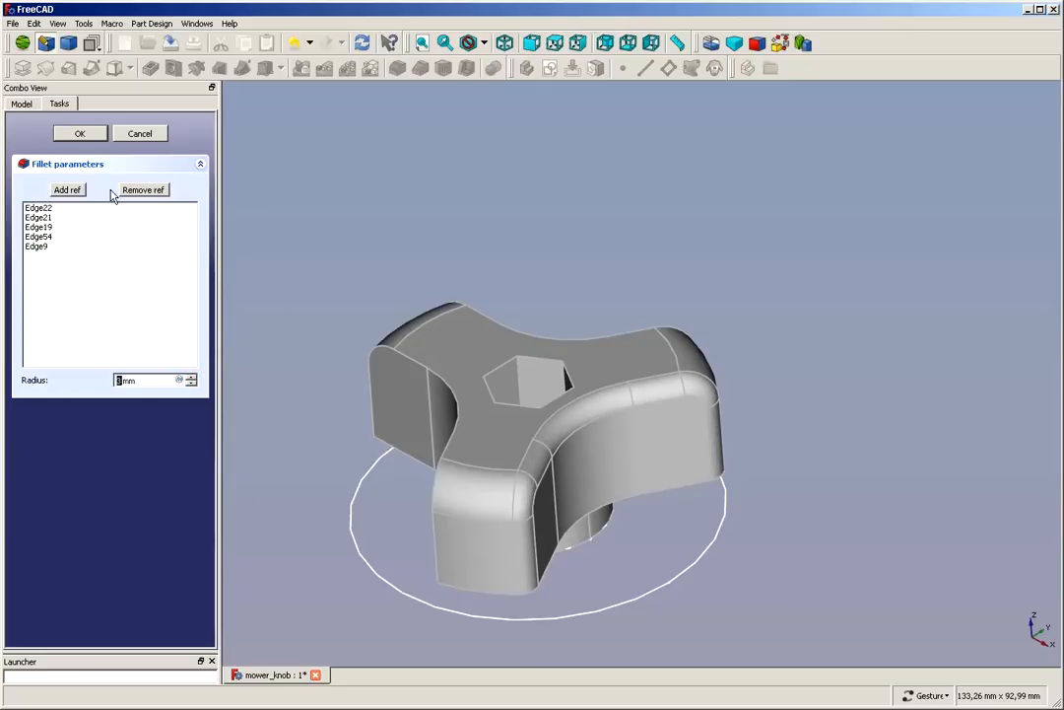
left_click(77, 134)
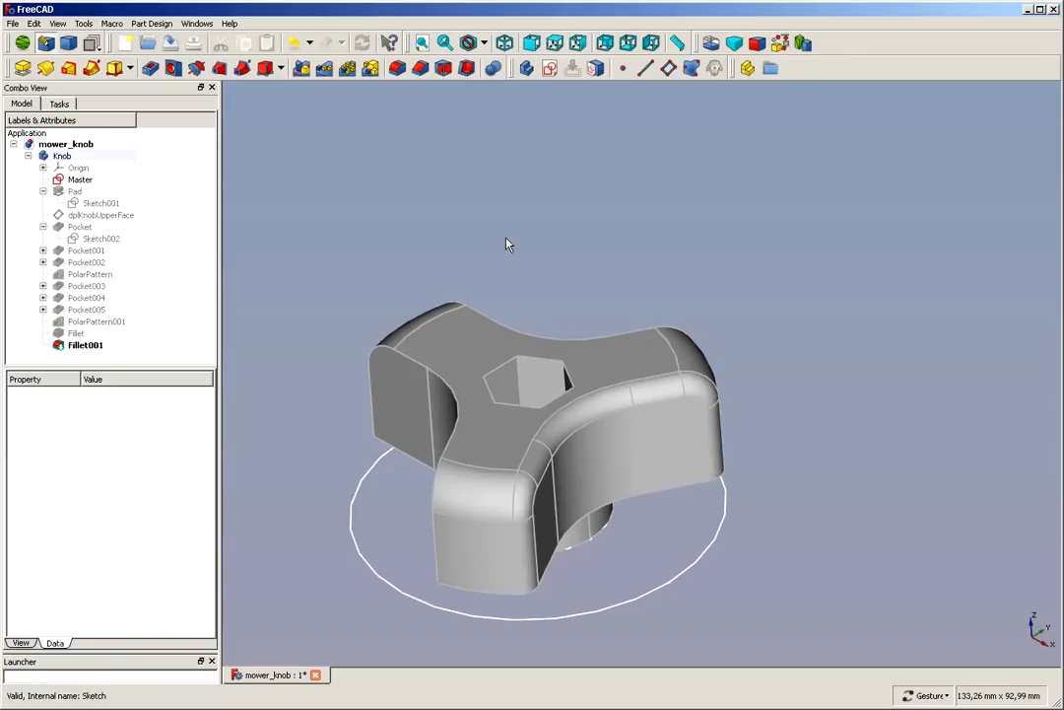
Step: Add the upper side edges between the other arms to the existing 3 mm fillet so it covers all three sides
left_click_drag(506, 242, 548, 335)
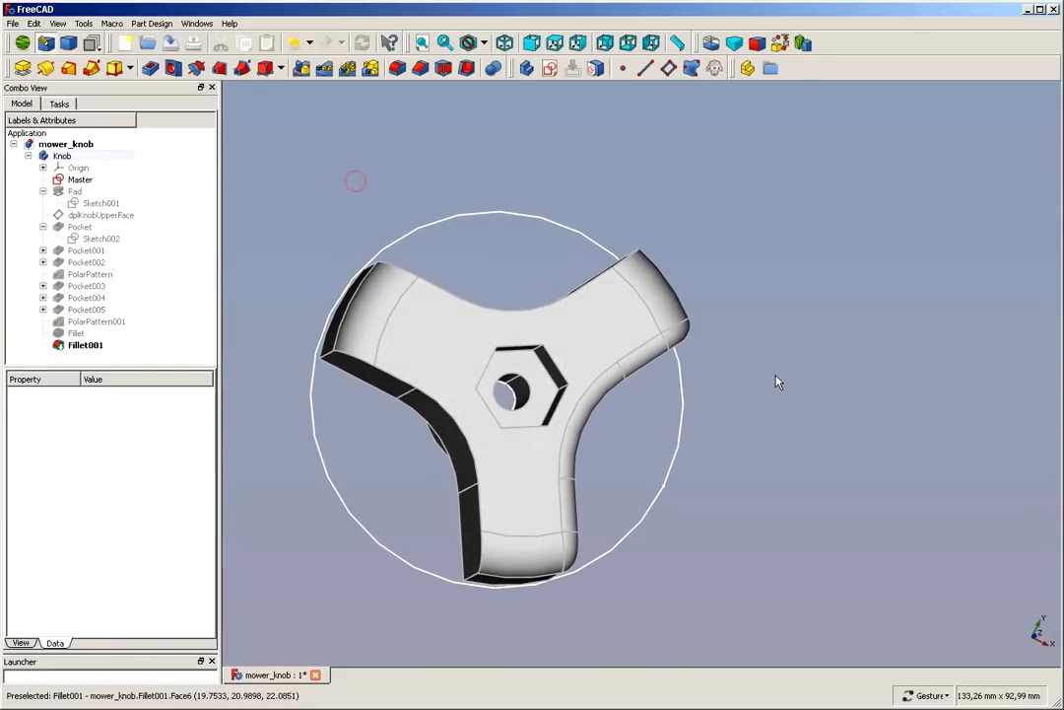
left_click_drag(776, 381, 744, 411)
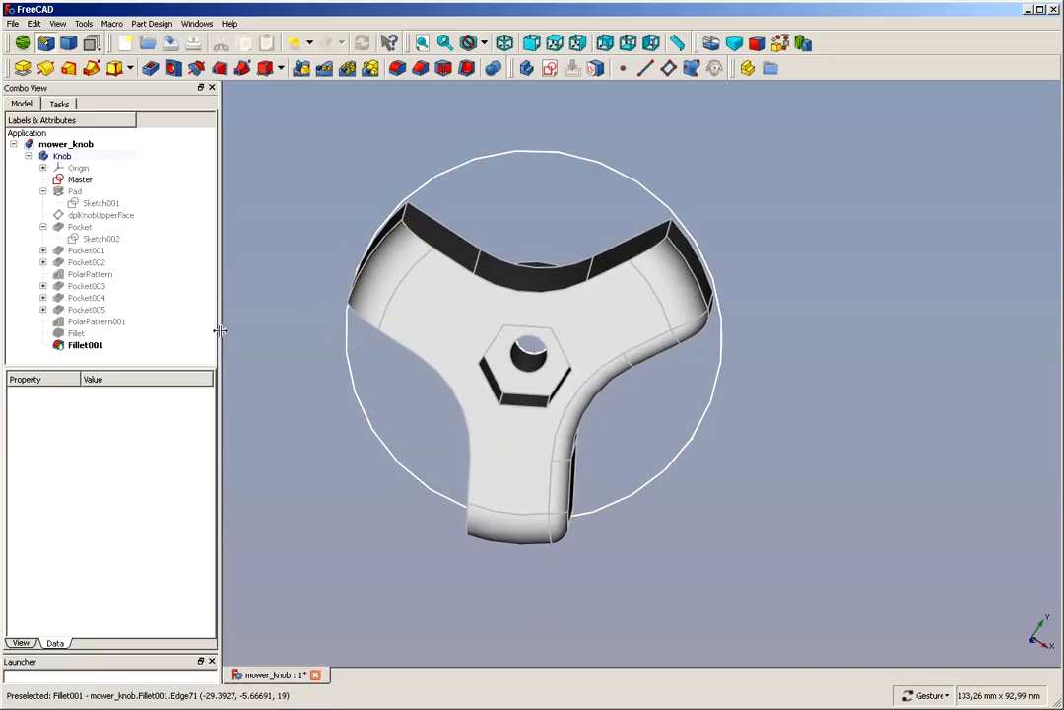
double_click(79, 346)
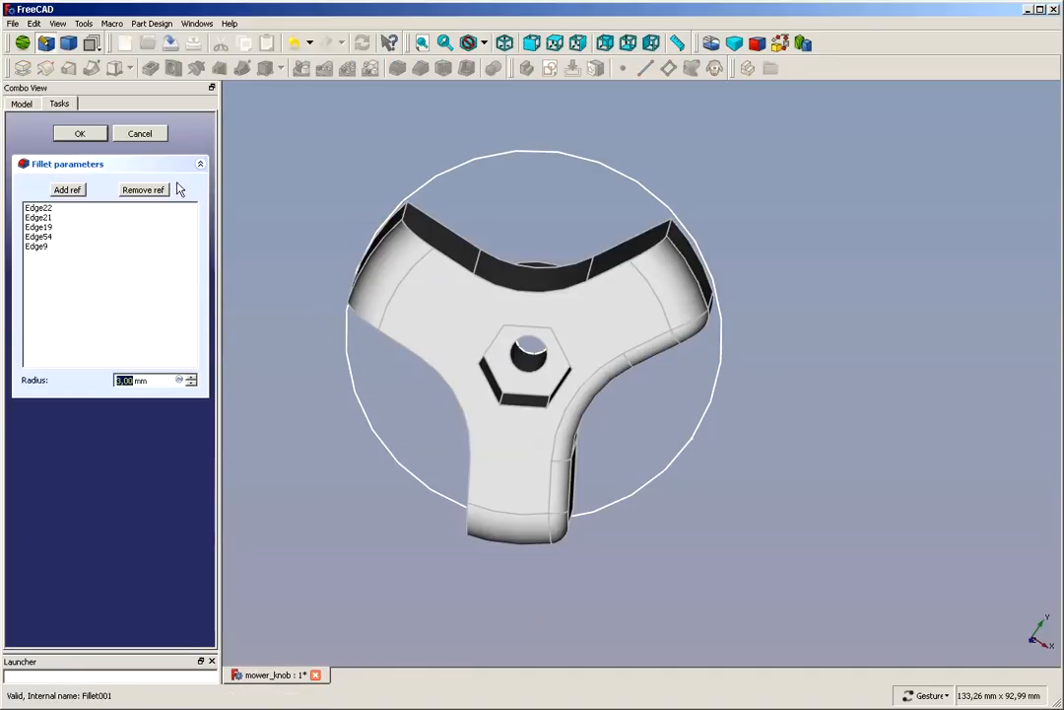
left_click(67, 191)
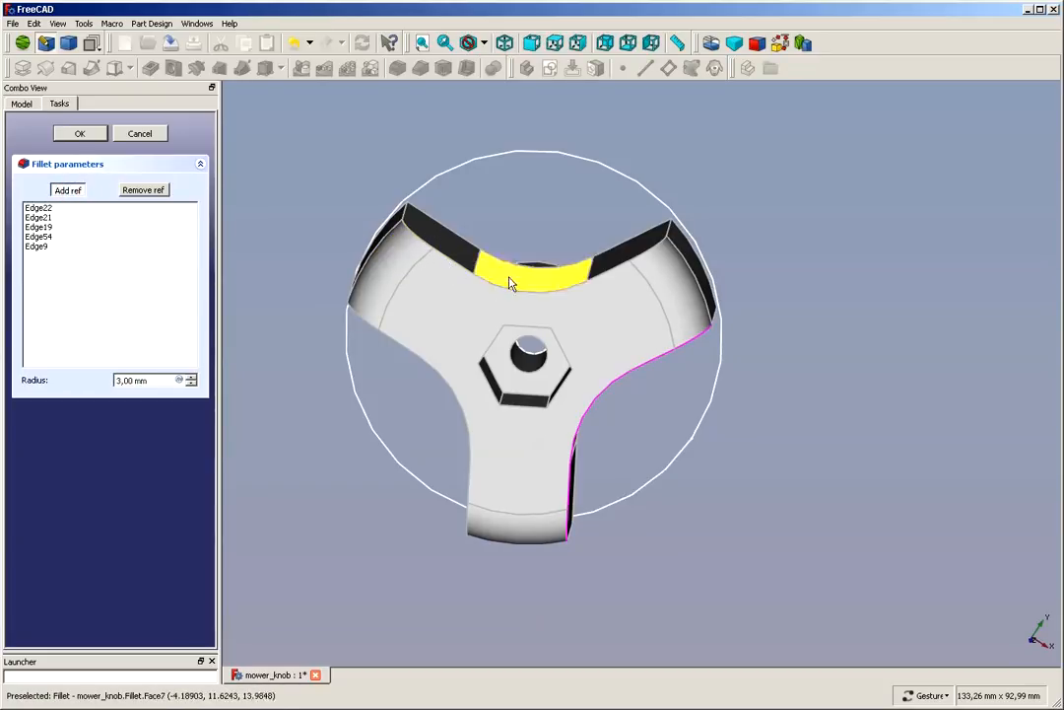
left_click(648, 258)
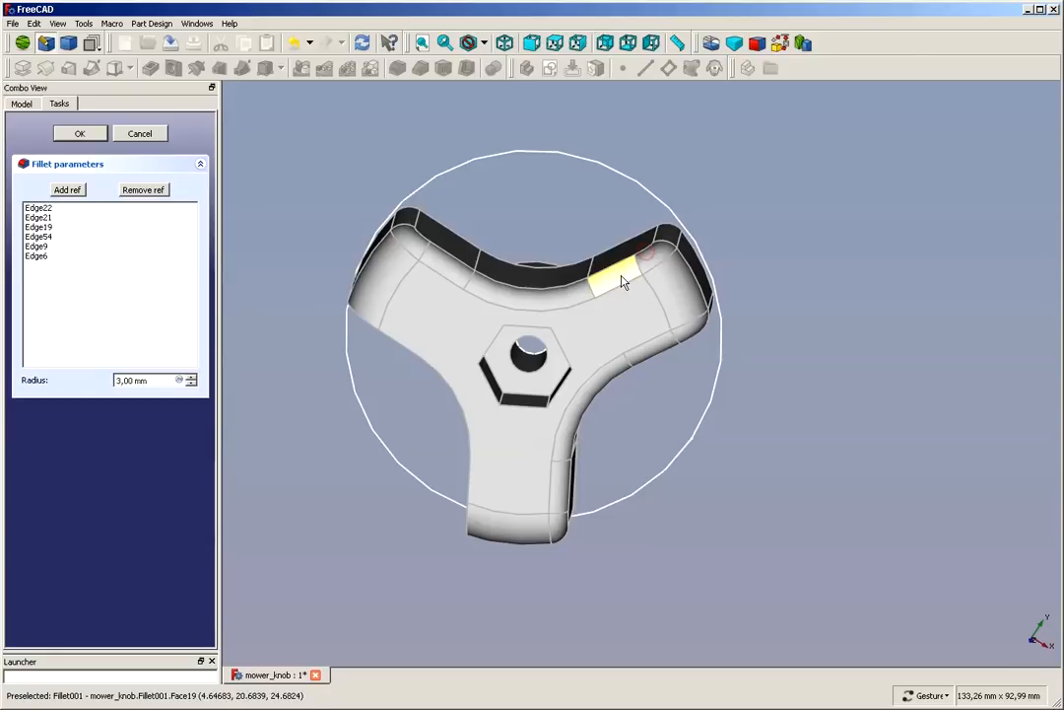
left_click_drag(404, 361, 846, 394)
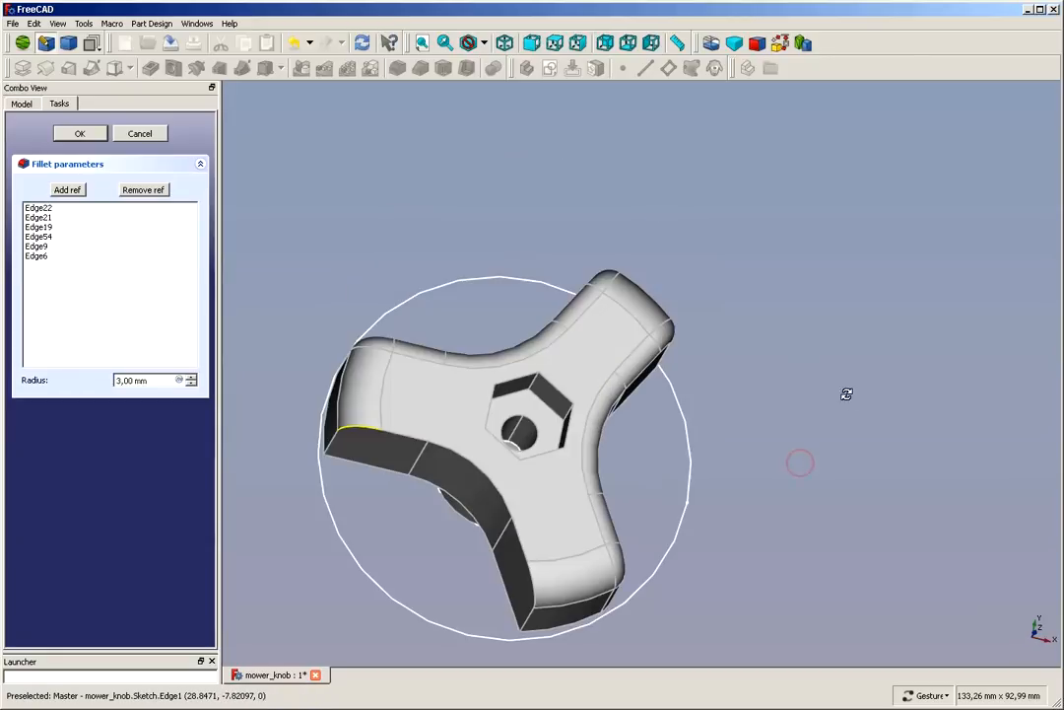
left_click(71, 189)
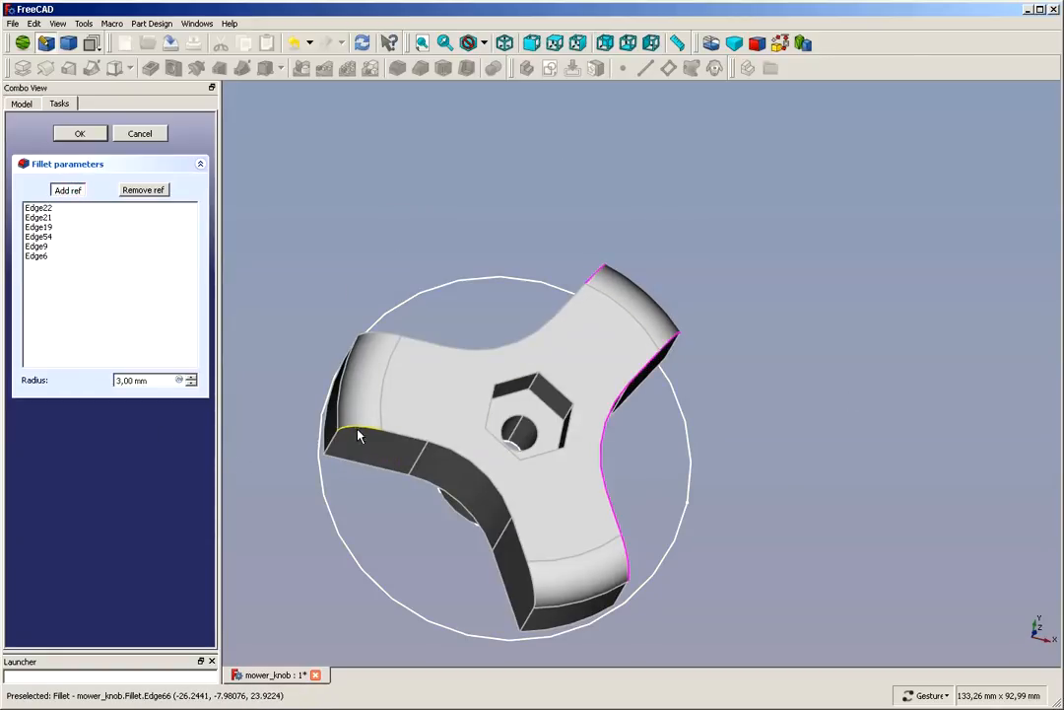
left_click(397, 434)
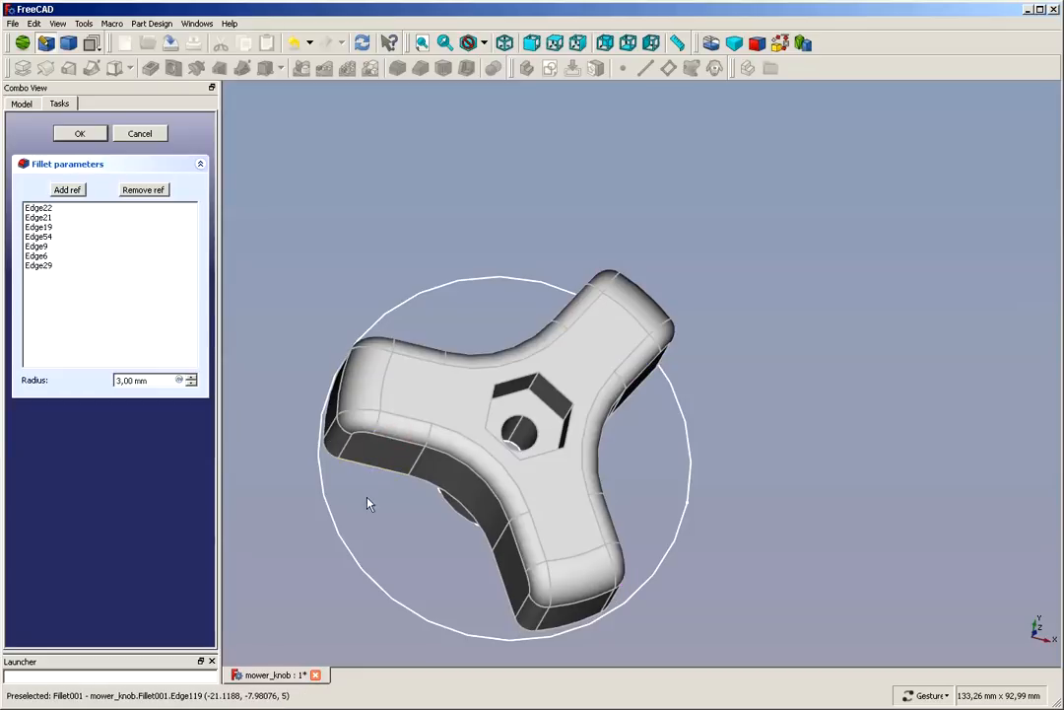
left_click(77, 134)
Step: Hide the Master sketch and display the knob in the Shaded draw style
left_click_drag(581, 192, 812, 544)
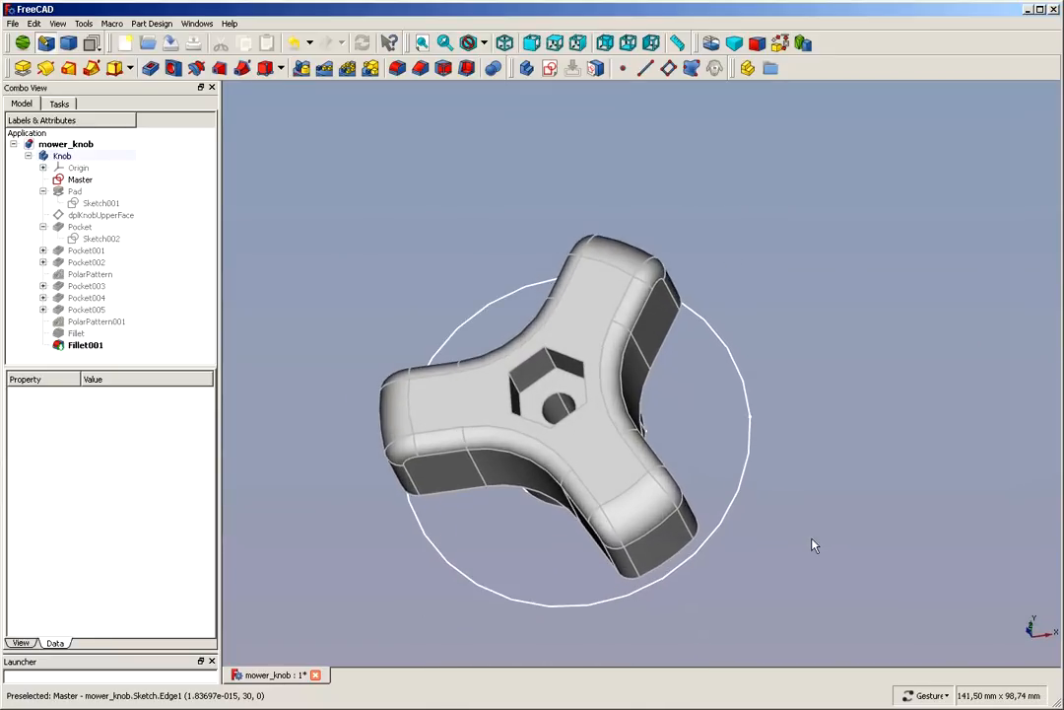
left_click(81, 179)
key("space")
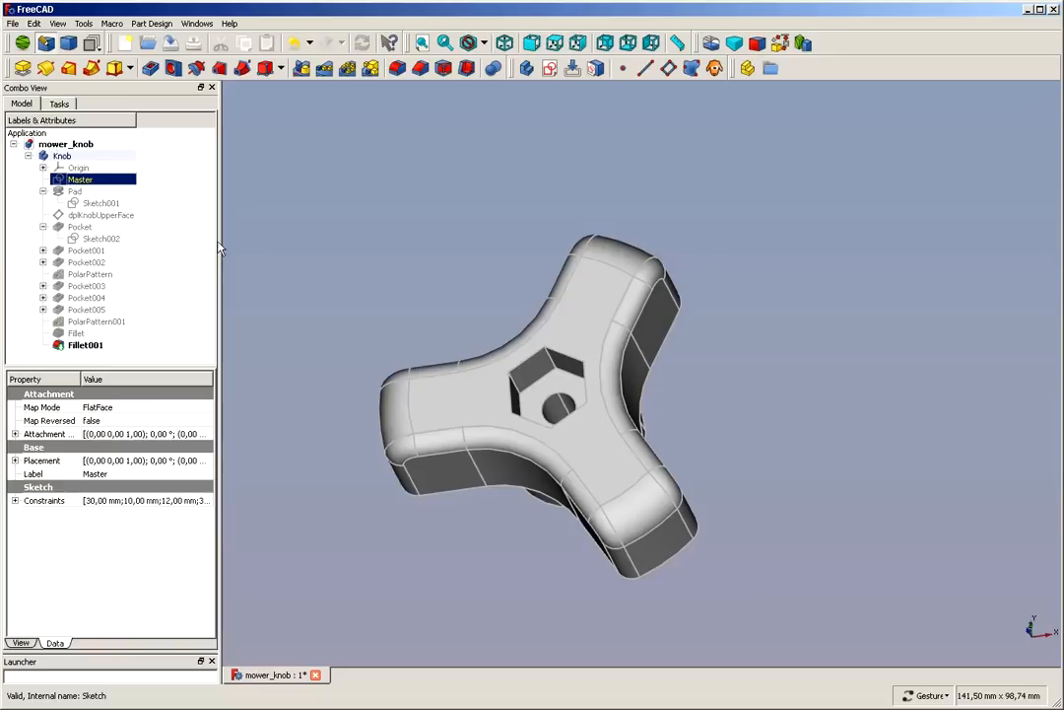
left_click_drag(266, 213, 414, 173)
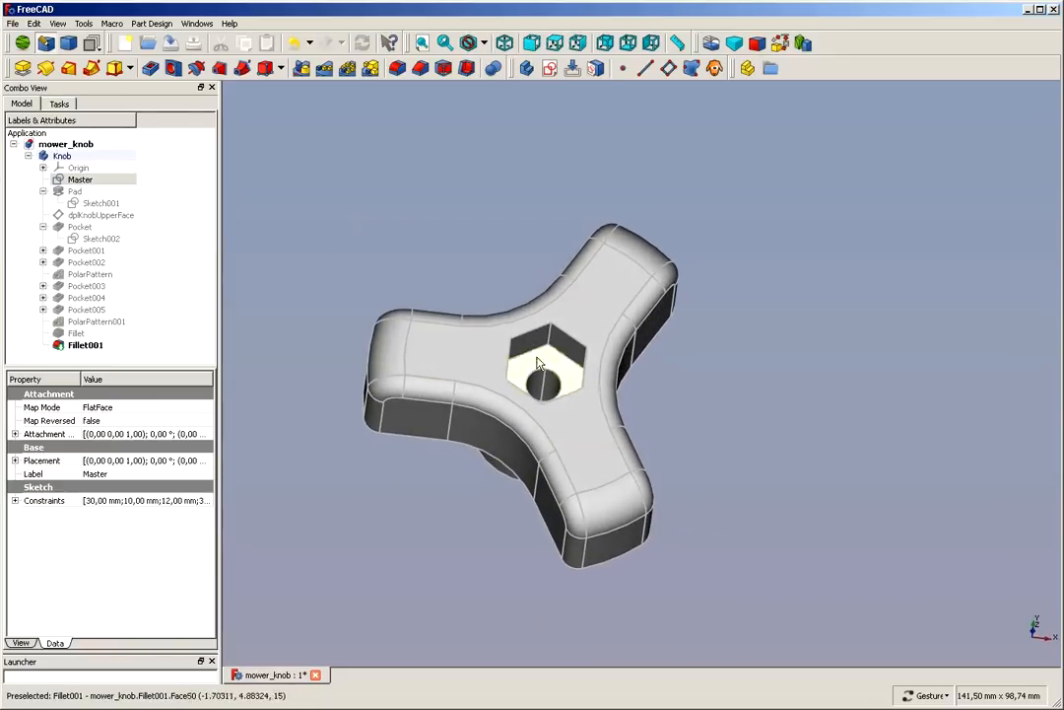
left_click(481, 42)
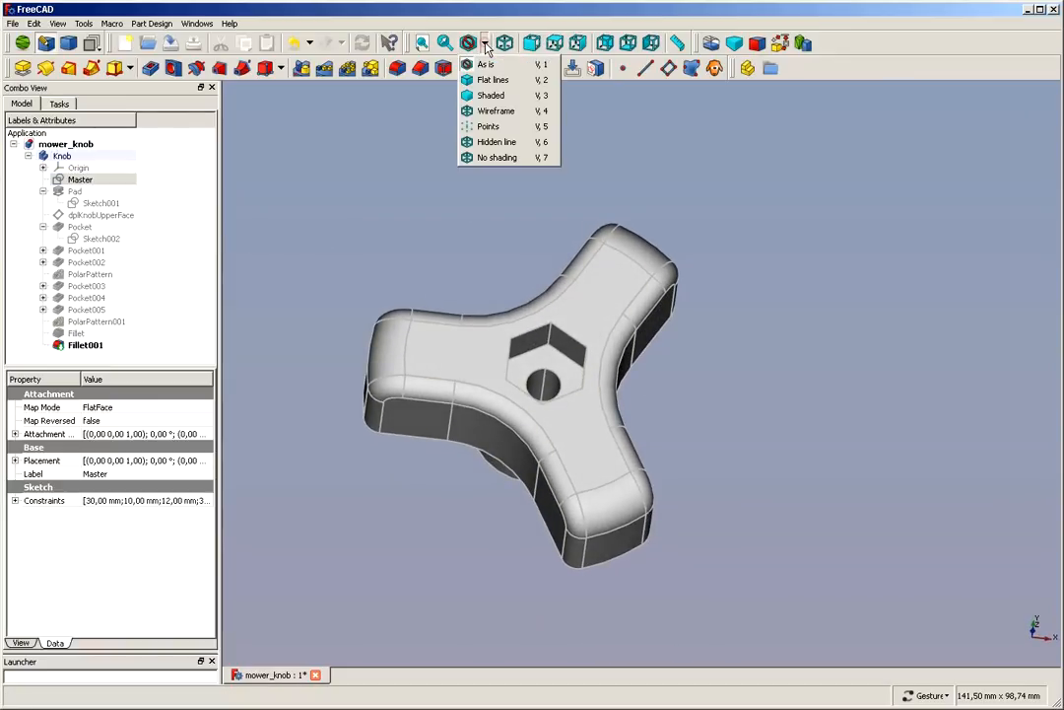
left_click(493, 96)
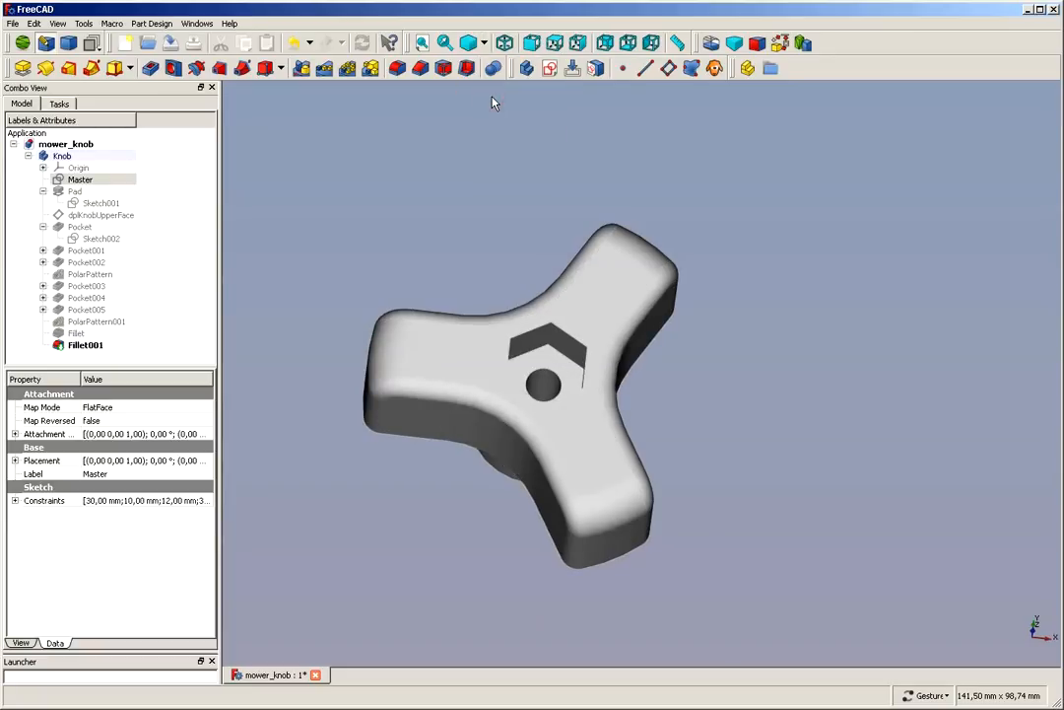
left_click_drag(724, 490, 746, 460)
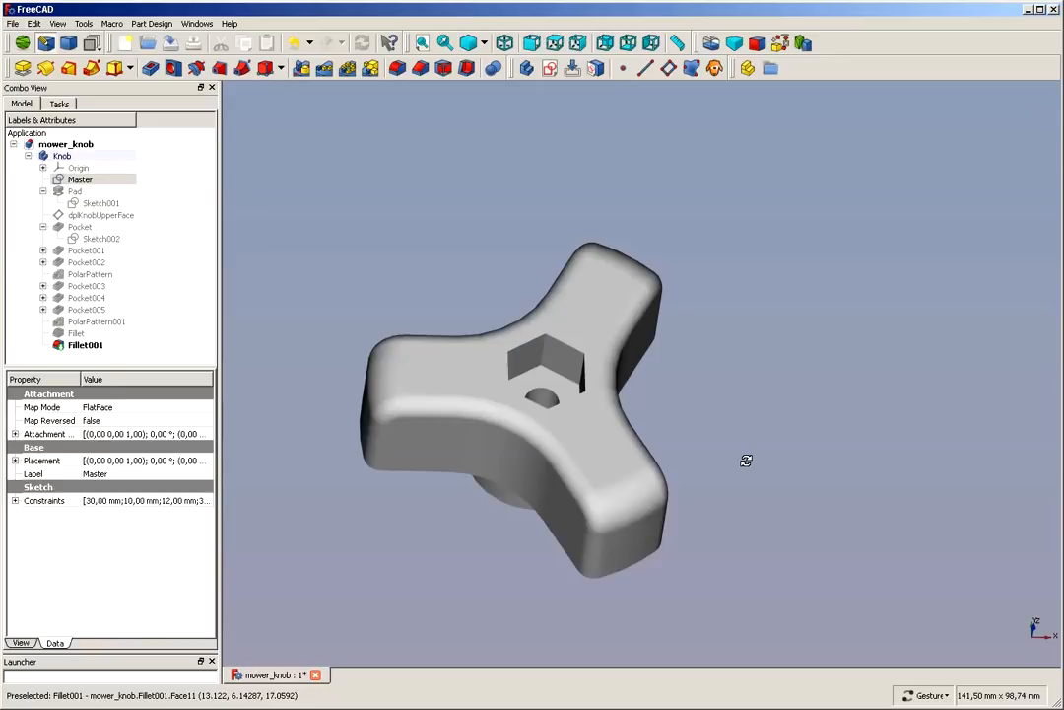
left_click(746, 461)
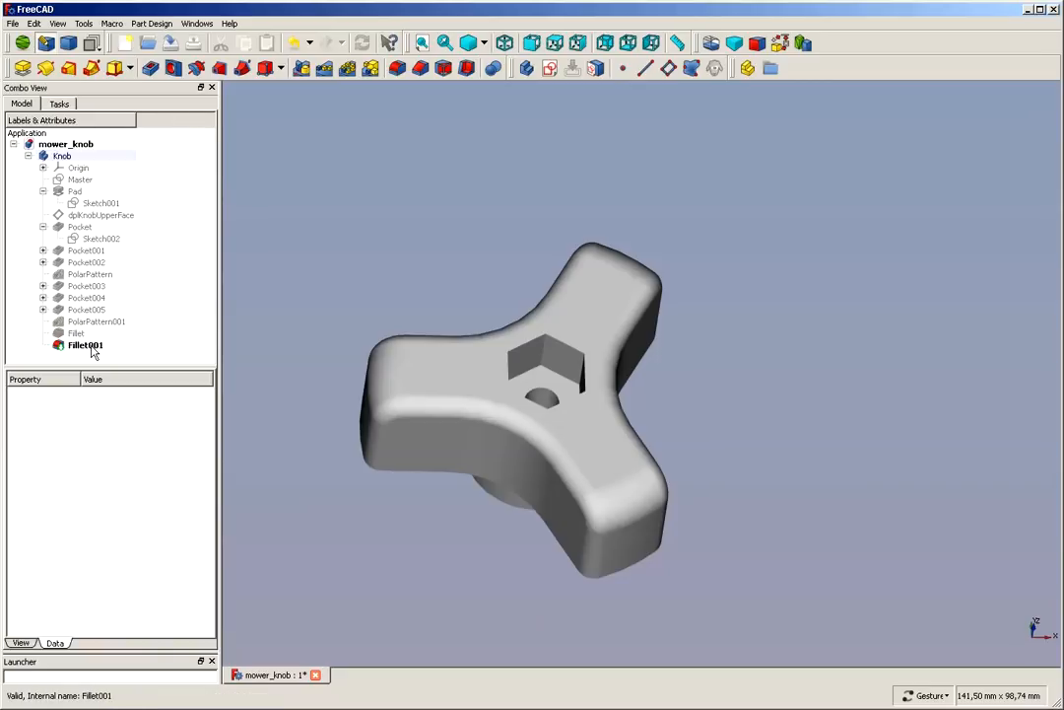
Step: Switch to the Mesh Design workbench and create a mesh from Fillet001 using the Standard meshing option
left_click(87, 345)
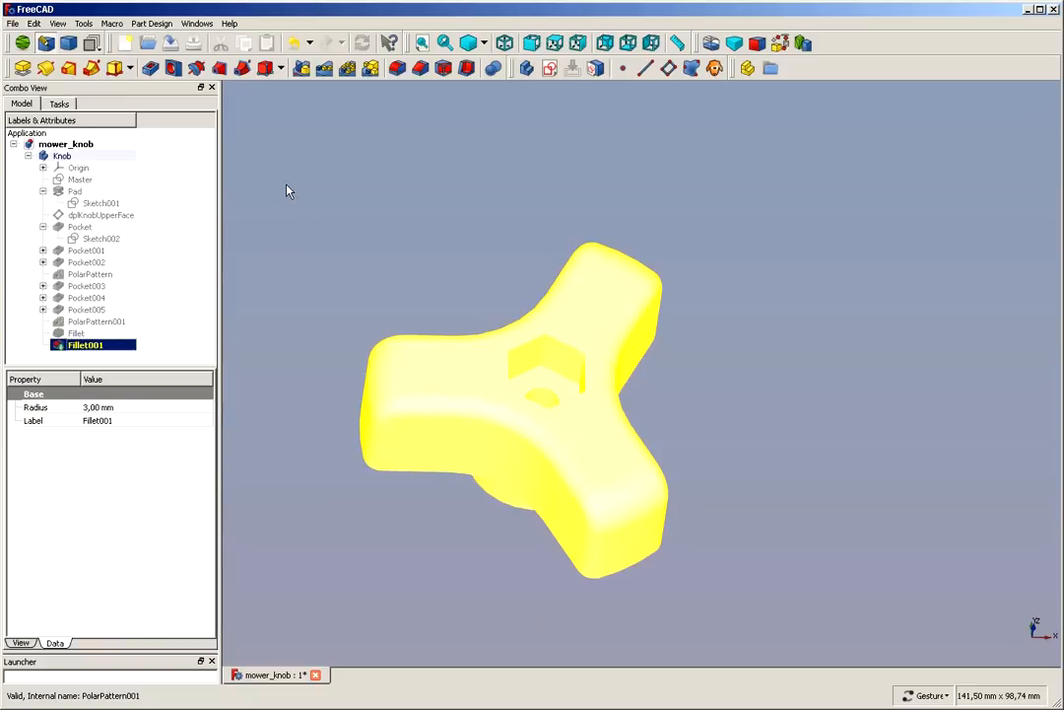
left_click(58, 22)
mouse_move(87, 327)
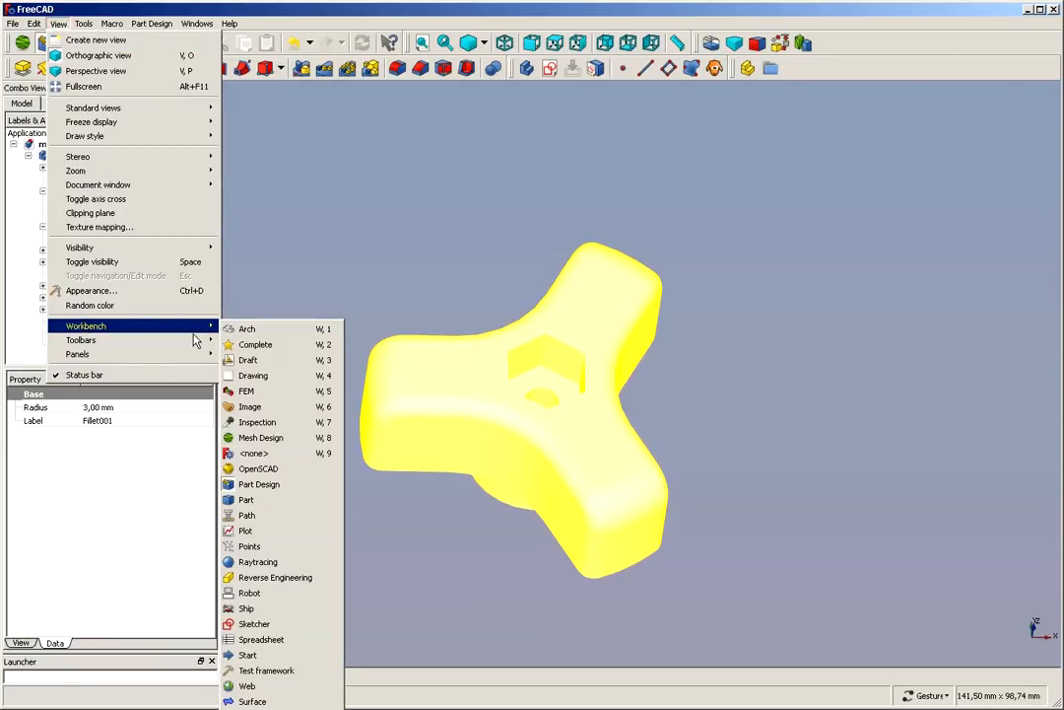
left_click(254, 440)
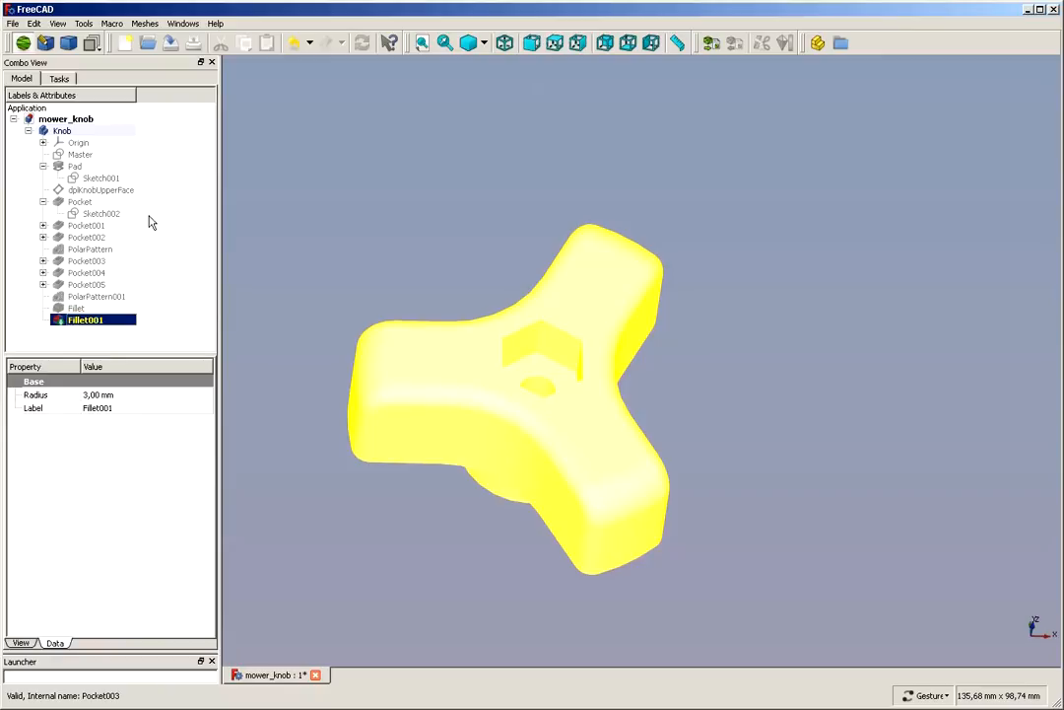
left_click(145, 24)
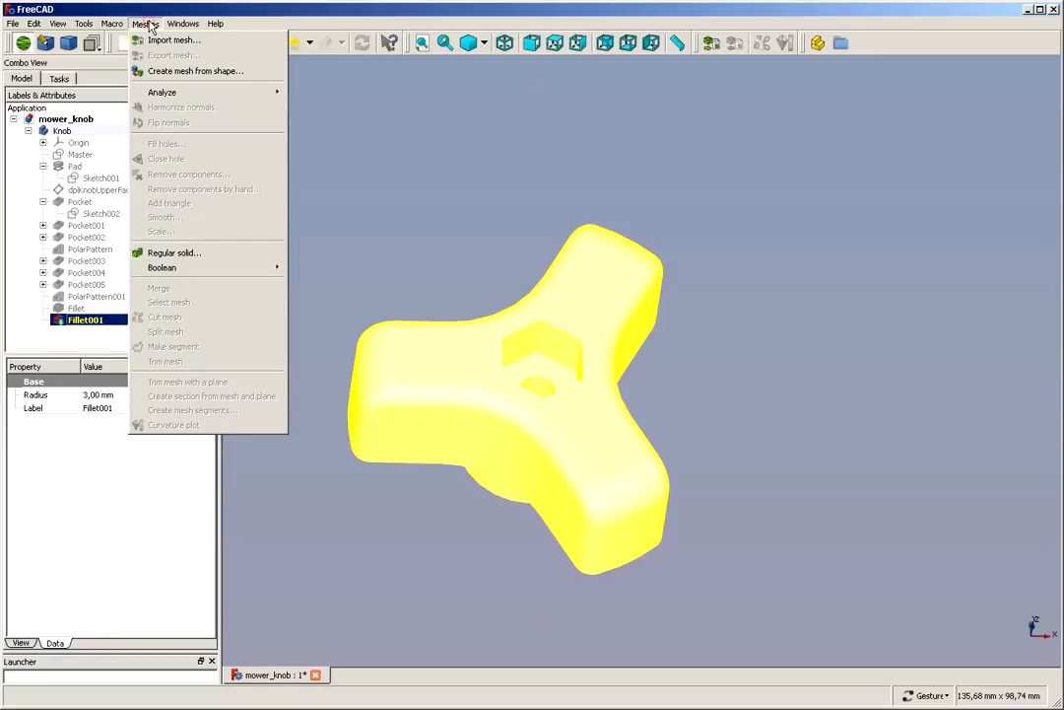
left_click(197, 71)
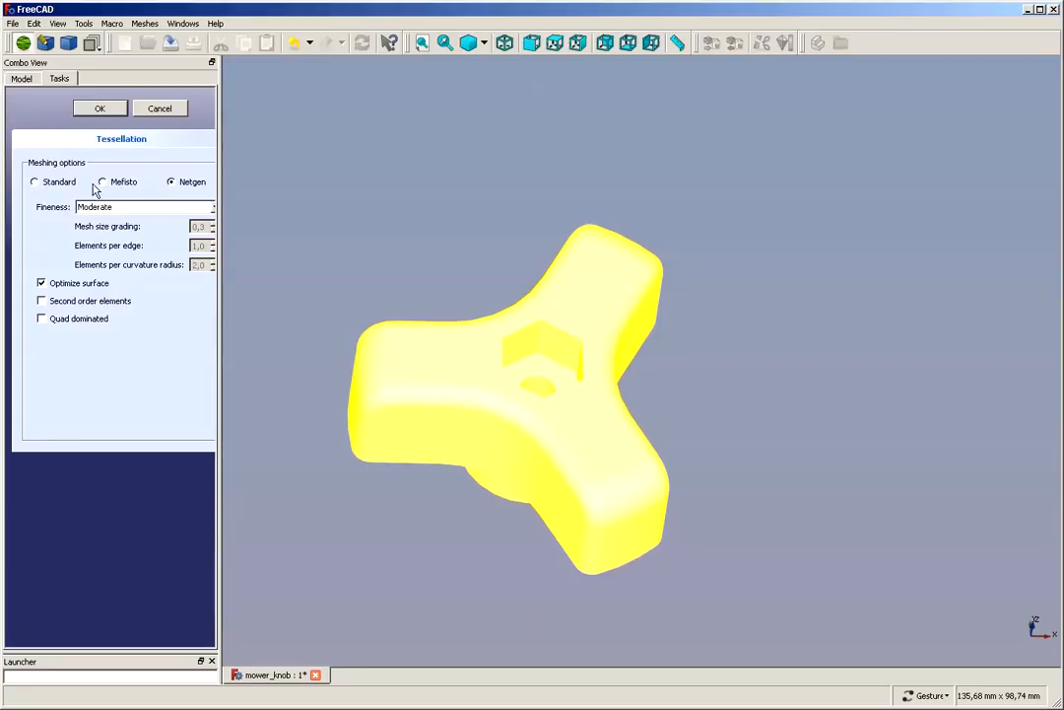
left_click(33, 181)
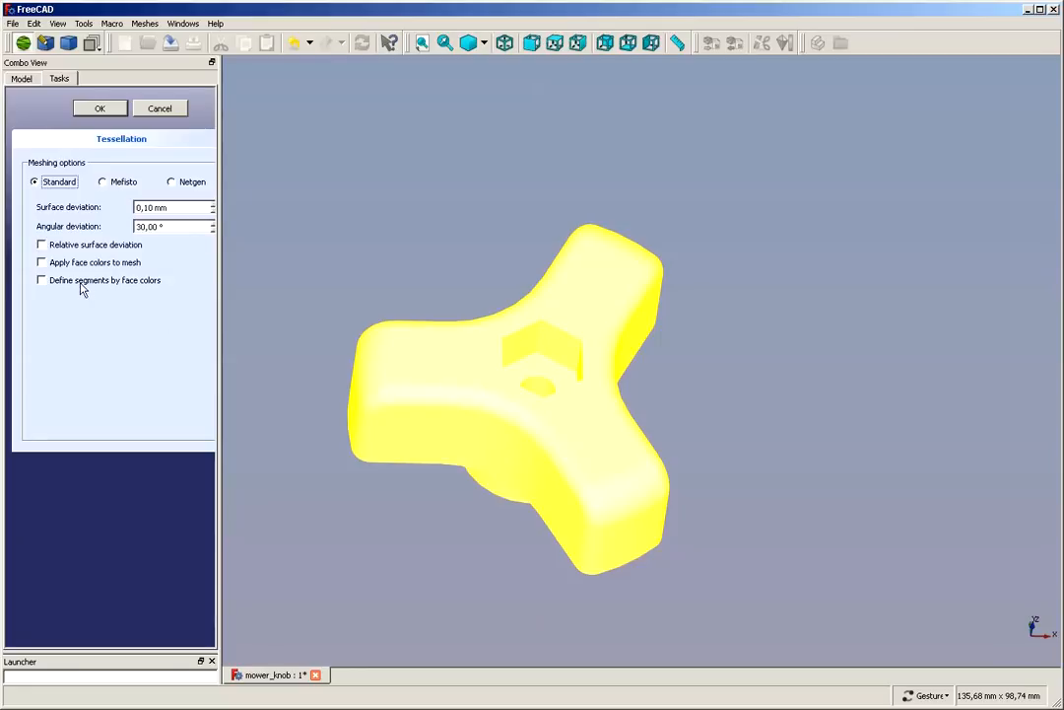
left_click(99, 108)
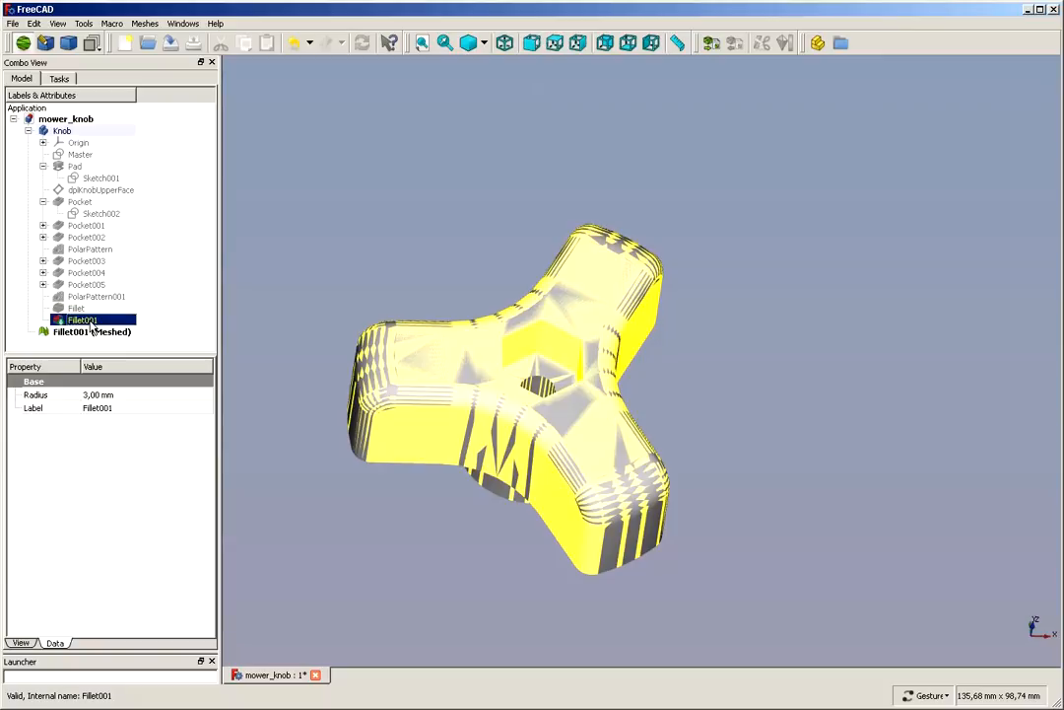
Step: Hide the solid Fillet001 and inspect the knob's mesh in the Wireframe draw style
key("space")
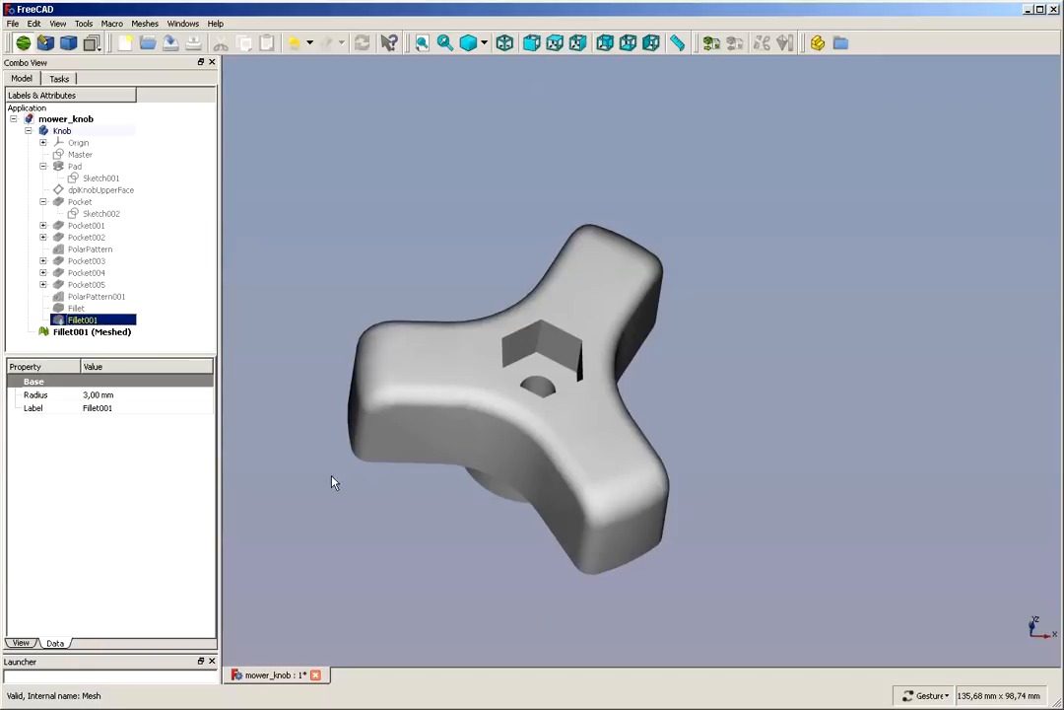
left_click(83, 333)
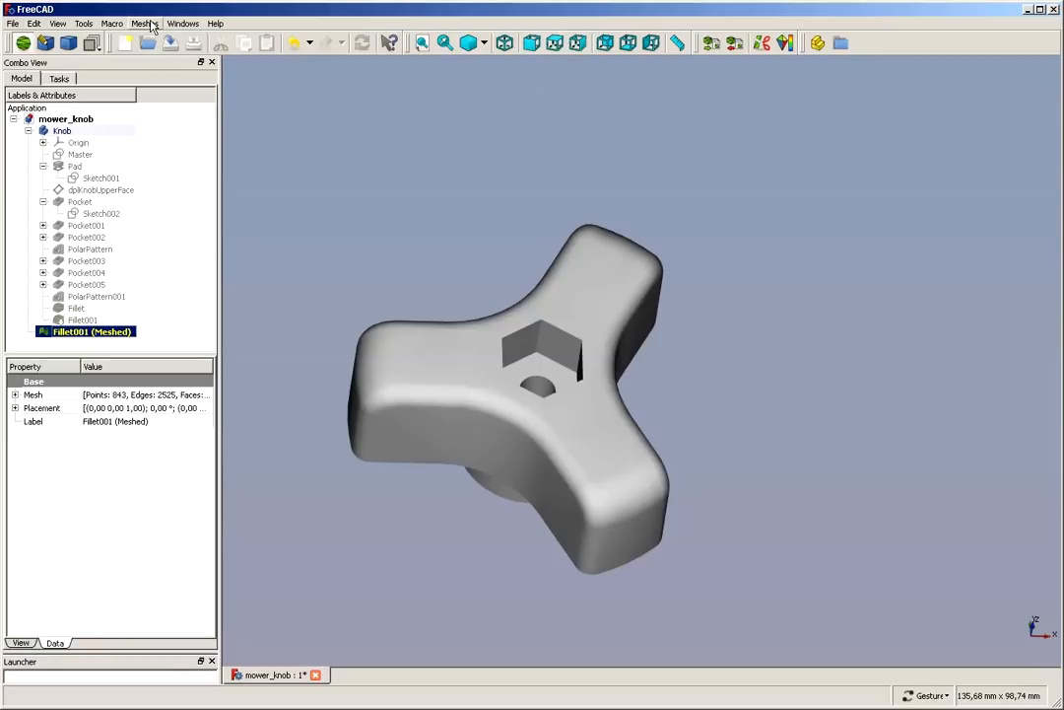
left_click(483, 43)
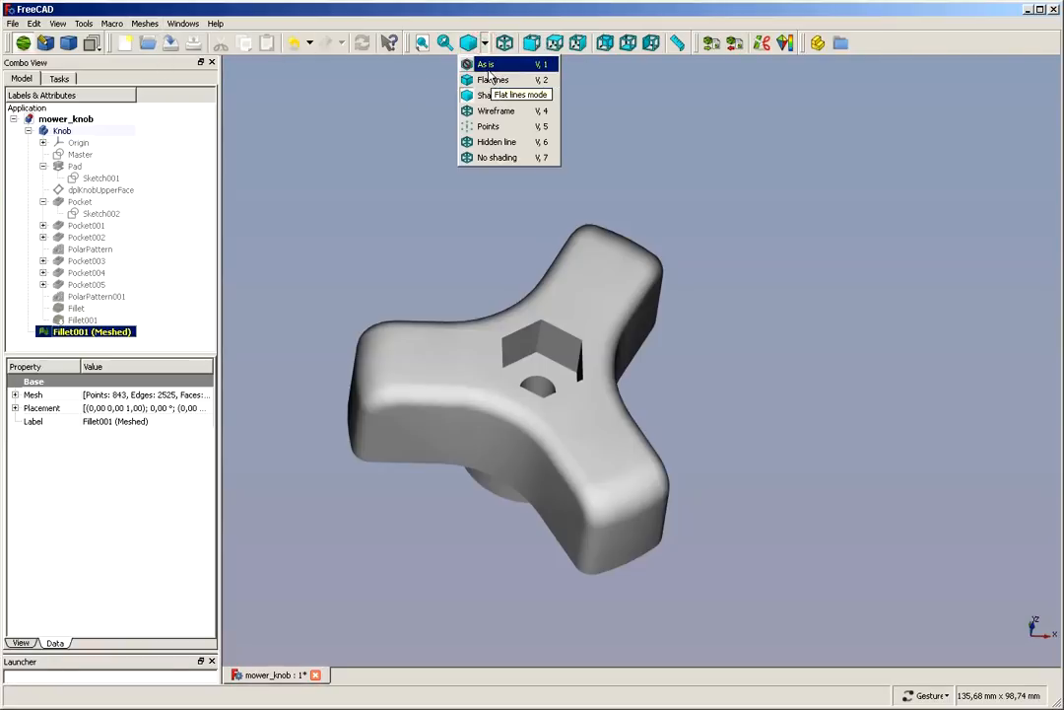
left_click(489, 111)
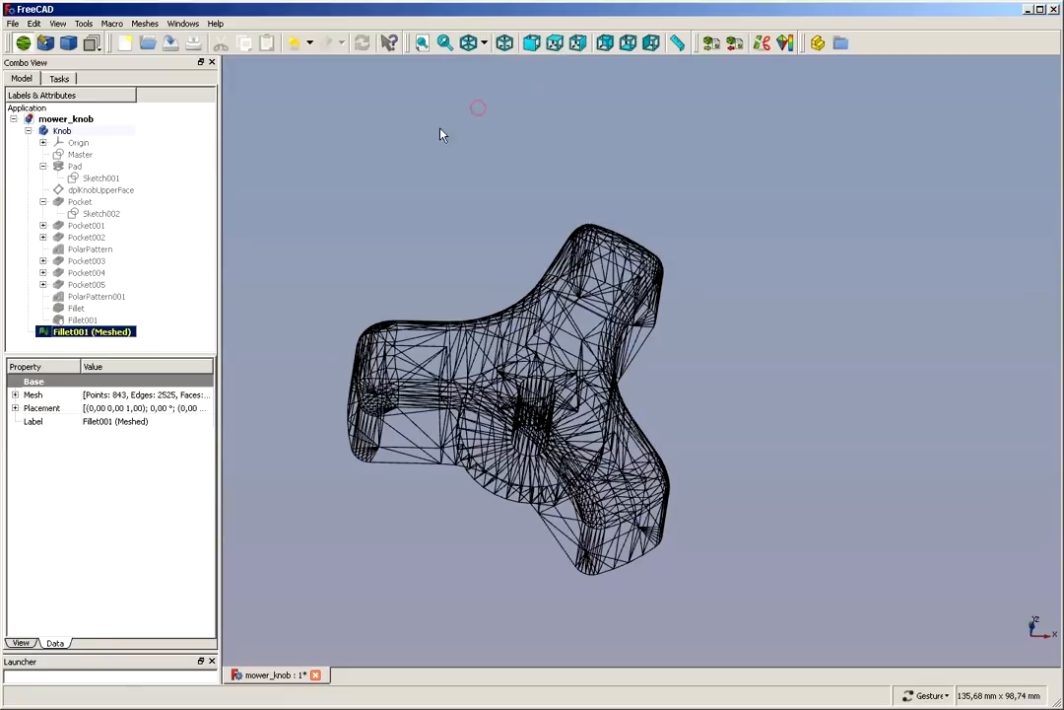
left_click_drag(441, 135, 876, 528)
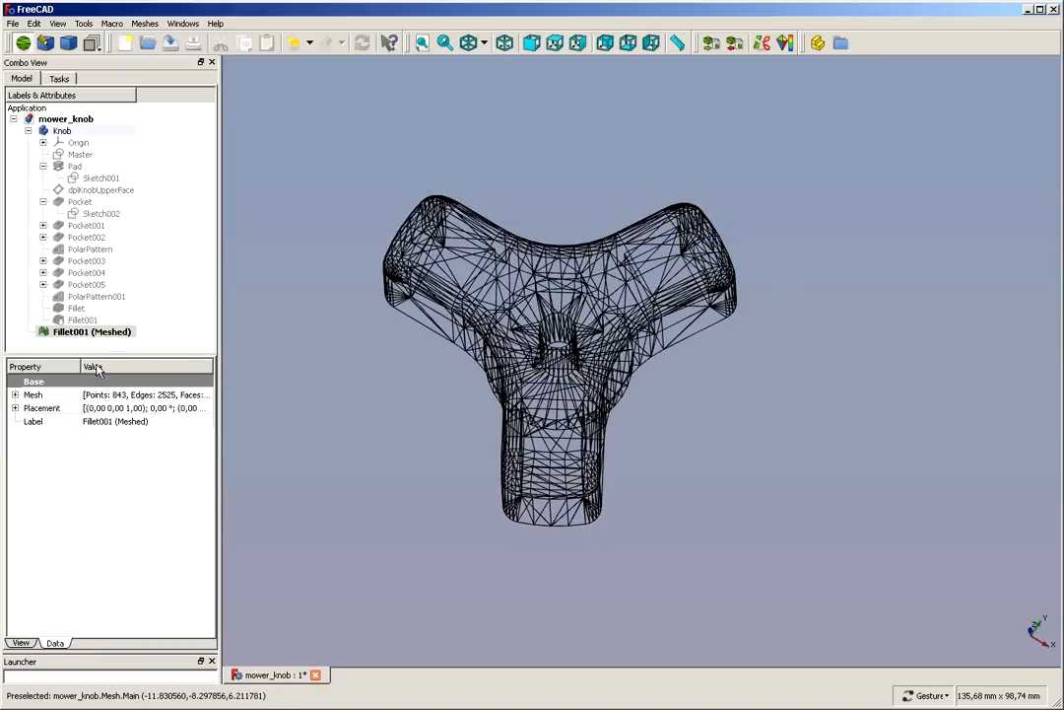
Step: Export the Fillet001 (Meshed) mesh to the 3dModels folder as a Binary STL file named knob_kuirt, and clear the selection
left_click(82, 332)
right_click(81, 333)
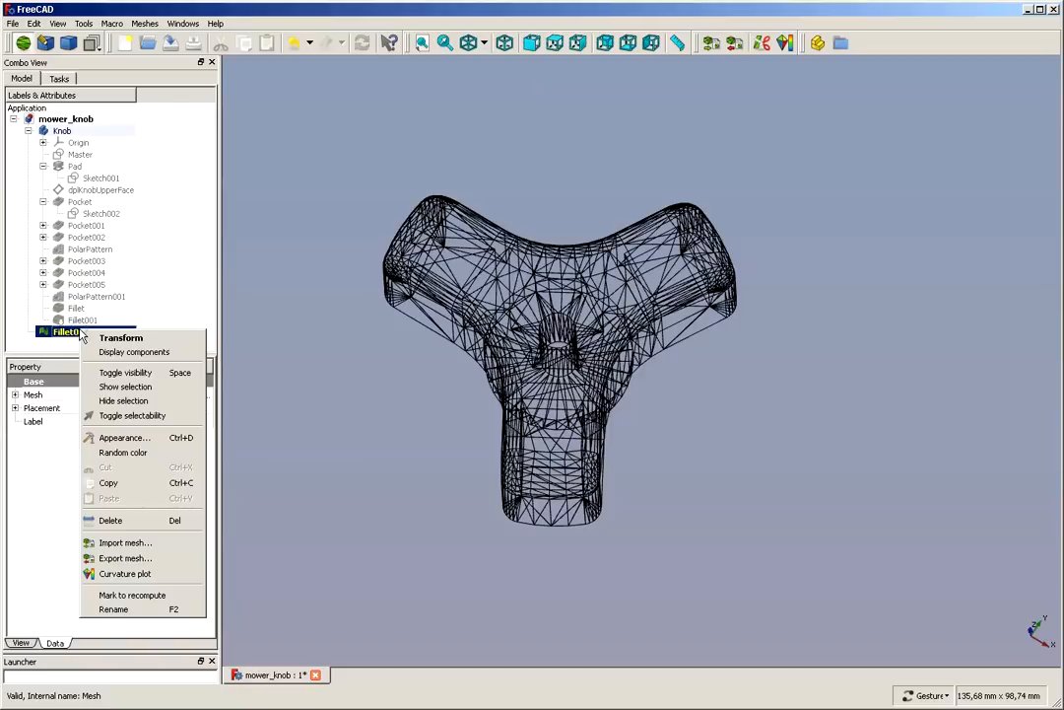
left_click(126, 558)
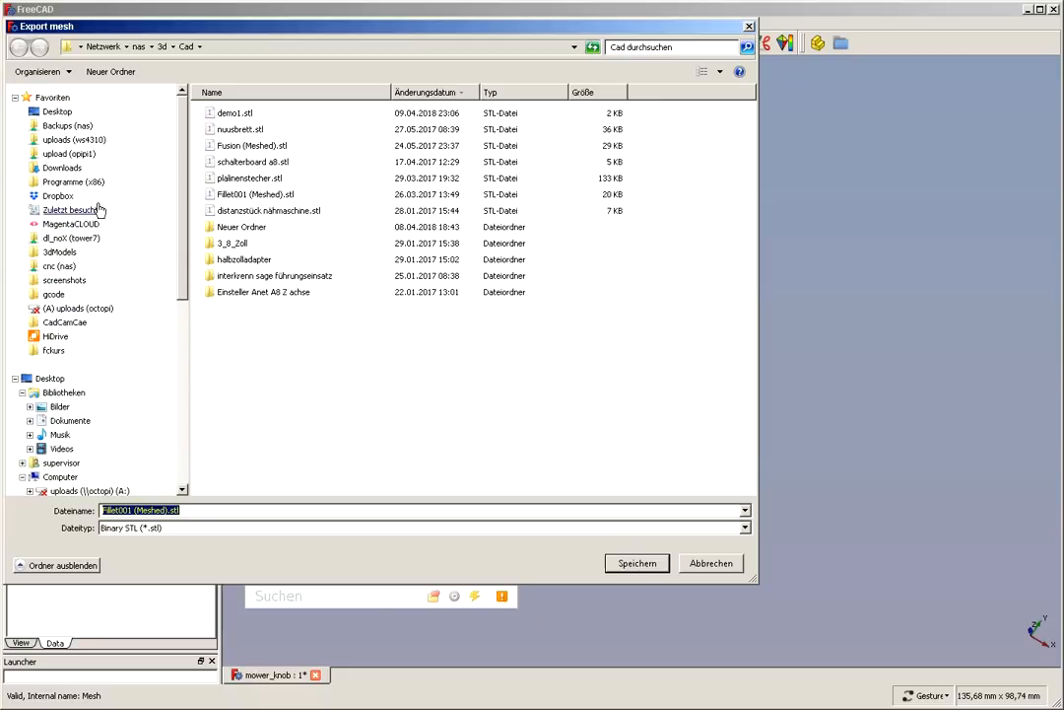
left_click(79, 254)
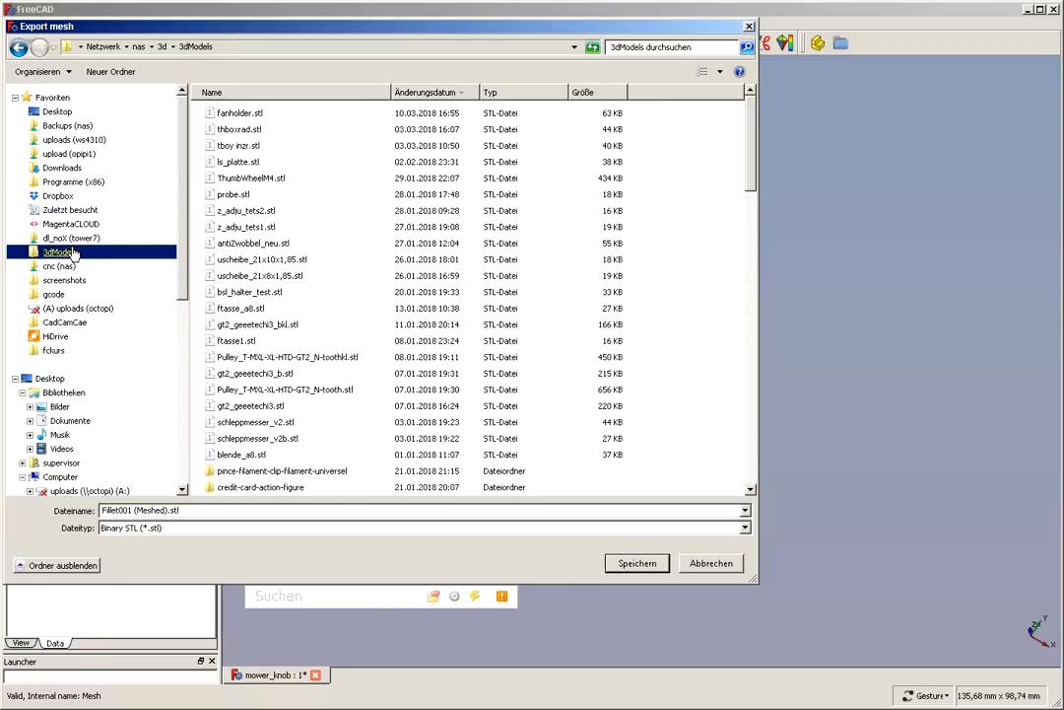
left_click_drag(100, 510, 200, 510)
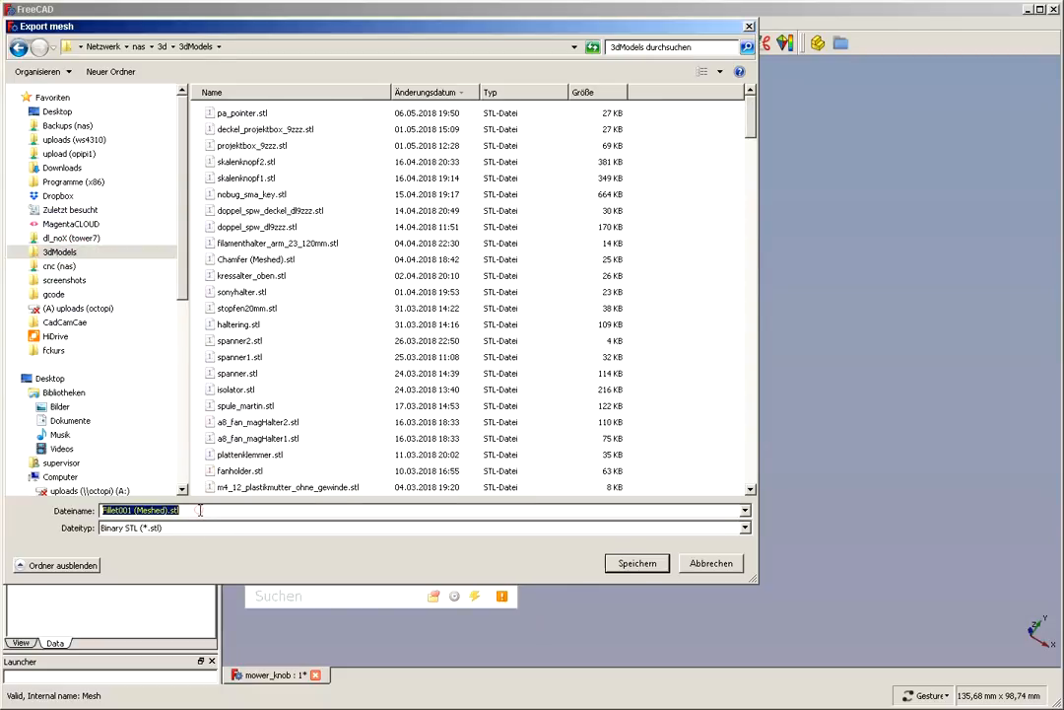
type("k")
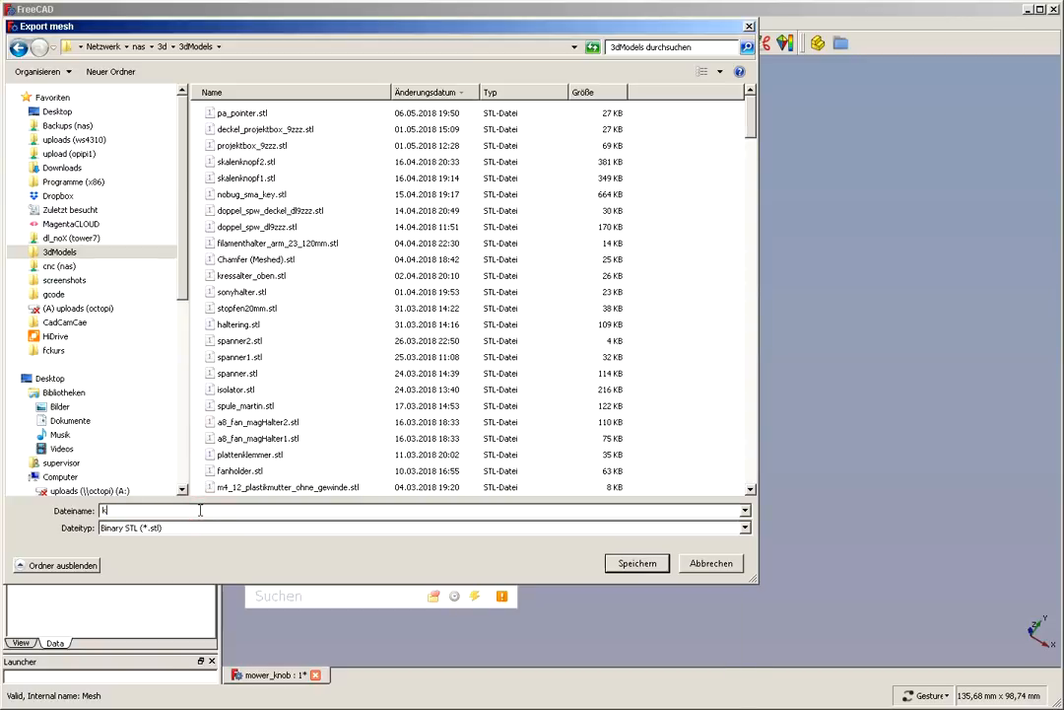
type("nob_kuirt")
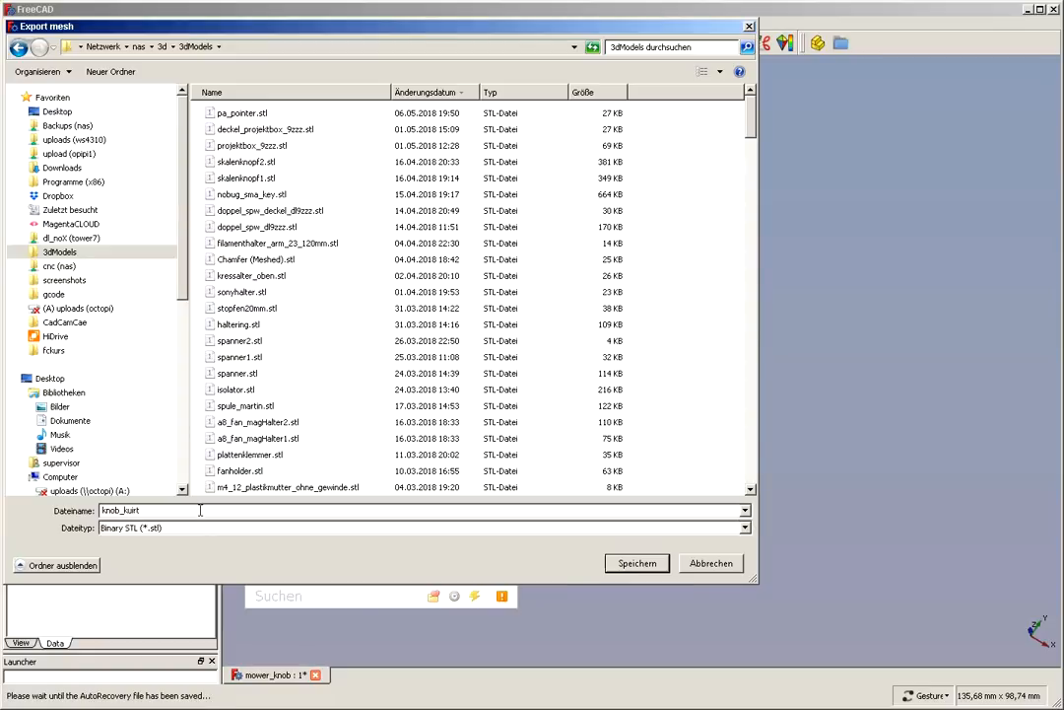
key("BackSpace")
key("BackSpace")
type("rt")
key("Return")
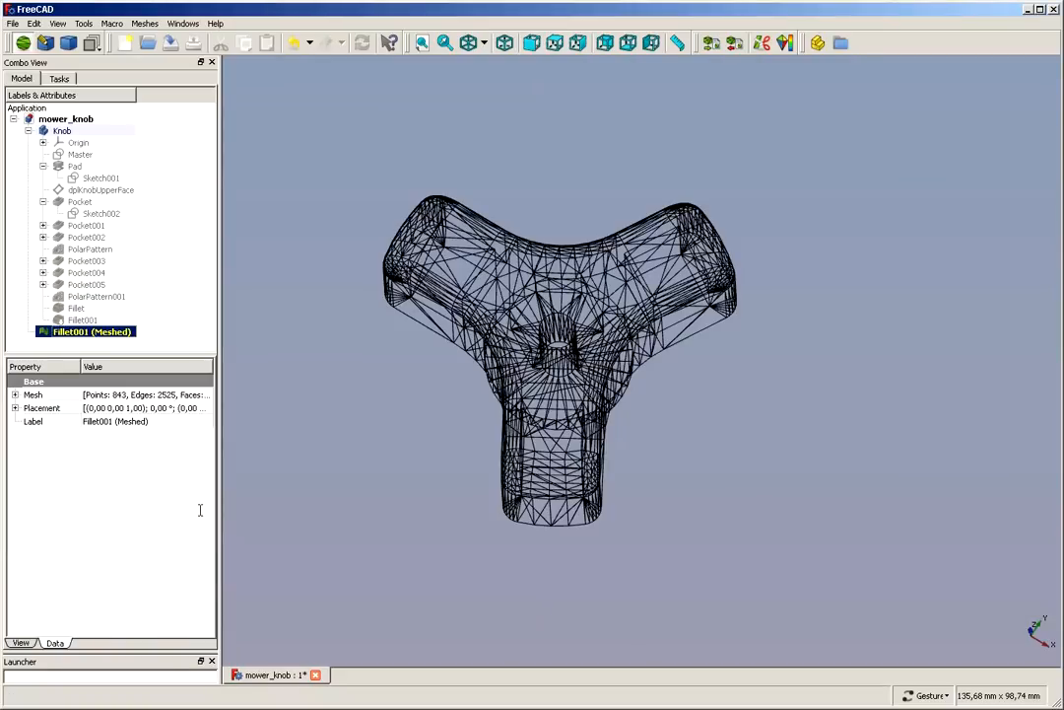
left_click(301, 414)
left_click(301, 414)
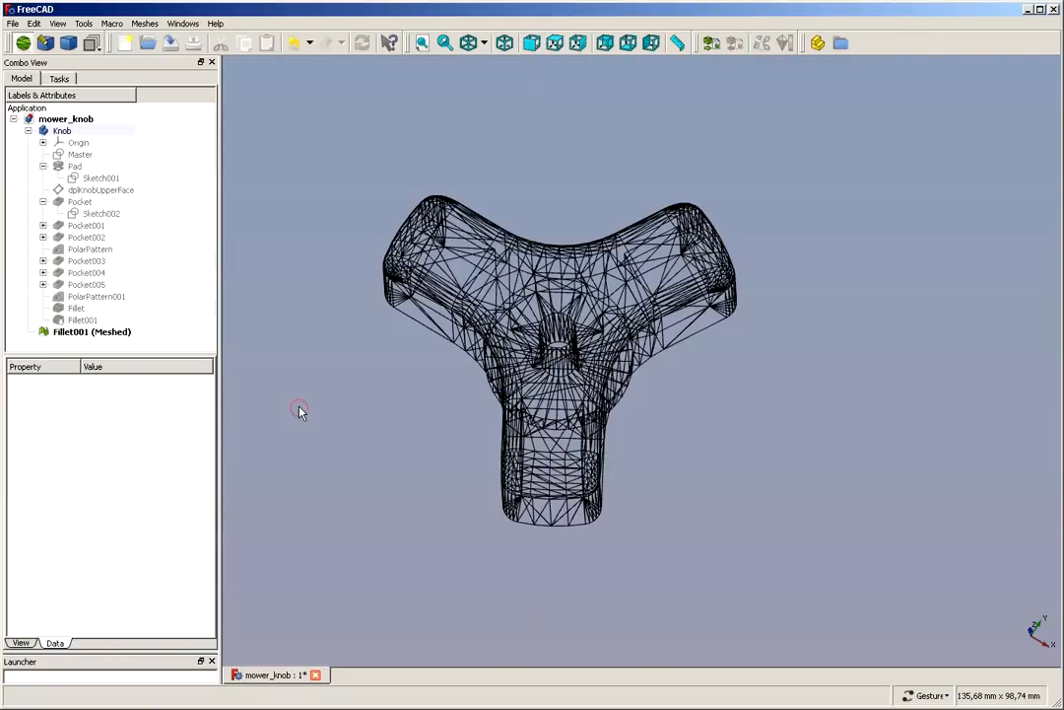